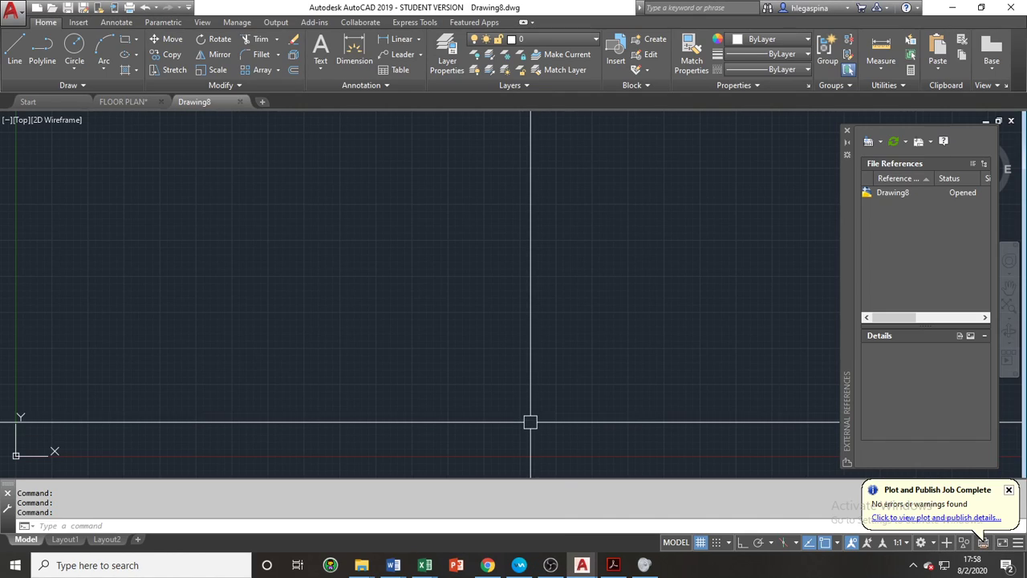
Configure the drawing units with millimeters as the insertion scale and a length precision of 0.
click(847, 131)
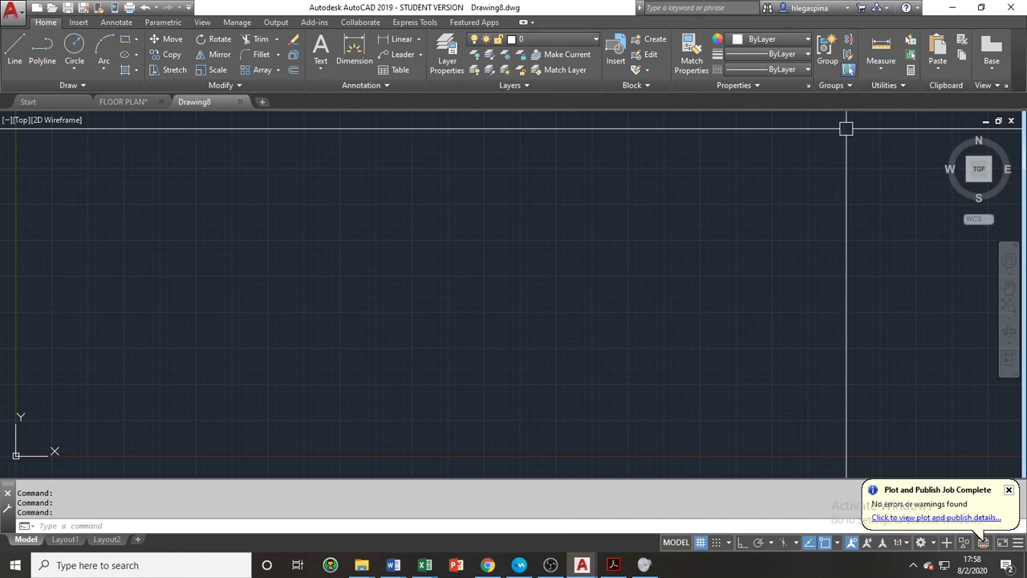
text(u)
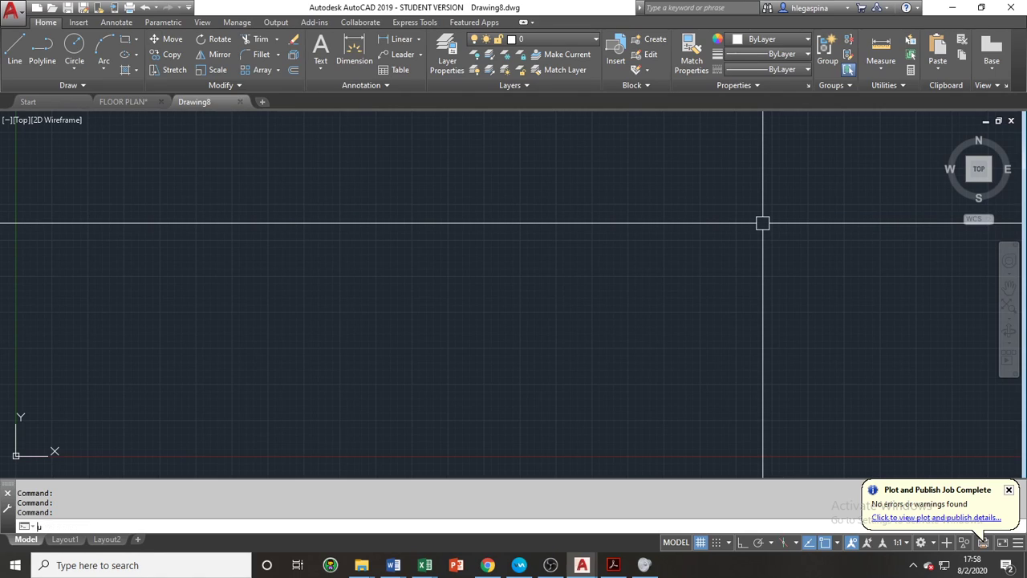
text(nits)
key(Return)
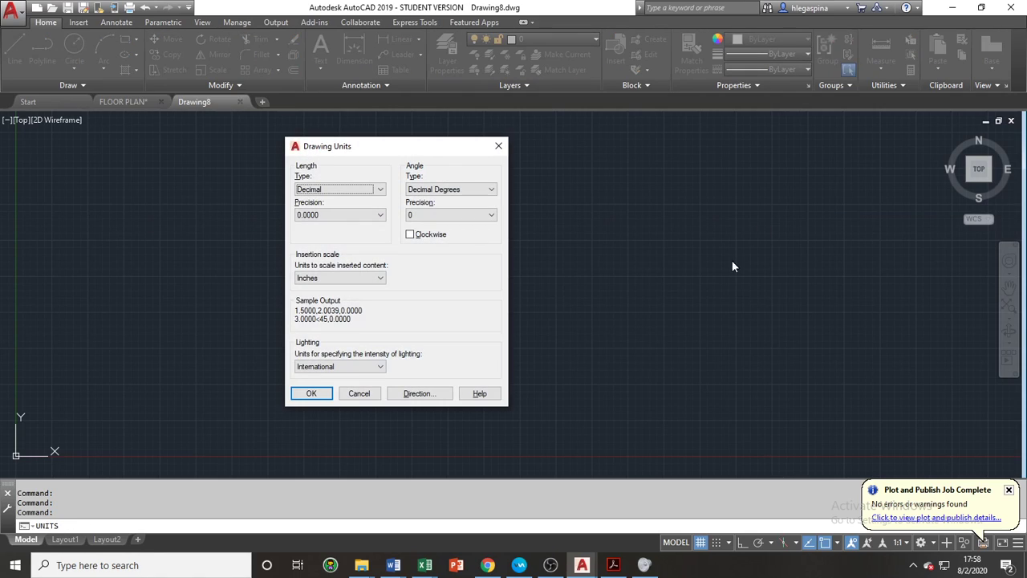
click(381, 277)
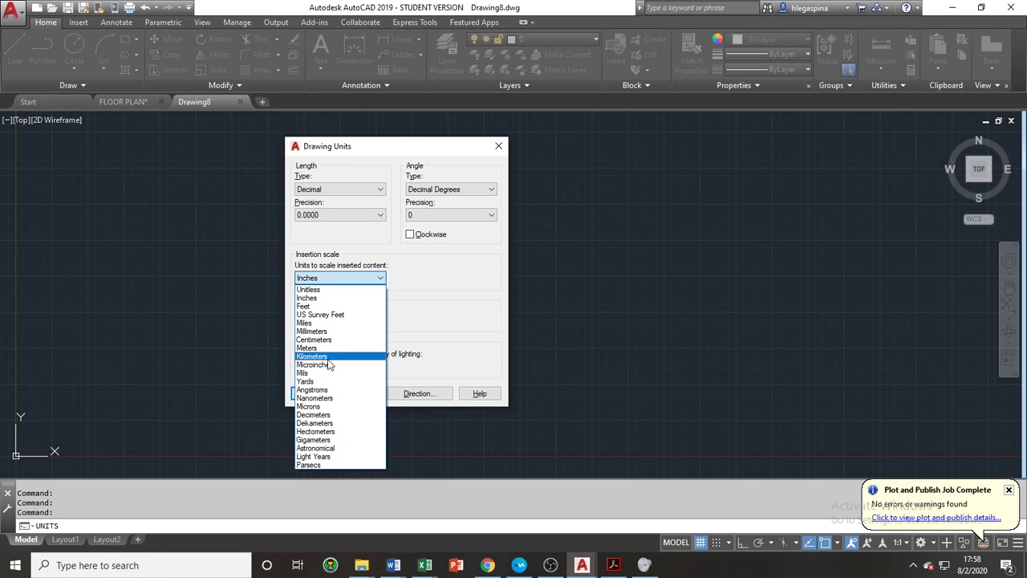
click(324, 331)
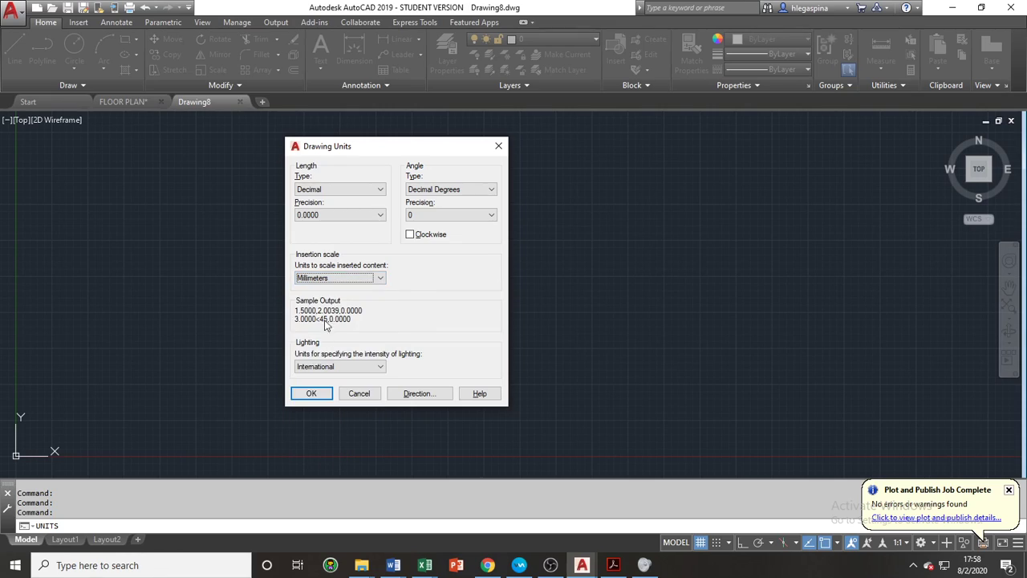
click(333, 218)
click(329, 228)
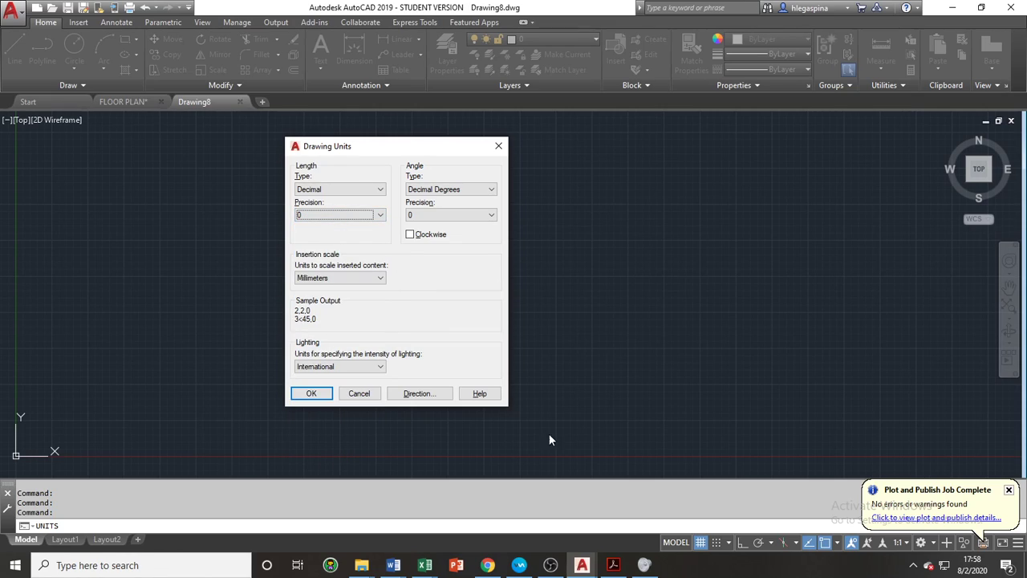
click(309, 393)
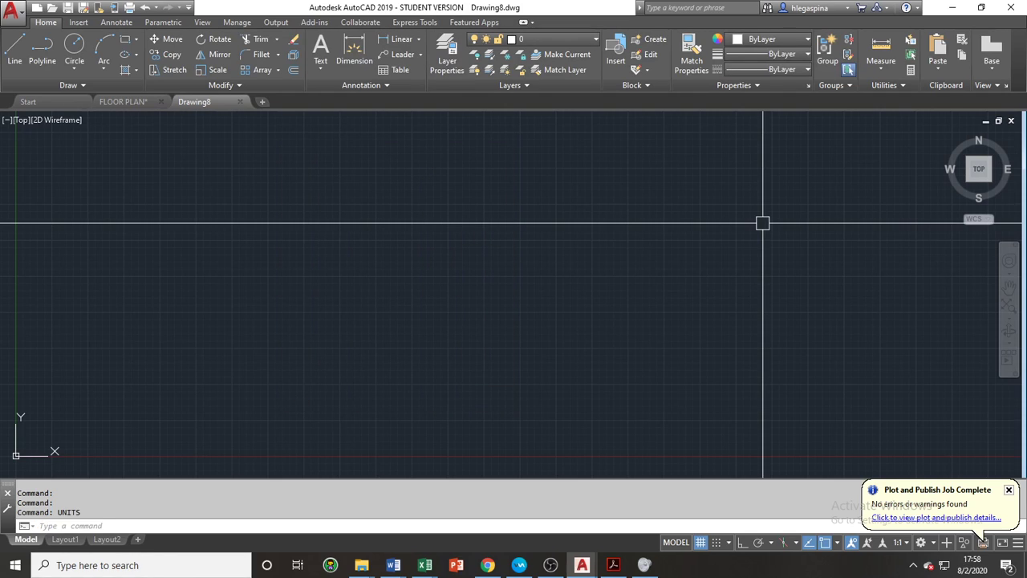
Attach the FLOOR PLAN drawing from the Week 7 folder as an external reference at 0,0,0 with scale 1.
mouse_move(226, 388)
middle_down()
mouse_move(287, 414)
mouse_move(310, 385)
mouse_move(278, 362)
mouse_move(228, 373)
middle_up()
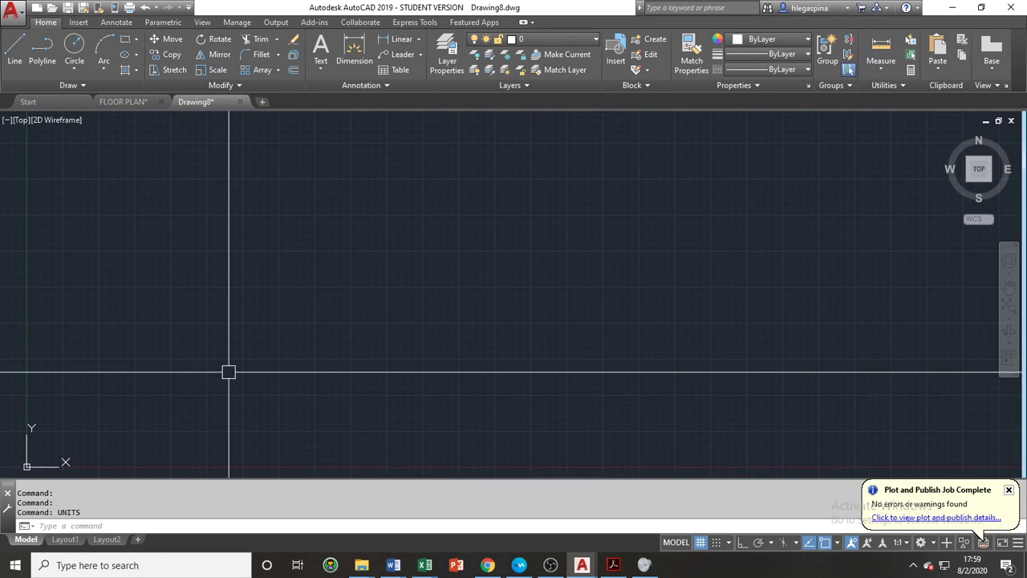
text(xr)
key(Return)
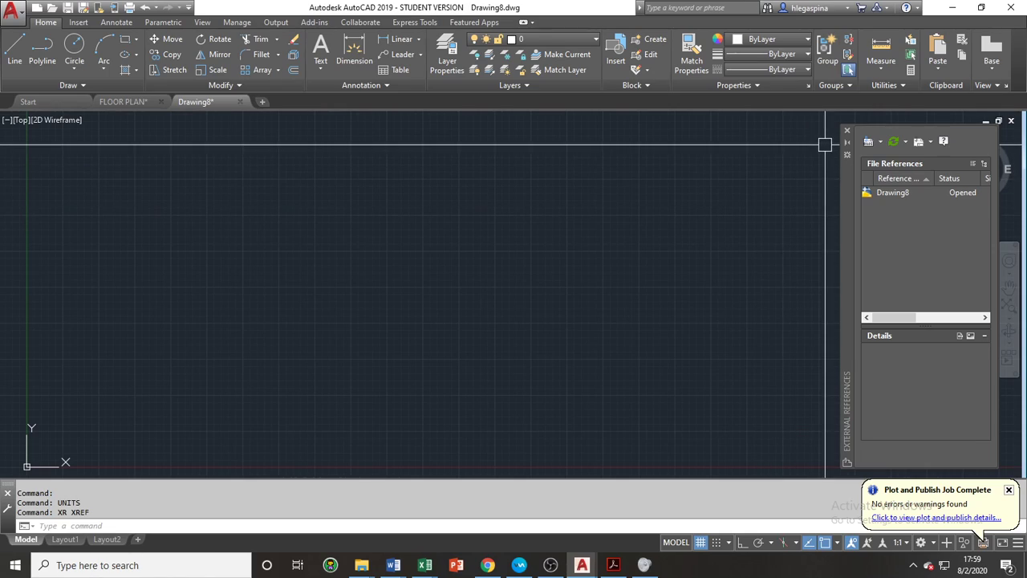
click(871, 139)
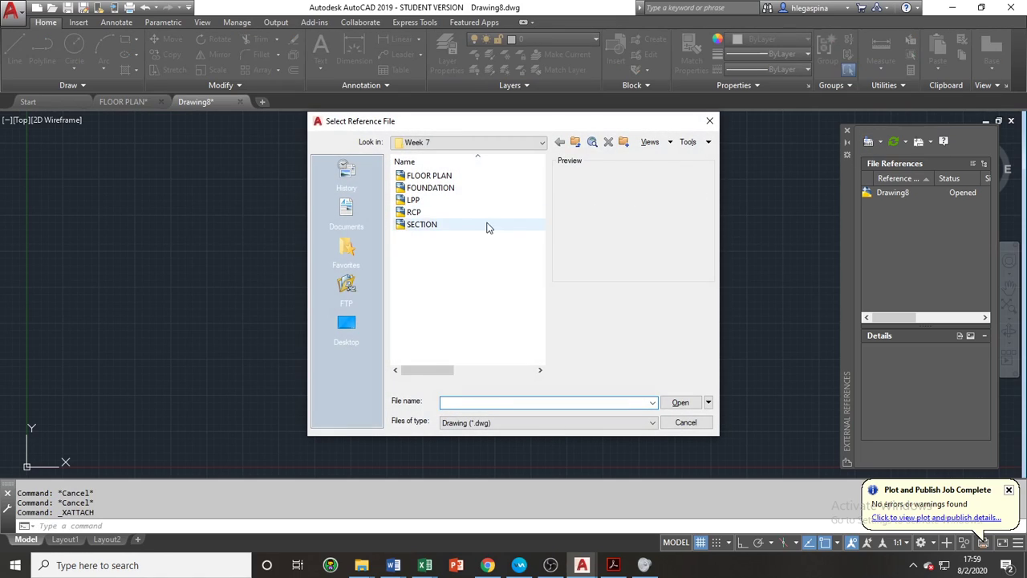
click(454, 179)
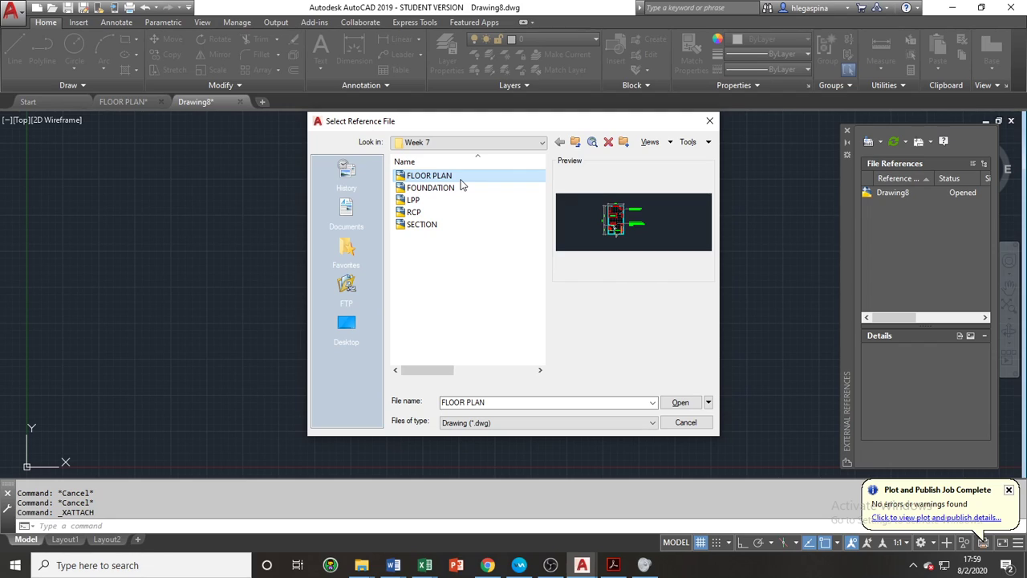
double_click(461, 179)
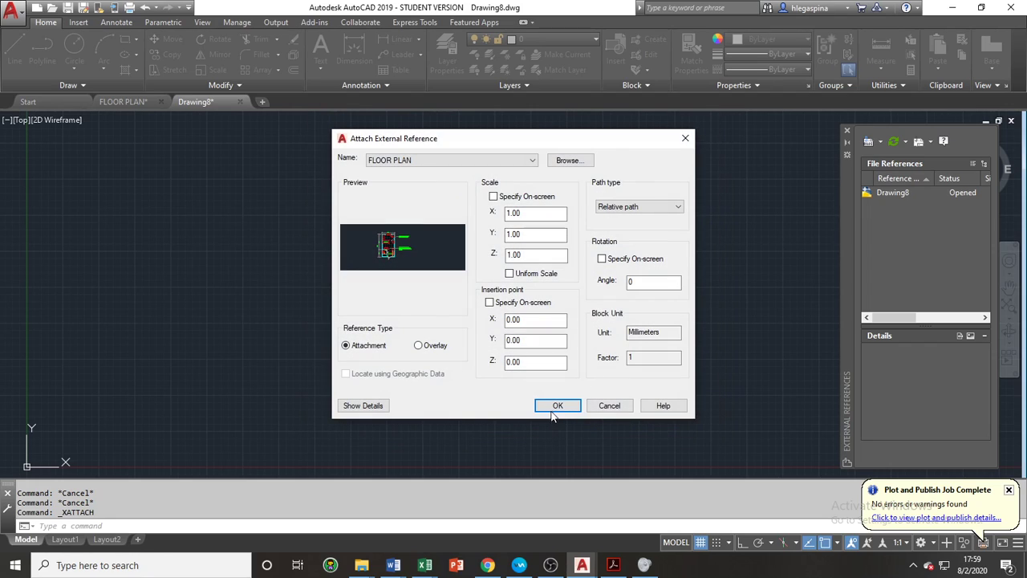
click(551, 411)
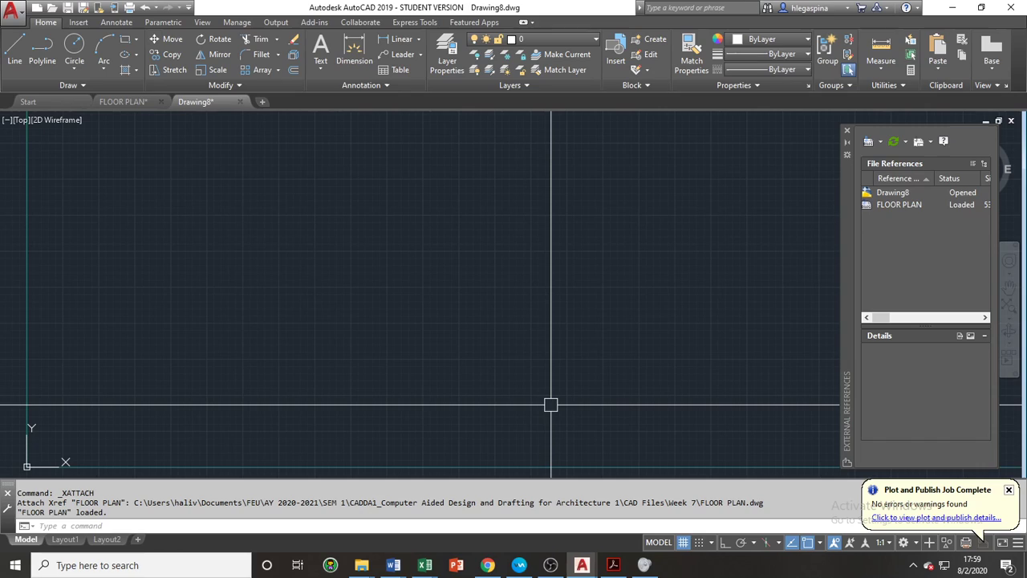
click(846, 129)
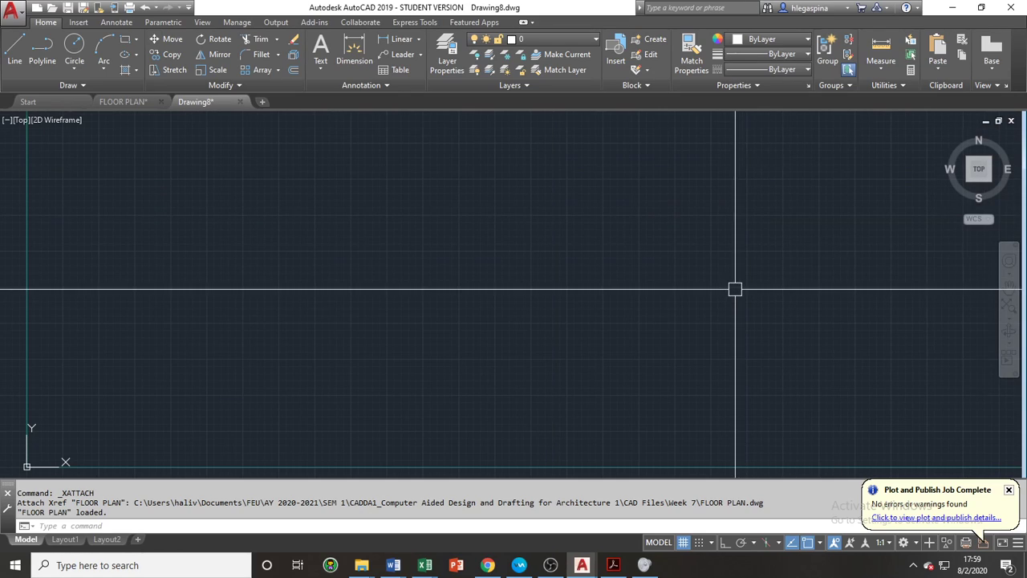
Freeze the referenced floor plan's SPECIFICATION and LABEL layers with LAYFRZ by picking their objects.
scroll(735, 289, down, 2)
text(z)
key(Return)
text(e)
key(Return)
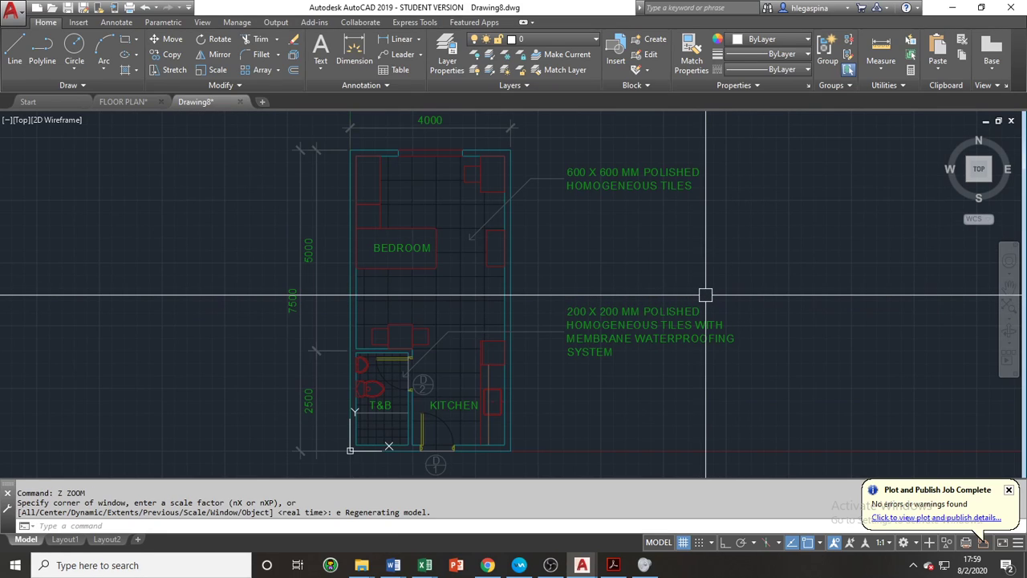
text(layou)
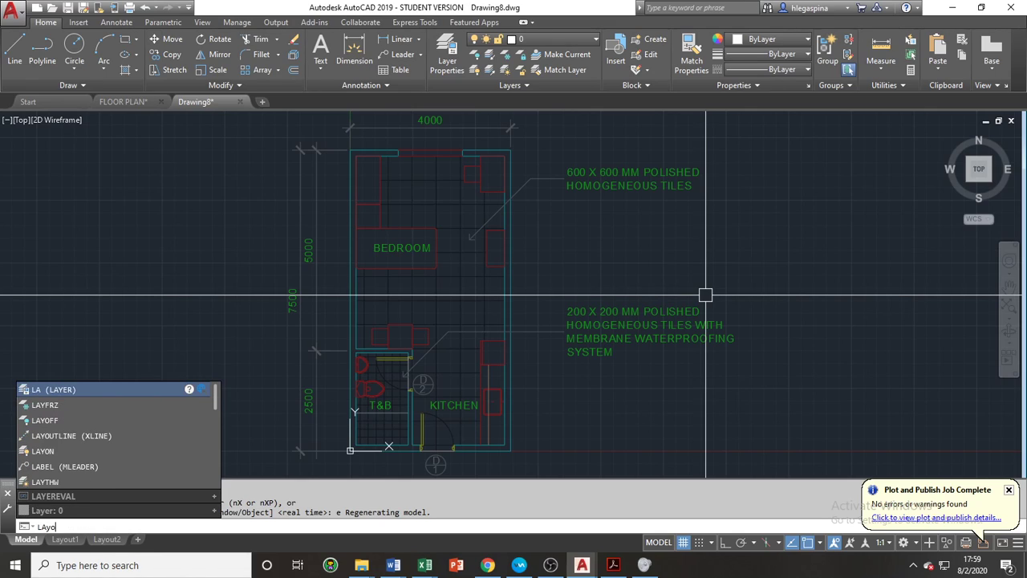
key(Escape)
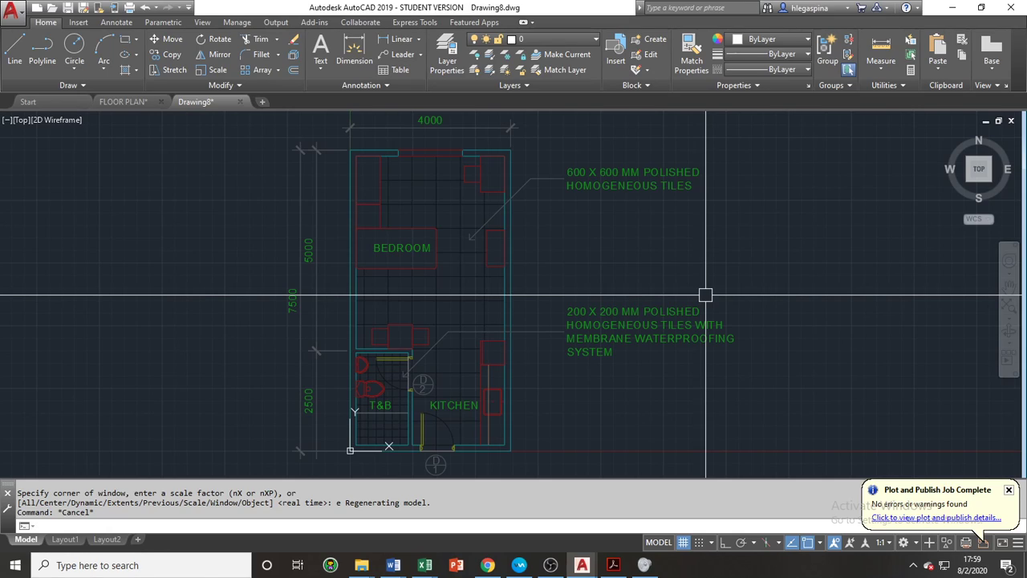
text(layfrz)
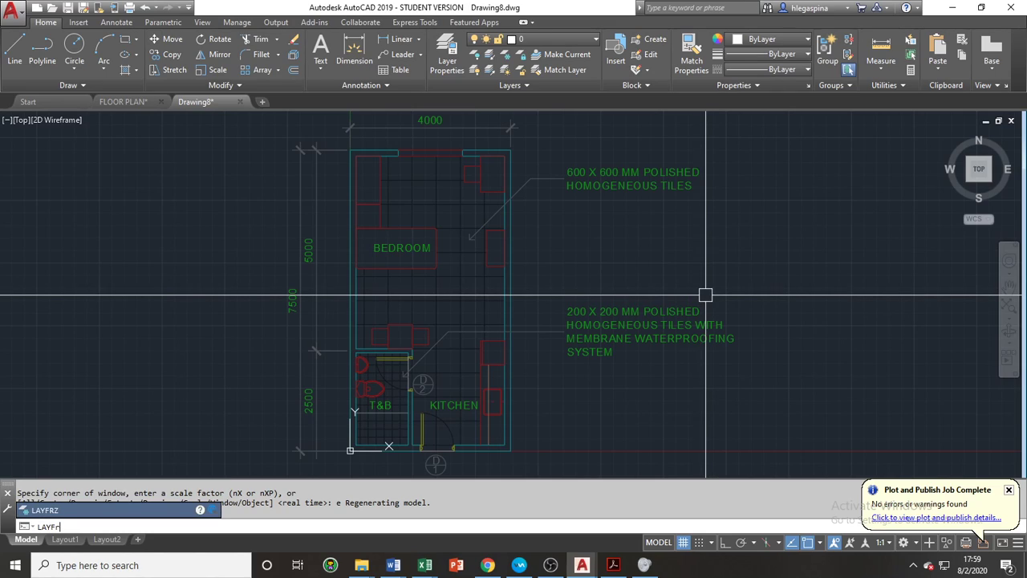
key(Return)
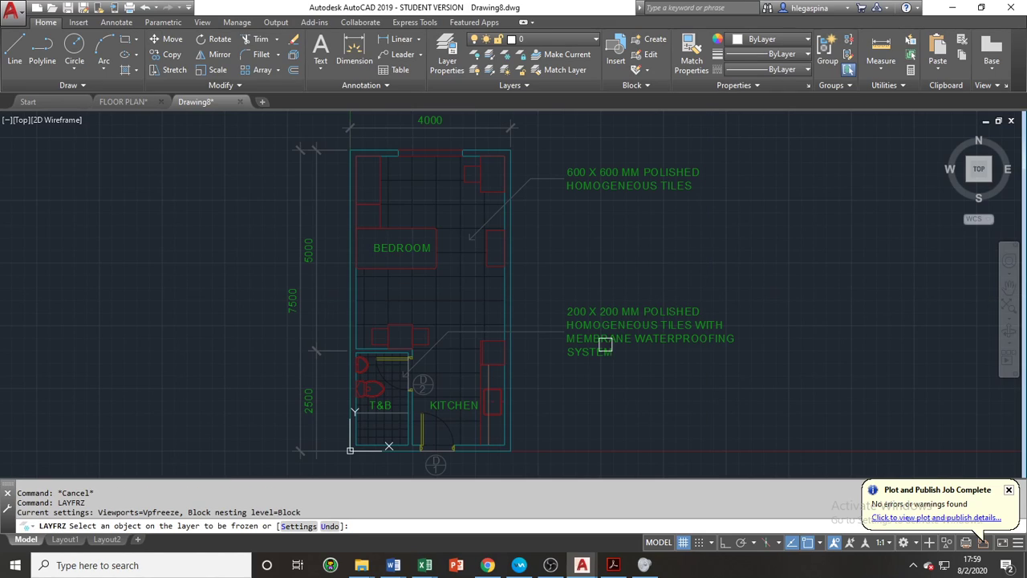
click(540, 336)
click(583, 315)
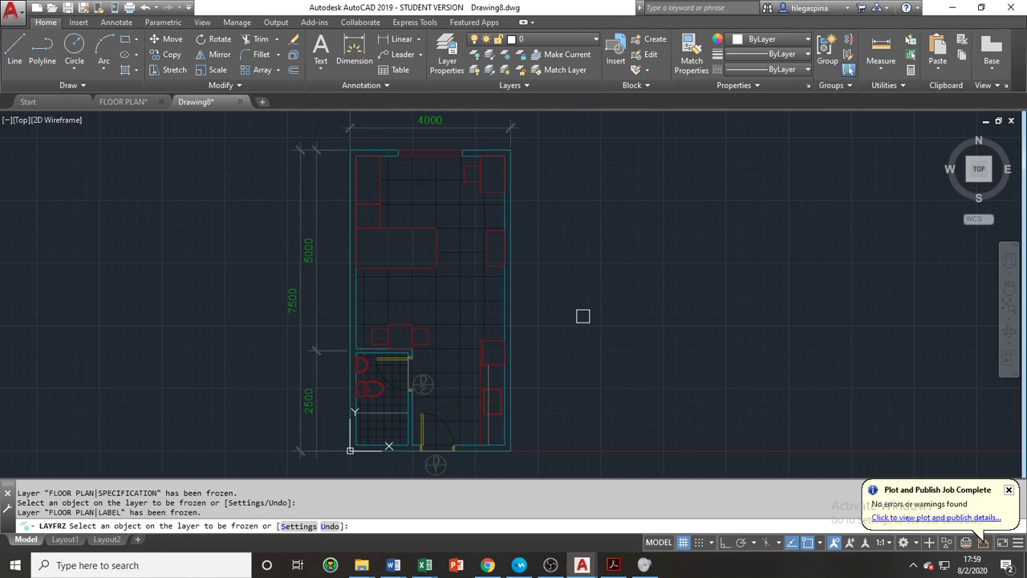
Freeze the floor plan's FLOOR HATCH, FURNITURE, TAGS, DOOR, HIDDEN and DIMENSIONS layers as well.
click(462, 279)
click(434, 263)
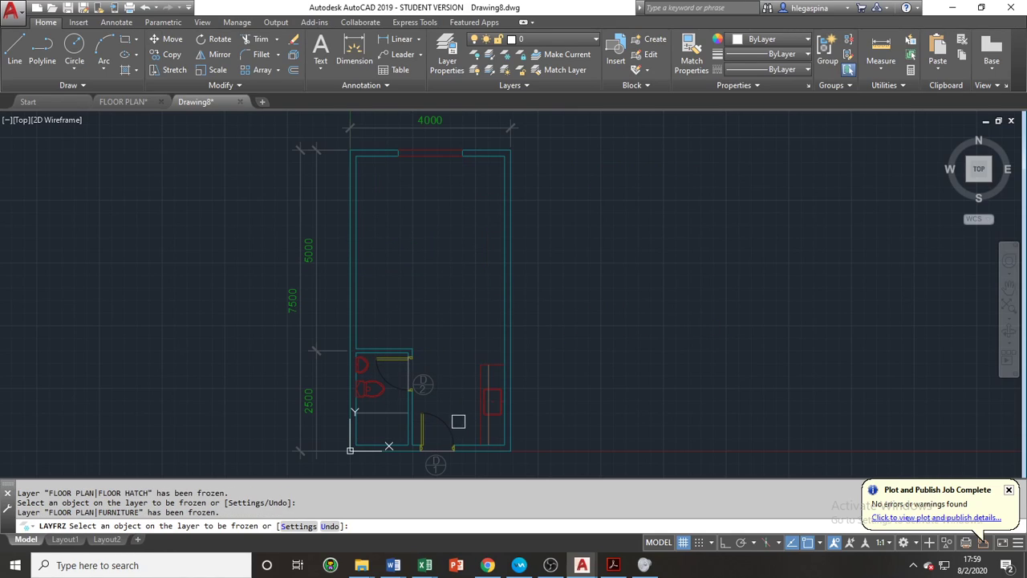
click(423, 382)
click(396, 381)
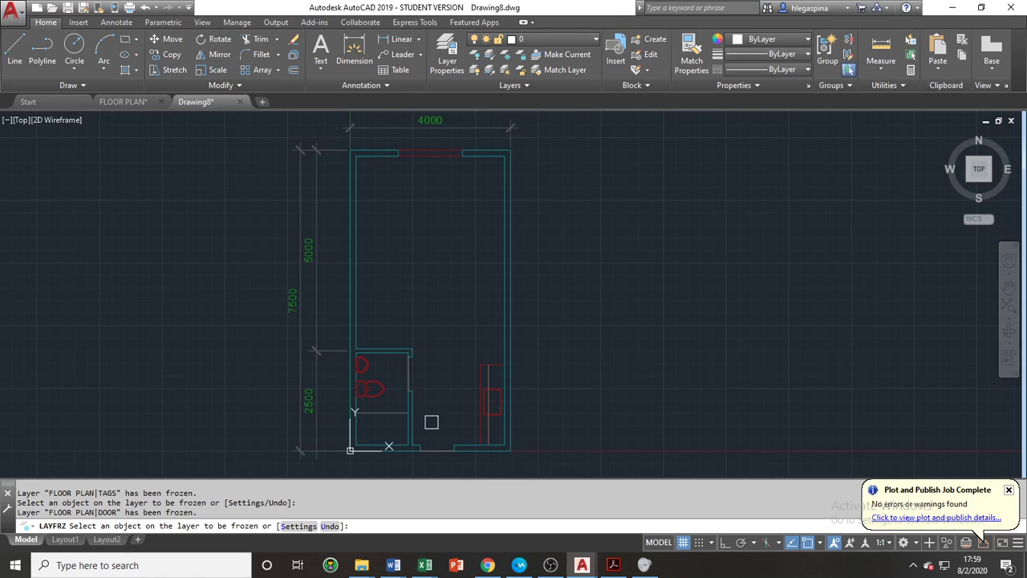
scroll(485, 427, up, 4)
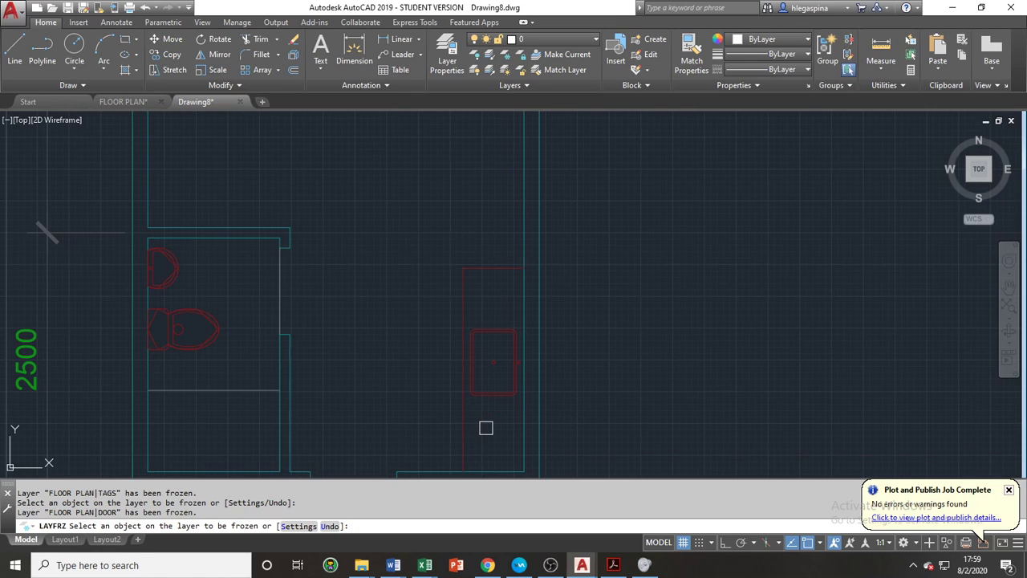
click(486, 426)
scroll(431, 386, down, 1)
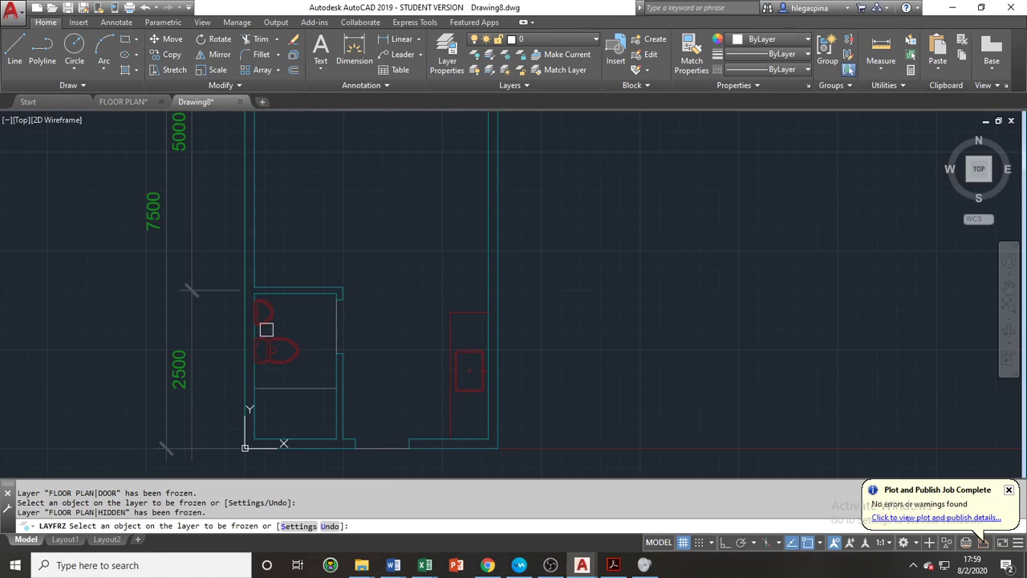
click(192, 314)
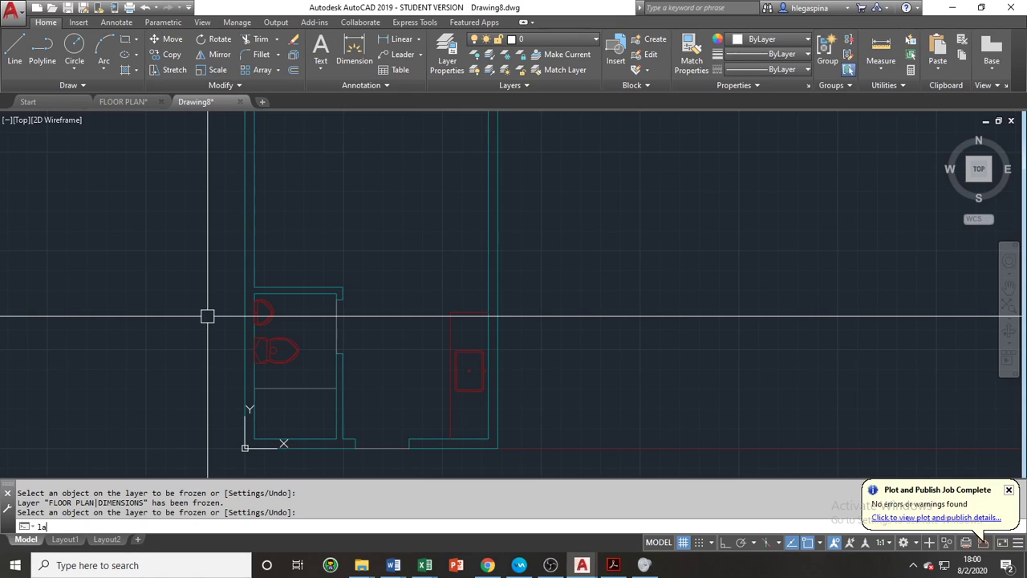
Create a new layer named SANITARY and set its color to blue.
text(la)
key(Return)
click(150, 162)
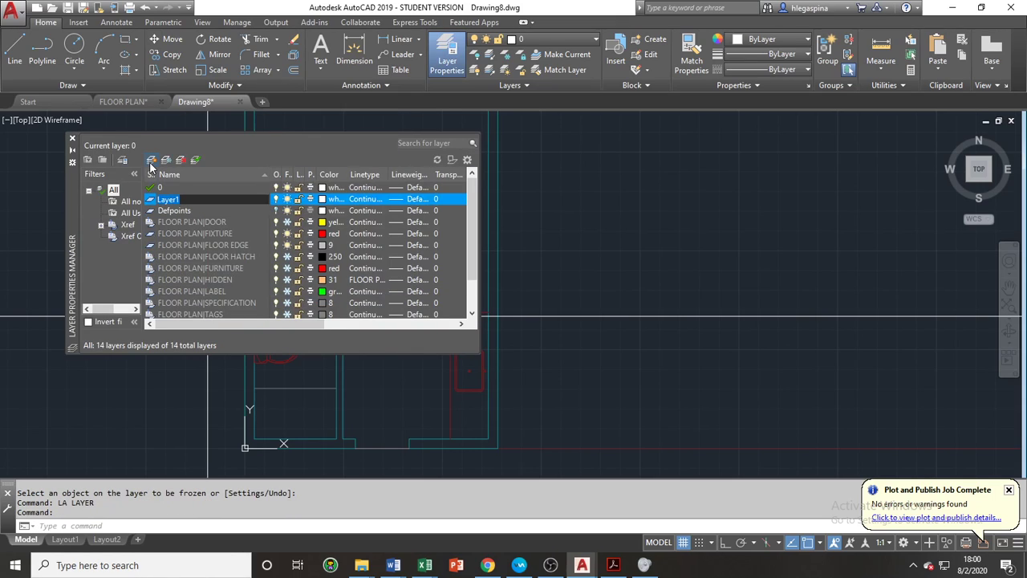
text(SANITARY)
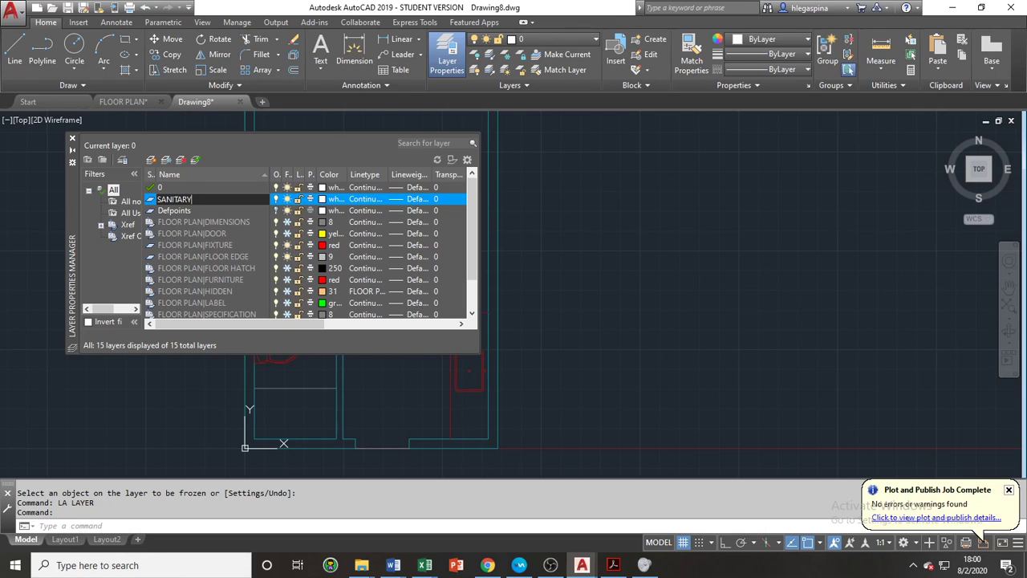
click(322, 199)
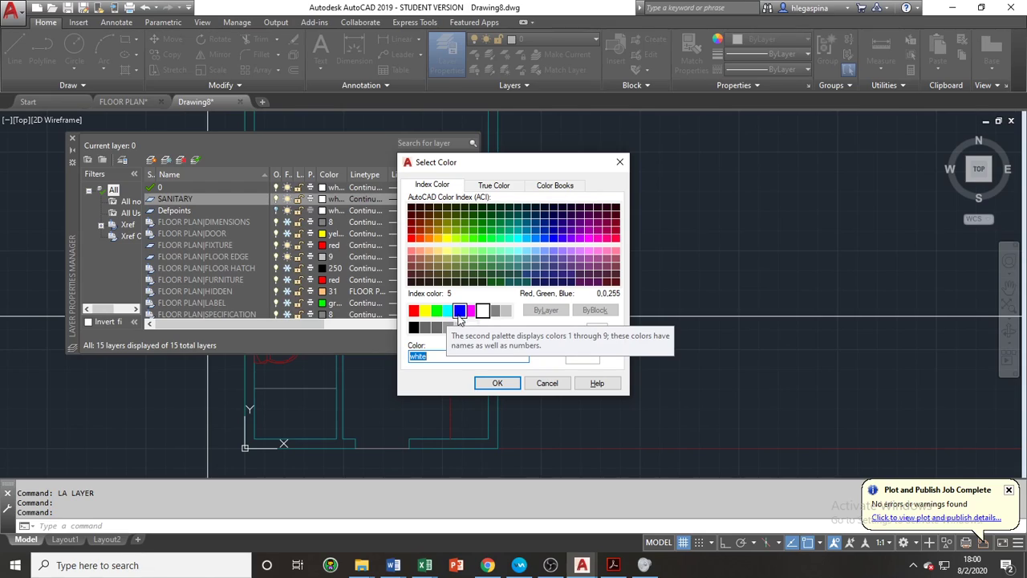
click(434, 315)
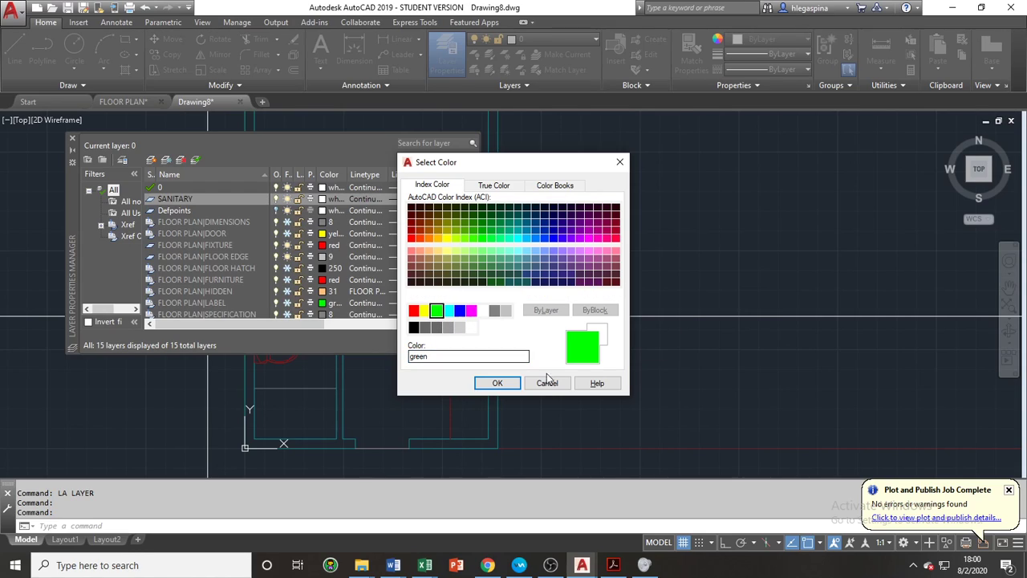
click(459, 311)
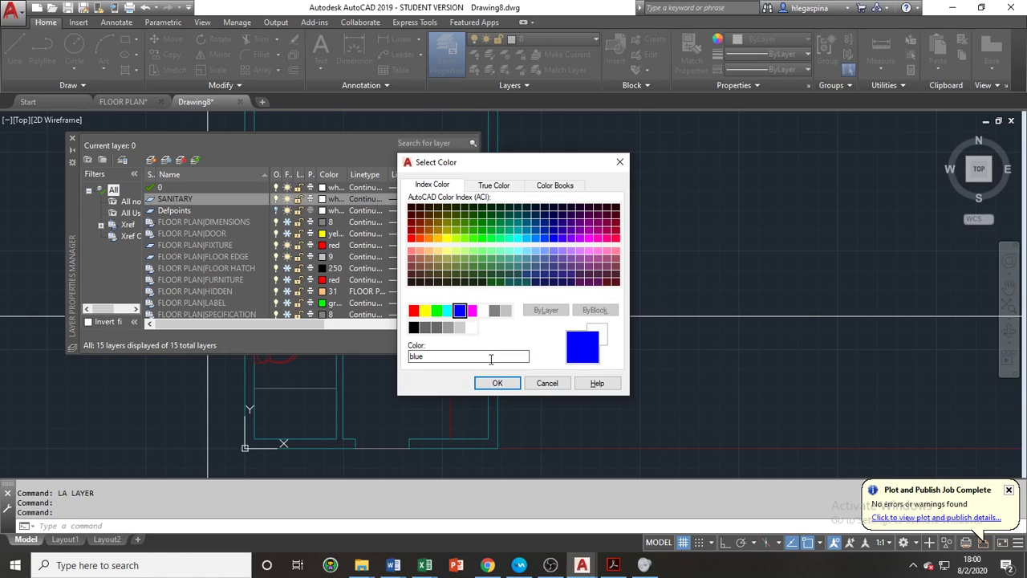
click(499, 382)
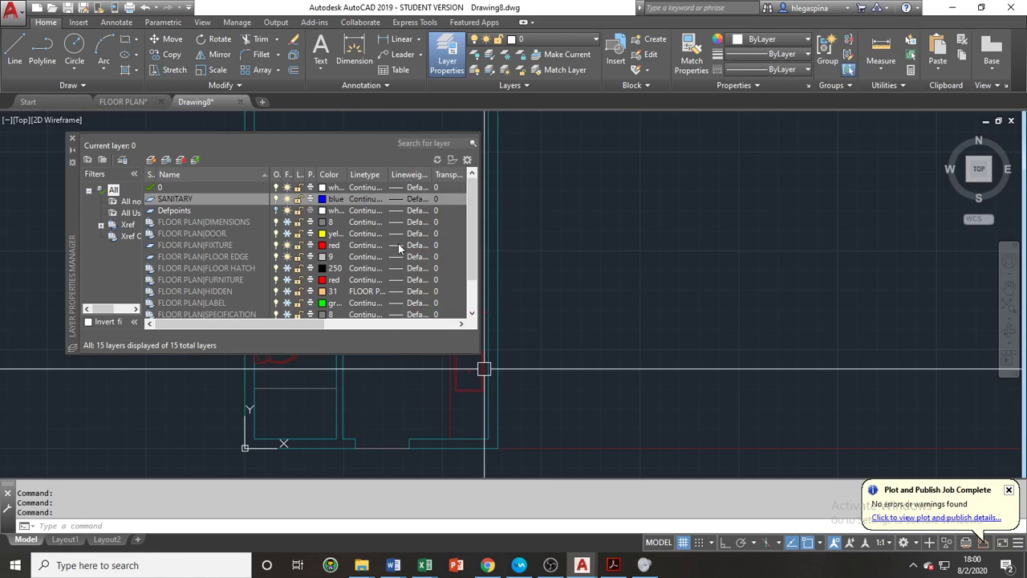
Set the color of the FLOOR PLAN|WALL layer to red.
scroll(466, 247, down, 2)
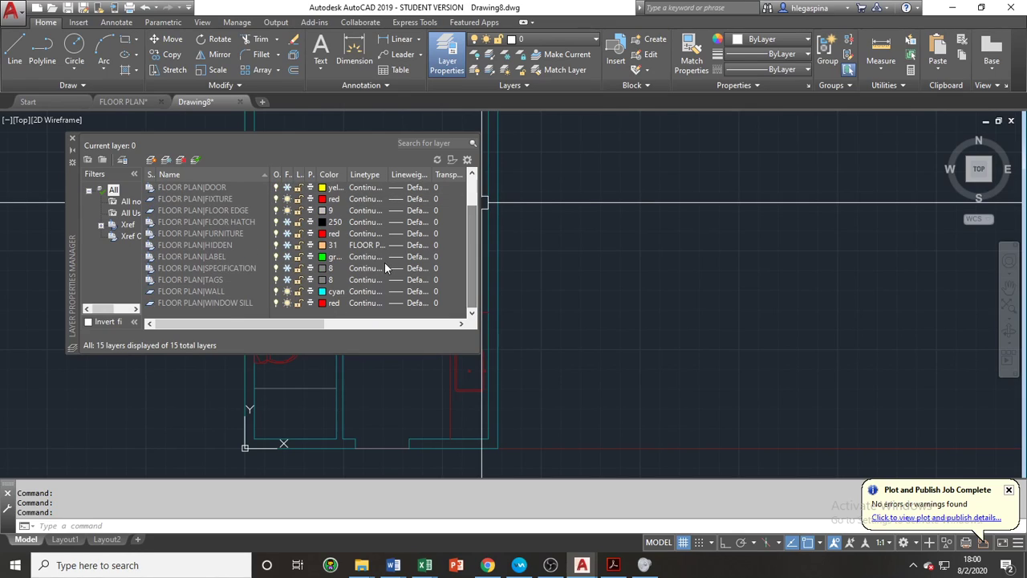
click(323, 296)
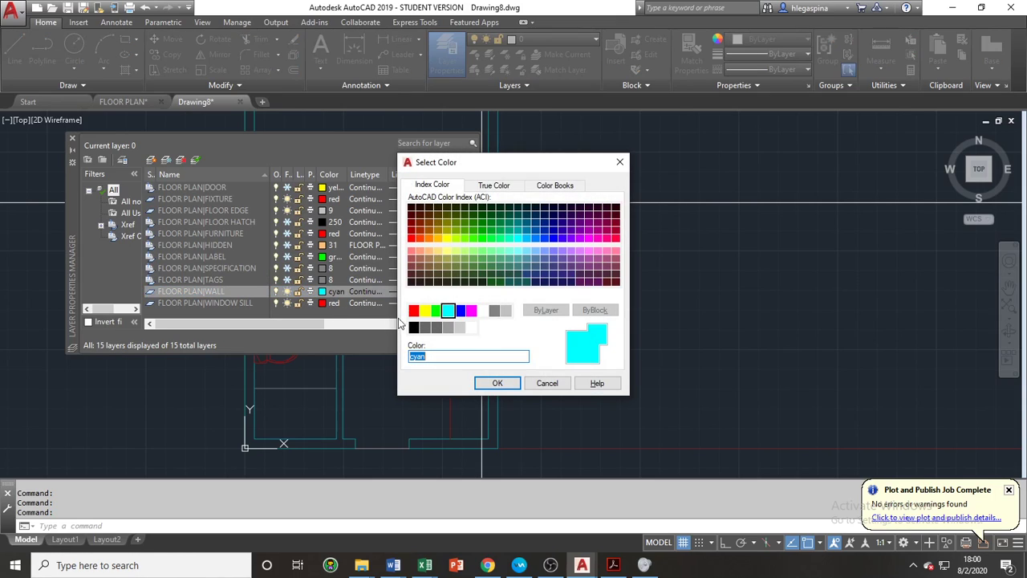
click(414, 309)
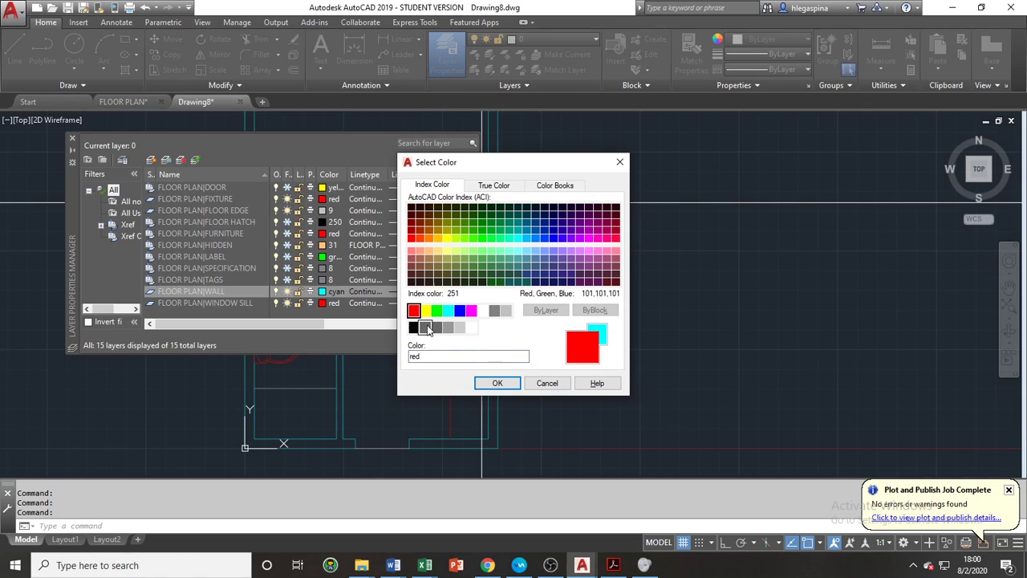
click(497, 383)
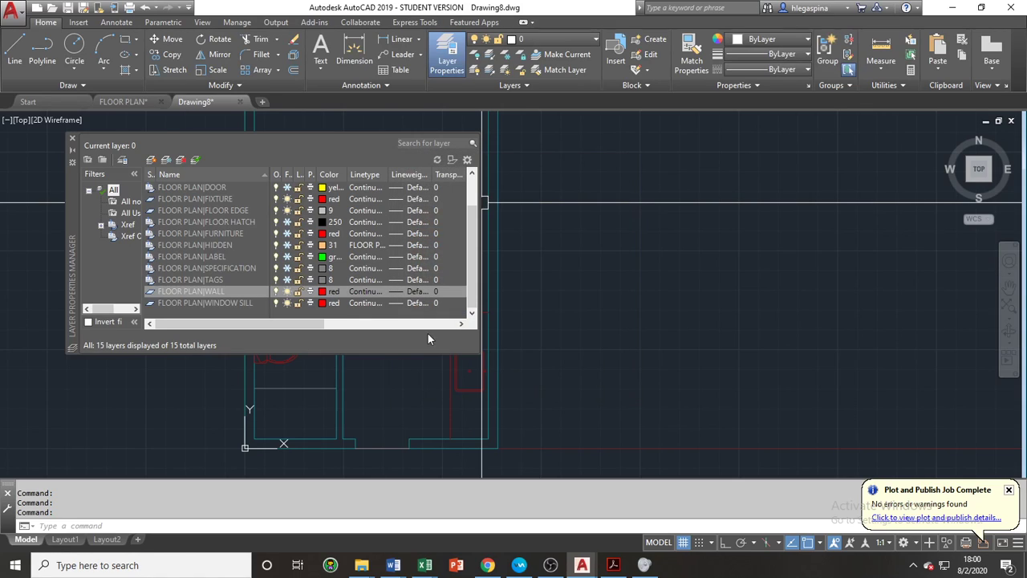
Close the layer properties manager and return to the floor plan's toilet area.
click(71, 142)
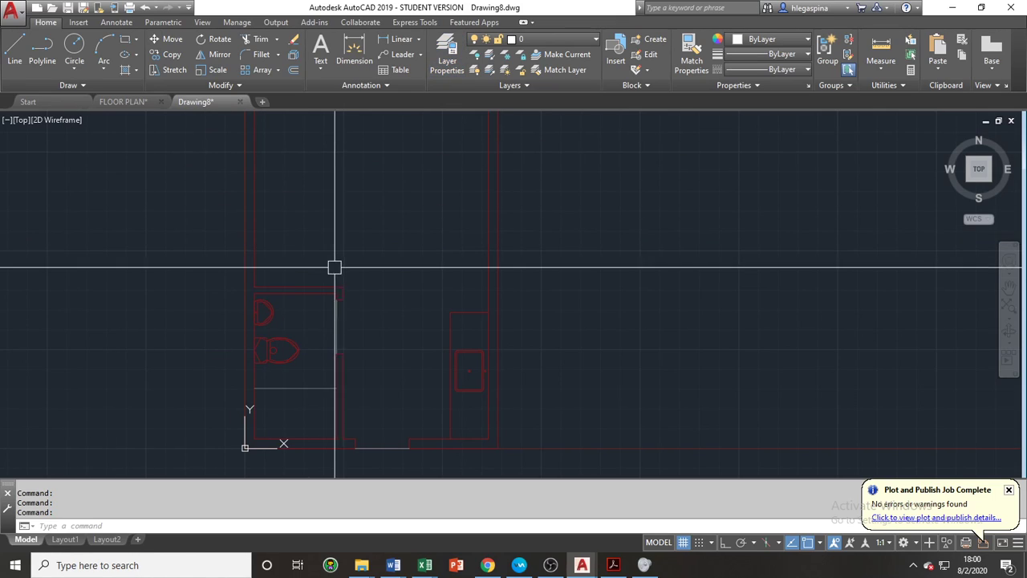
mouse_move(334, 266)
middle_down()
mouse_move(372, 330)
mouse_move(361, 315)
mouse_move(398, 328)
mouse_move(391, 322)
mouse_move(400, 316)
middle_up()
scroll(366, 310, down, 2)
key(Escape)
key(Escape)
scroll(399, 325, up, 2)
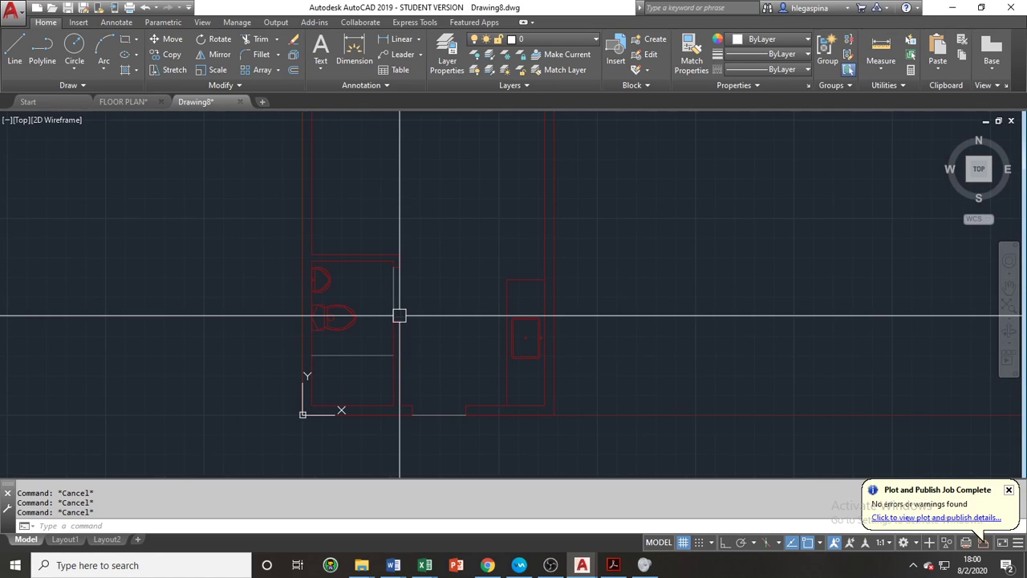
Try a 200-unit horizontal line from the toilet's drain circle, and erase it.
text(l)
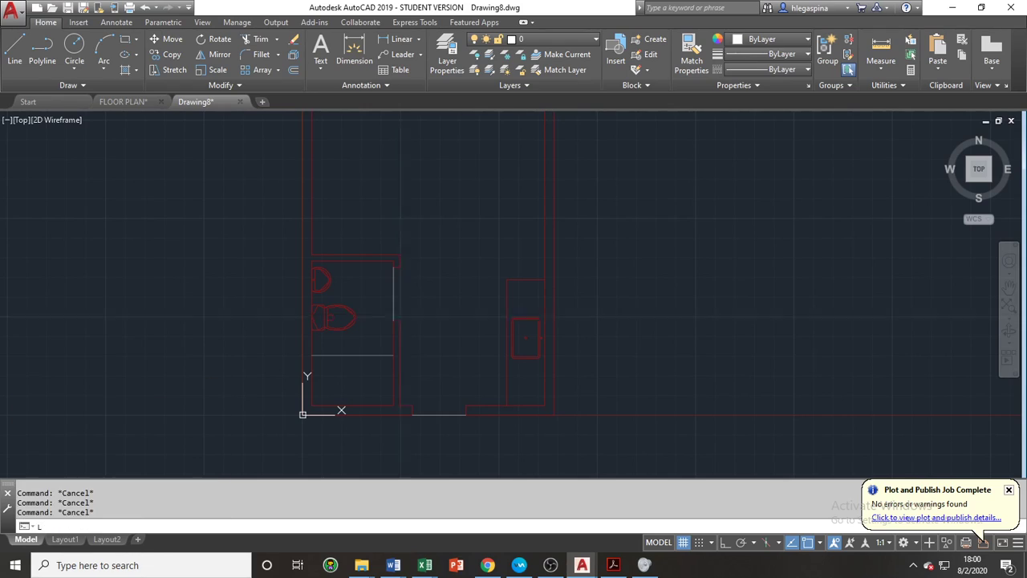
key(Return)
scroll(326, 321, up, 2)
scroll(326, 321, up, 3)
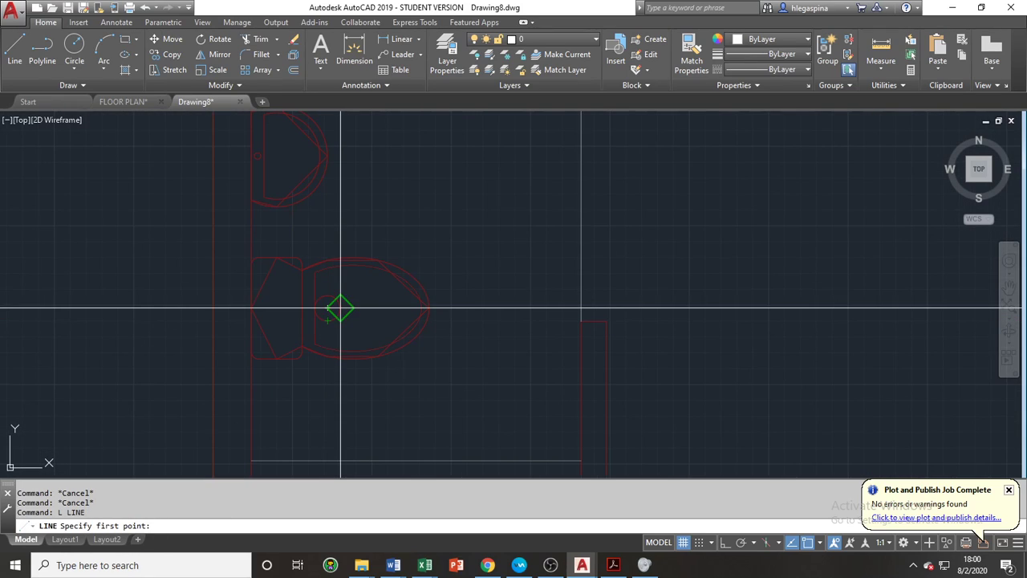
click(315, 307)
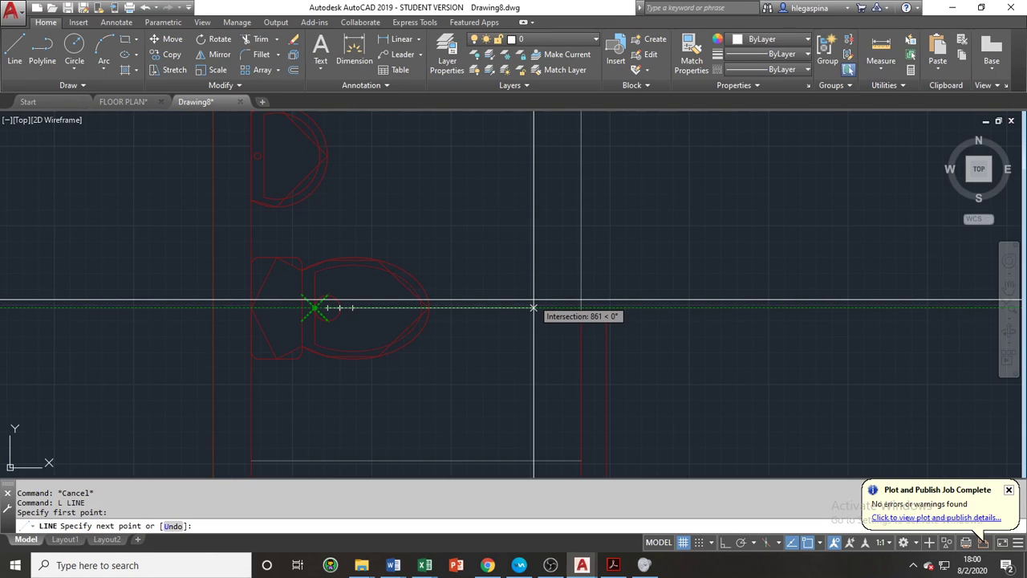
text(200)
key(Return)
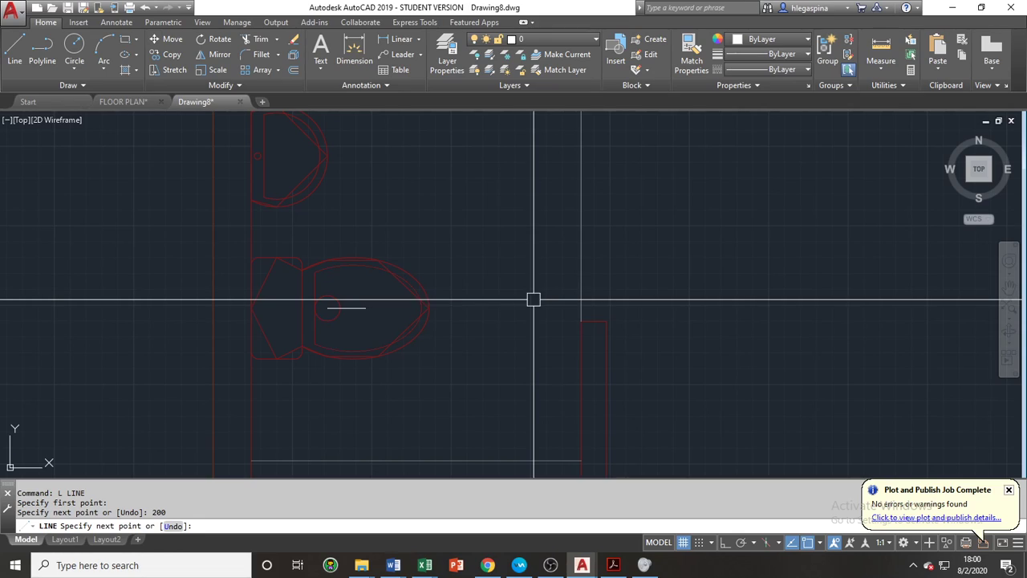
key(Escape)
click(360, 308)
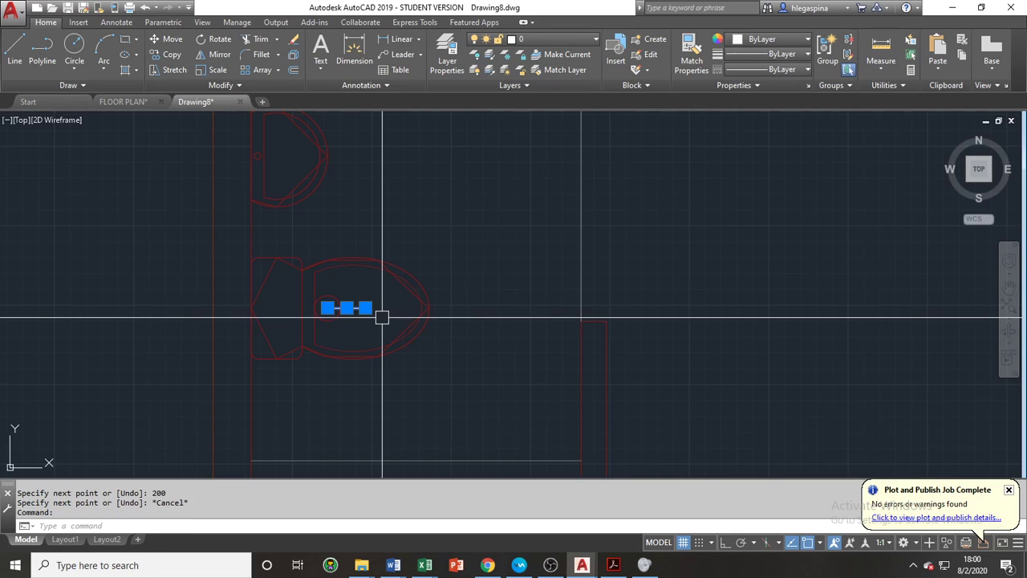
text(e)
key(Return)
Draw a 300-unit horizontal line from the center of the toilet's drain circle toward the bowl's front.
text(l)
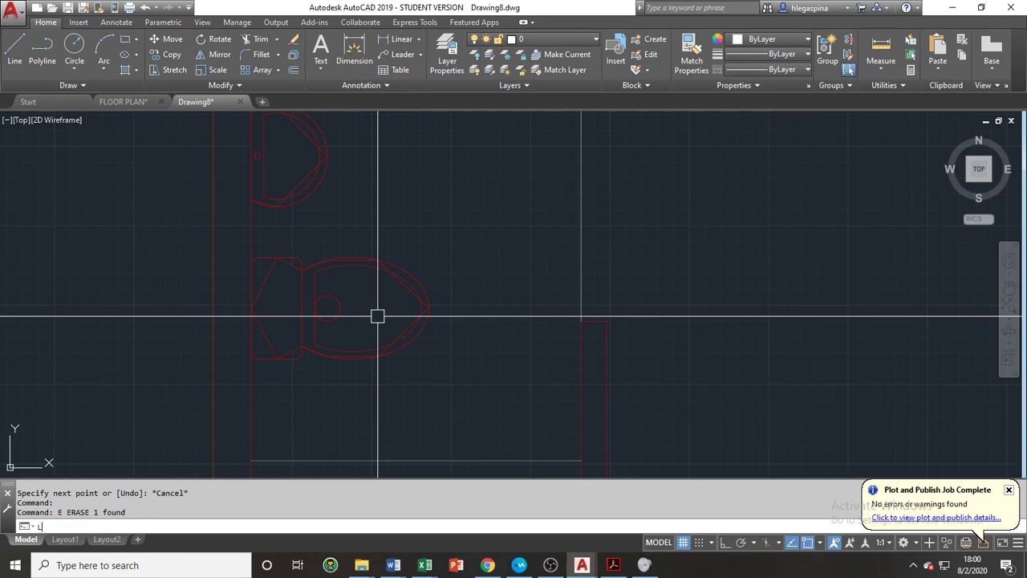
key(Return)
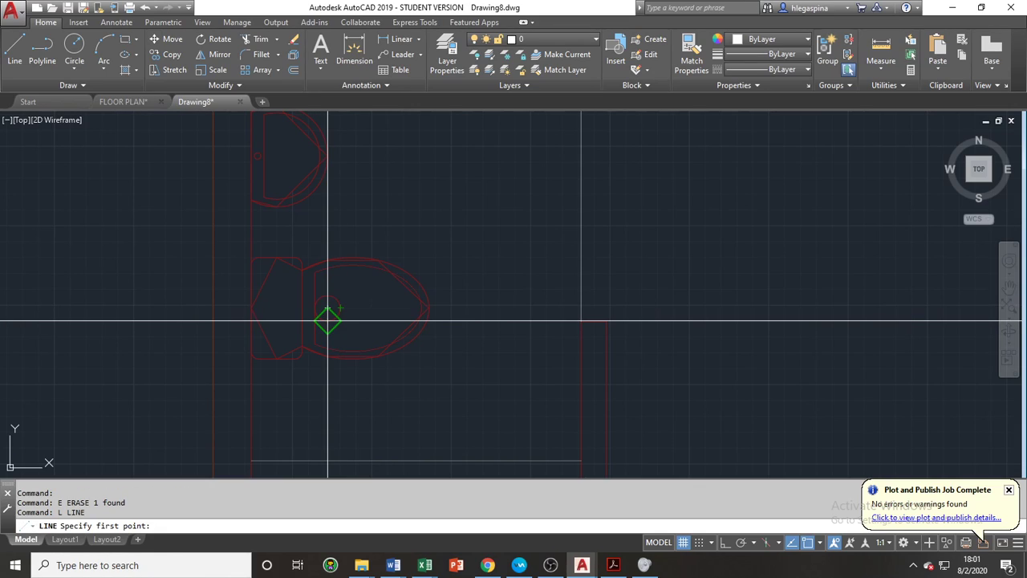
click(327, 307)
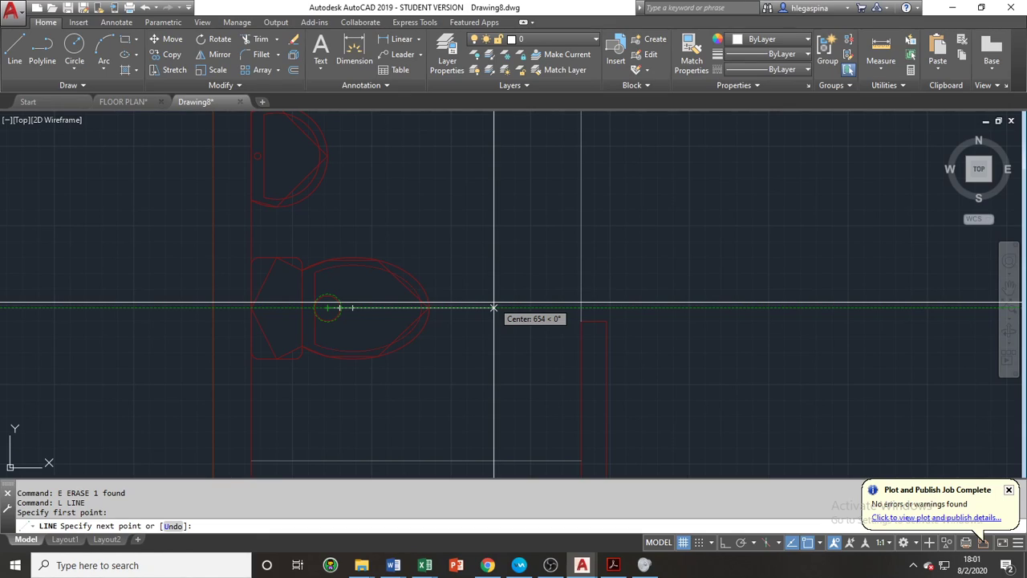
key(Return)
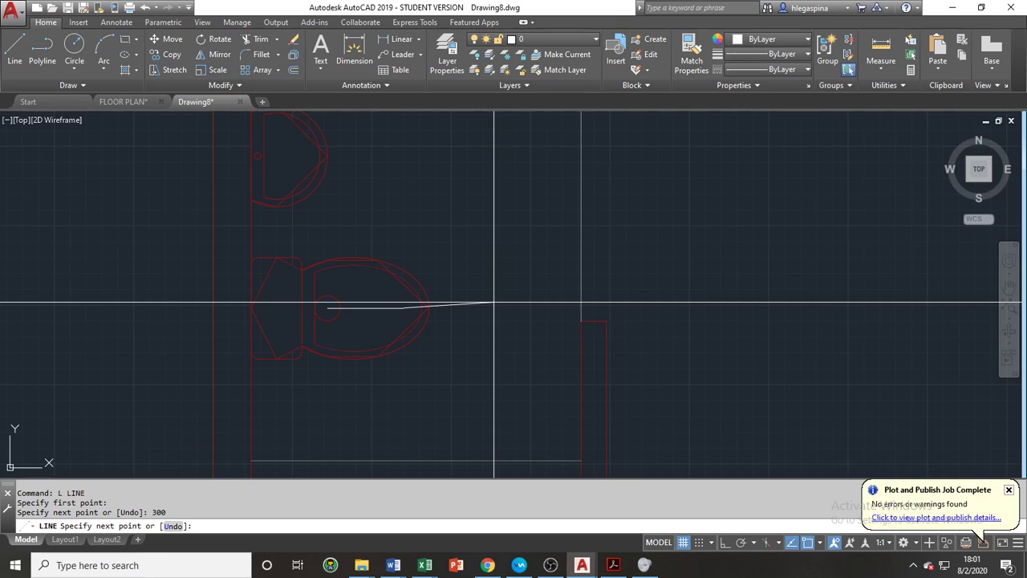
key(Escape)
key(Escape)
Rotate the toilet's 300-unit line by -45 degrees about the drain circle's center.
click(367, 307)
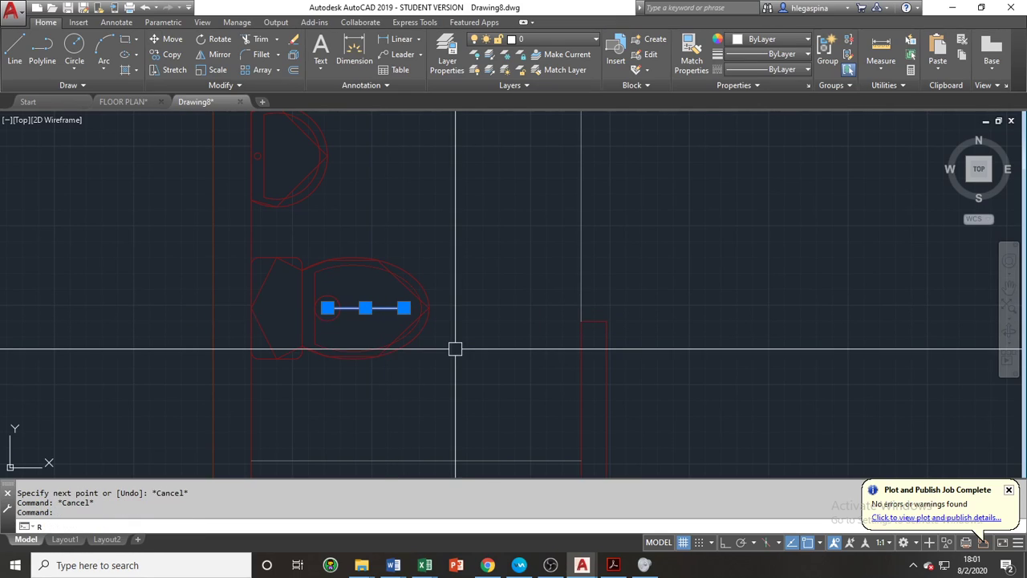
text(RO)
key(Return)
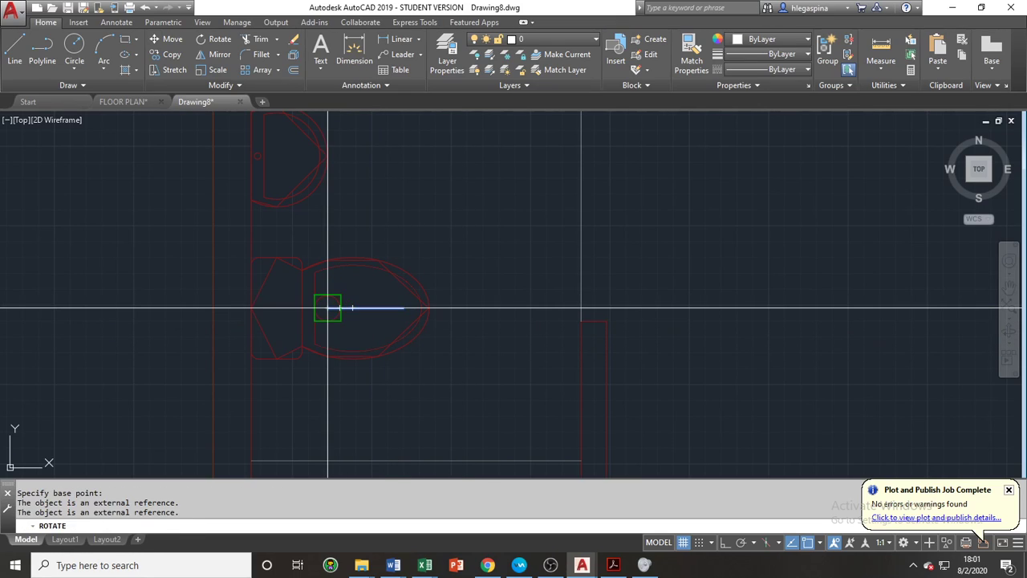
click(327, 307)
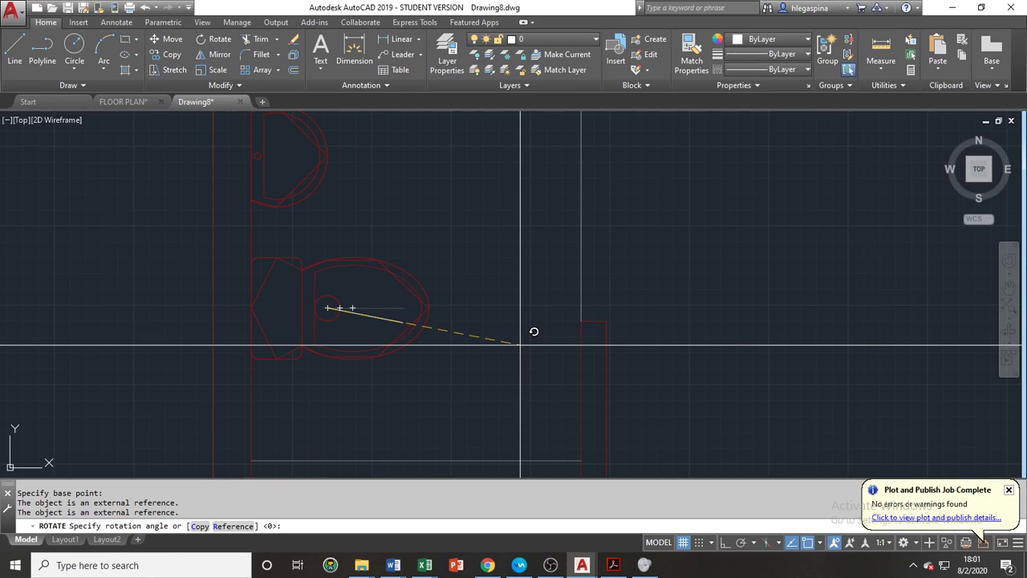
text(-45)
key(Return)
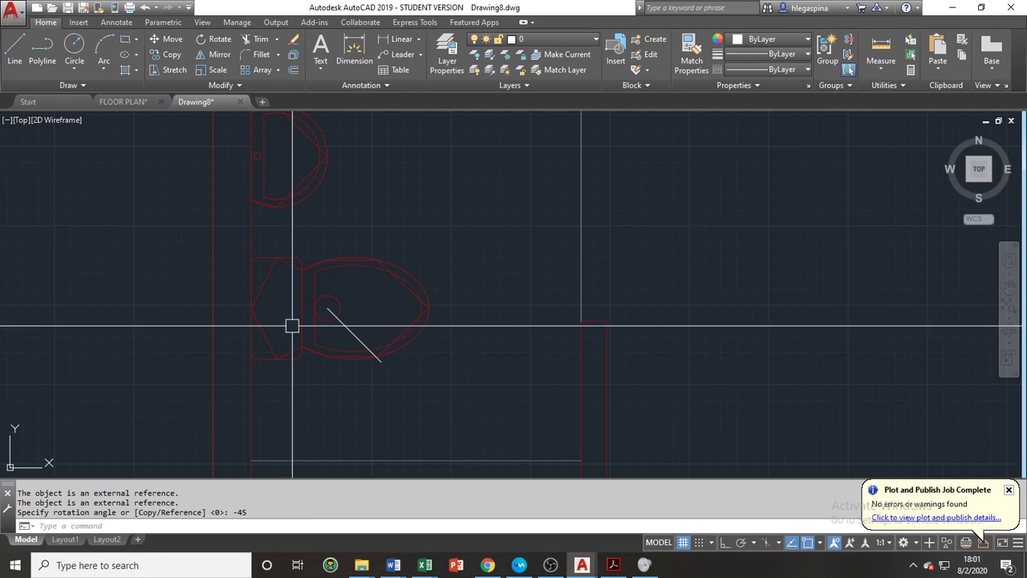
key(Escape)
key(Escape)
click(360, 331)
key(Escape)
key(Escape)
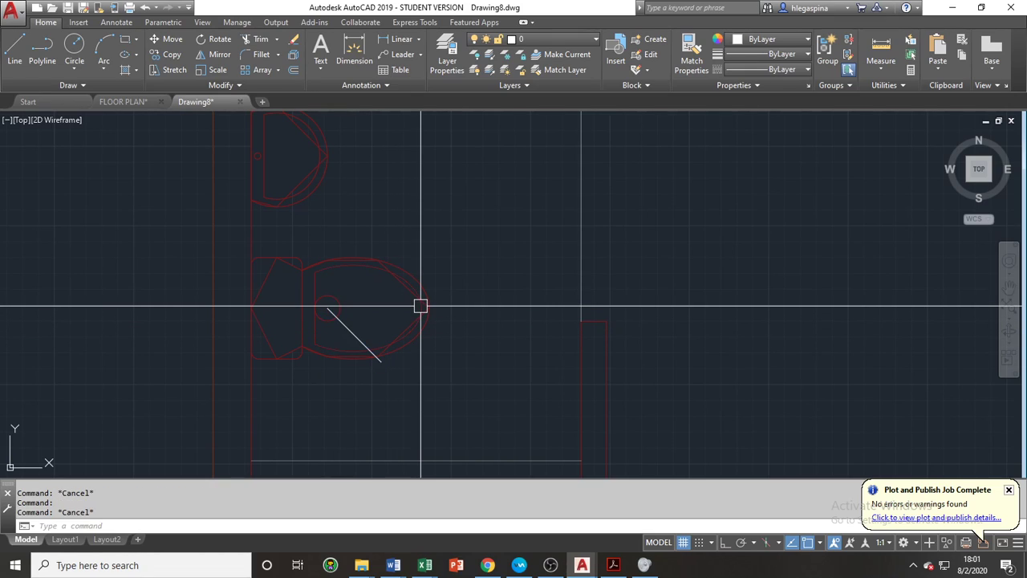
With Ortho on, draw a vertical line upward from the lower end of the toilet's diagonal line, ending past the toilet.
text(L)
key(Return)
click(381, 360)
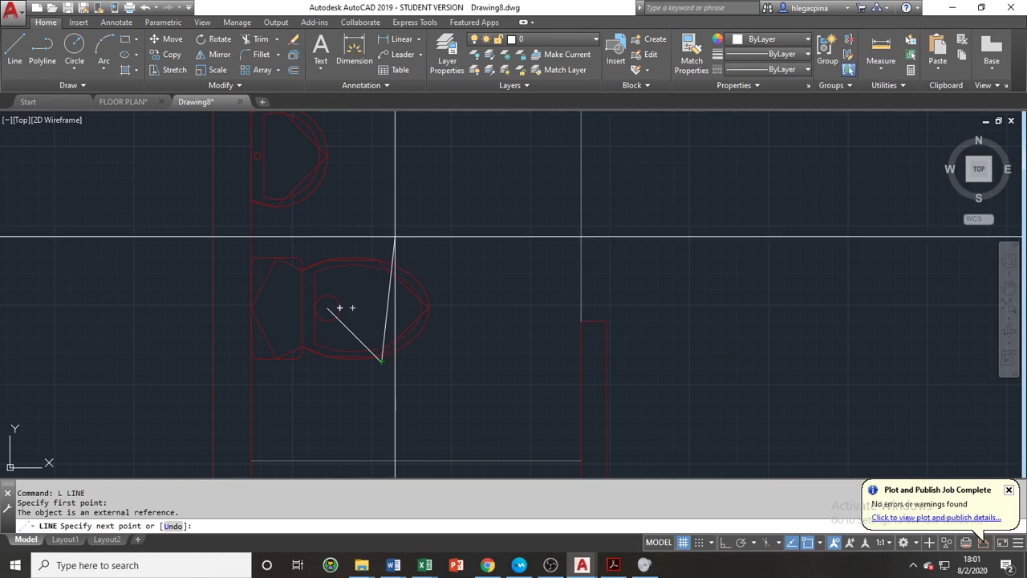
key(F8)
mouse_move(380, 172)
middle_down()
mouse_move(403, 337)
mouse_move(394, 321)
middle_up()
click(394, 344)
key(Escape)
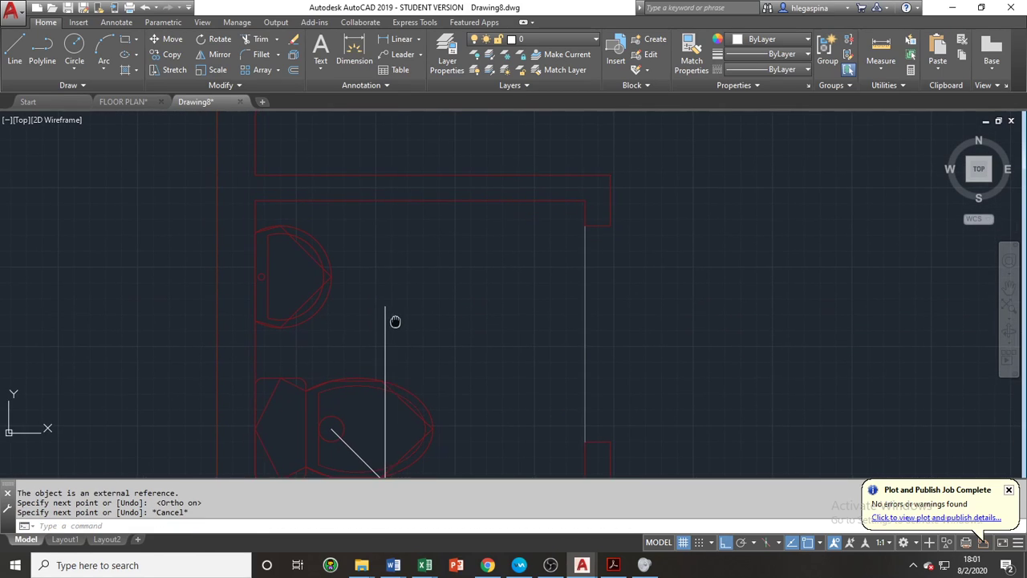
Copy the toilet's diagonal line from its drain-side endpoint to the lavatory's small drain circle.
middle_drag(363, 445, 380, 362)
click(374, 376)
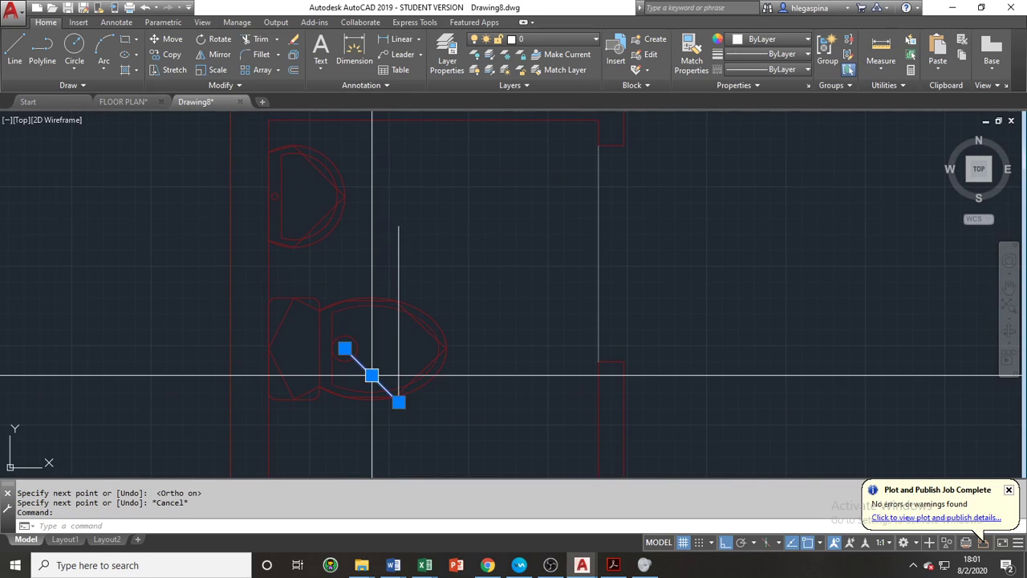
text(co)
key(Return)
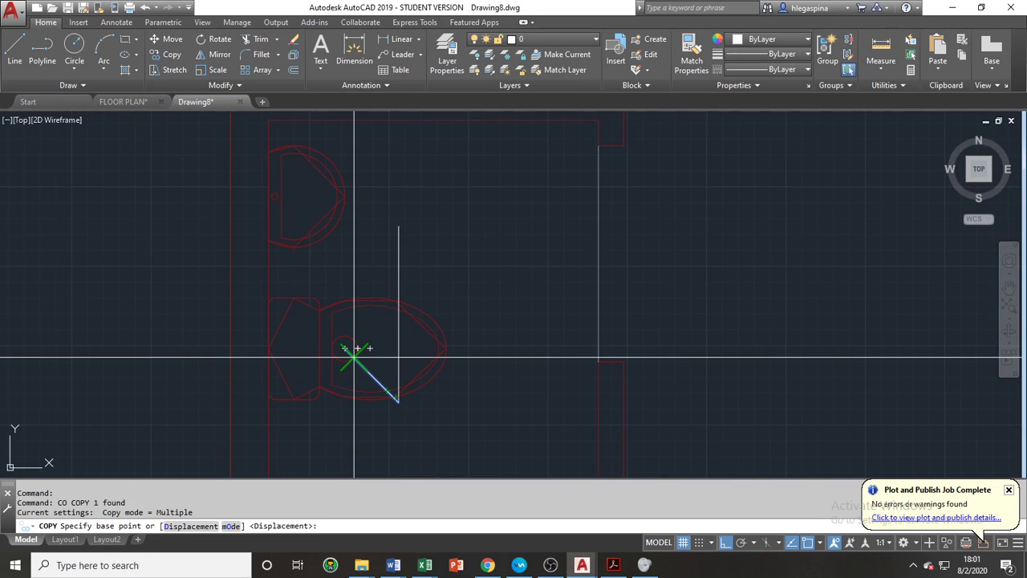
click(345, 354)
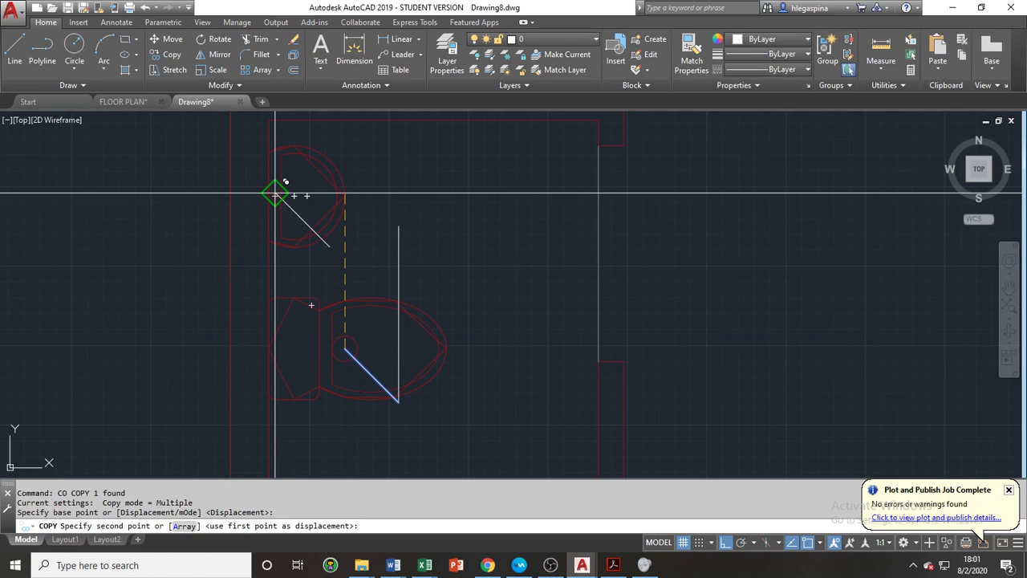
scroll(282, 181, up, 5)
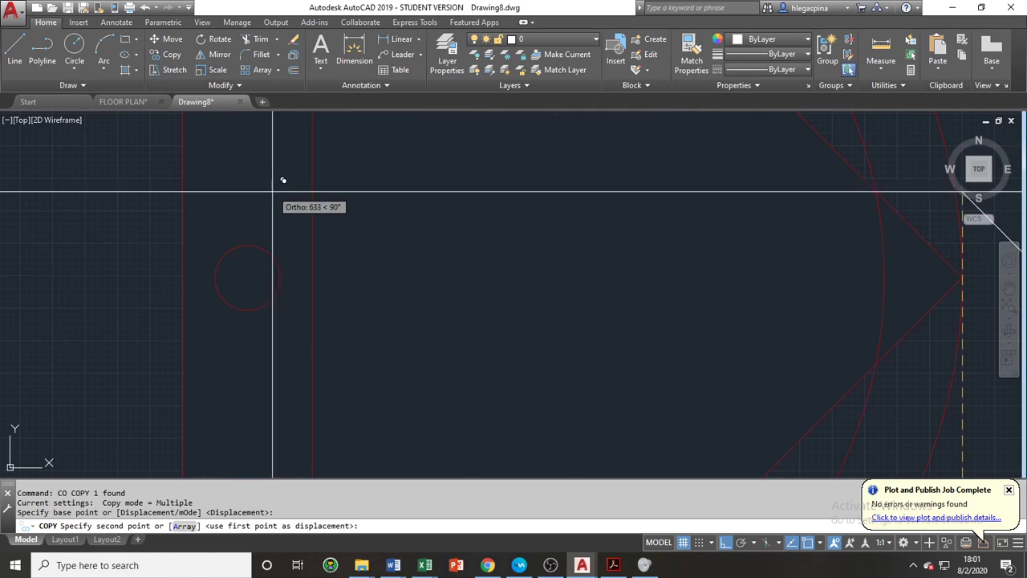
click(266, 278)
scroll(281, 268, down, 5)
key(Escape)
key(Escape)
Move the lavatory's diagonal line horizontally so that it starts at the wall face behind the basin.
click(302, 308)
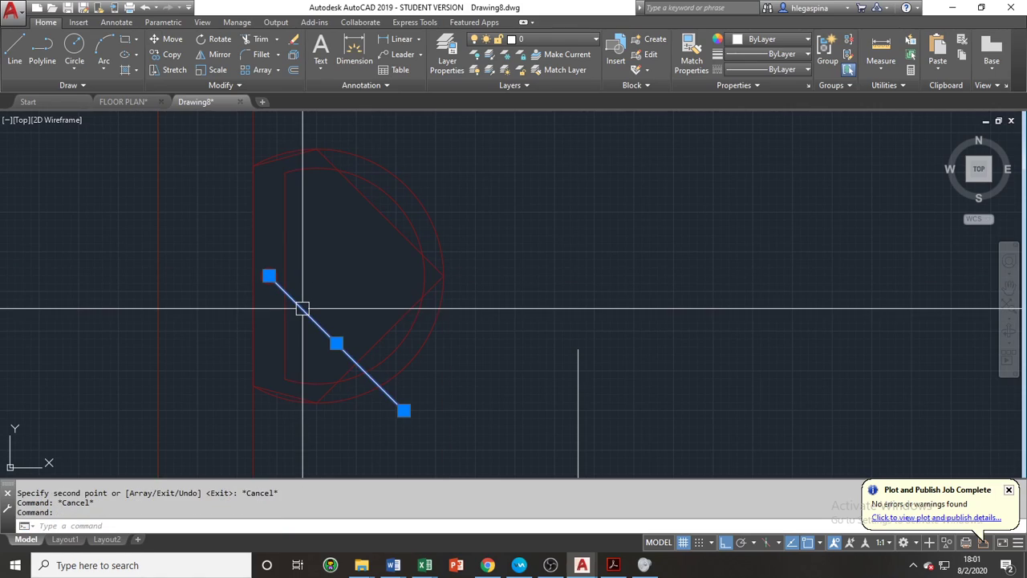
text(m)
key(Return)
scroll(272, 277, up, 3)
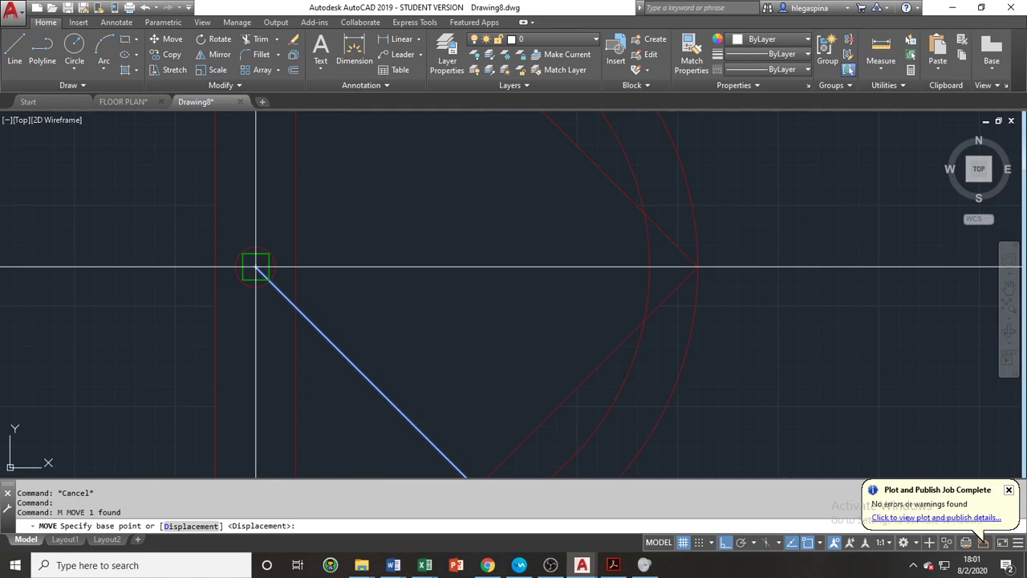
click(235, 267)
scroll(208, 262, down, 4)
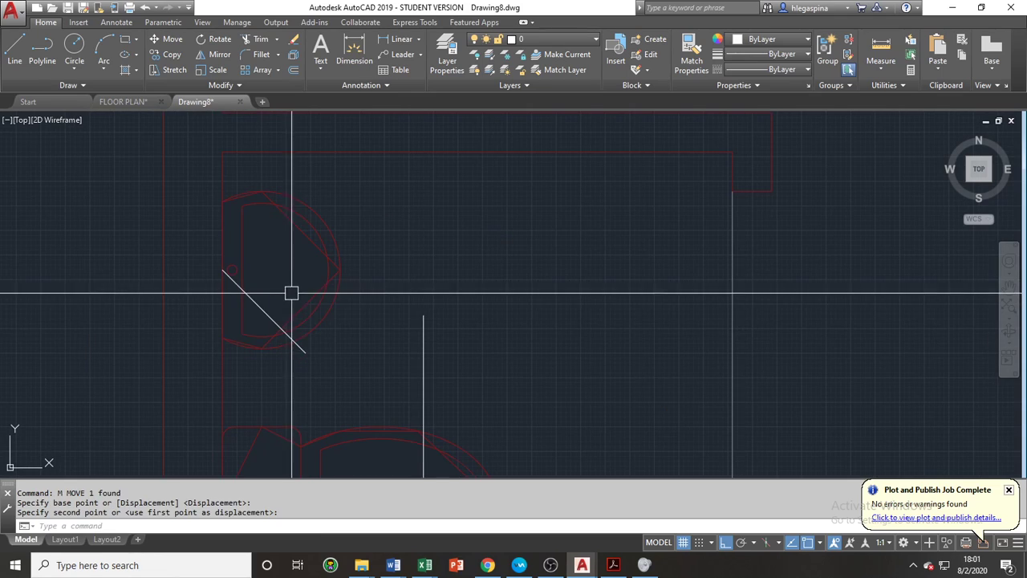
key(Escape)
key(Escape)
Draw a horizontal line along the outer face of the plan's lower wall, from one outside corner to the other.
middle_drag(302, 313, 270, 234)
click(275, 268)
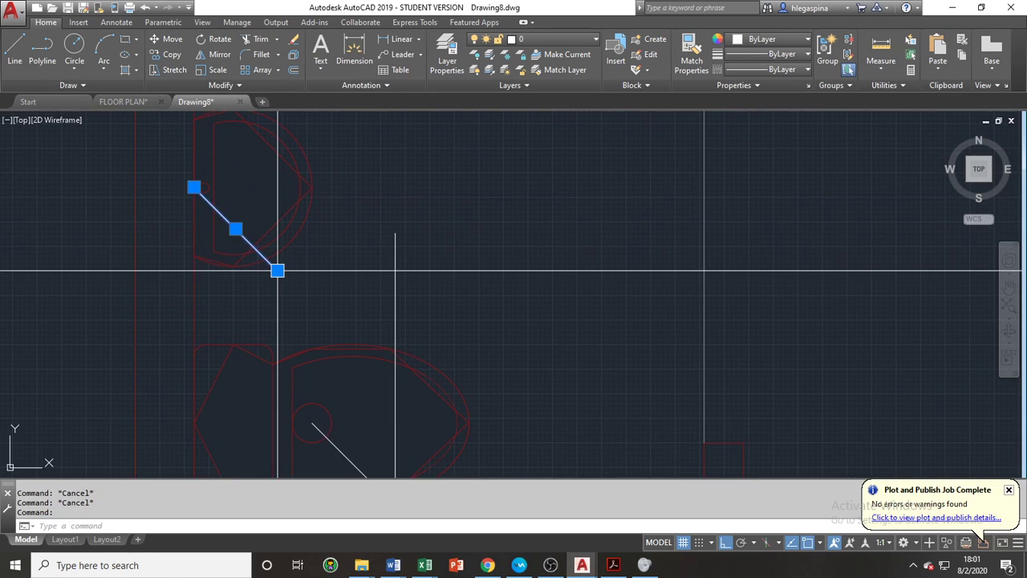
mouse_move(277, 270)
middle_down()
mouse_move(240, 272)
mouse_move(261, 275)
middle_up()
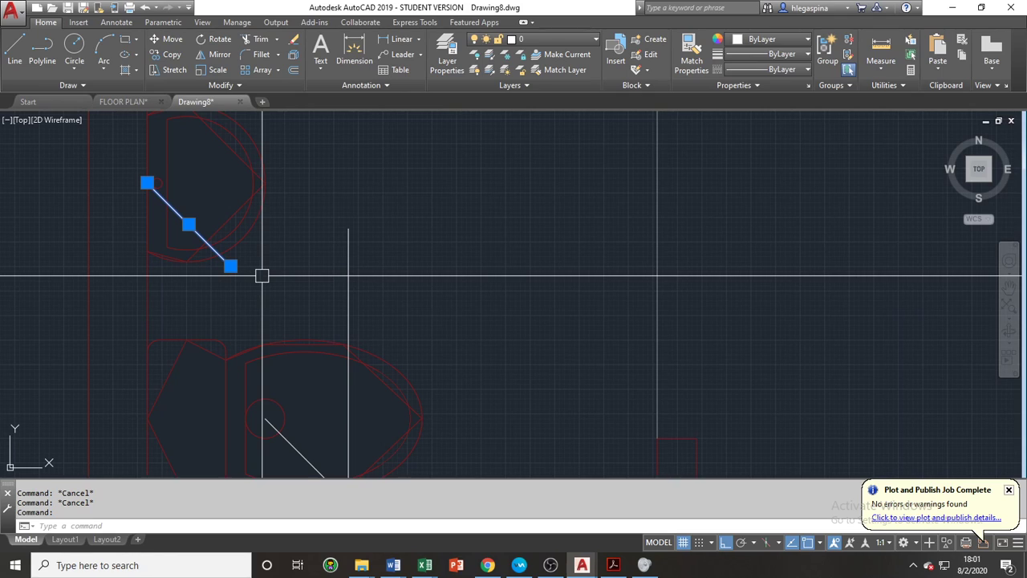
scroll(262, 275, down, 2)
middle_drag(290, 309, 291, 200)
scroll(291, 201, down, 2)
middle_drag(334, 260, 301, 244)
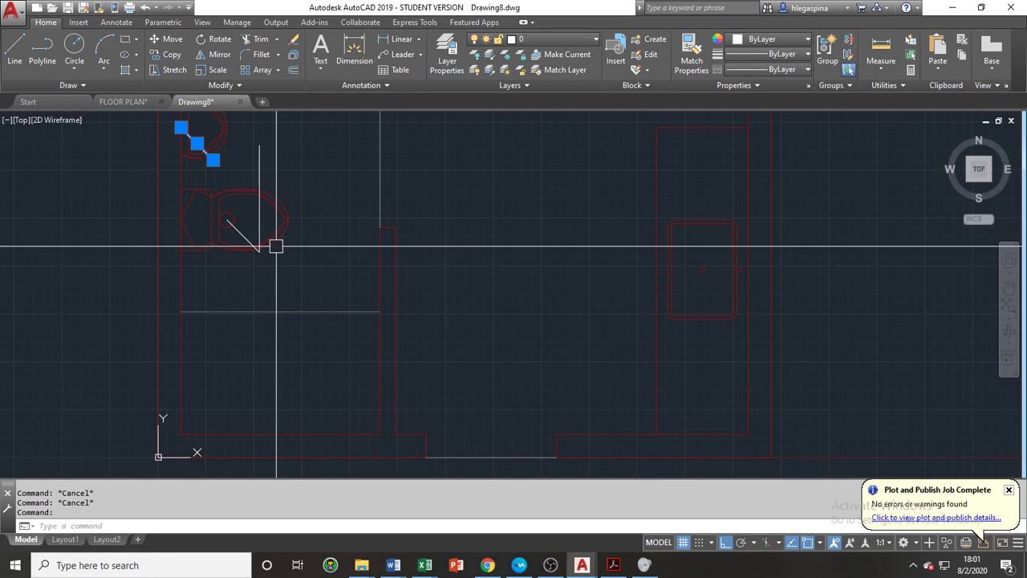
text(l)
key(Return)
scroll(316, 304, down, 2)
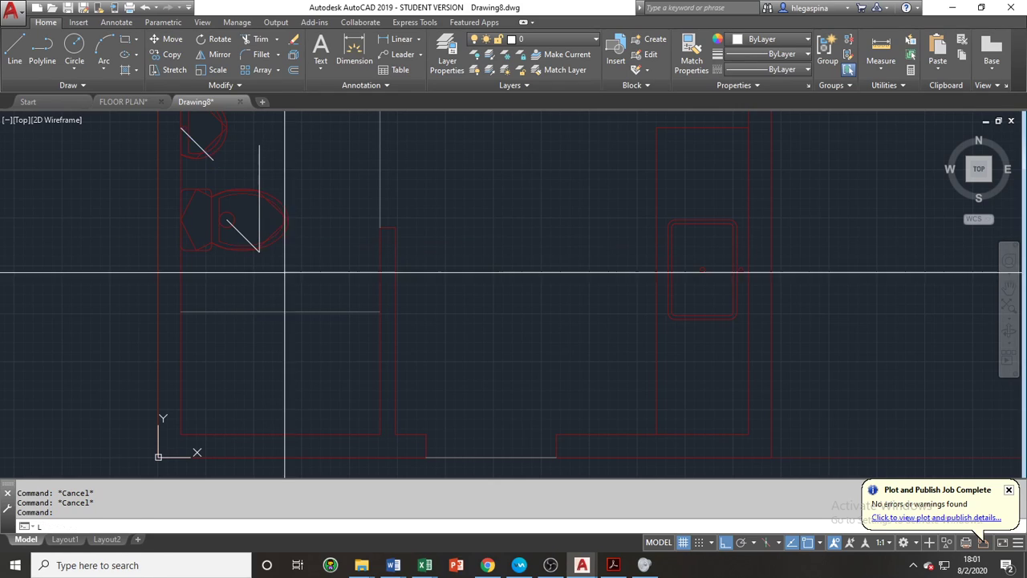
click(217, 399)
click(601, 400)
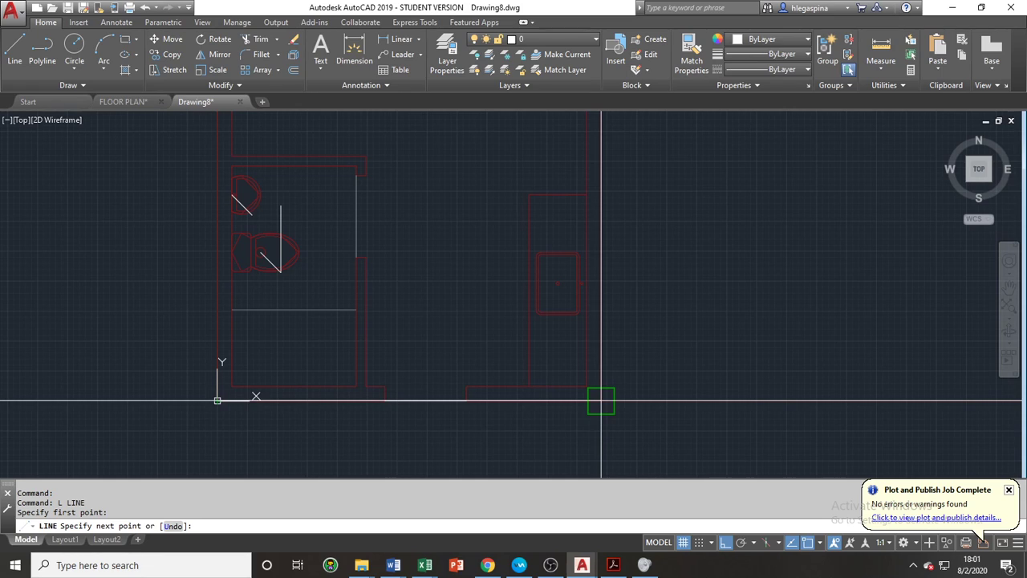
key(Escape)
Move the horizontal line 300 units straight down, outside the lower wall.
click(471, 406)
click(437, 397)
text(m)
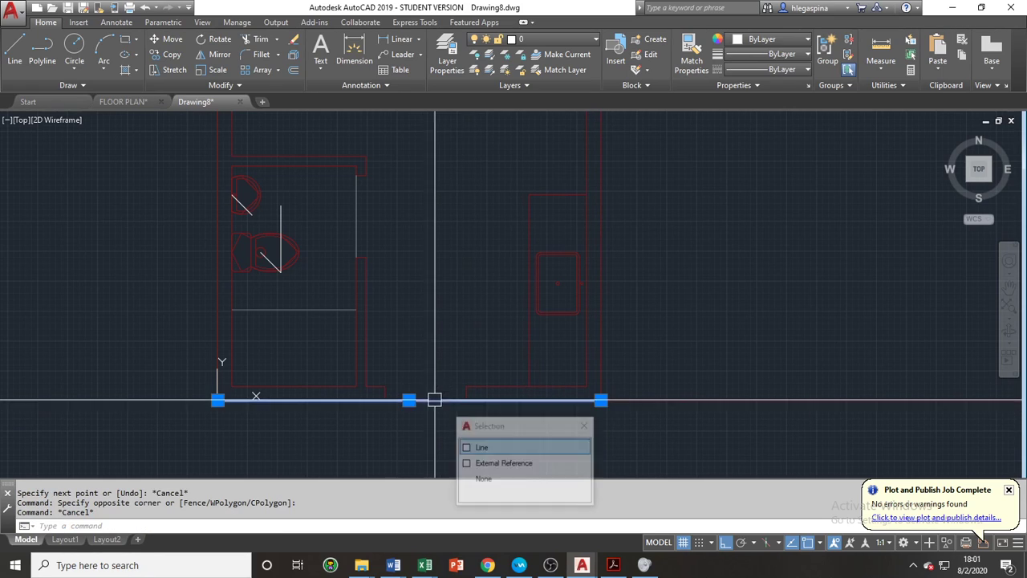
key(Return)
middle_drag(436, 401, 335, 350)
click(568, 321)
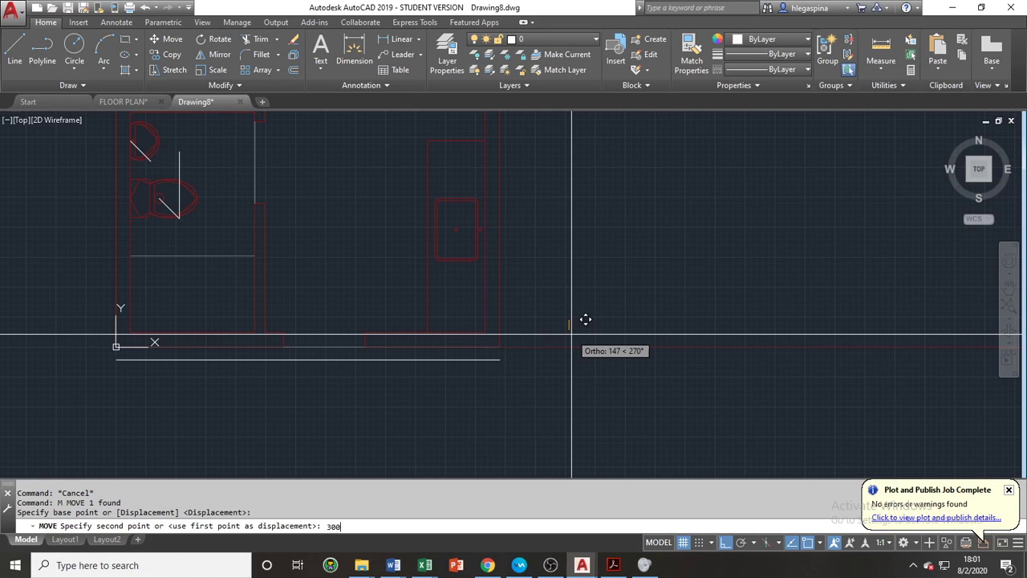
key(Escape)
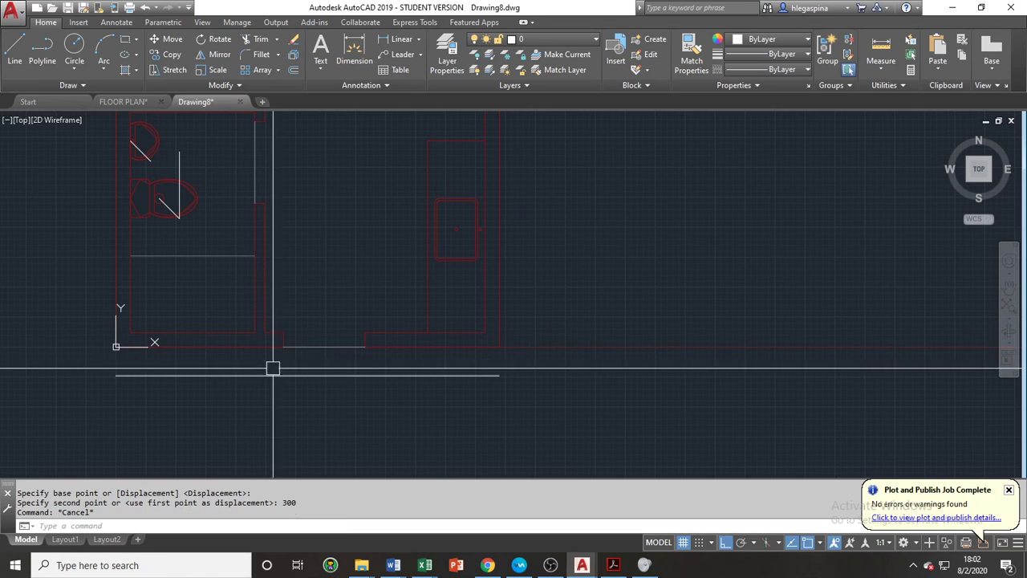
Extend the vertical line by the toilet down to the horizontal line outside the lower wall.
text(e)
key(Return)
click(233, 378)
click(218, 379)
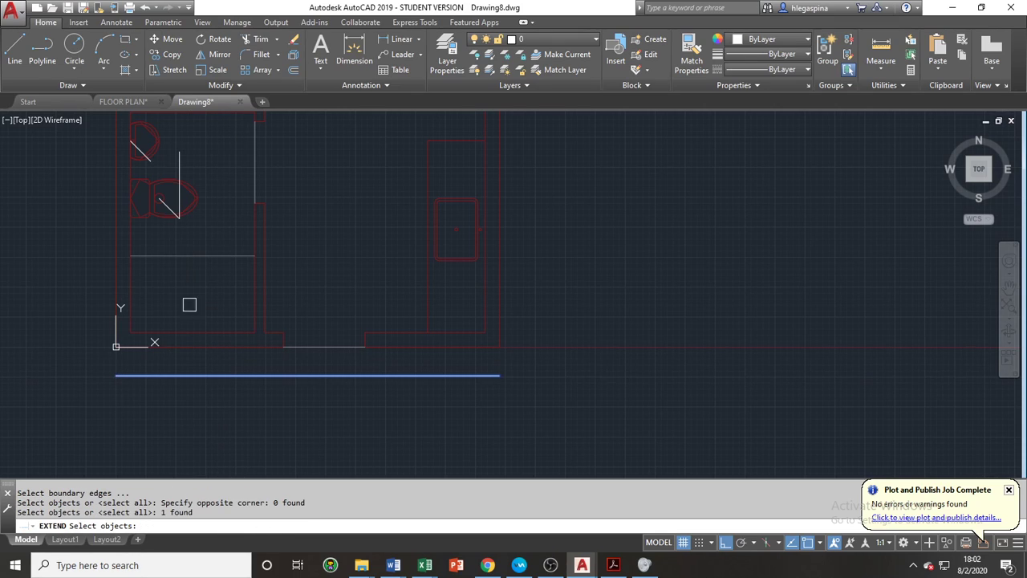
key(Return)
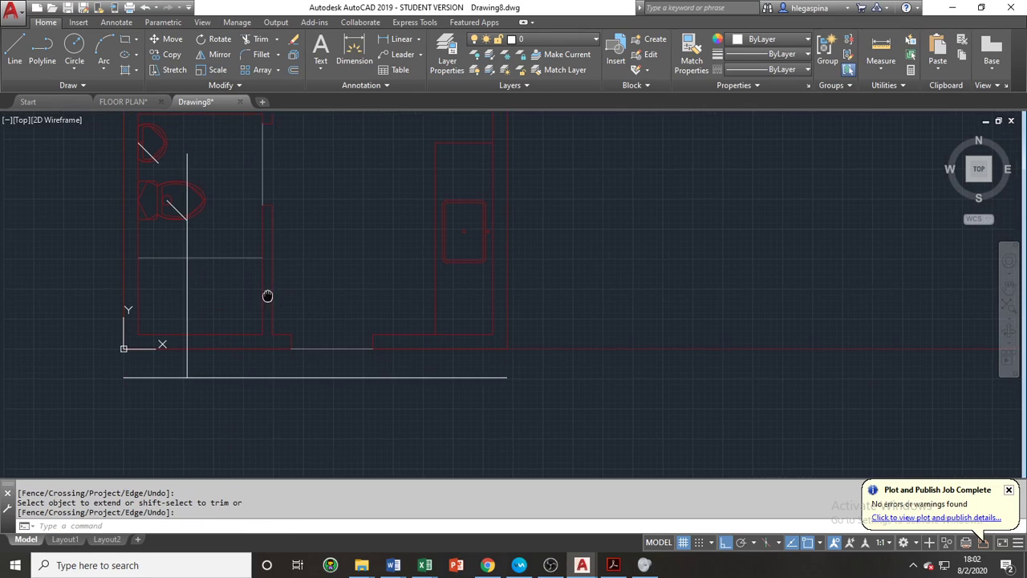
middle_drag(268, 293, 330, 341)
key(Escape)
key(Escape)
middle_drag(253, 307, 287, 325)
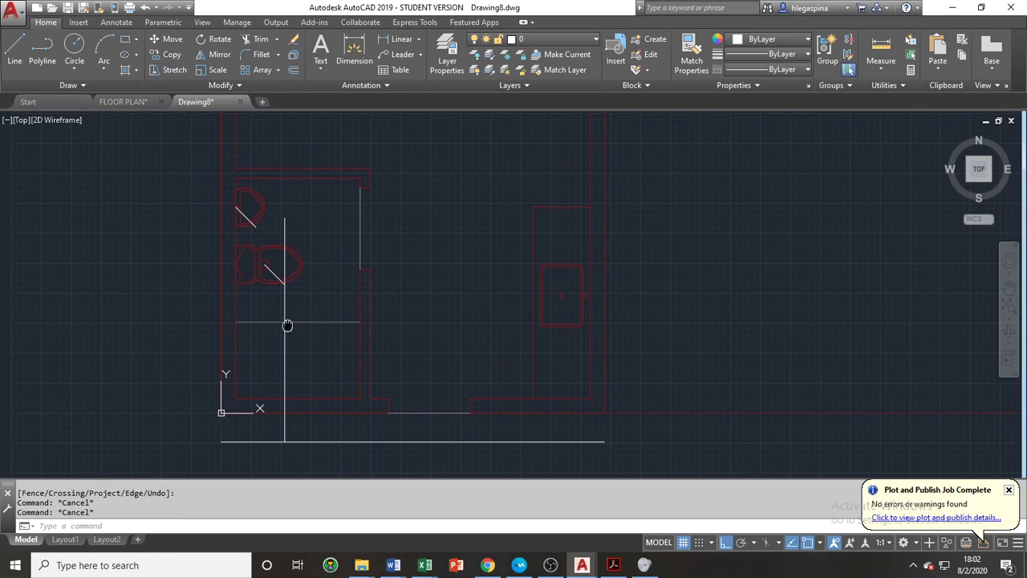
scroll(246, 215, up, 2)
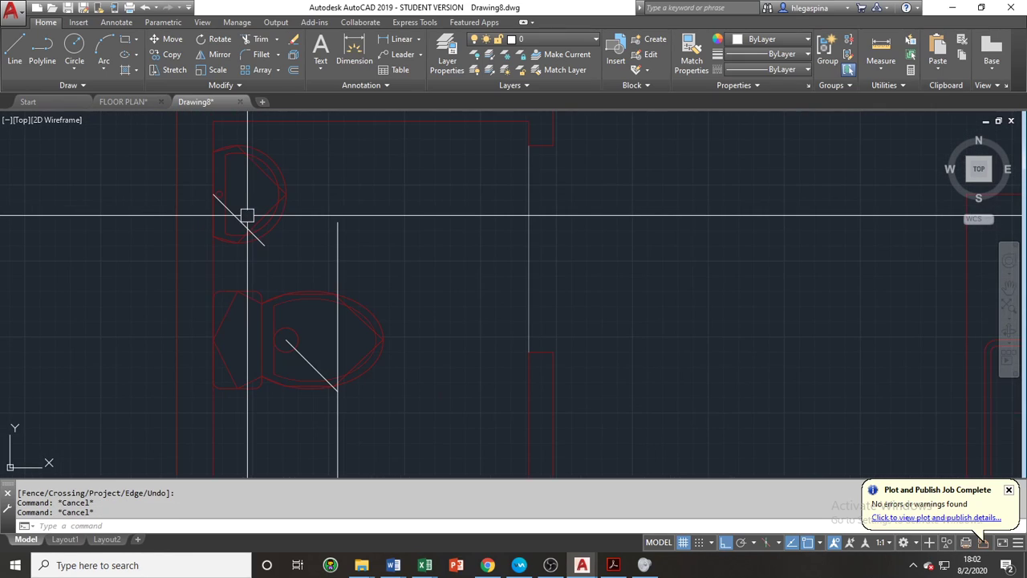
scroll(247, 215, down, 3)
middle_drag(275, 346, 327, 394)
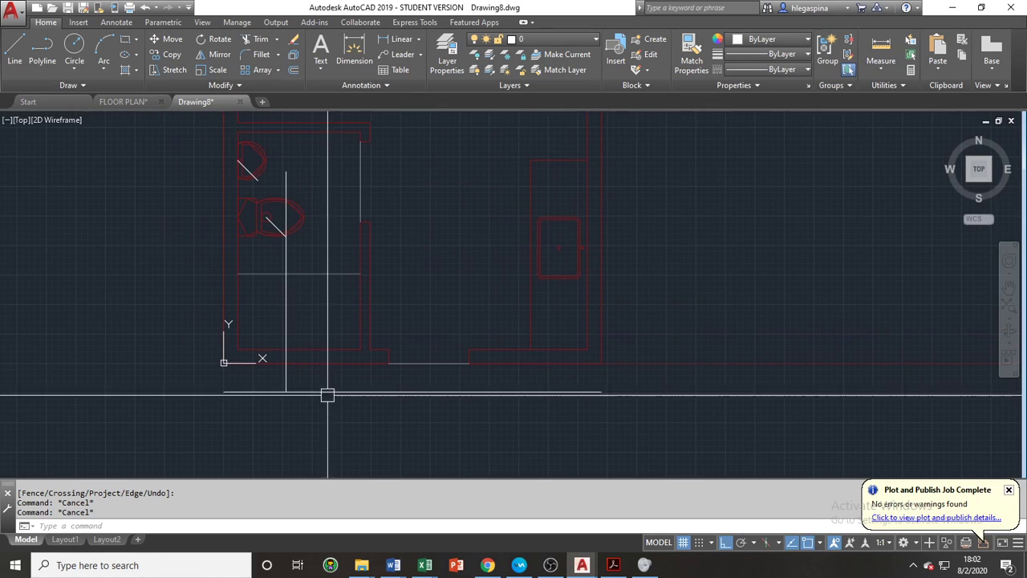
scroll(303, 394, up, 4)
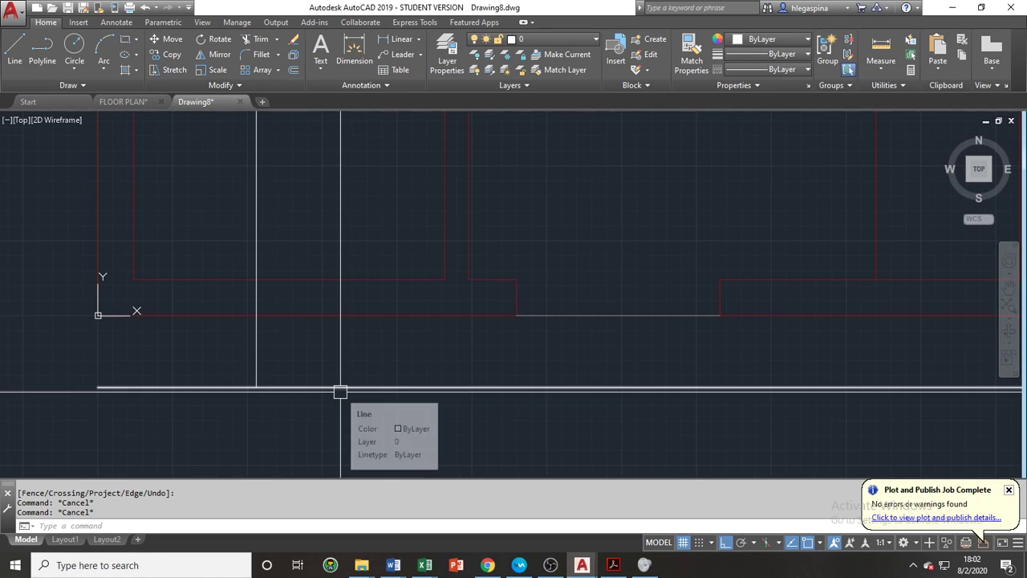
middle_drag(339, 394, 323, 387)
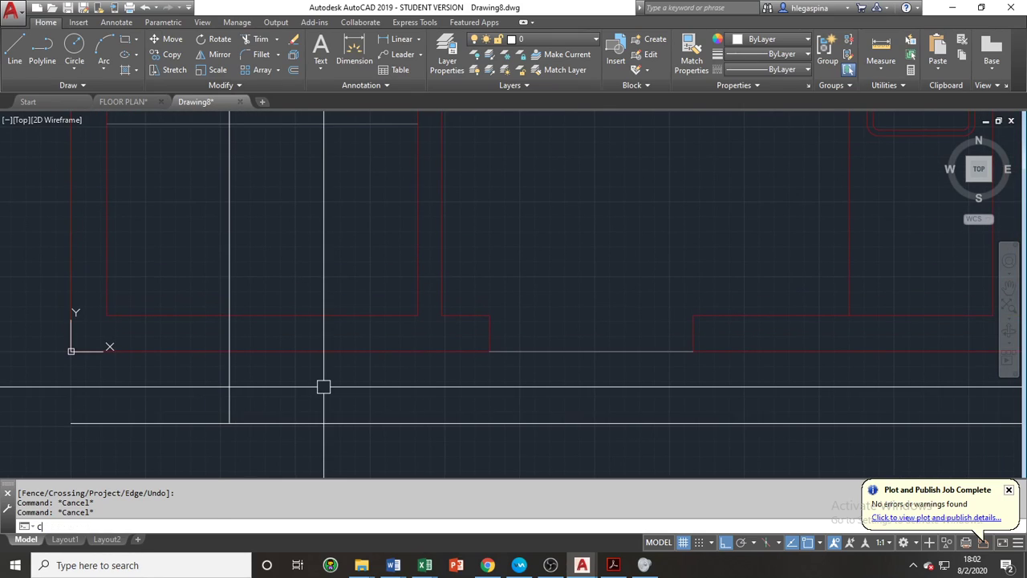
text(ha)
key(Return)
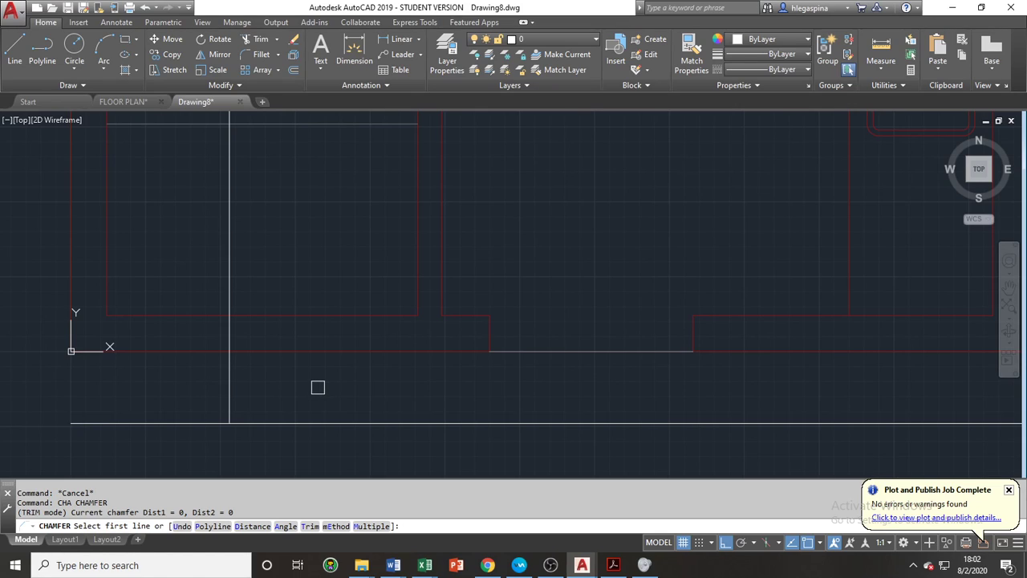
middle_drag(330, 393, 279, 420)
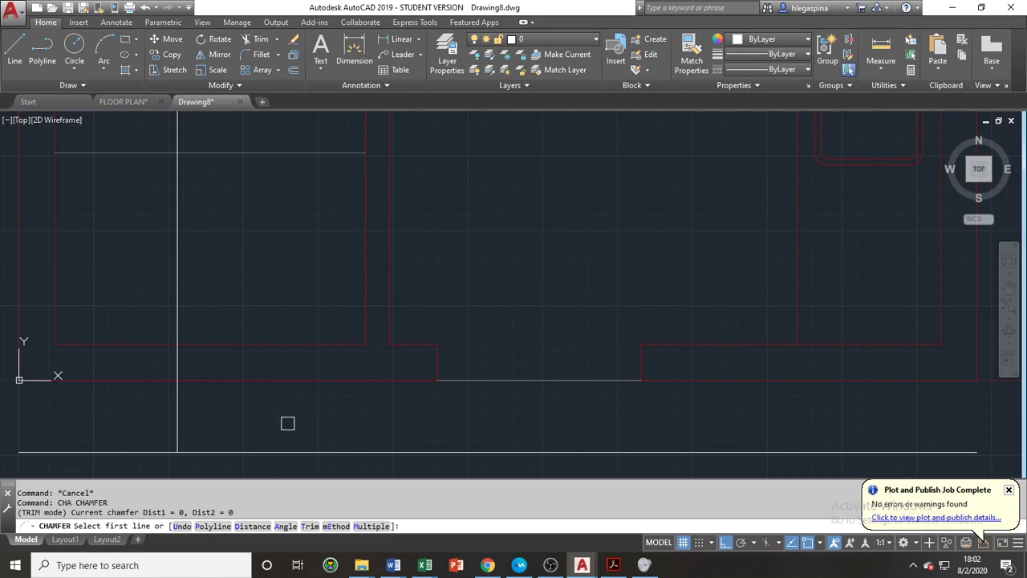
click(312, 447)
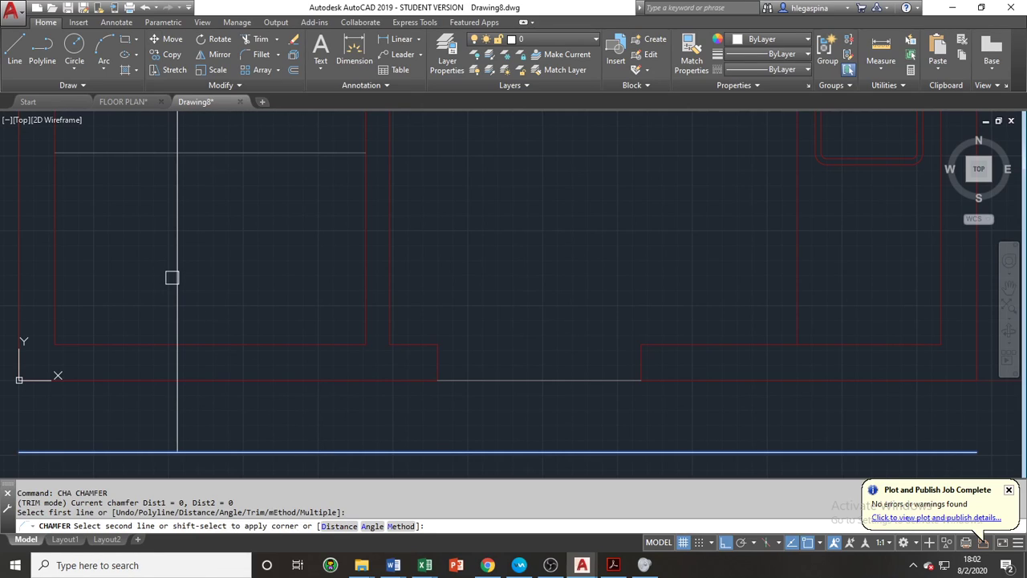
key(Escape)
Chamfer the corner between the vertical pipe line and the horizontal line outside the lower wall with both distances at 200.
text(CH)
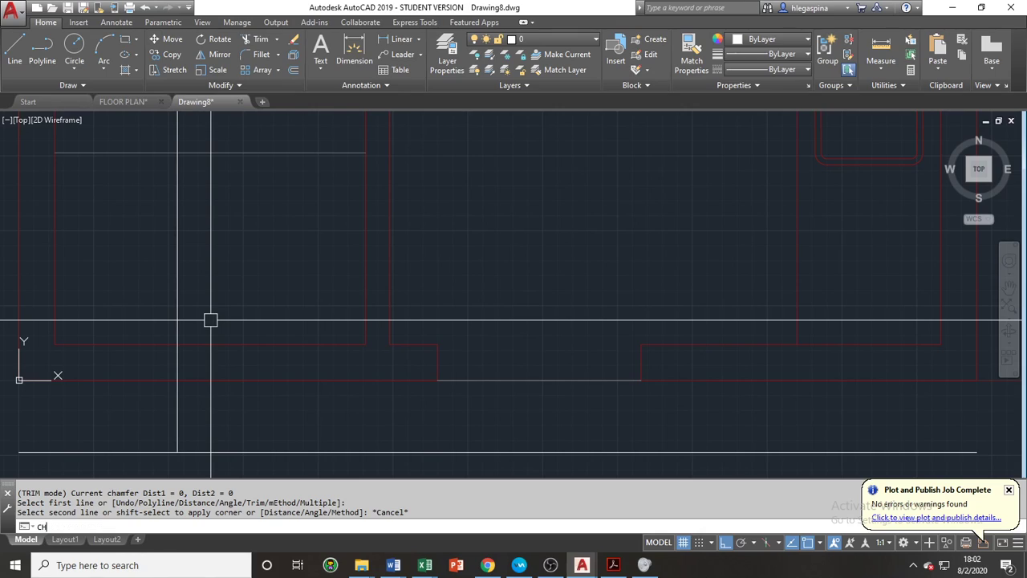
text(A)
key(Return)
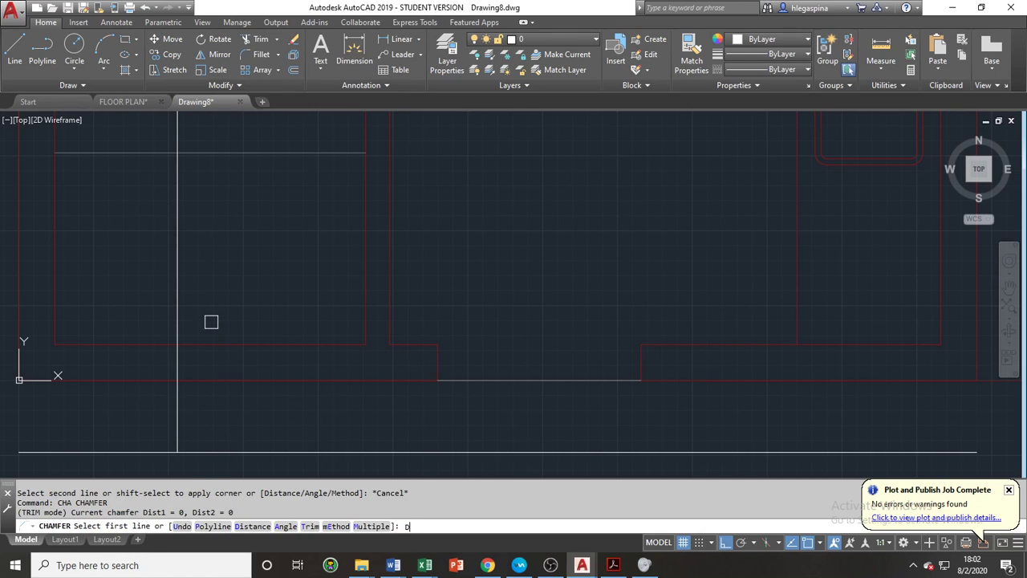
text(D)
key(Return)
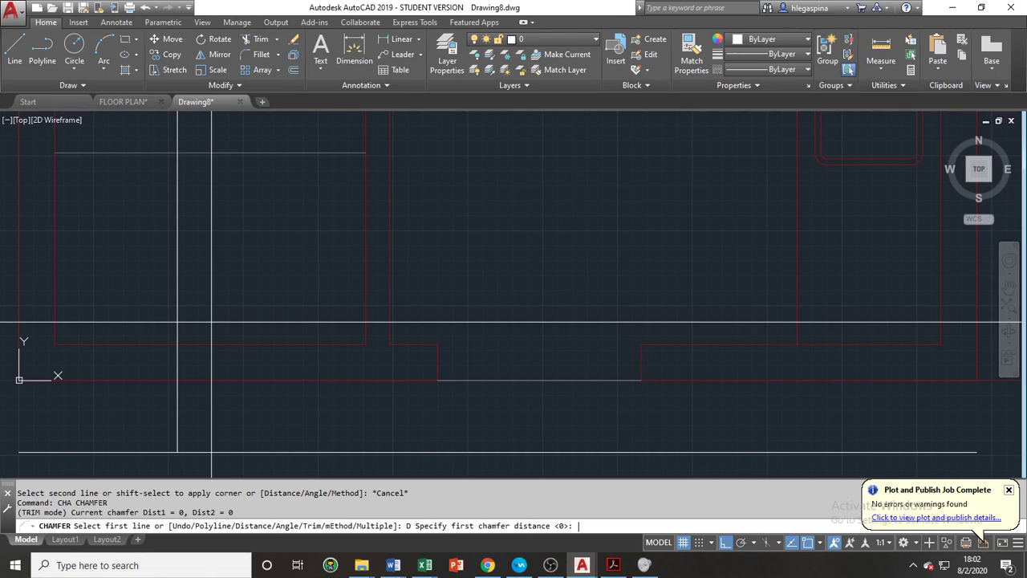
key(Return)
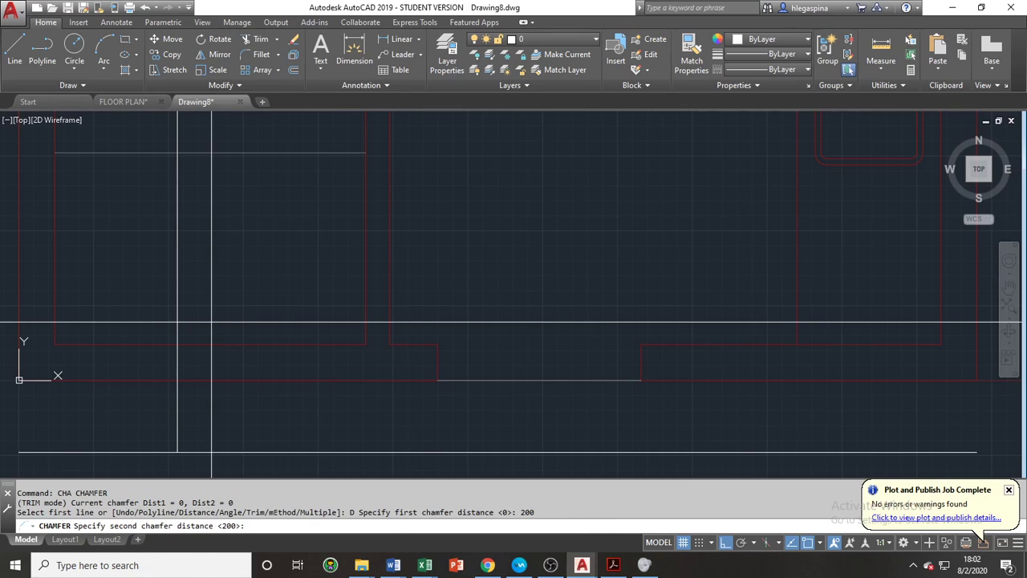
key(Return)
click(175, 303)
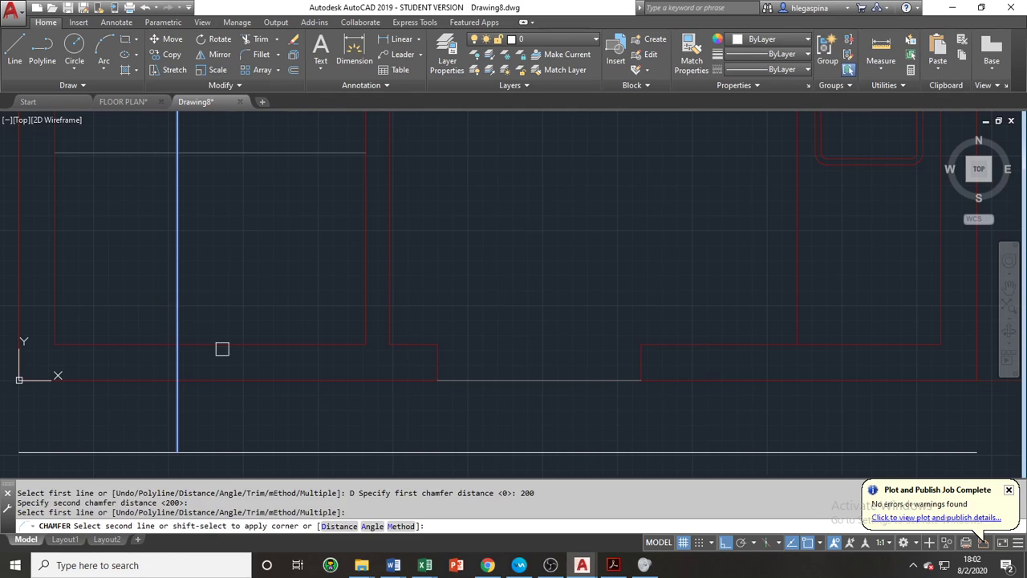
click(328, 455)
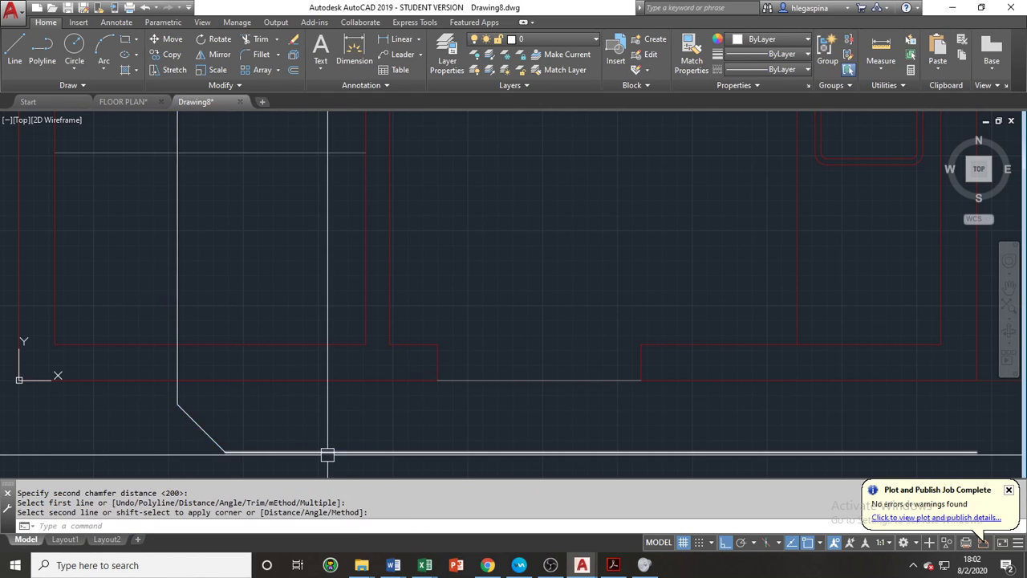
Stretch the chamfered end of the horizontal line outside the lower wall back past the vertical pipe line.
scroll(305, 428, down, 3)
scroll(294, 432, up, 3)
click(295, 439)
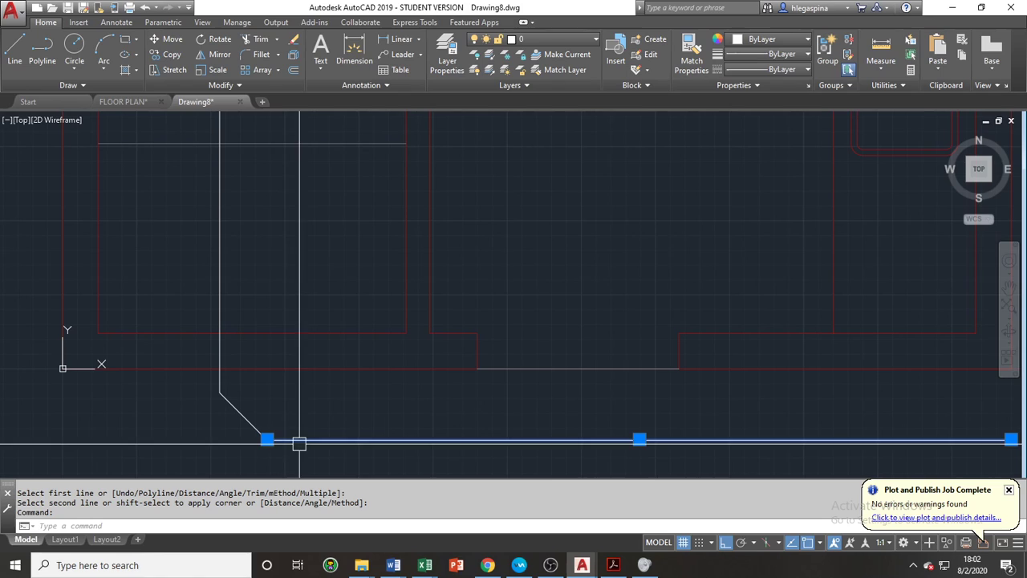
click(267, 439)
key(Escape)
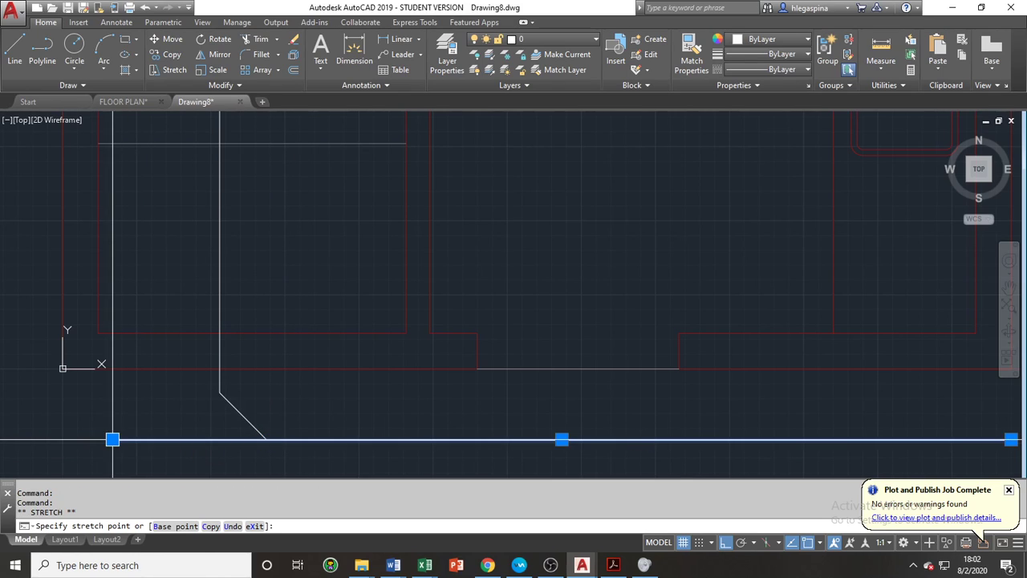
key(Escape)
Extend the lavatory's diagonal line until it meets the vertical pipe line.
scroll(213, 241, down, 4)
scroll(298, 302, up, 5)
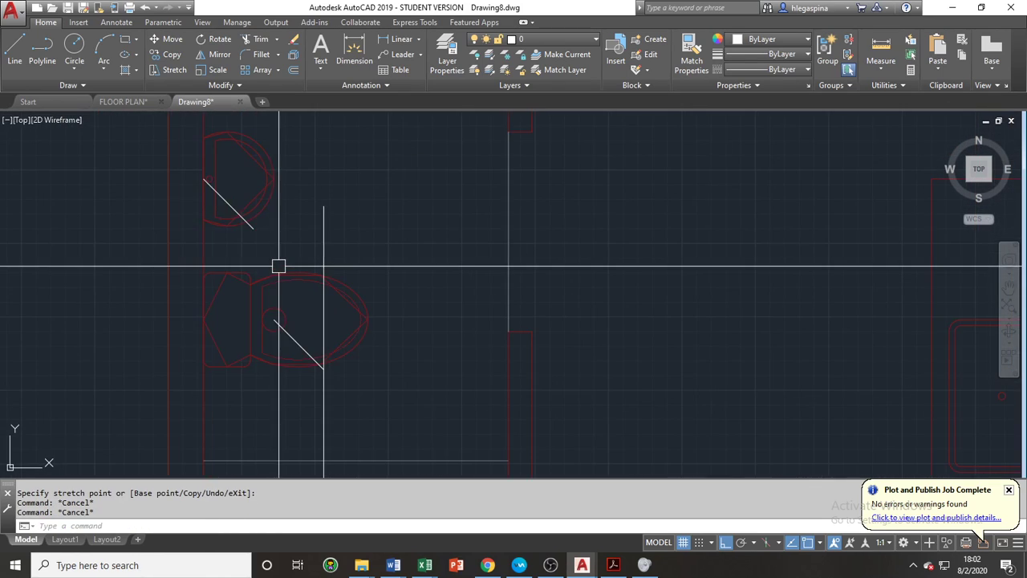
text(ex)
key(Return)
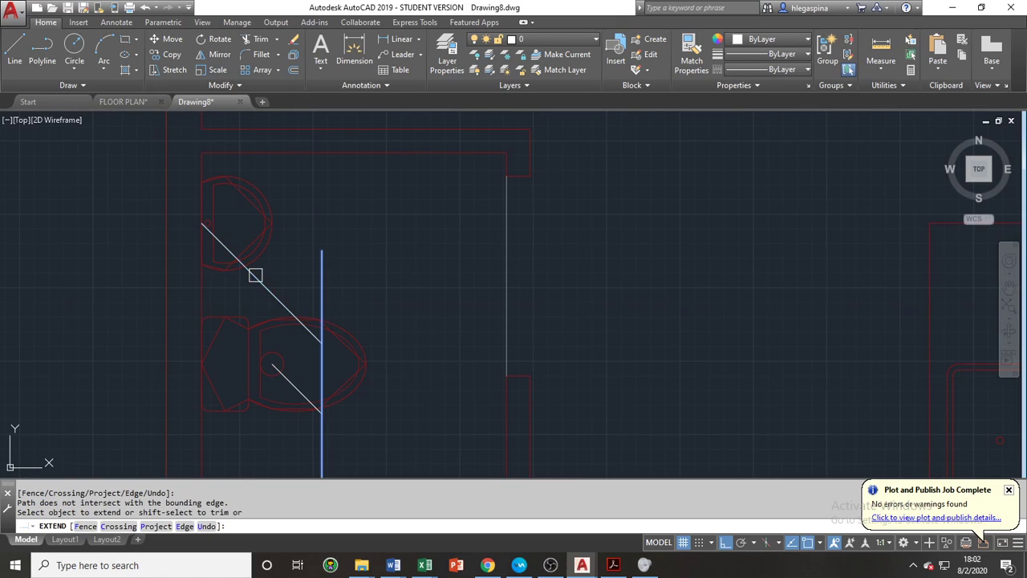
key(Escape)
key(Escape)
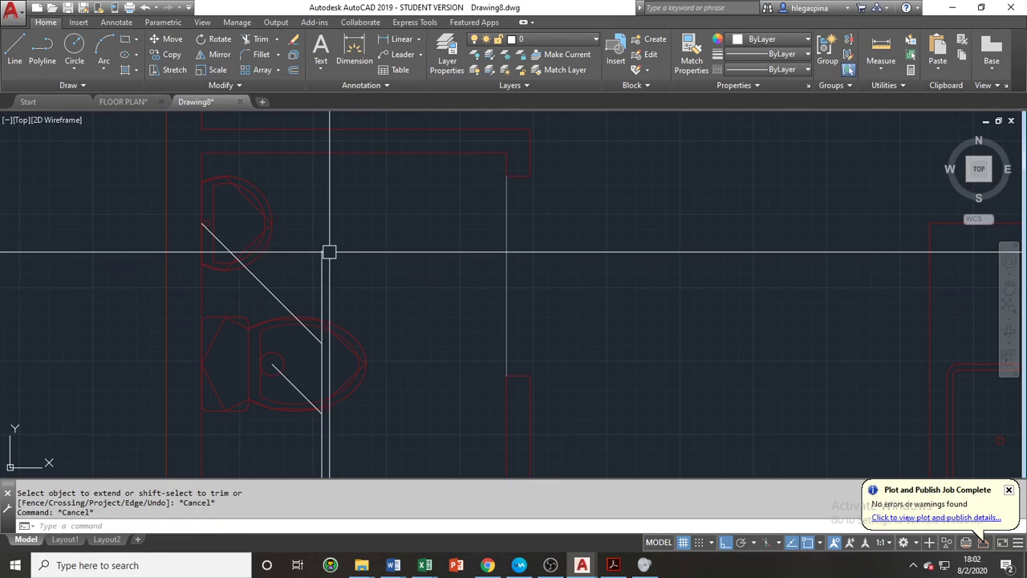
Stretch the upper end of the vertical pipe line a short distance straight up, beside the lavatory.
click(348, 273)
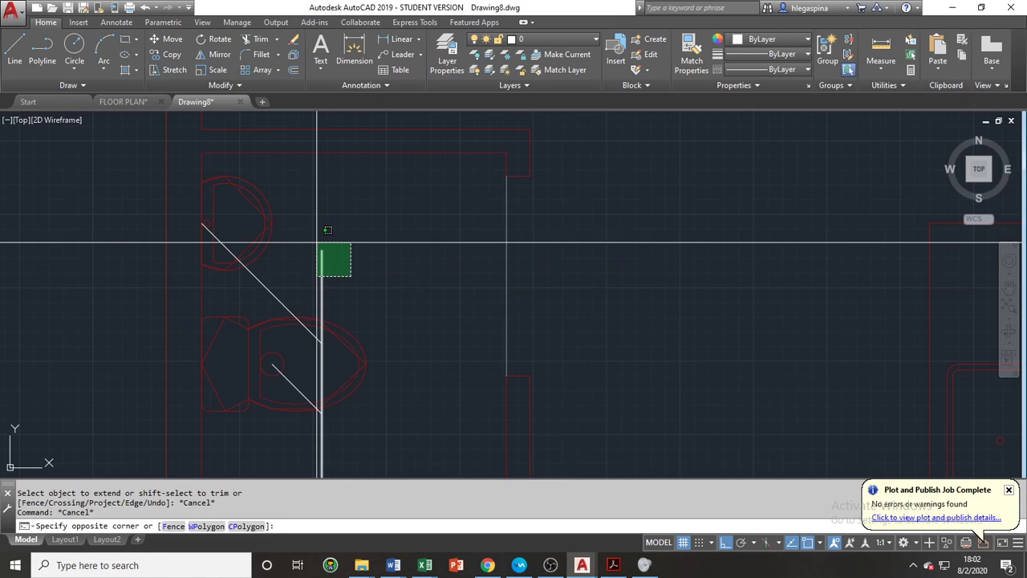
click(317, 237)
text(s)
key(Return)
click(370, 268)
click(374, 234)
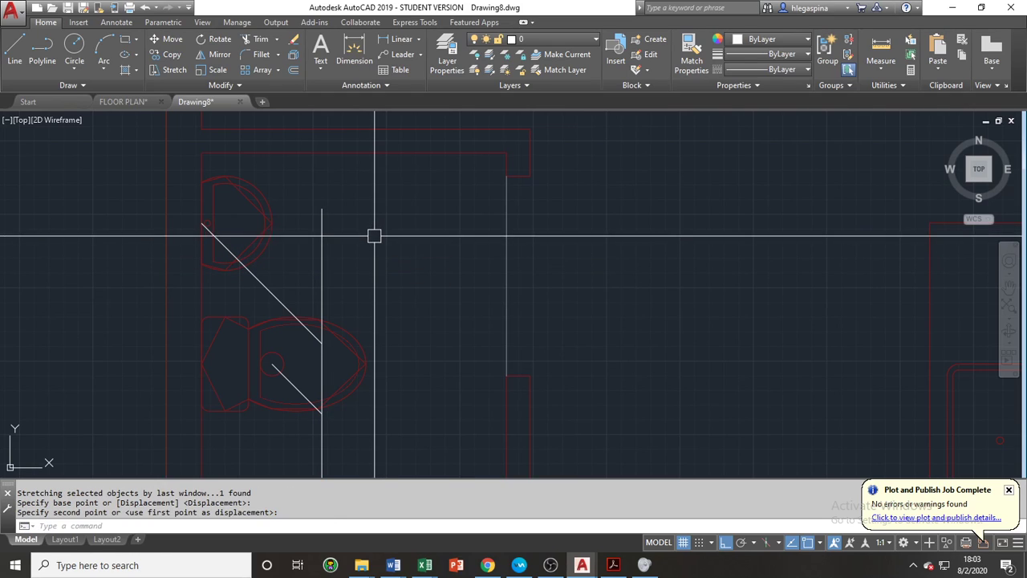
key(Escape)
Copy the toilet's diagonal branch line straight down so that it starts on the shower area's horizontal line.
mouse_move(374, 265)
middle_down()
mouse_move(394, 330)
mouse_move(424, 373)
middle_up()
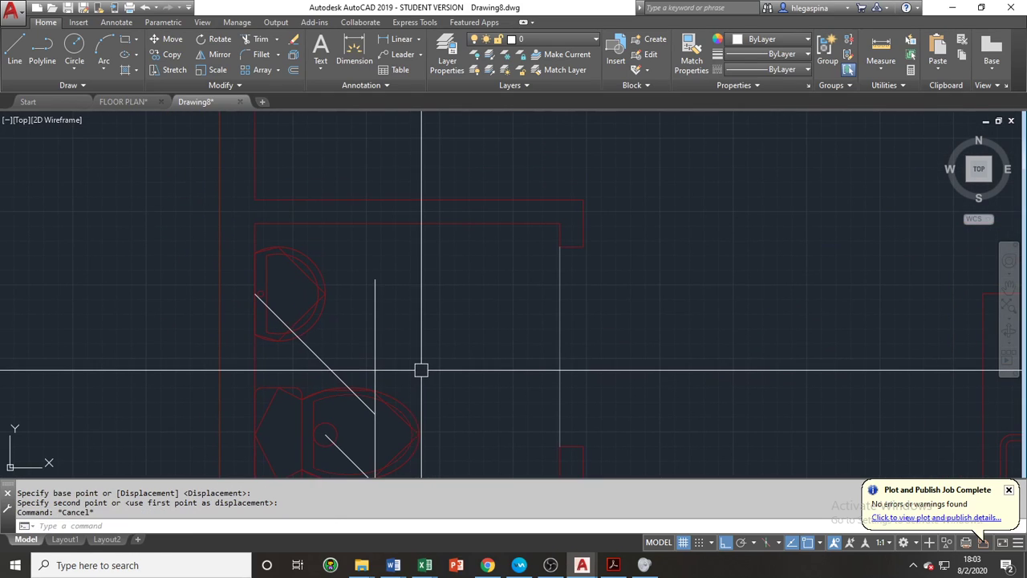
key(Escape)
scroll(389, 306, up, 4)
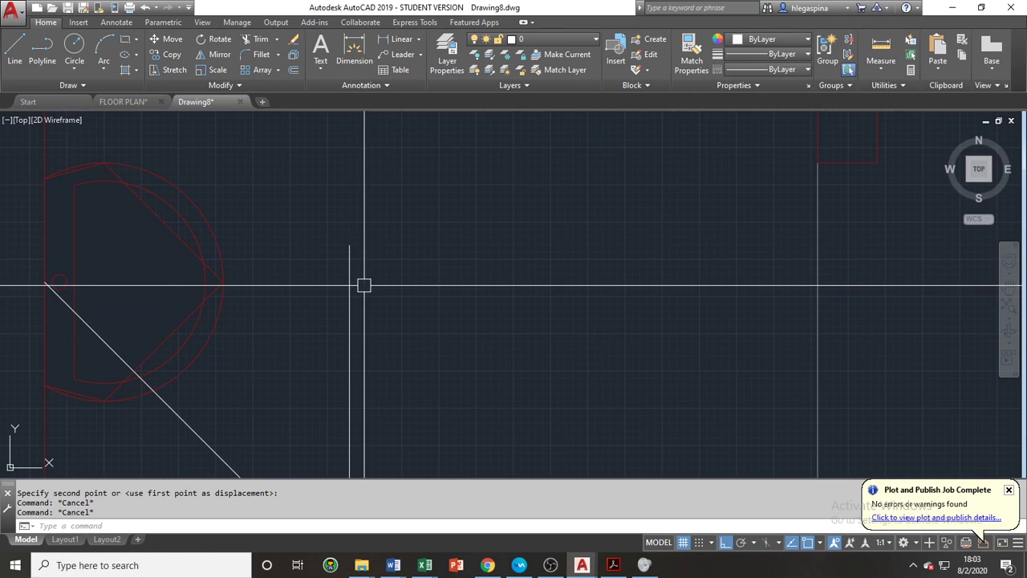
mouse_move(351, 260)
middle_down()
mouse_move(355, 294)
mouse_move(415, 335)
mouse_move(420, 211)
mouse_move(410, 254)
middle_up()
scroll(435, 328, down, 2)
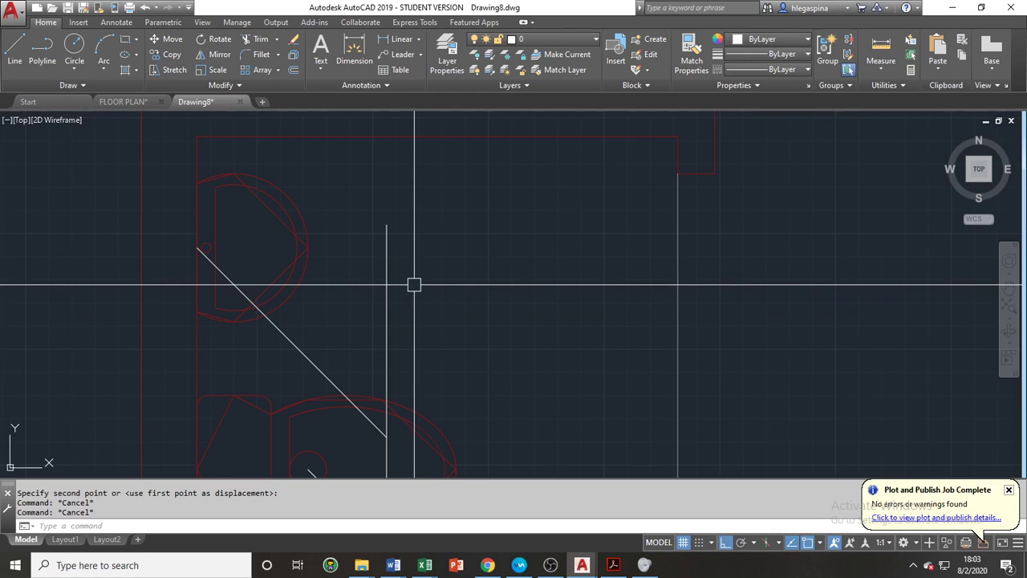
scroll(450, 342, down, 2)
middle_drag(450, 342, 442, 234)
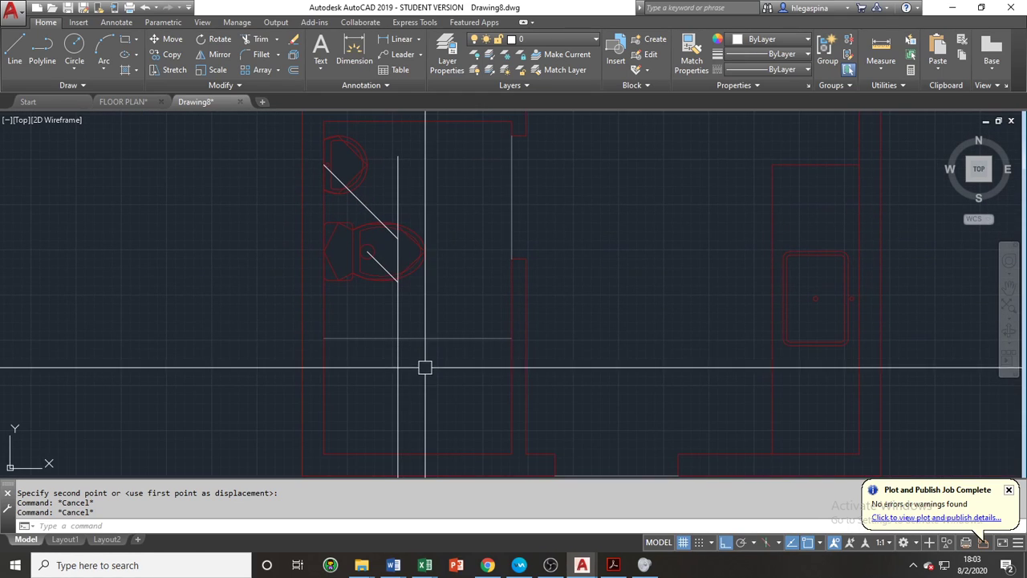
scroll(385, 274, up, 4)
click(380, 268)
text(c)
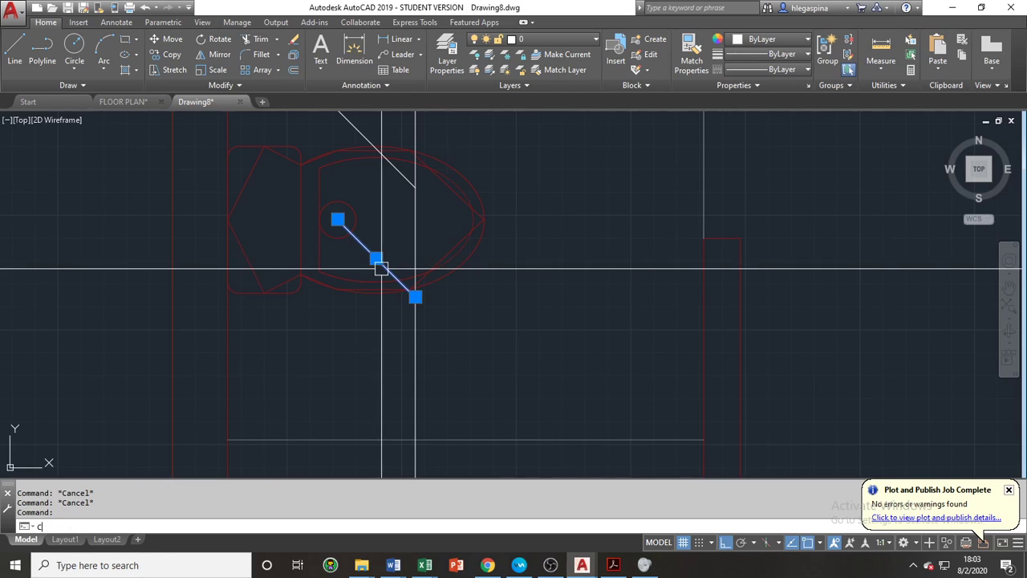
text(o)
key(Return)
click(336, 219)
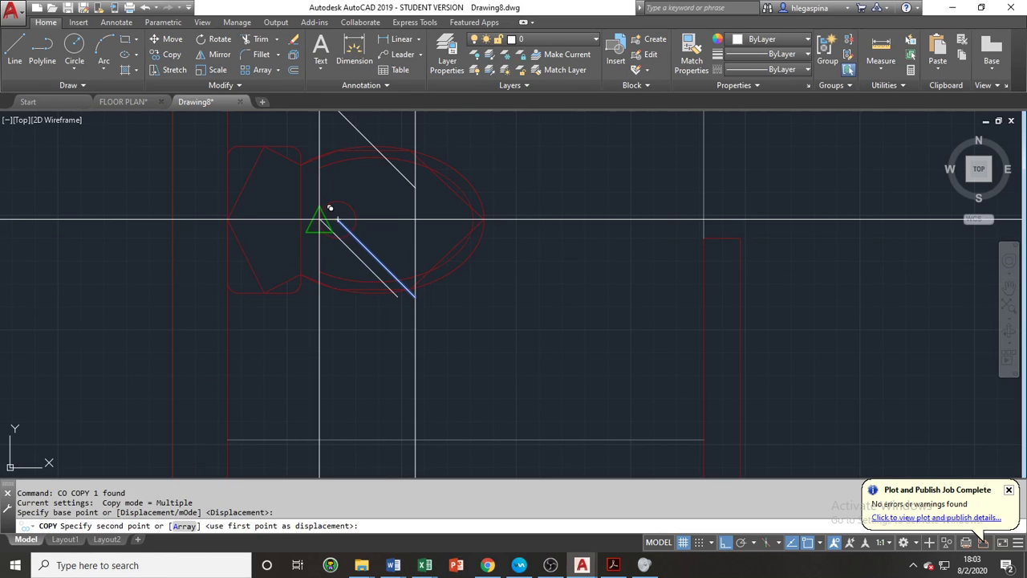
middle_drag(373, 387, 390, 310)
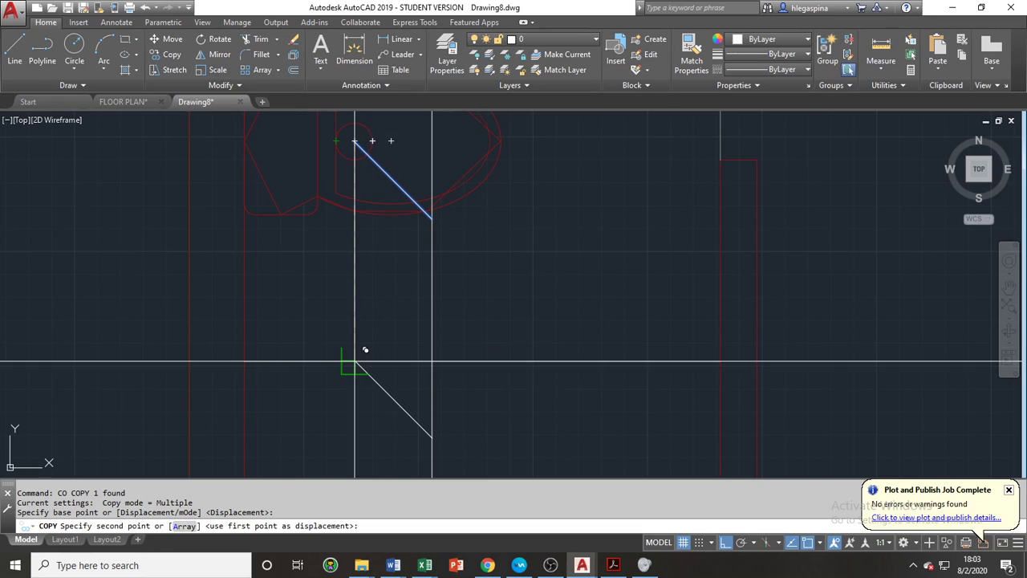
click(354, 361)
key(Escape)
click(405, 392)
click(392, 401)
middle_drag(477, 415, 402, 328)
text(co)
key(Return)
key(Escape)
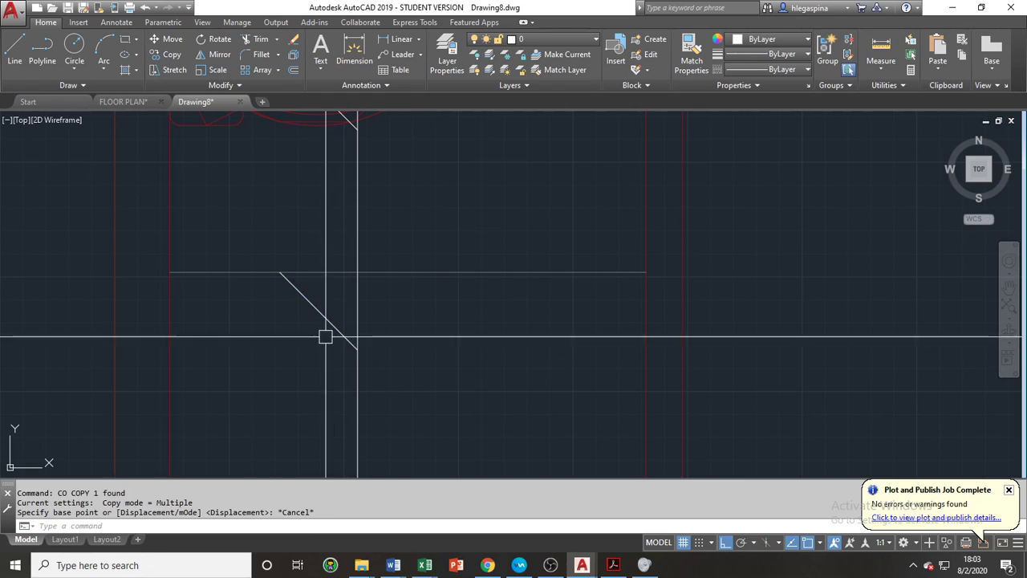
key(Escape)
Move the copied diagonal branch line 400 units straight down into the shower area.
click(333, 324)
middle_drag(481, 342, 424, 353)
text(m)
key(Return)
click(423, 327)
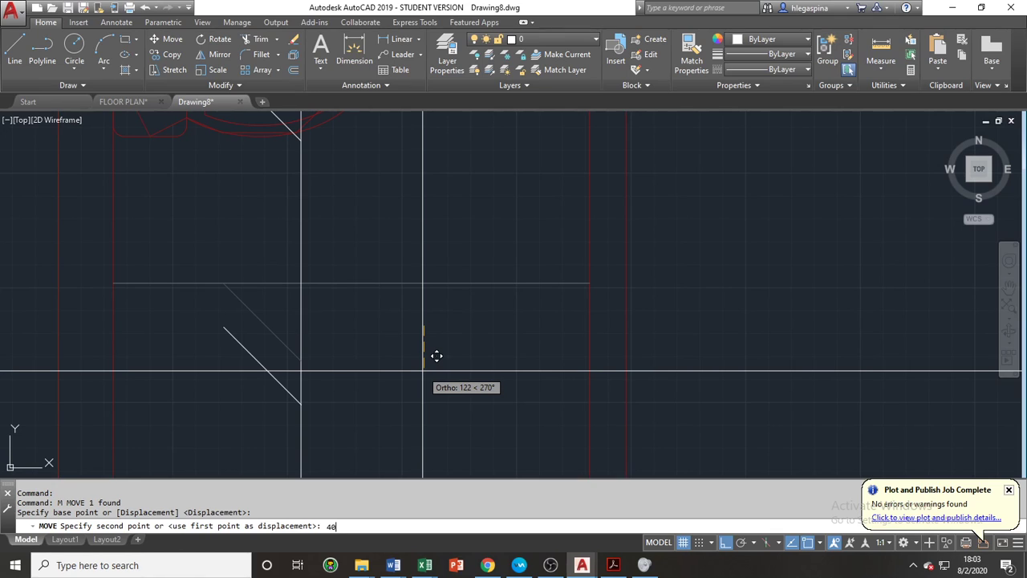
scroll(404, 366, down, 4)
mouse_move(403, 390)
middle_down()
mouse_move(375, 321)
mouse_move(327, 305)
middle_up()
scroll(375, 321, down, 2)
mouse_move(399, 321)
middle_down()
mouse_move(316, 337)
mouse_move(322, 365)
middle_up()
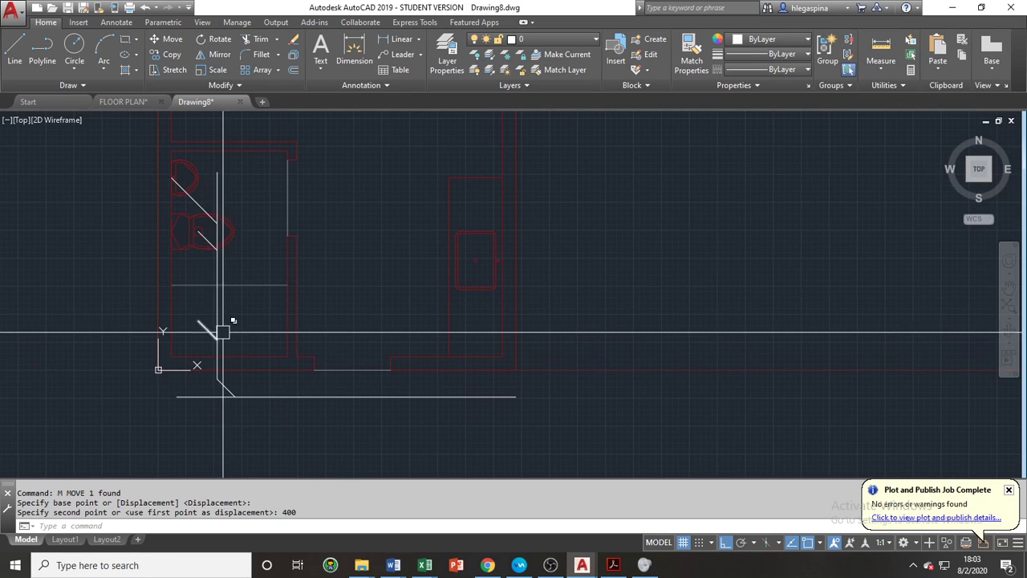
key(Return)
scroll(213, 347, up, 2)
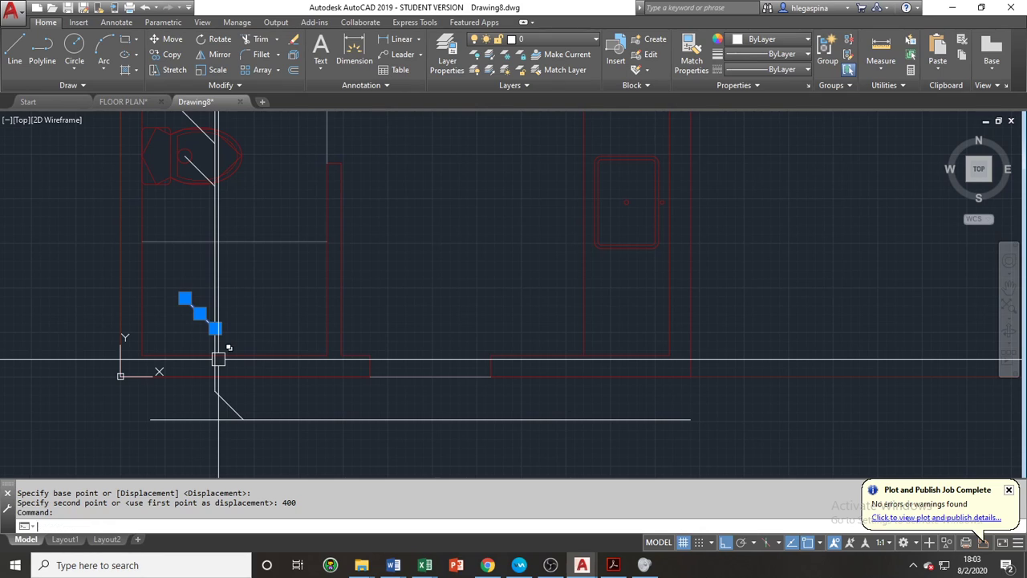
text(co)
key(Return)
key(Escape)
key(Escape)
key(Escape)
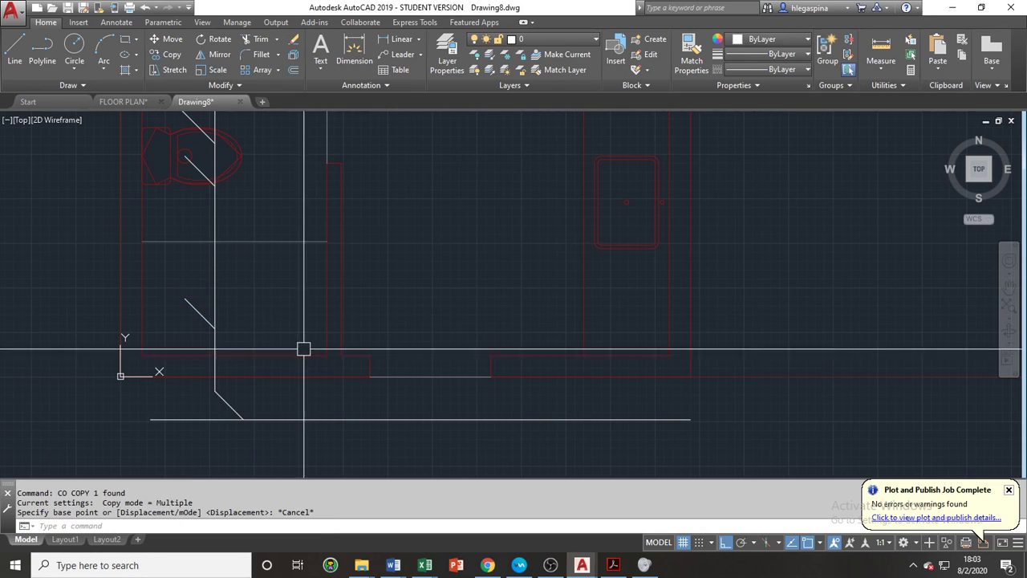
middle_drag(360, 308, 254, 333)
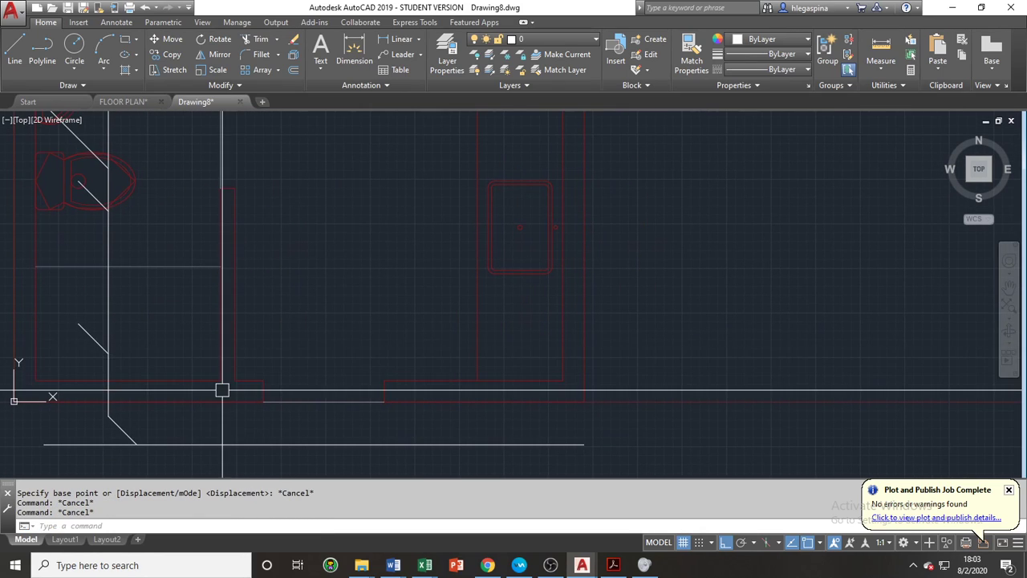
click(110, 313)
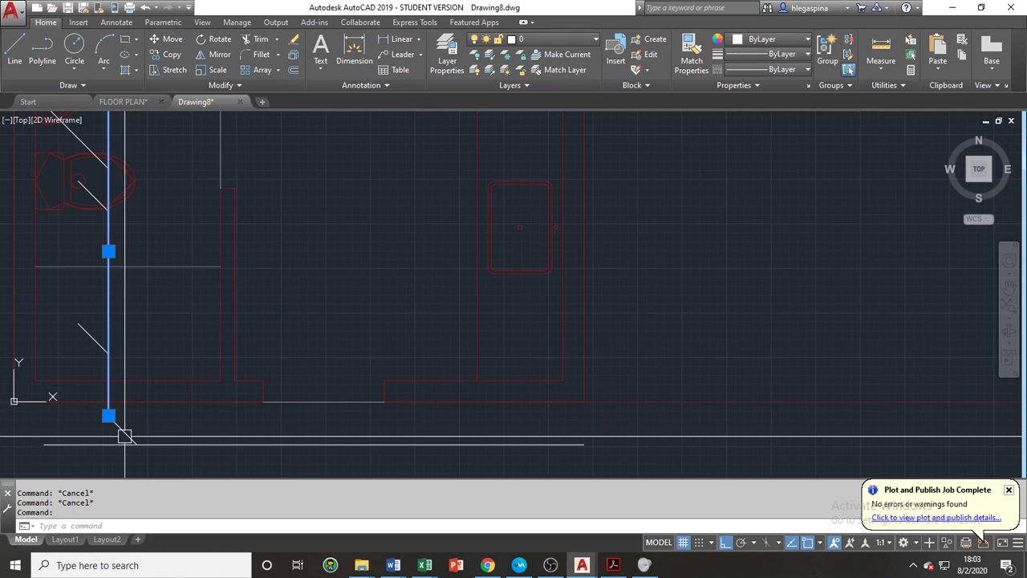
click(126, 431)
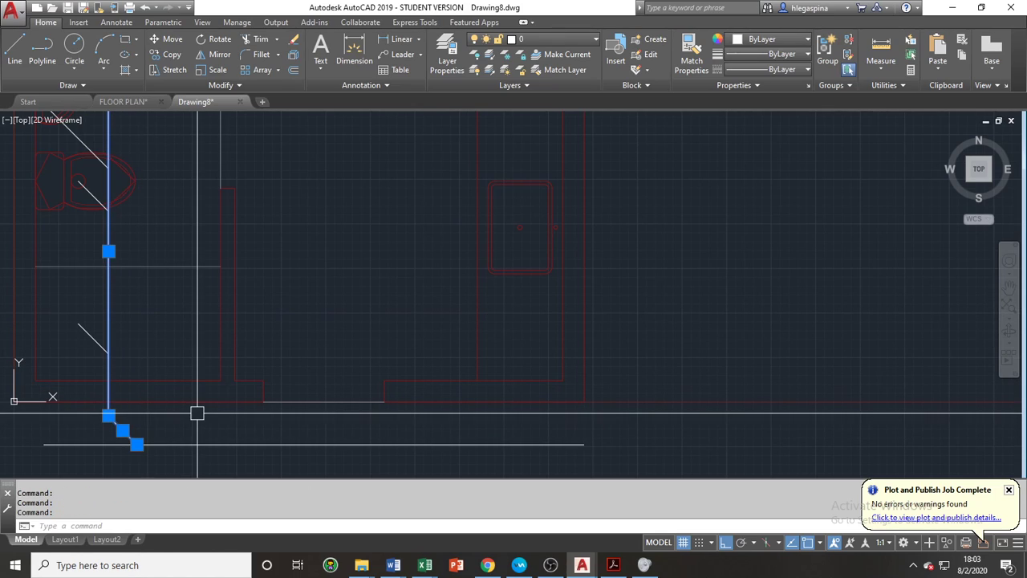
mouse_move(333, 337)
middle_down()
mouse_move(452, 448)
mouse_move(337, 390)
middle_up()
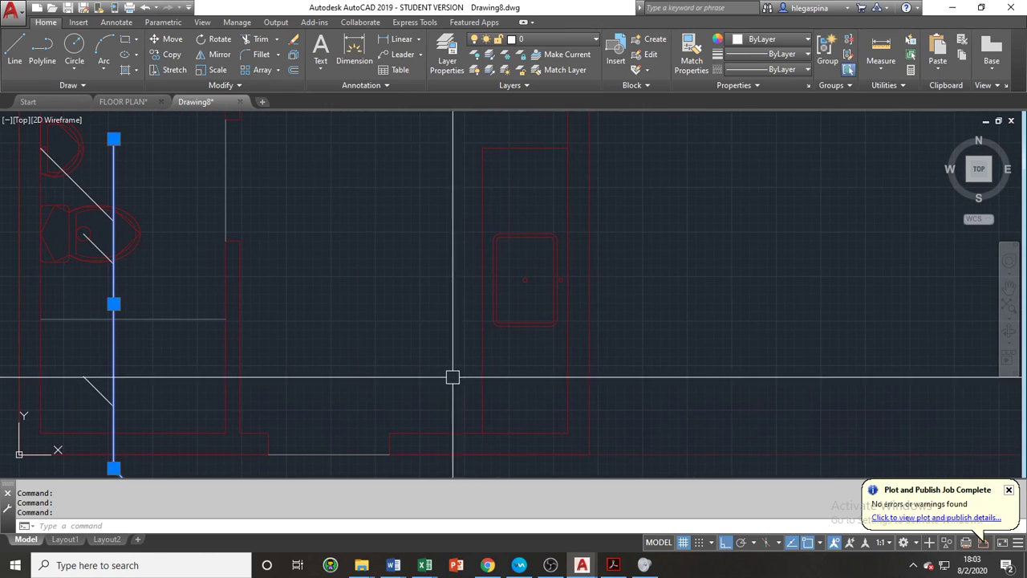
key(Escape)
key(Escape)
text(l)
key(Return)
scroll(566, 280, up, 5)
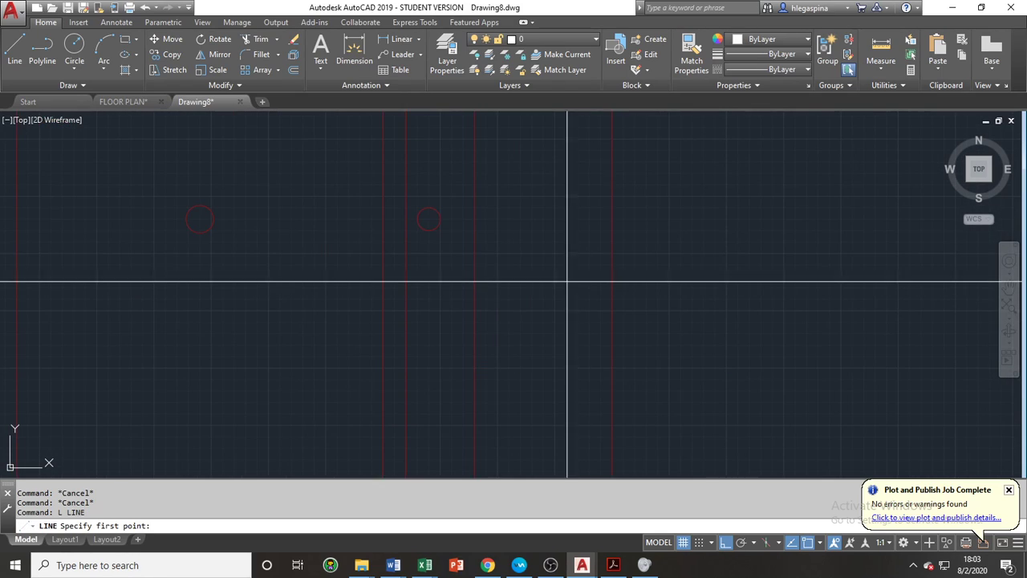
click(428, 219)
scroll(446, 357, down, 4)
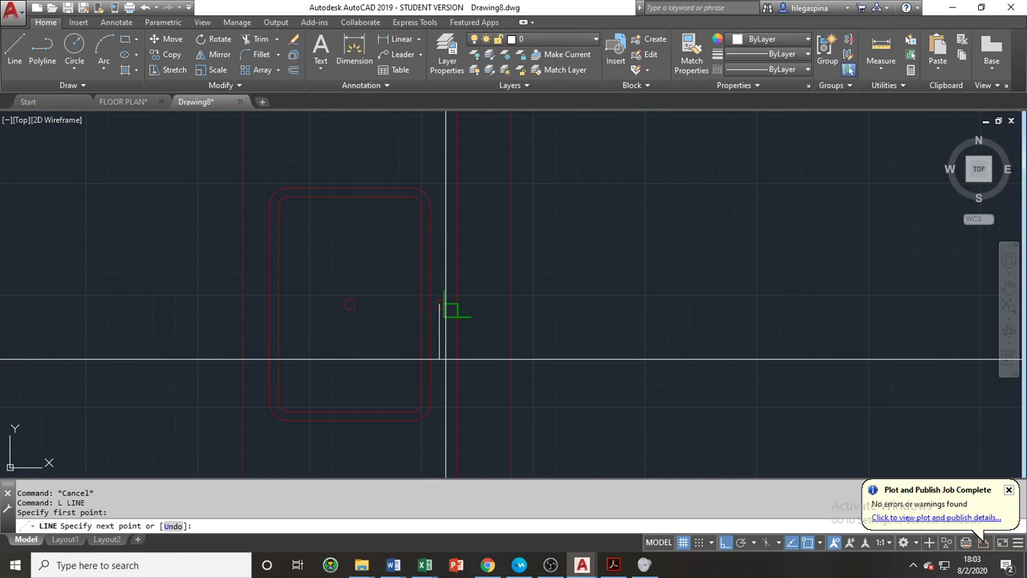
middle_drag(446, 360, 472, 264)
key(Escape)
Draw a vertical pipe line about 1341 units long from the wall line beside the sink's faucet straight down past the outer wall.
key(Return)
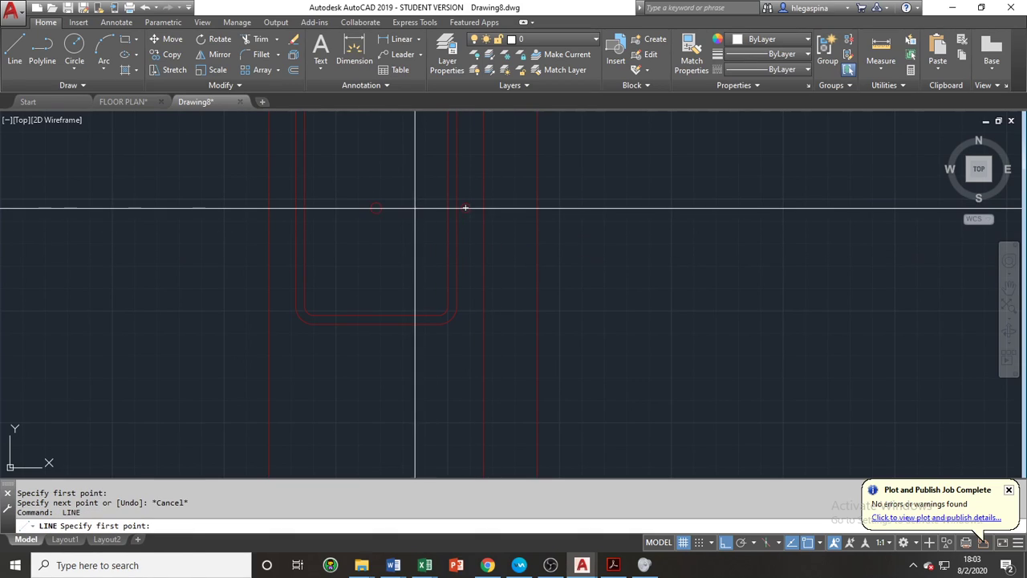
click(483, 208)
scroll(513, 275, down, 5)
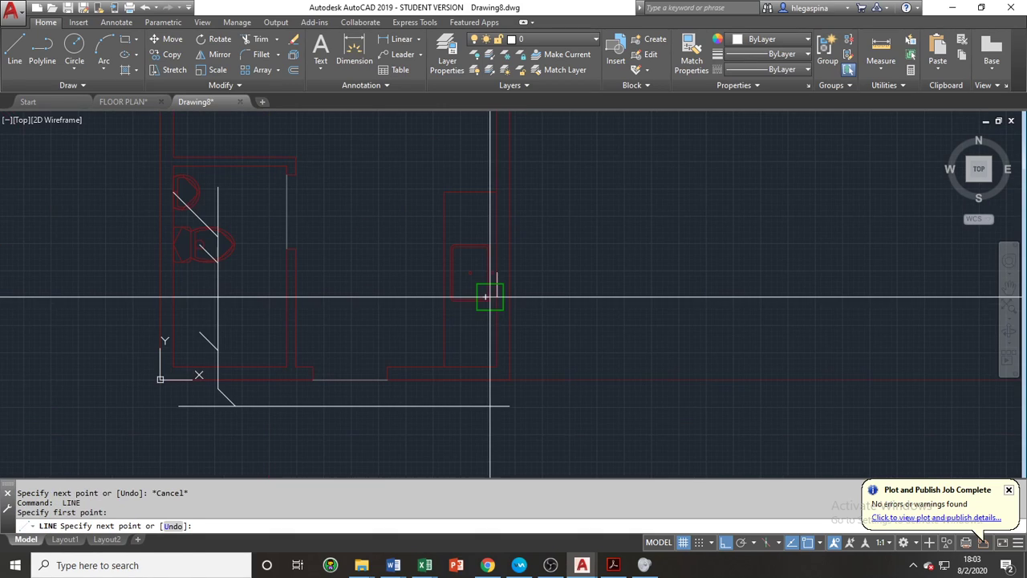
scroll(493, 274, up, 4)
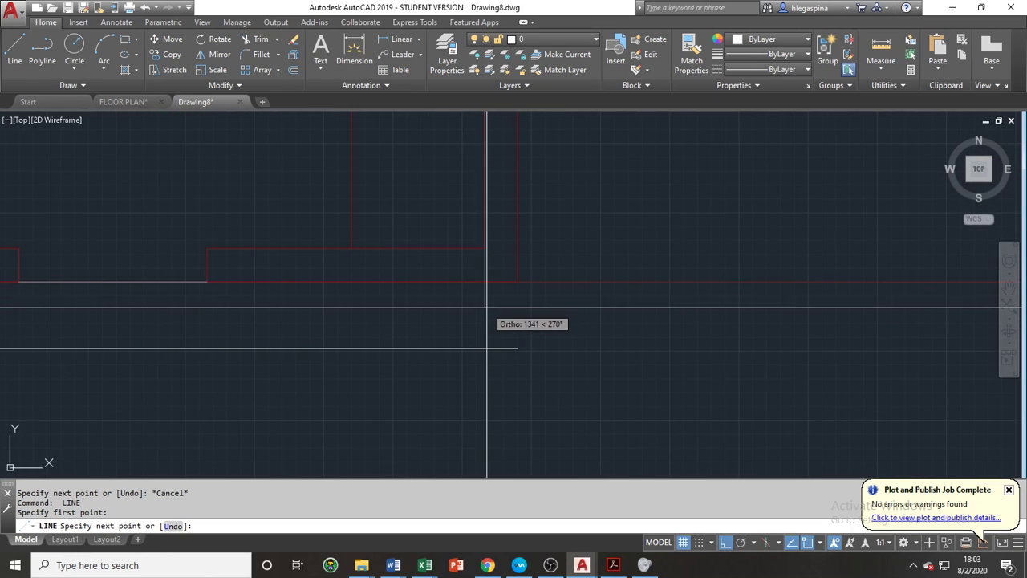
key(Escape)
Stretch the sink-side end of the main horizontal line farther outward, well beyond the building's outer wall.
middle_drag(503, 304, 364, 281)
click(394, 343)
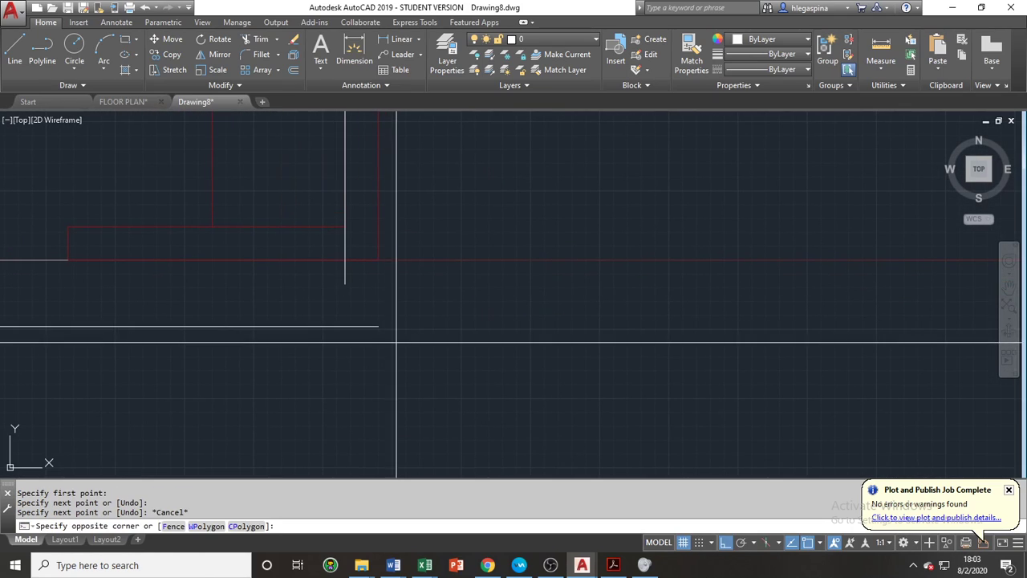
text(s)
key(Return)
click(452, 342)
click(665, 369)
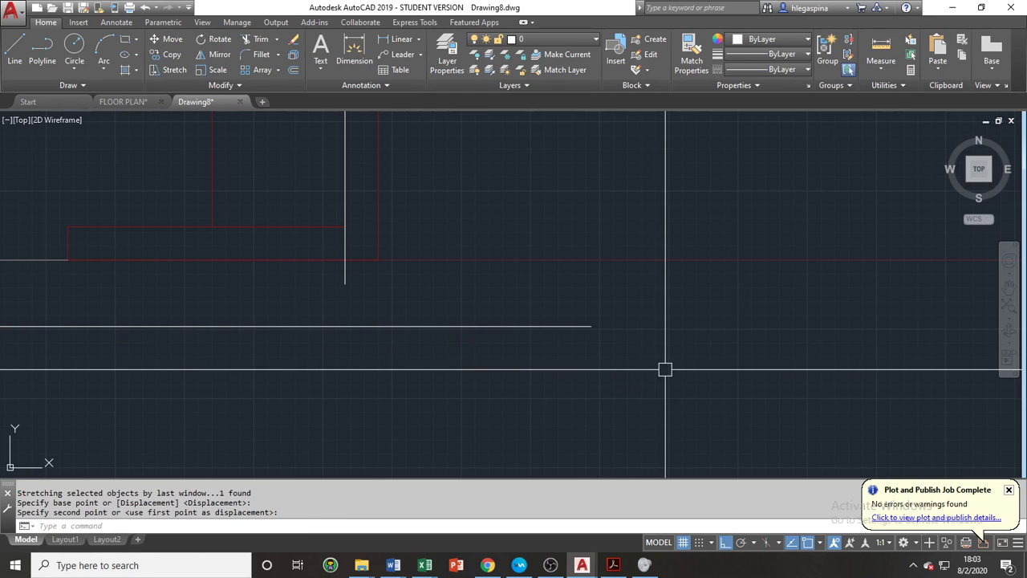
key(Escape)
key(Escape)
Chamfer the sink's vertical line with the extended end of the main horizontal line, using 200-unit distances.
middle_drag(488, 269, 571, 348)
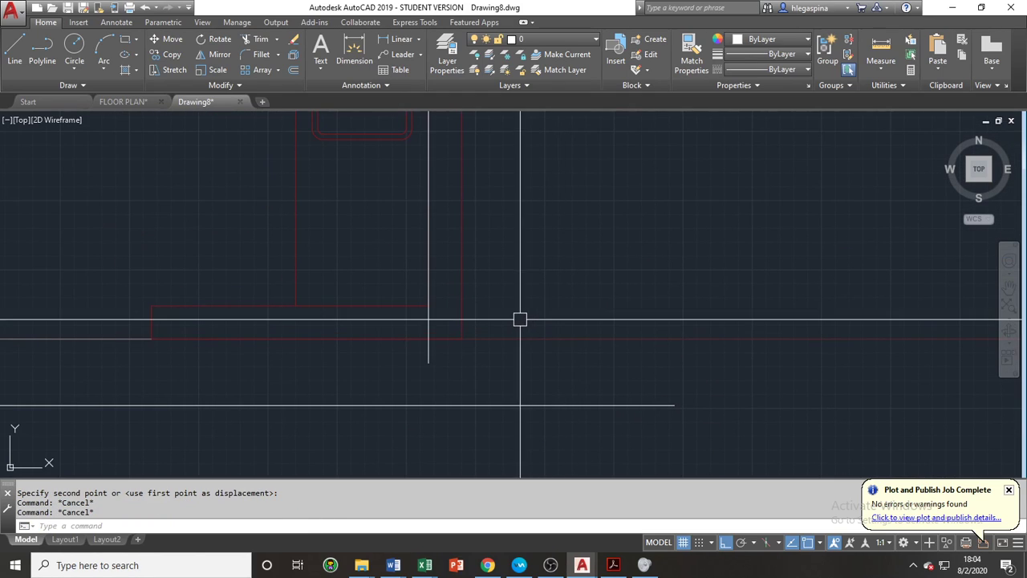
scroll(520, 319, down, 4)
middle_drag(499, 333, 483, 385)
scroll(483, 386, up, 2)
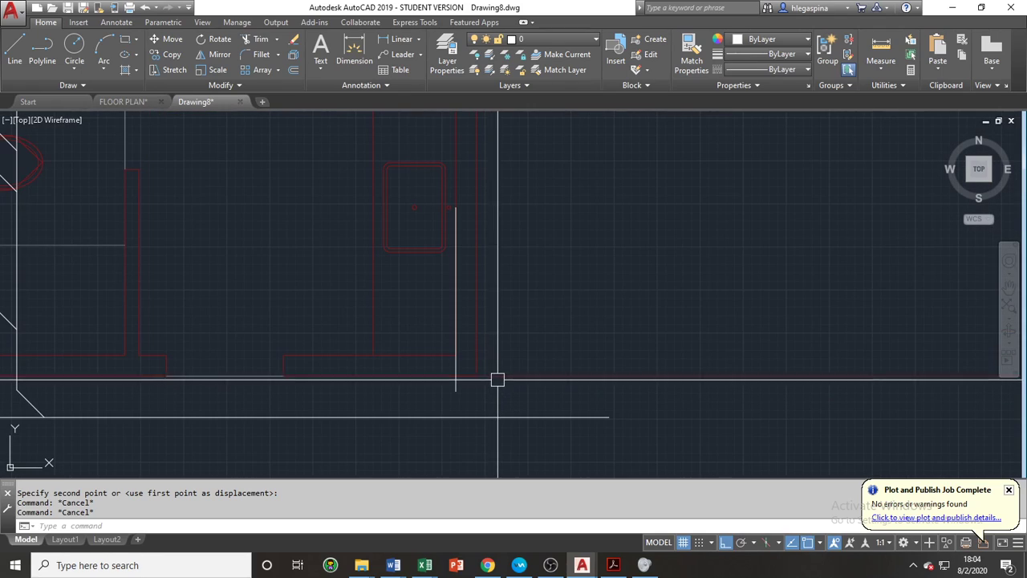
text(c)
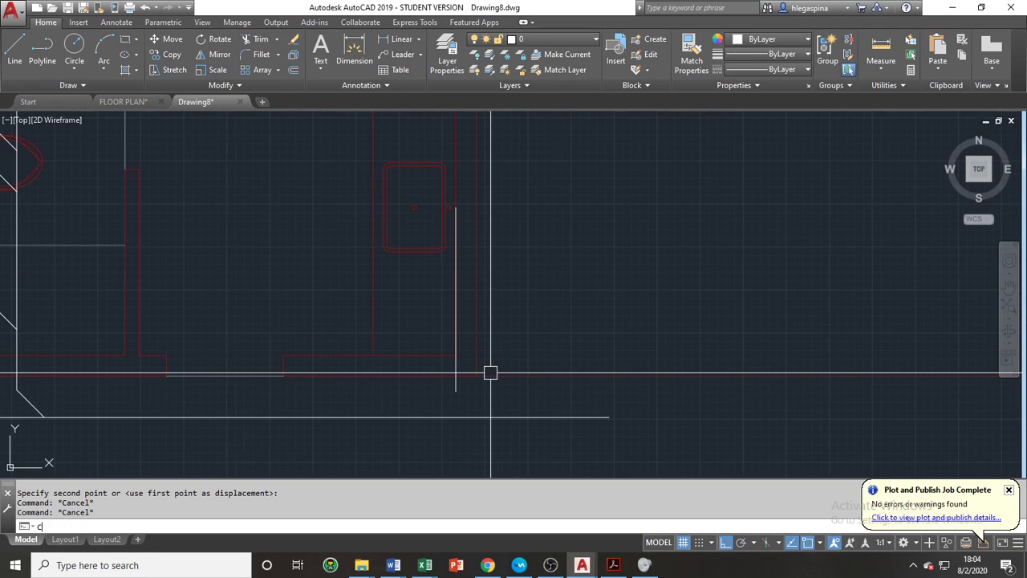
text(ha)
key(Return)
click(454, 324)
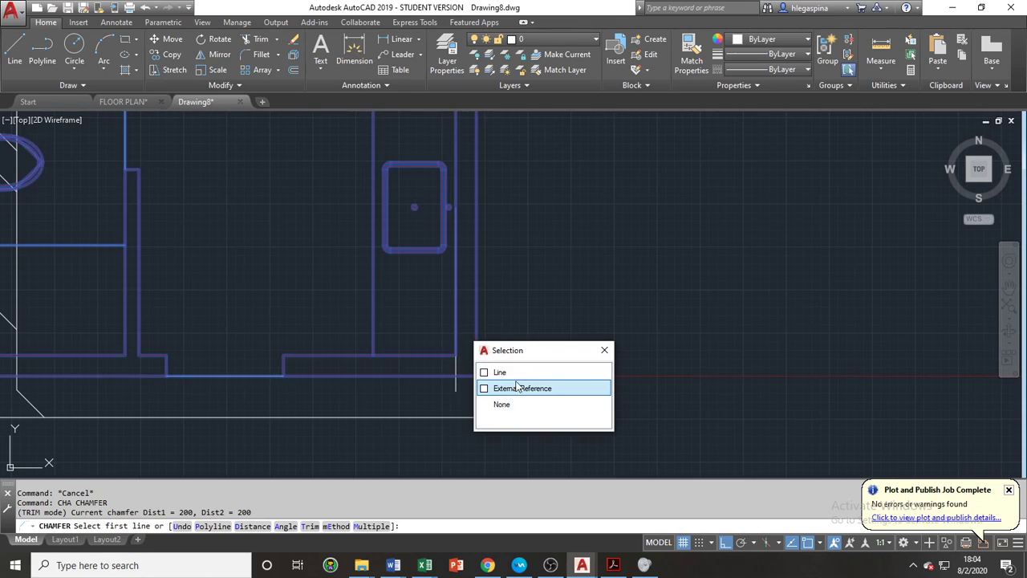
click(516, 374)
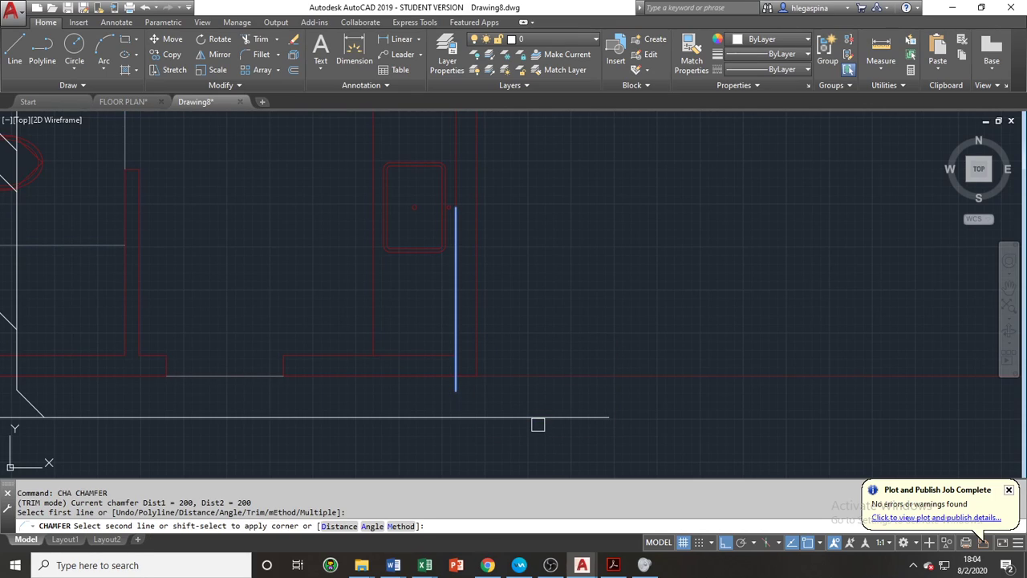
click(537, 417)
Stretch the trimmed end of the main horizontal line from the chamfer back past the bathroom's vertical pipe line.
click(518, 441)
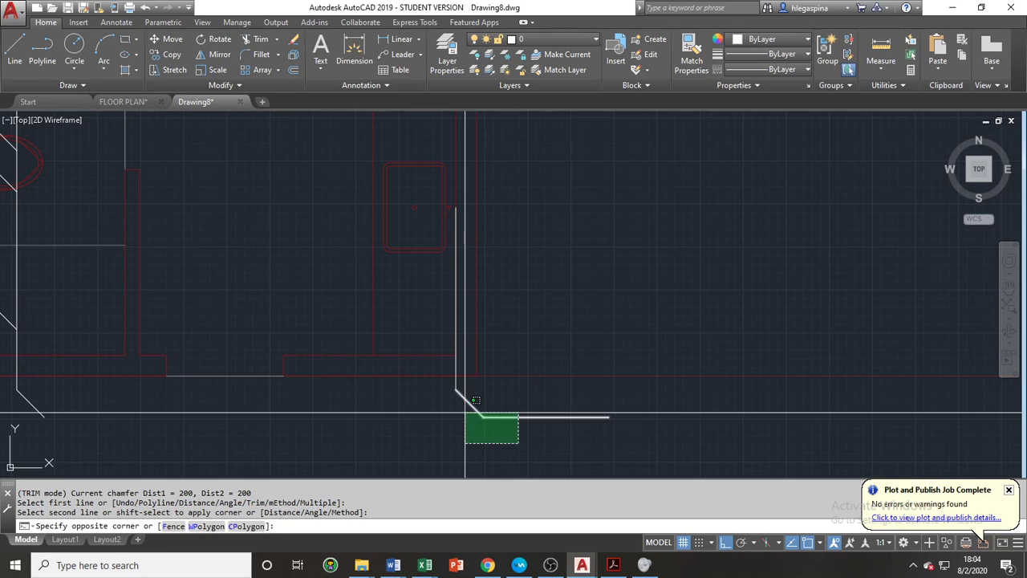
click(511, 396)
text(s)
key(Return)
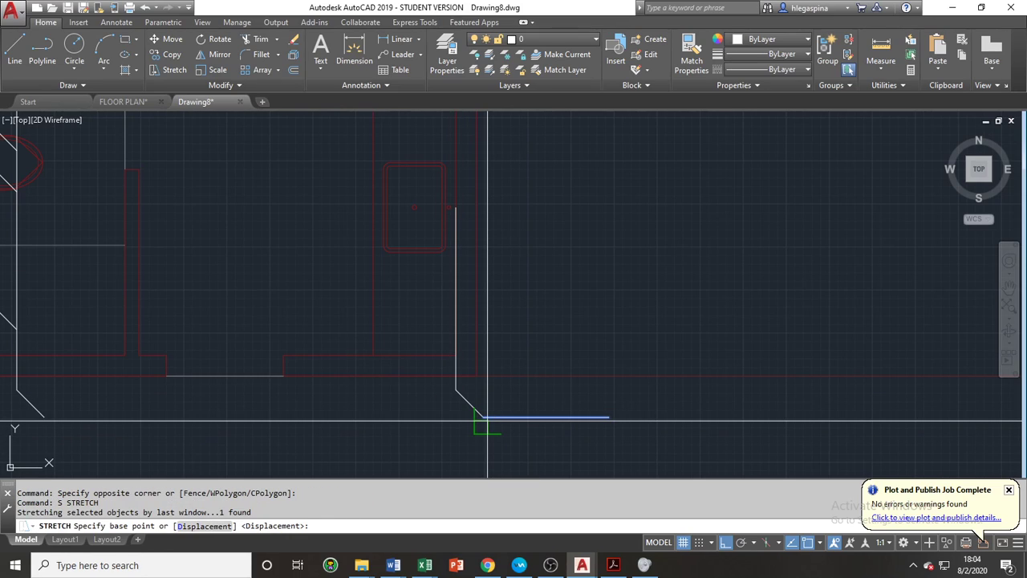
click(483, 417)
middle_drag(298, 428, 667, 405)
key(Escape)
key(Escape)
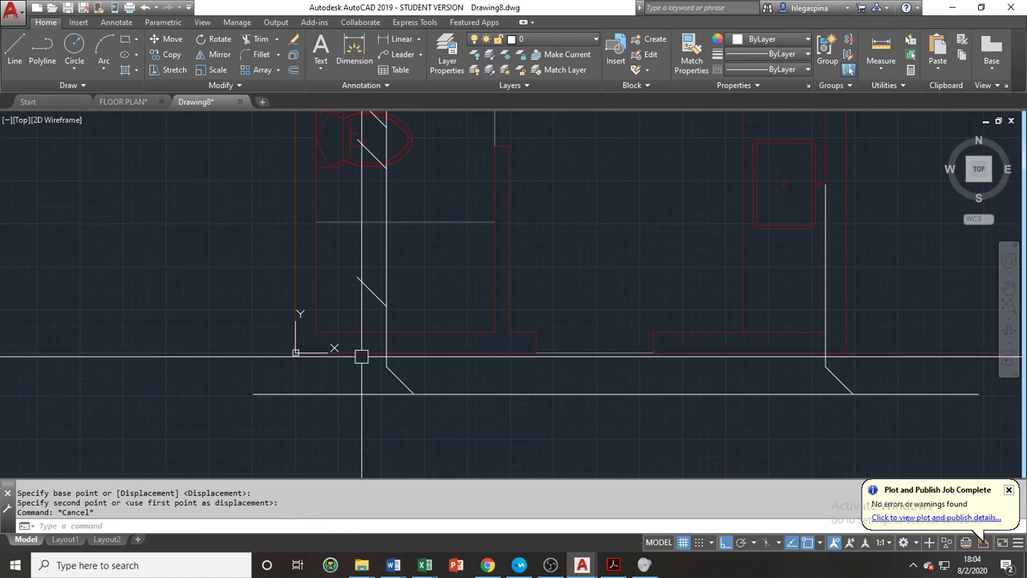
middle_drag(458, 281, 417, 282)
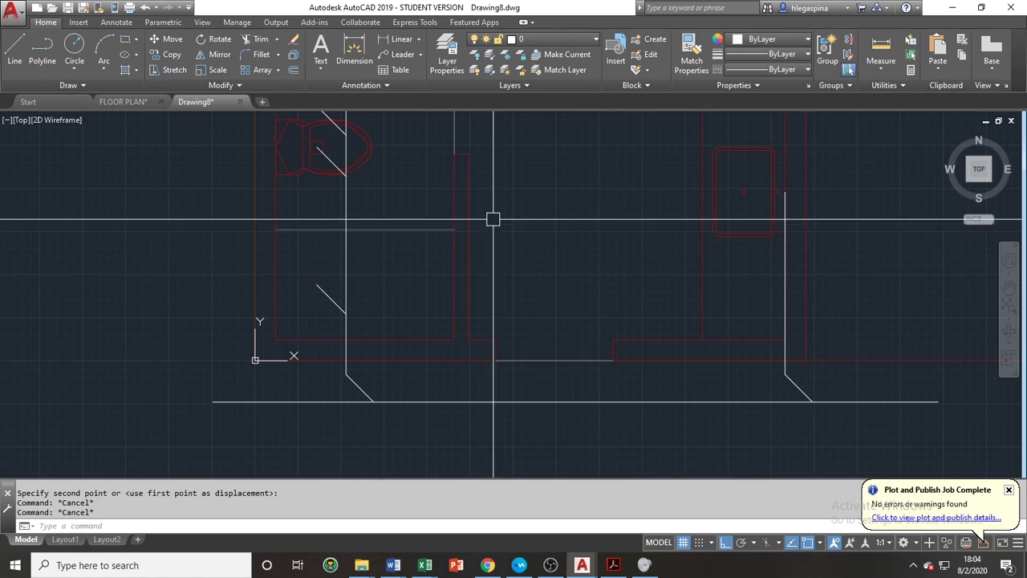
mouse_move(501, 186)
middle_down()
mouse_move(445, 262)
mouse_move(442, 297)
middle_up()
key(Escape)
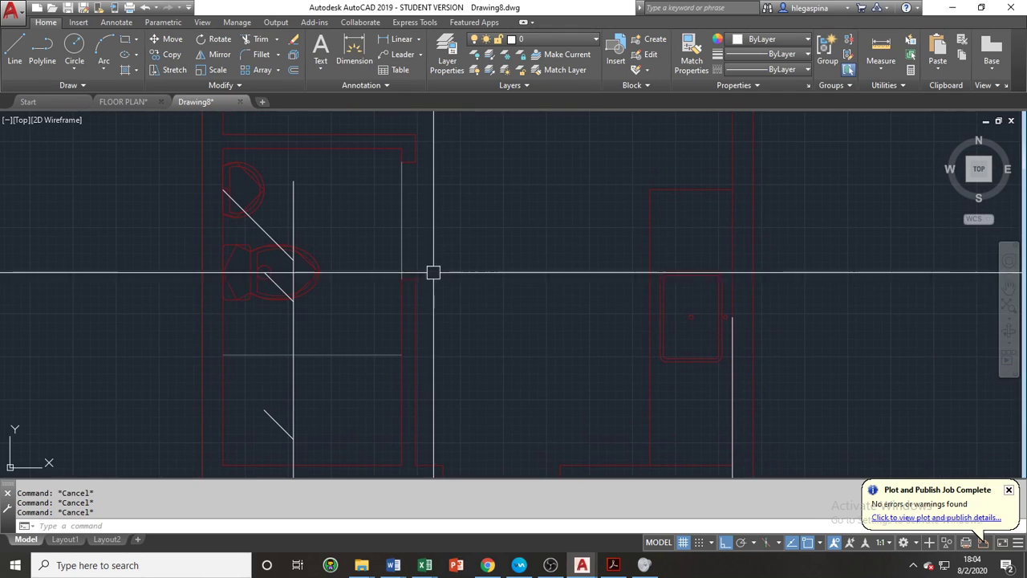
middle_drag(588, 313, 526, 277)
scroll(525, 278, down, 5)
scroll(614, 314, up, 5)
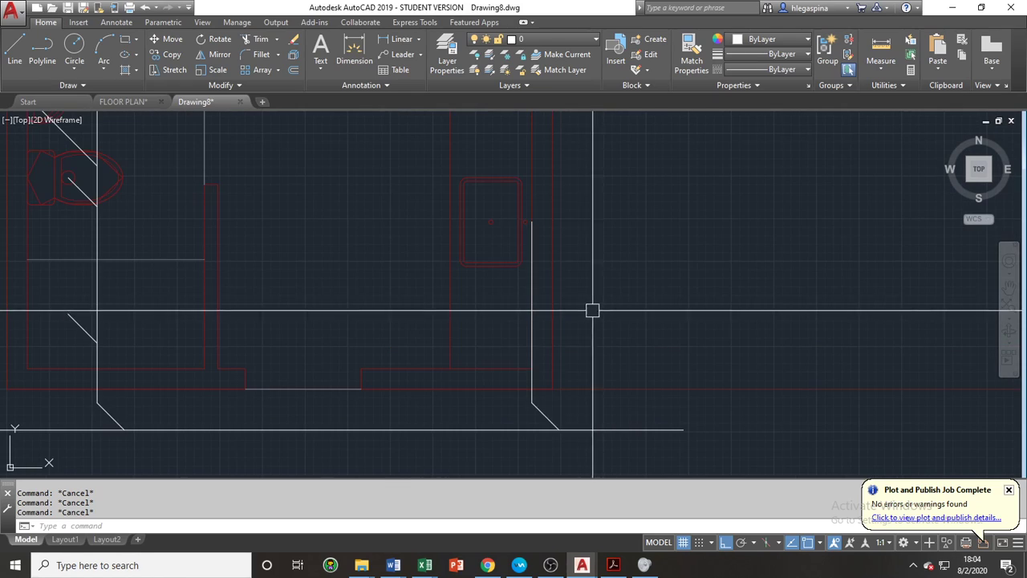
click(532, 300)
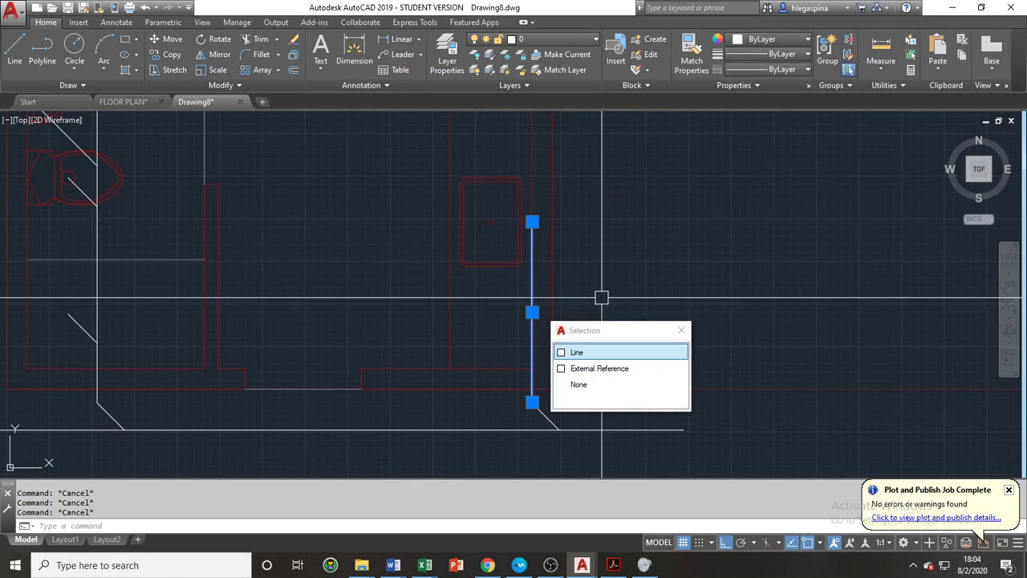
middle_drag(637, 261, 591, 273)
text(m)
key(Return)
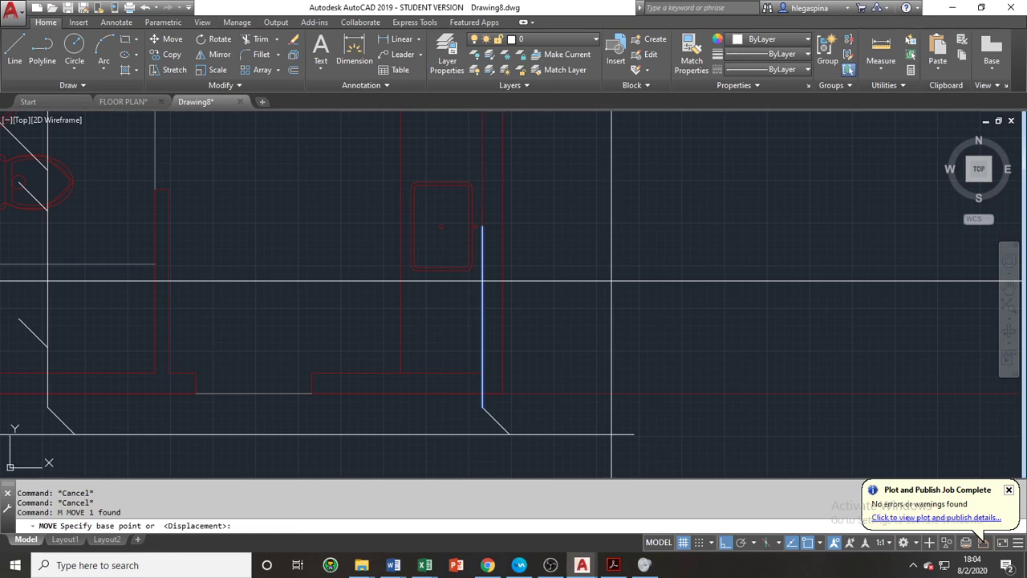
click(614, 275)
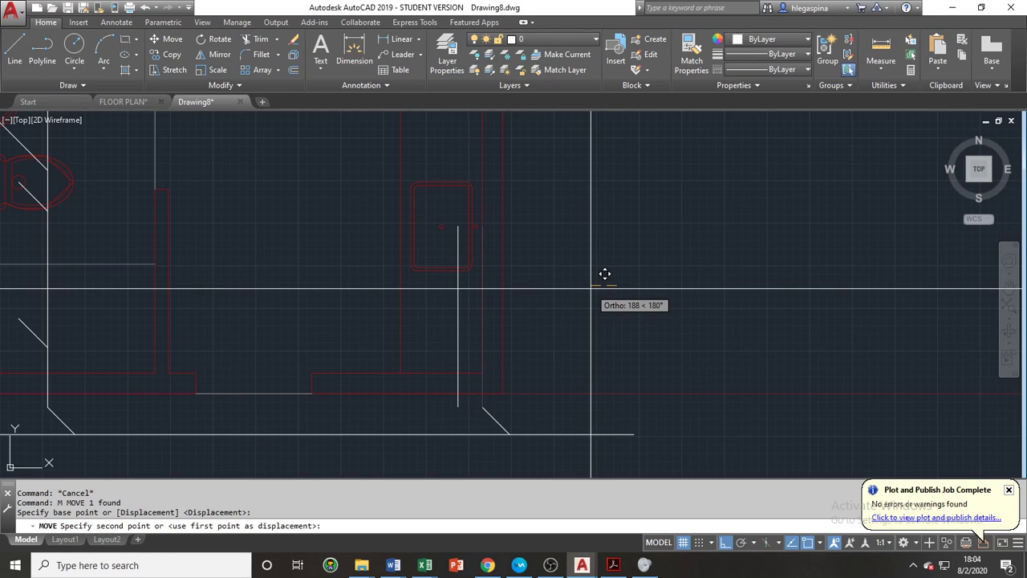
key(Escape)
Move the sink's vertical line together with its diagonal connection 50 units horizontally toward the sink.
click(440, 150)
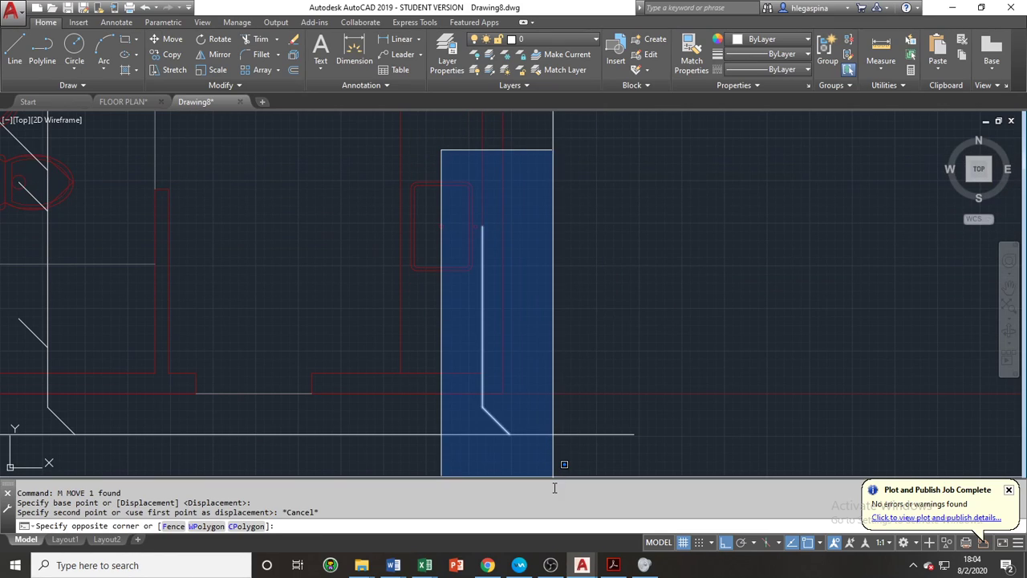
click(550, 451)
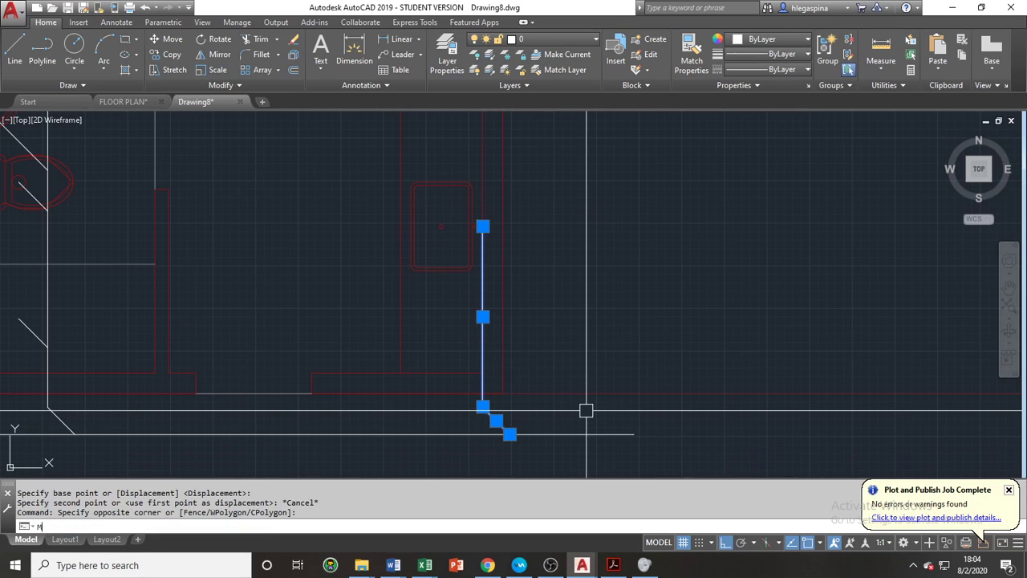
text(m)
key(Return)
click(594, 353)
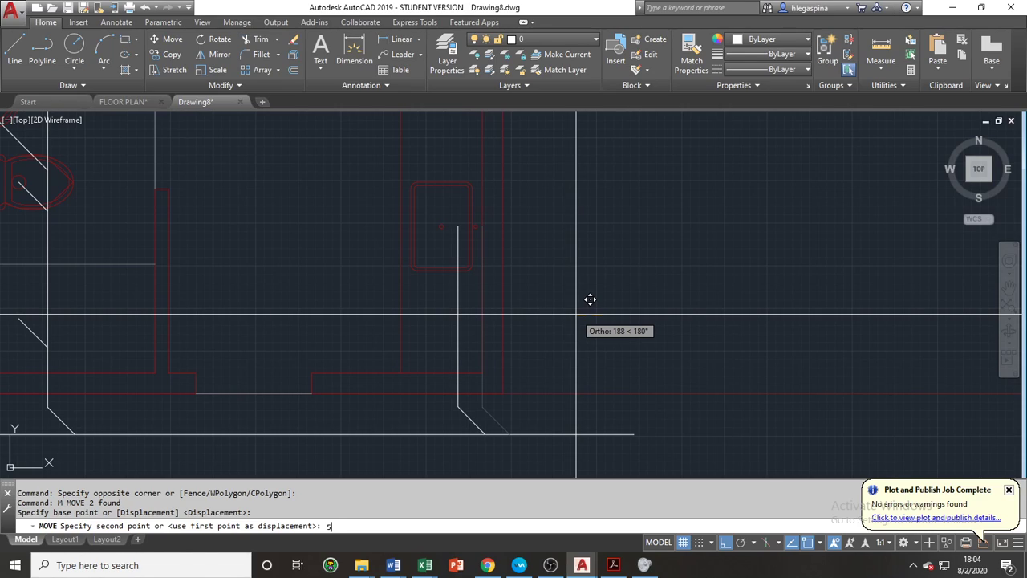
key(Return)
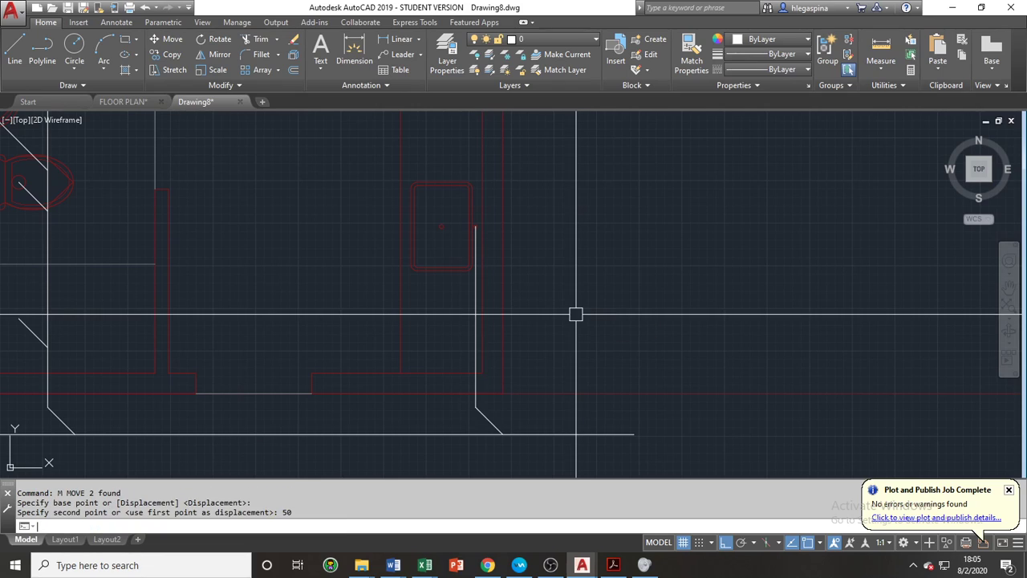
Inspect the moved sink branch from the faucet circle down to the main line, and compare it with the wall and bathroom piping.
middle_drag(514, 363, 579, 367)
scroll(556, 391, up, 2)
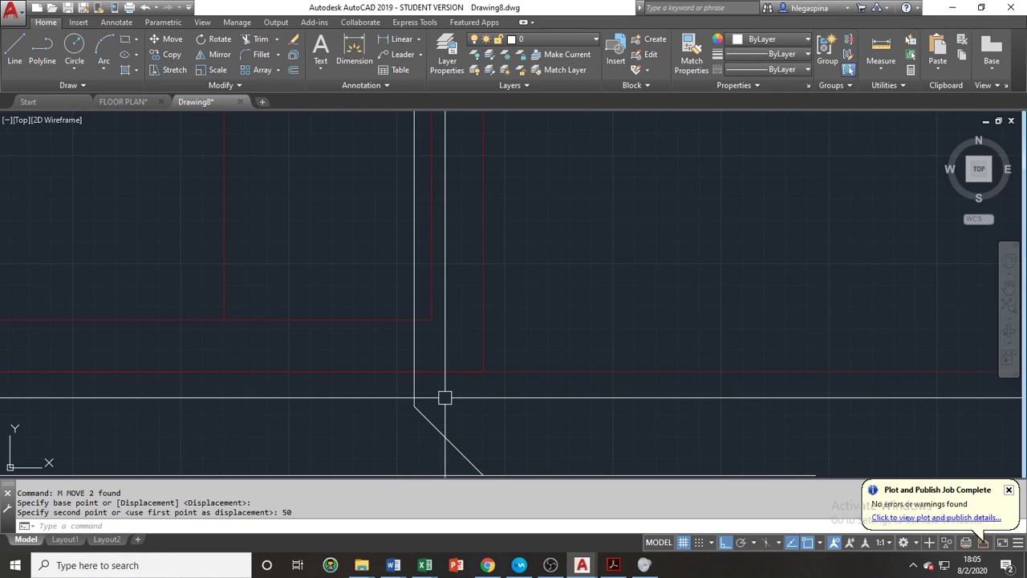
click(445, 398)
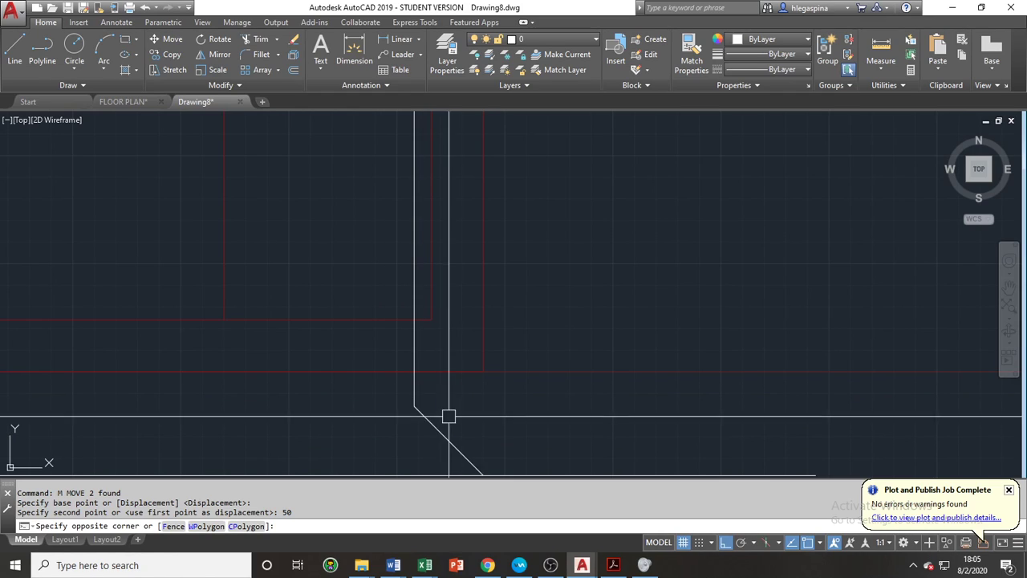
key(Escape)
key(Escape)
middle_drag(494, 407, 522, 420)
scroll(522, 419, down, 4)
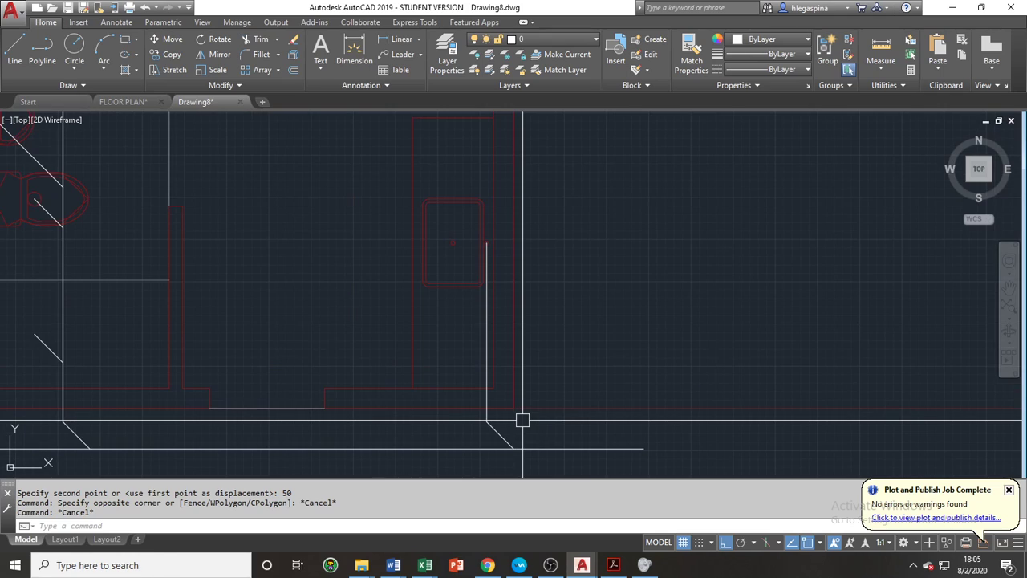
scroll(489, 257, up, 6)
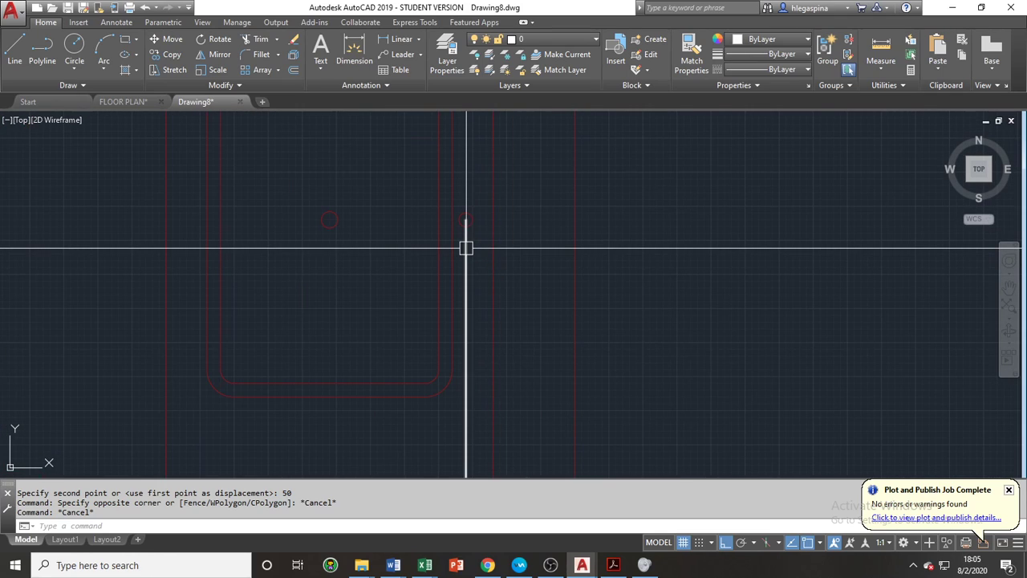
scroll(577, 308, down, 4)
middle_drag(579, 321, 480, 242)
scroll(478, 241, down, 2)
scroll(476, 334, up, 2)
middle_drag(476, 333, 543, 285)
scroll(526, 334, up, 4)
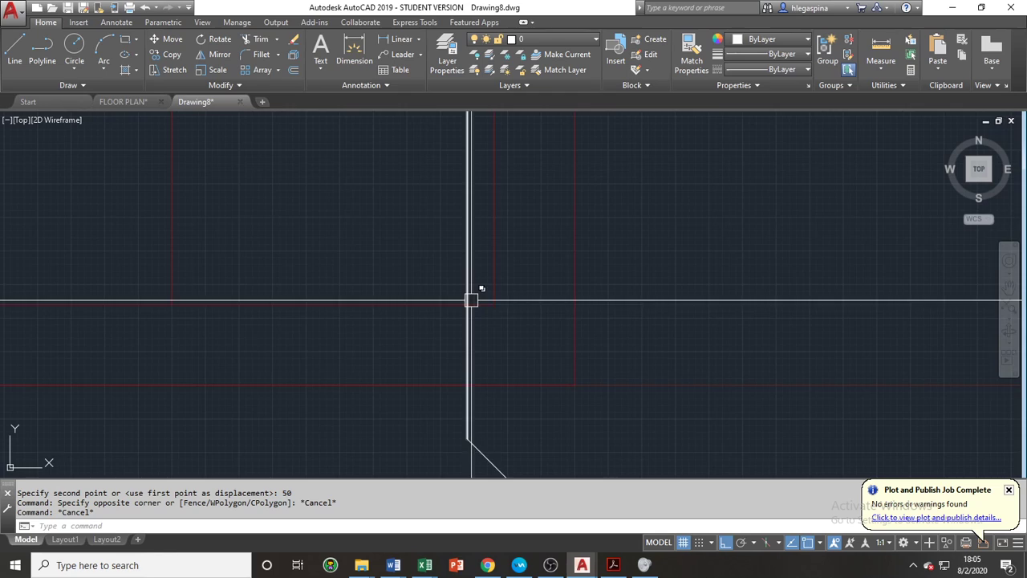
scroll(444, 321, down, 4)
middle_drag(344, 267, 471, 330)
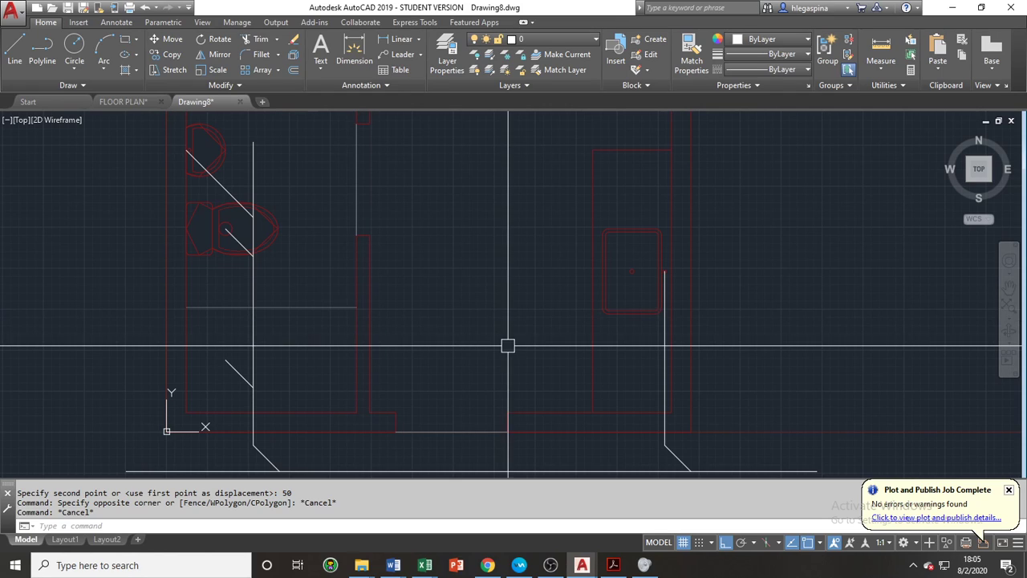
Move the sink's vertical line together with its diagonal connection another 50 units horizontally toward the sink.
middle_drag(520, 350, 425, 292)
scroll(548, 348, up, 2)
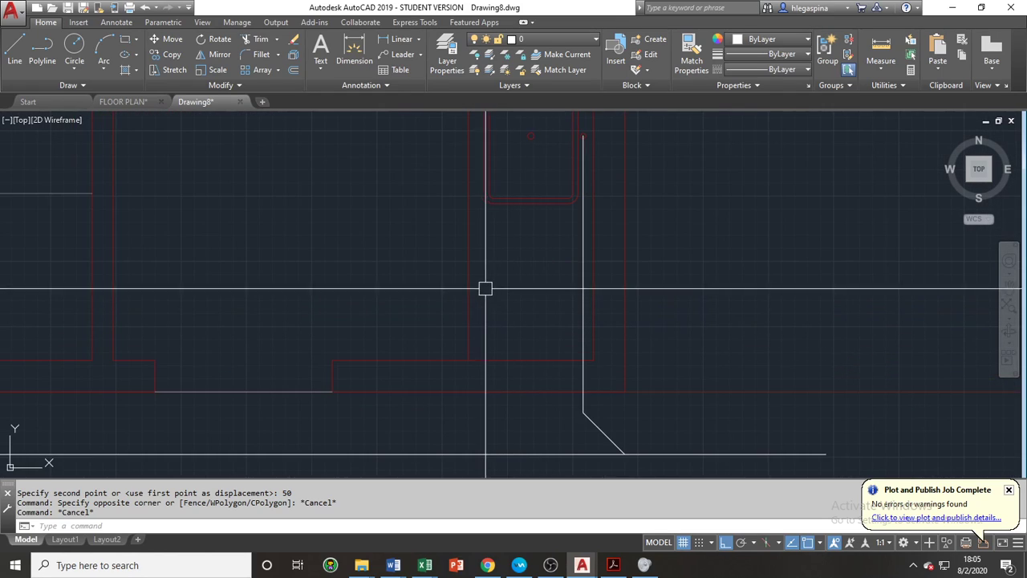
scroll(635, 422, up, 2)
click(606, 419)
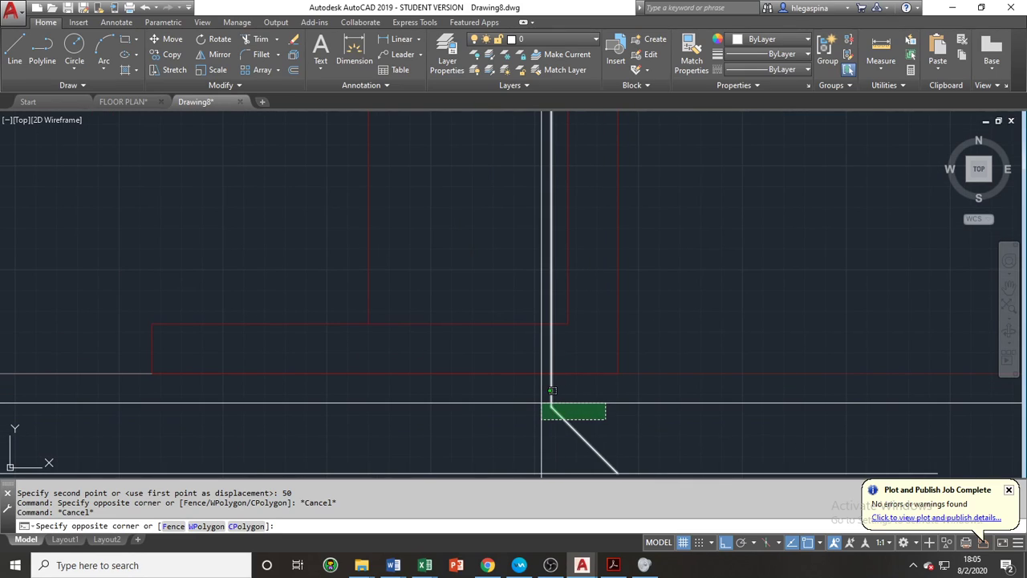
click(542, 403)
text(m)
key(Return)
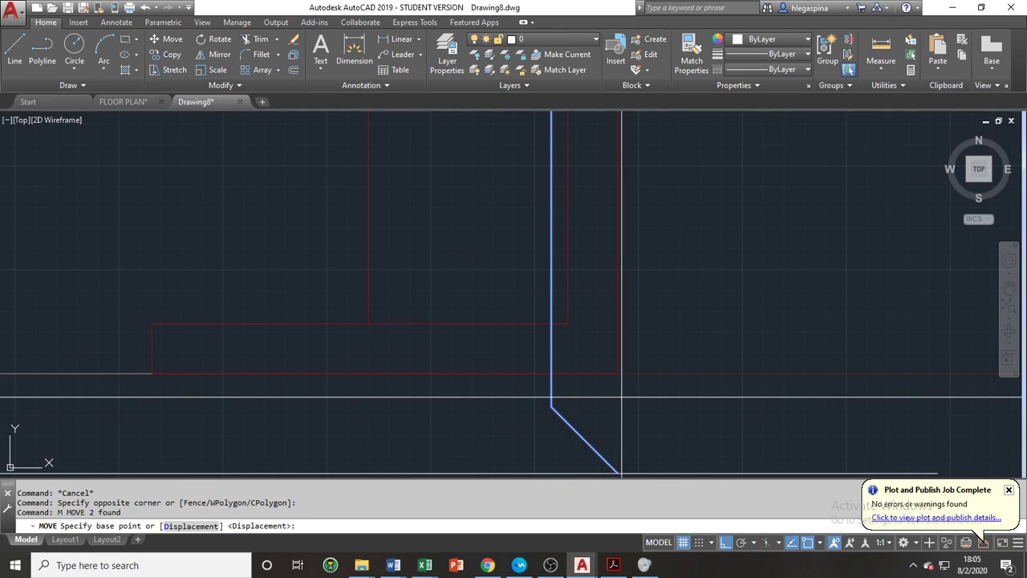
click(633, 383)
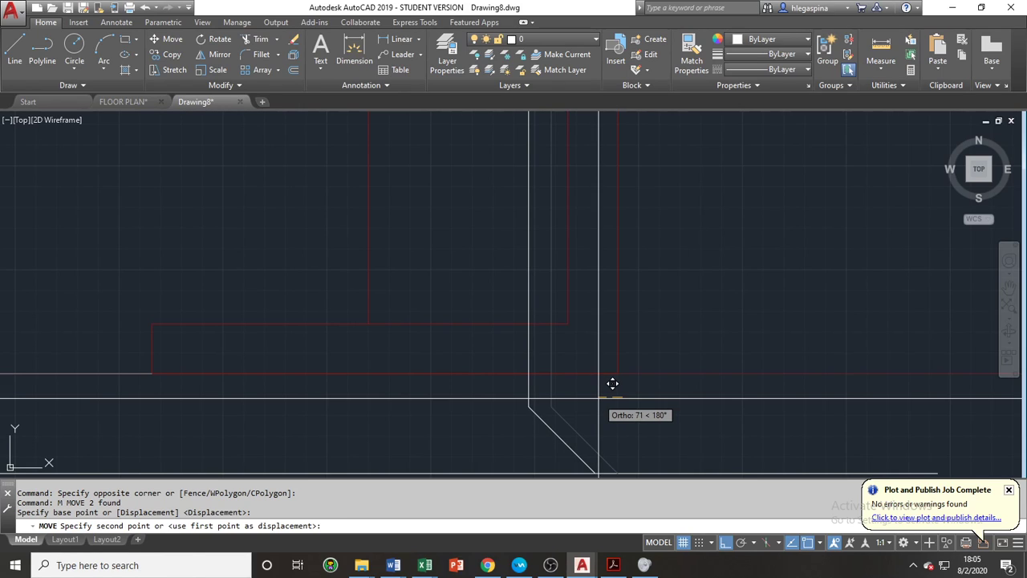
text(50)
key(Return)
Move the lavatory's diagonal pipe line 100 units horizontally away from the wall, toward the bathroom's vertical pipe line.
scroll(550, 407, down, 3)
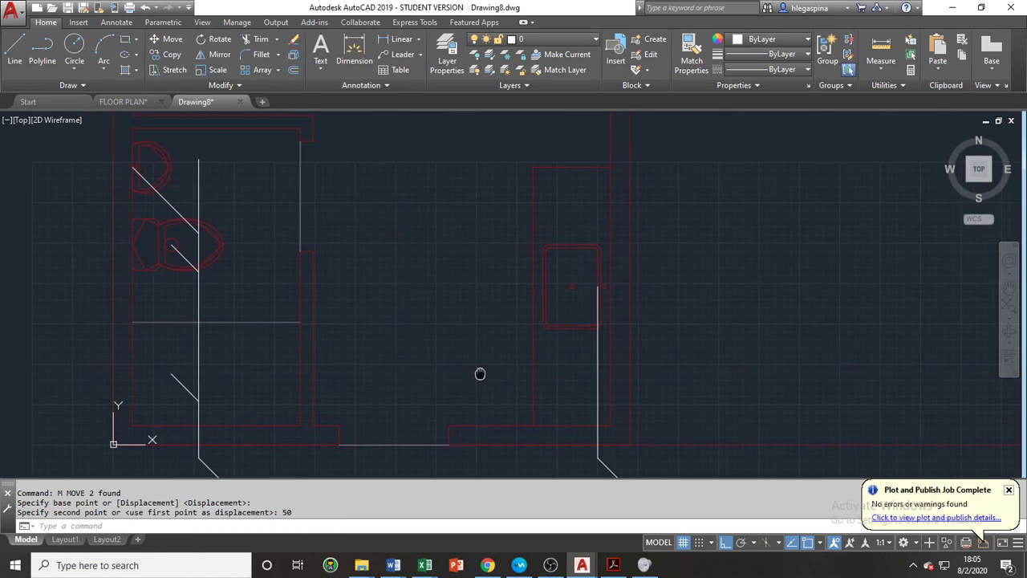
scroll(381, 355, down, 2)
middle_drag(378, 353, 514, 375)
scroll(404, 293, up, 4)
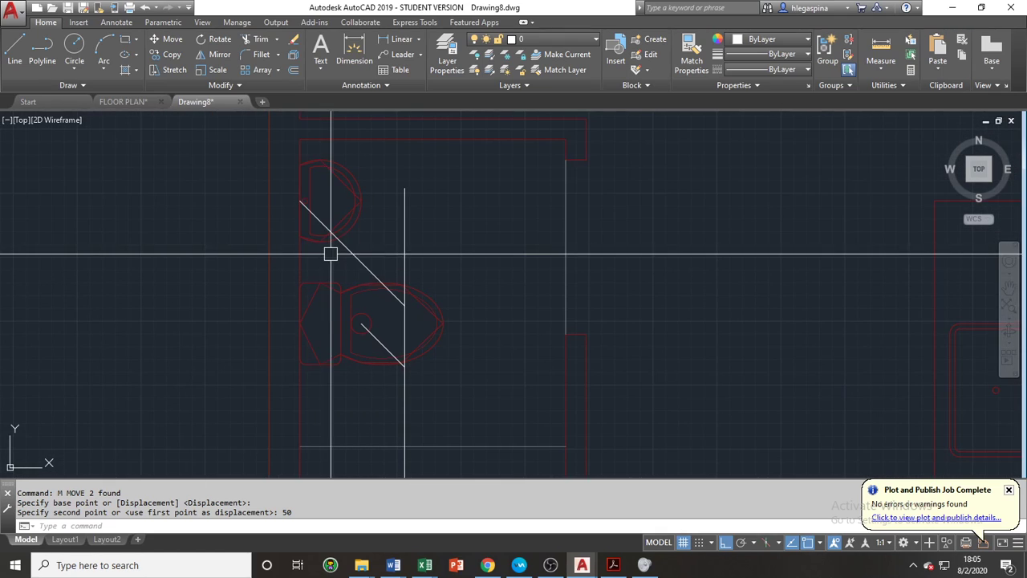
scroll(309, 186, up, 2)
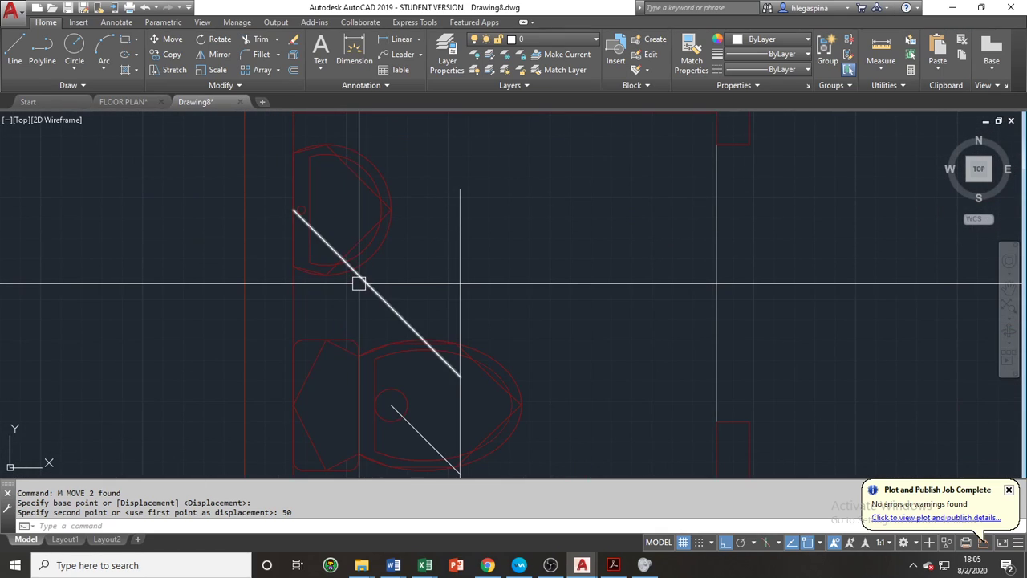
click(358, 281)
middle_drag(409, 285, 353, 281)
text(m)
key(Return)
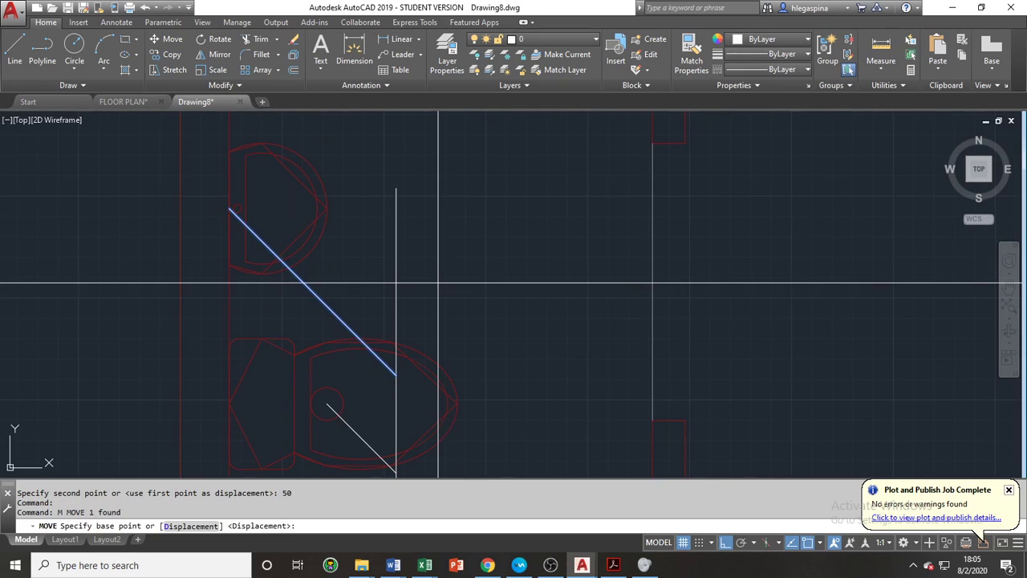
click(436, 283)
text(1)
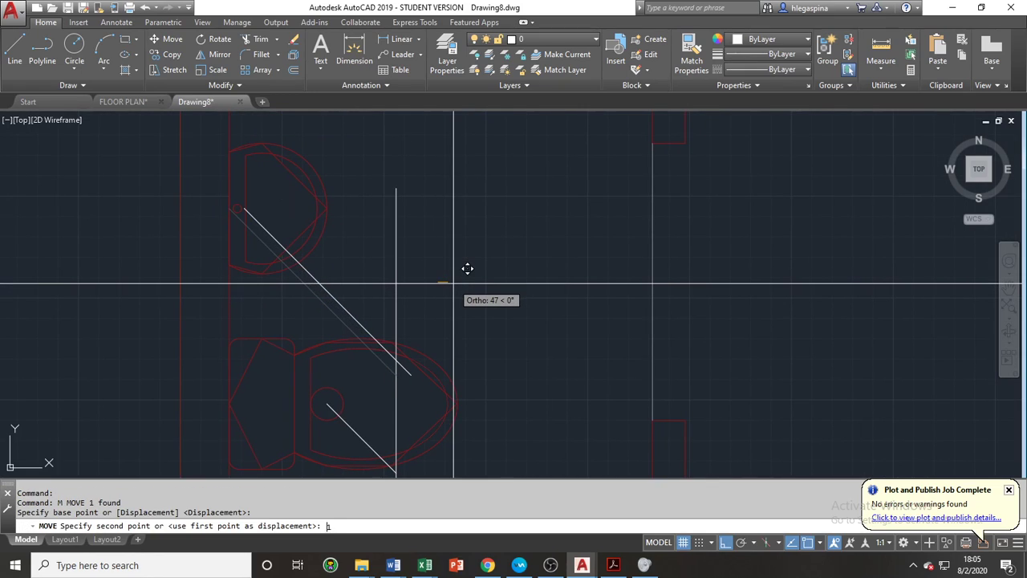
text(00)
key(Return)
Trim the end of the lavatory's diagonal line that overshoots the bathroom's vertical pipe line.
text(t)
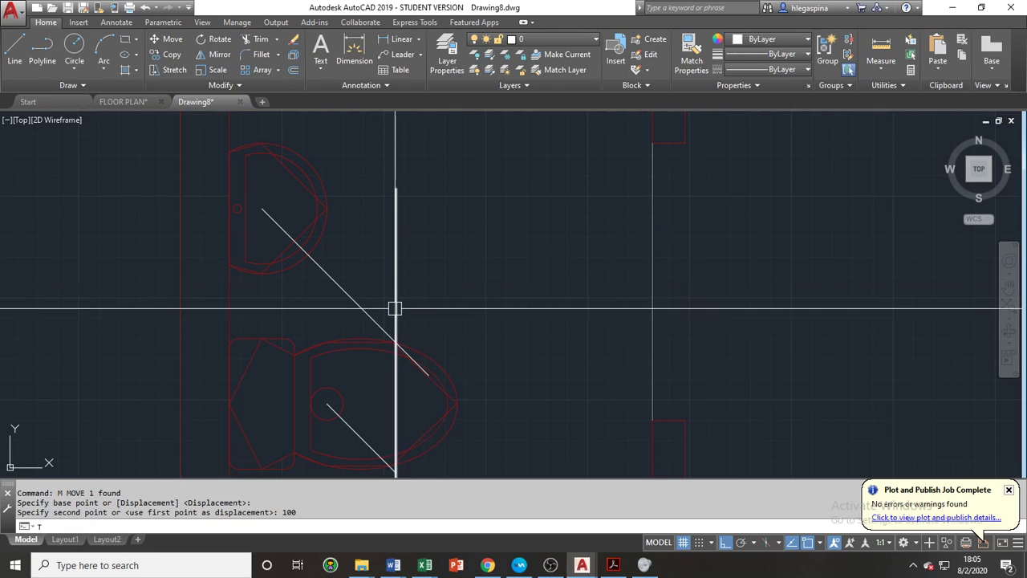
text(r)
key(Return)
click(395, 310)
key(Return)
click(421, 365)
click(422, 370)
key(Return)
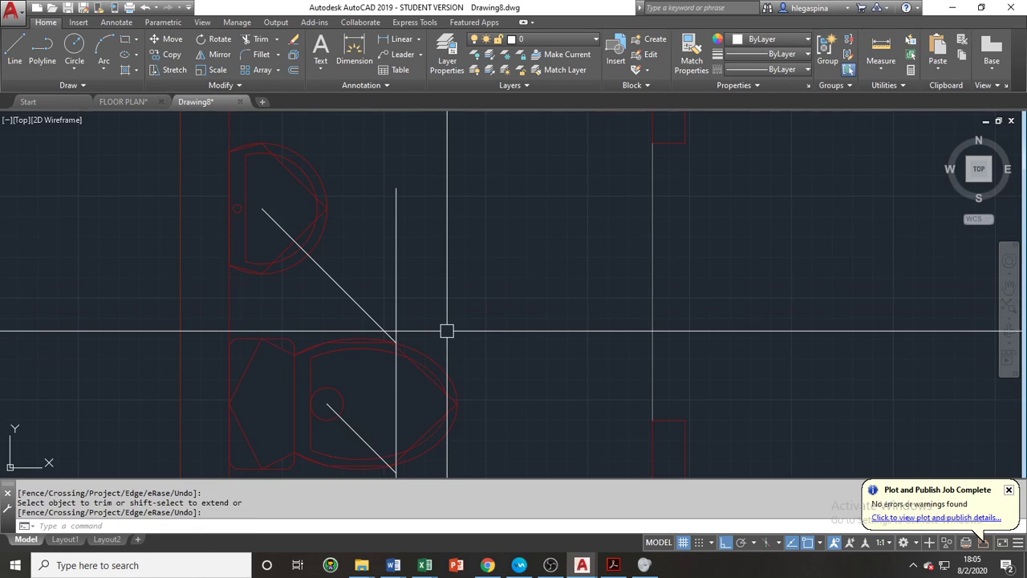
middle_drag(447, 331, 343, 290)
key(Escape)
key(Escape)
key(Escape)
Examine the whole pipe layout, from the bathroom branches along the main line to the sink branch.
scroll(340, 289, down, 4)
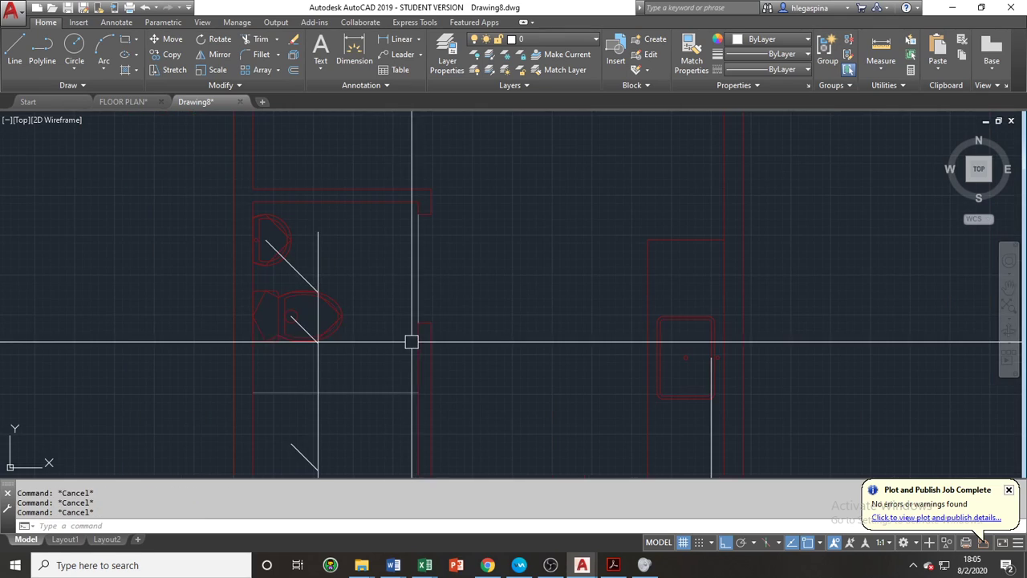
middle_drag(411, 342, 355, 279)
mouse_move(399, 326)
middle_down()
mouse_move(331, 228)
mouse_move(344, 314)
middle_up()
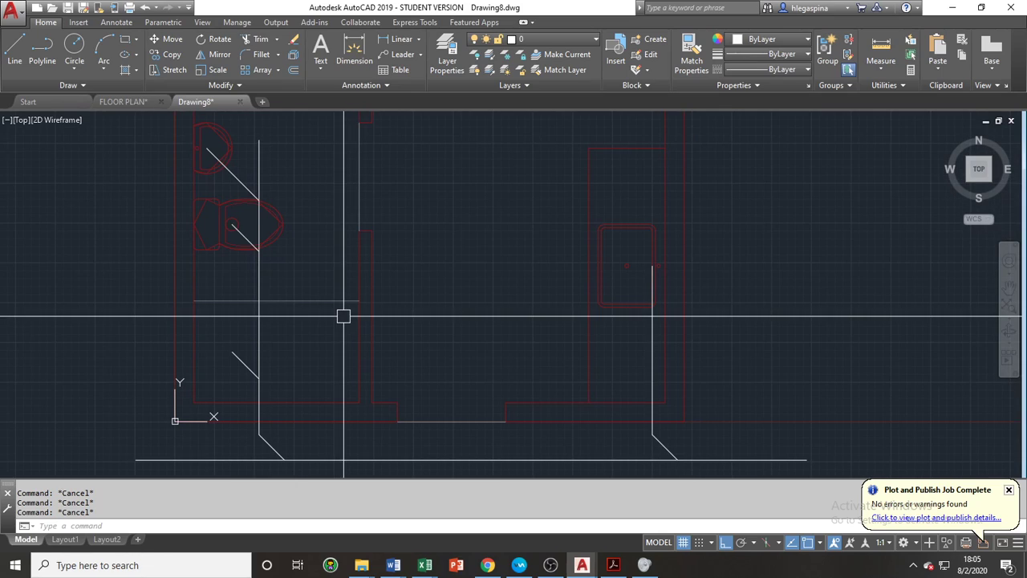
middle_click(453, 365)
middle_click(452, 364)
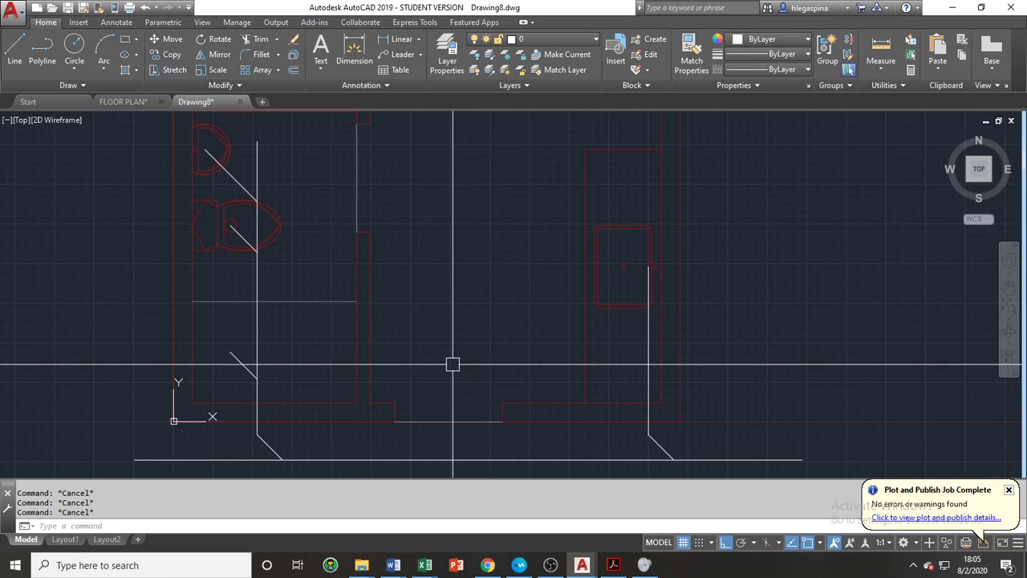
scroll(452, 364, down, 2)
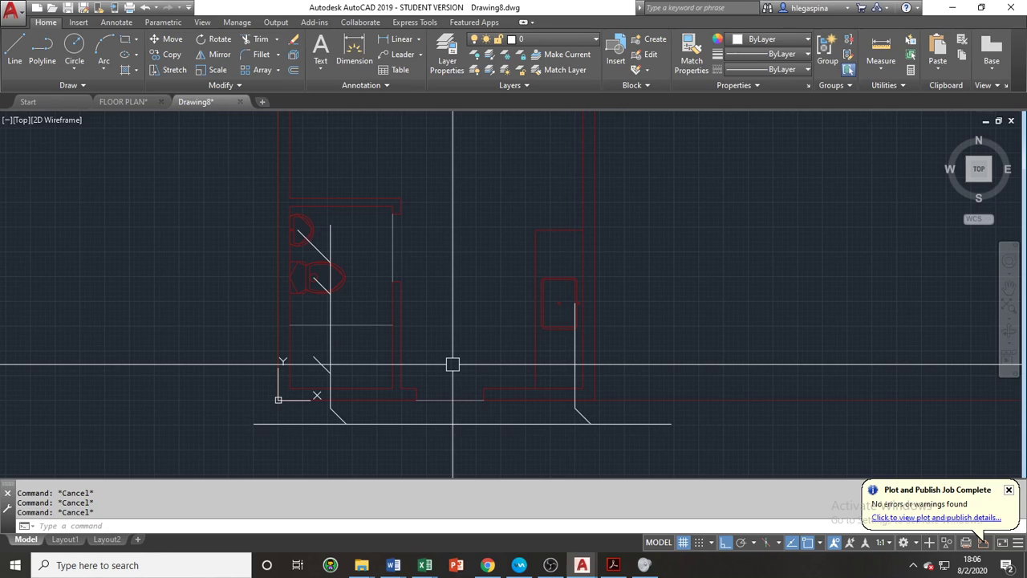
scroll(453, 364, down, 4)
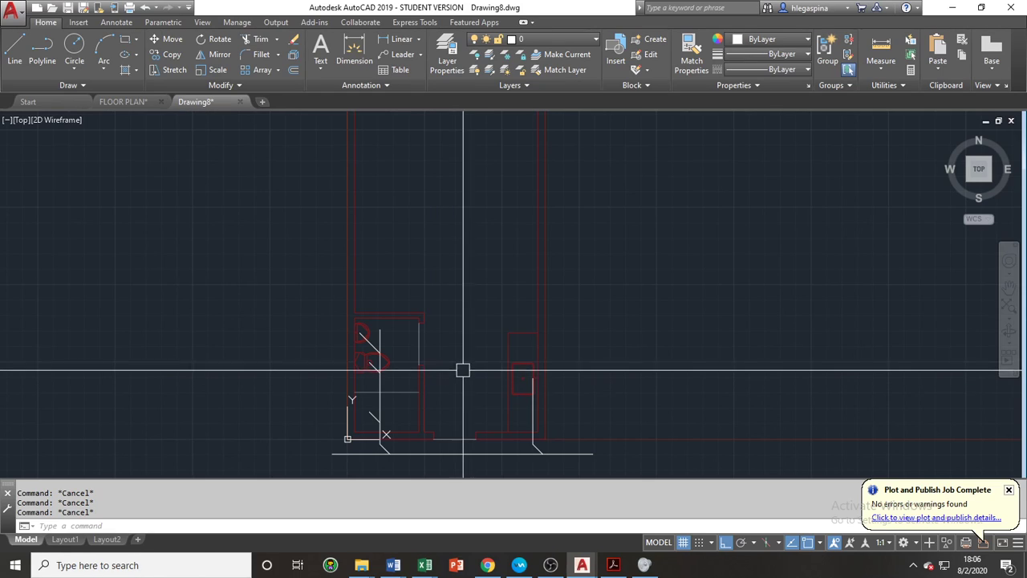
mouse_move(463, 367)
middle_down()
mouse_move(426, 308)
mouse_move(444, 338)
middle_up()
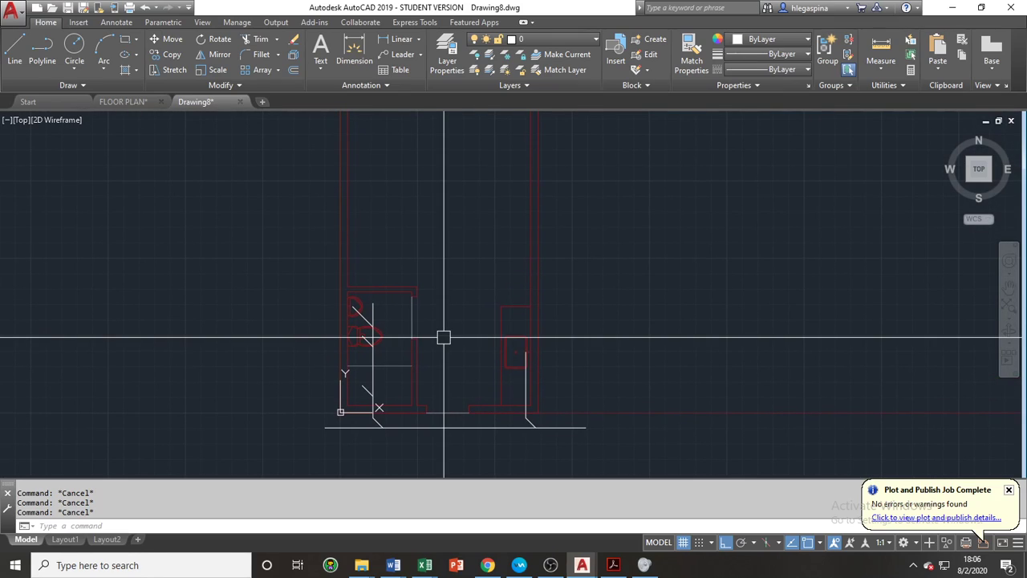
Switch the model view to the preset SW Isometric view.
text(v)
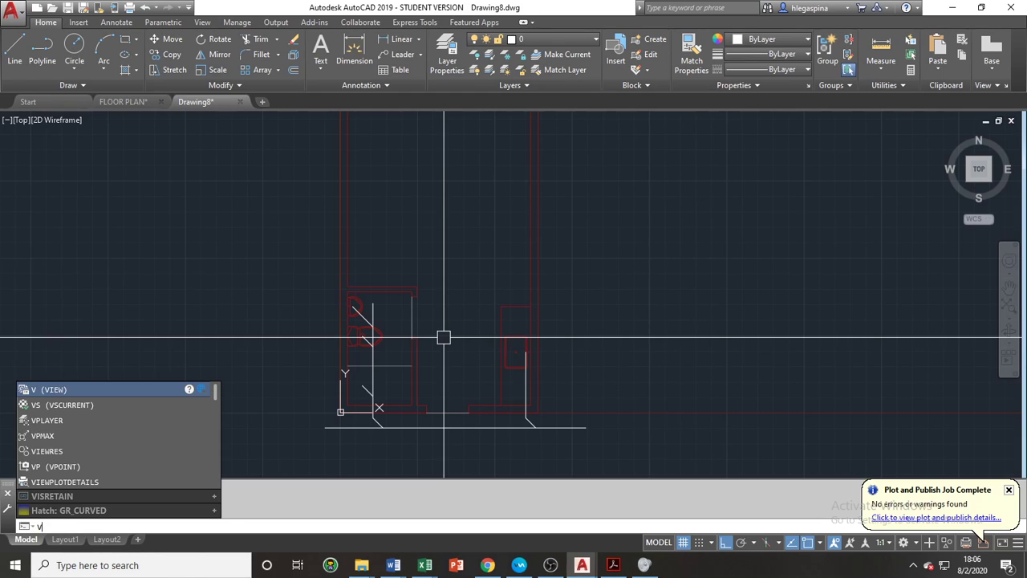
key(Return)
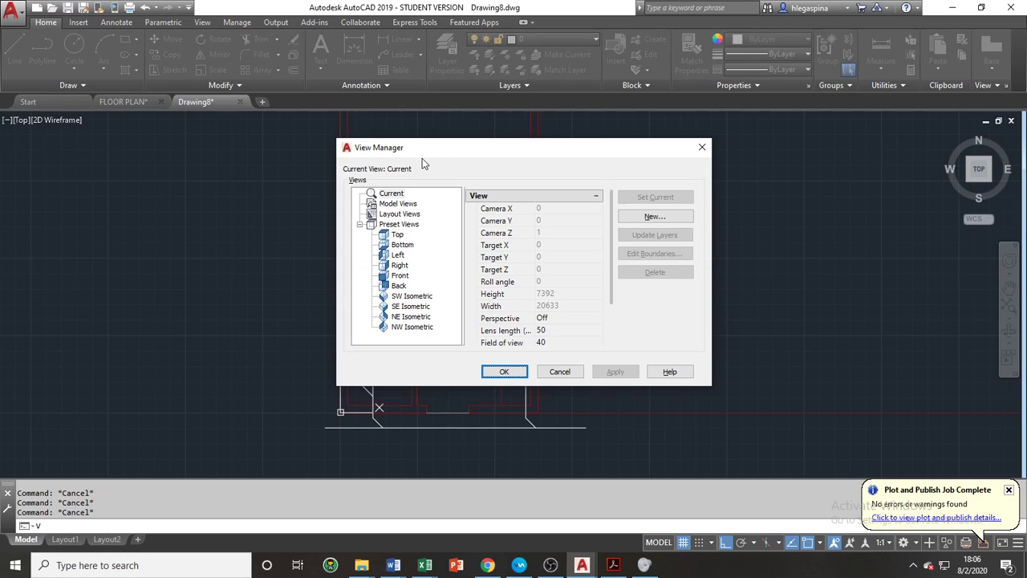
click(423, 297)
click(426, 308)
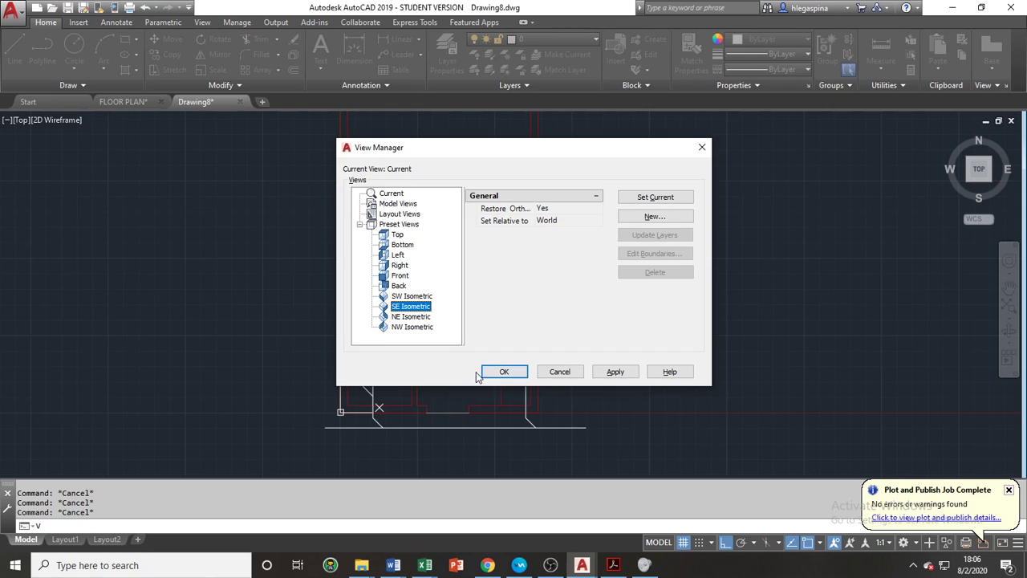
click(411, 296)
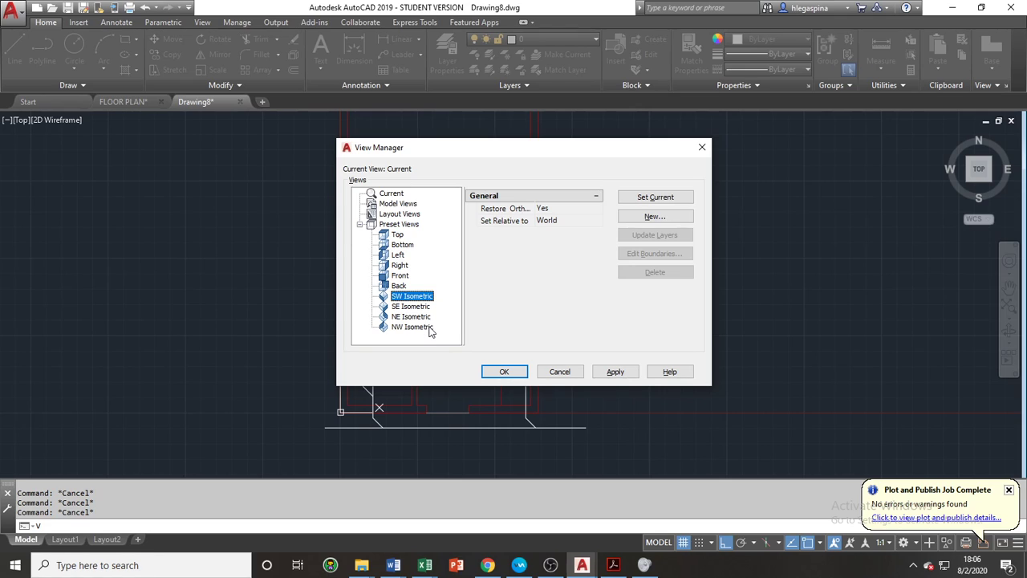
click(503, 371)
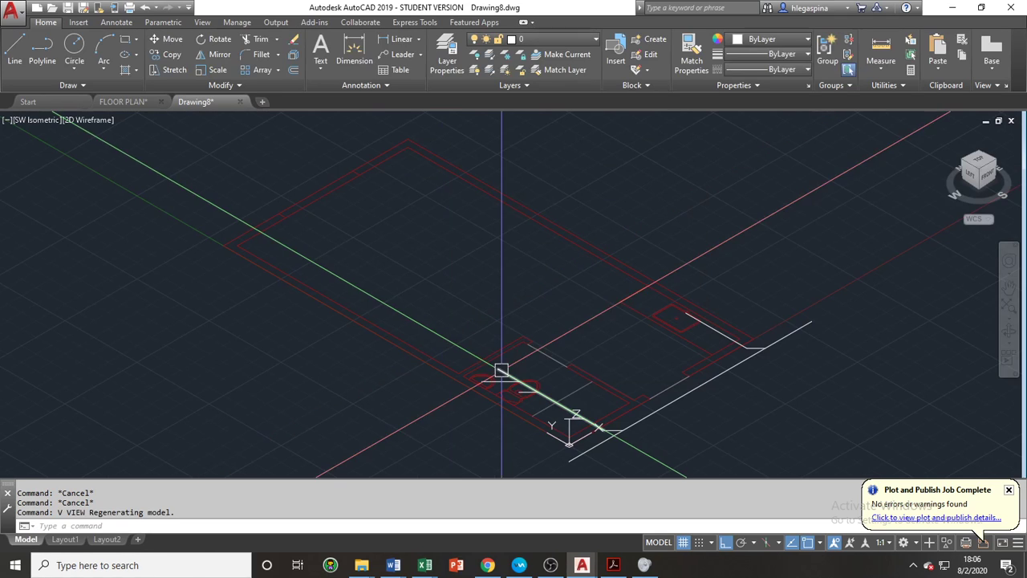
Move all the bathroom, main and sink pipe lines together 300 units straight down along the Z axis.
scroll(538, 375, up, 5)
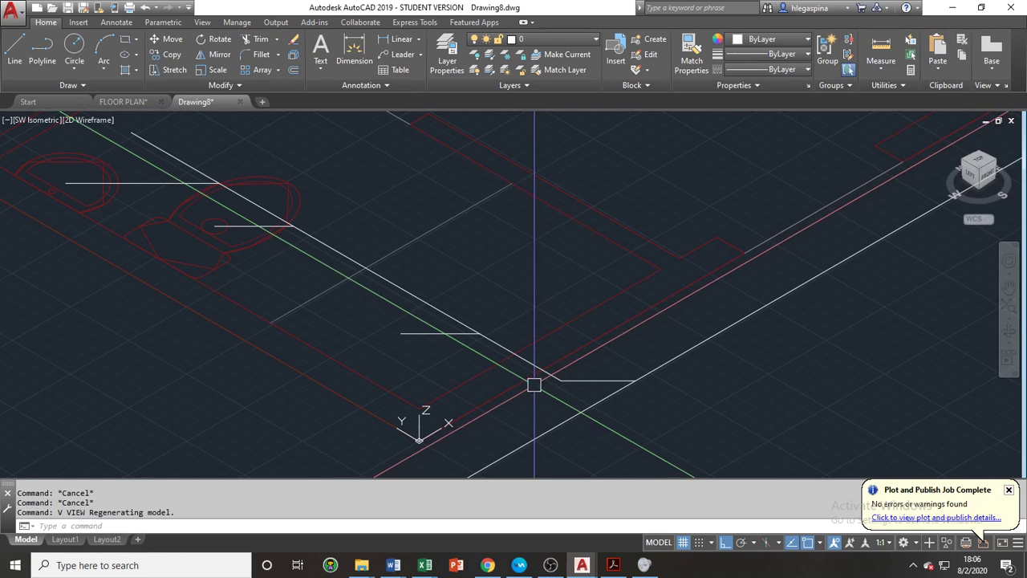
scroll(510, 362, down, 4)
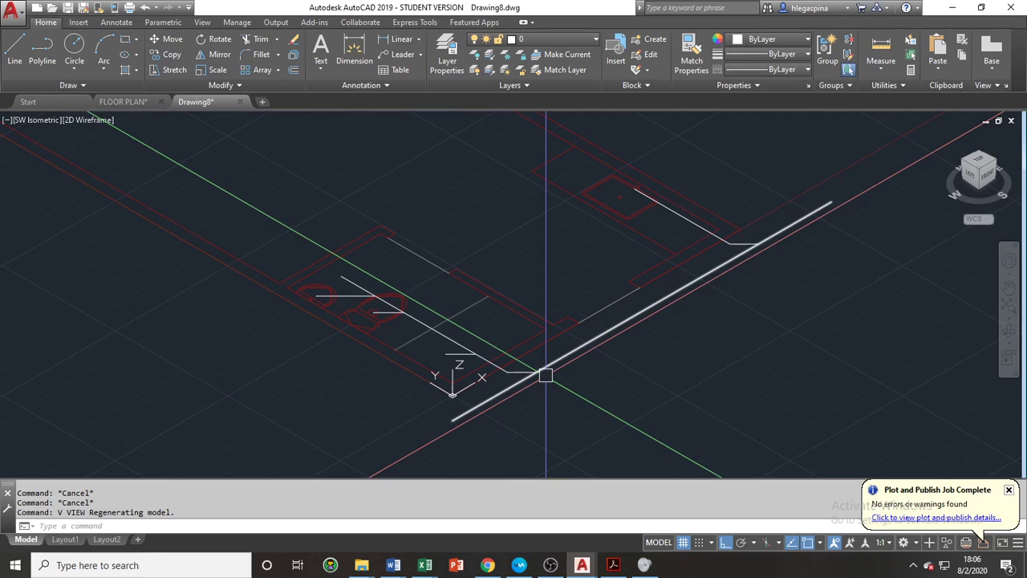
scroll(357, 293, up, 3)
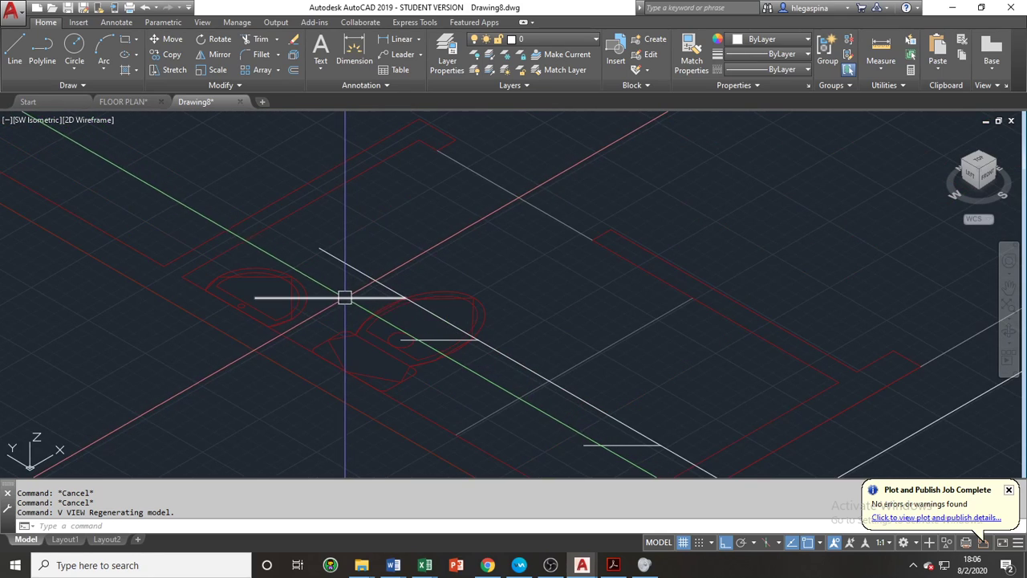
click(343, 298)
click(362, 267)
click(440, 340)
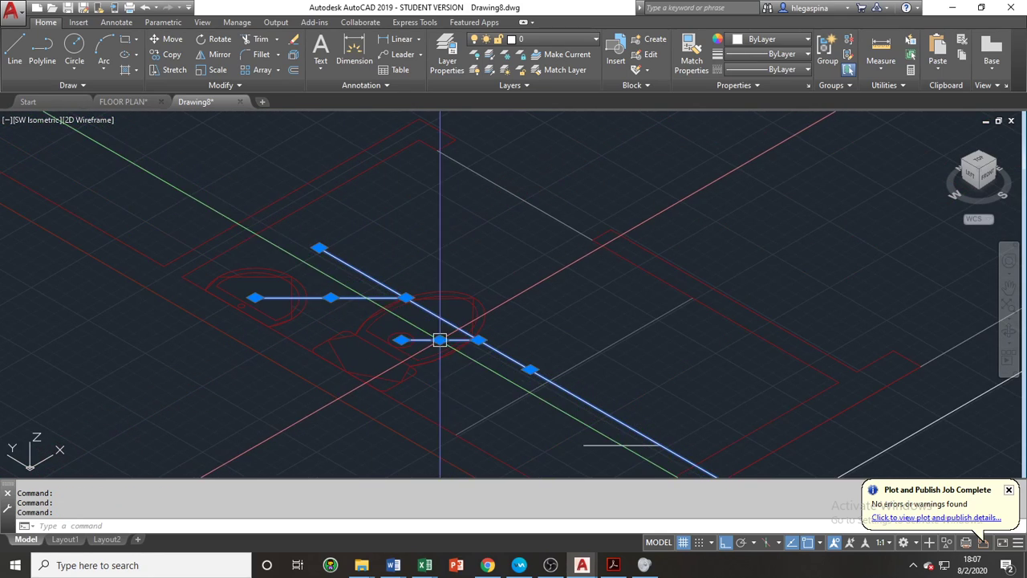
scroll(542, 337, down, 2)
middle_drag(591, 390, 508, 358)
click(502, 371)
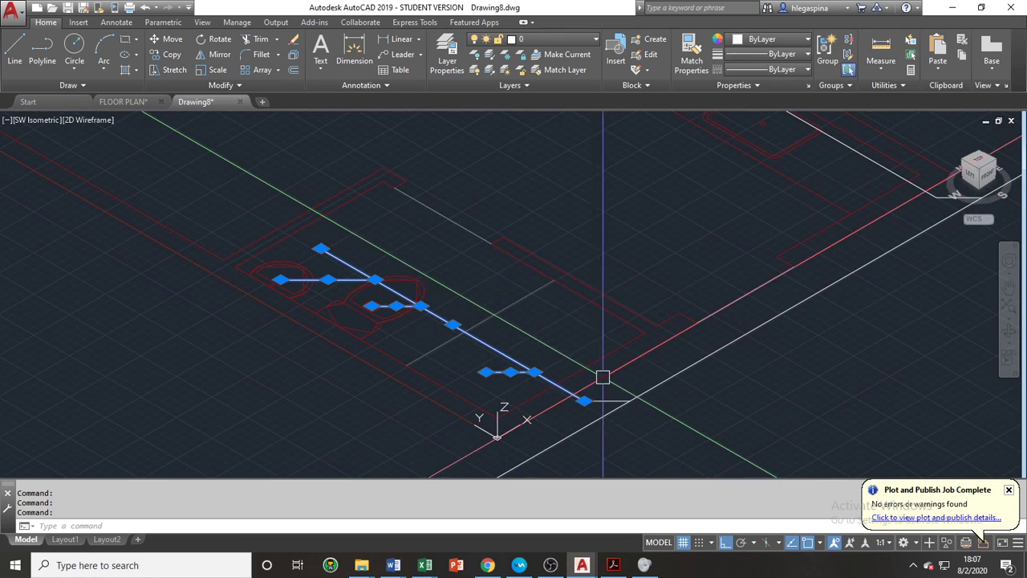
scroll(606, 386, down, 2)
middle_drag(607, 386, 531, 352)
click(607, 392)
click(534, 355)
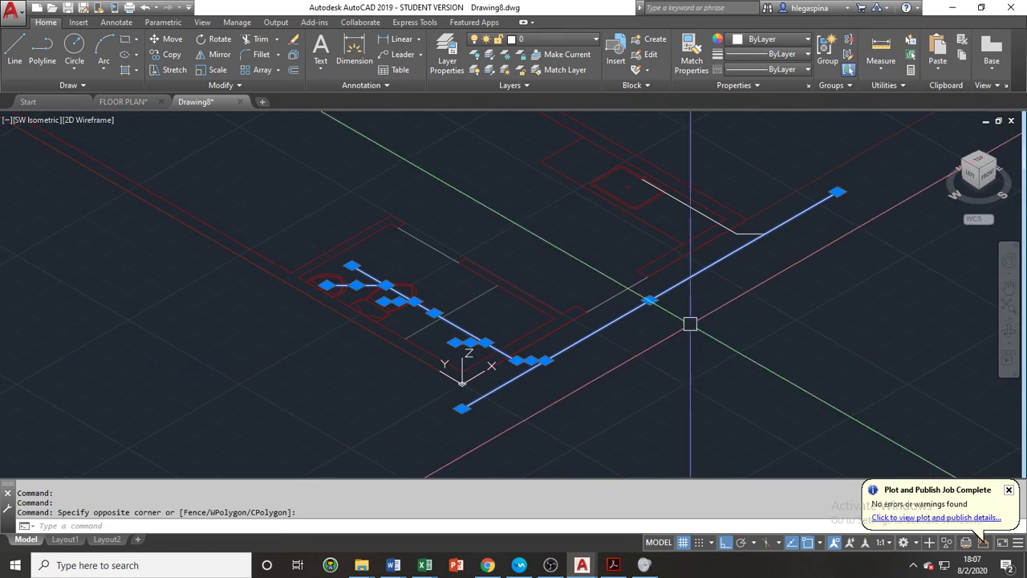
click(707, 225)
click(750, 259)
middle_drag(708, 231, 591, 246)
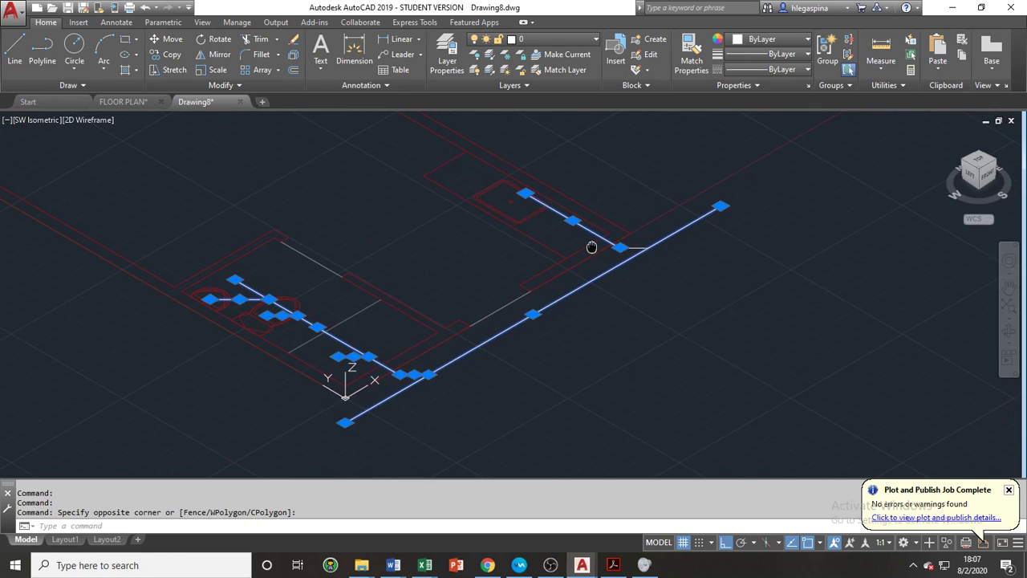
scroll(617, 217, up, 5)
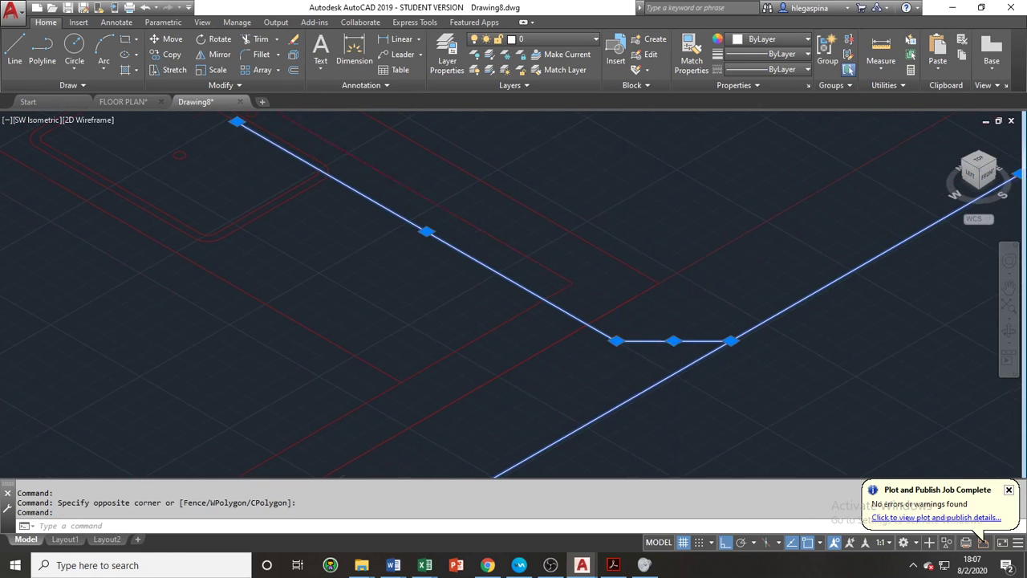
scroll(660, 337, down, 2)
middle_drag(643, 354, 710, 302)
scroll(711, 337, down, 5)
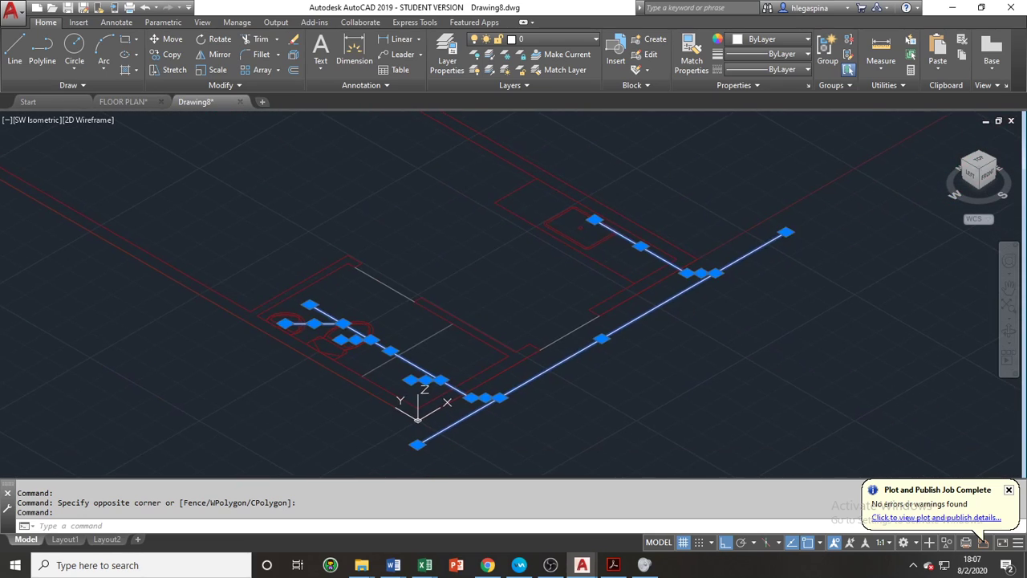
scroll(649, 367, up, 3)
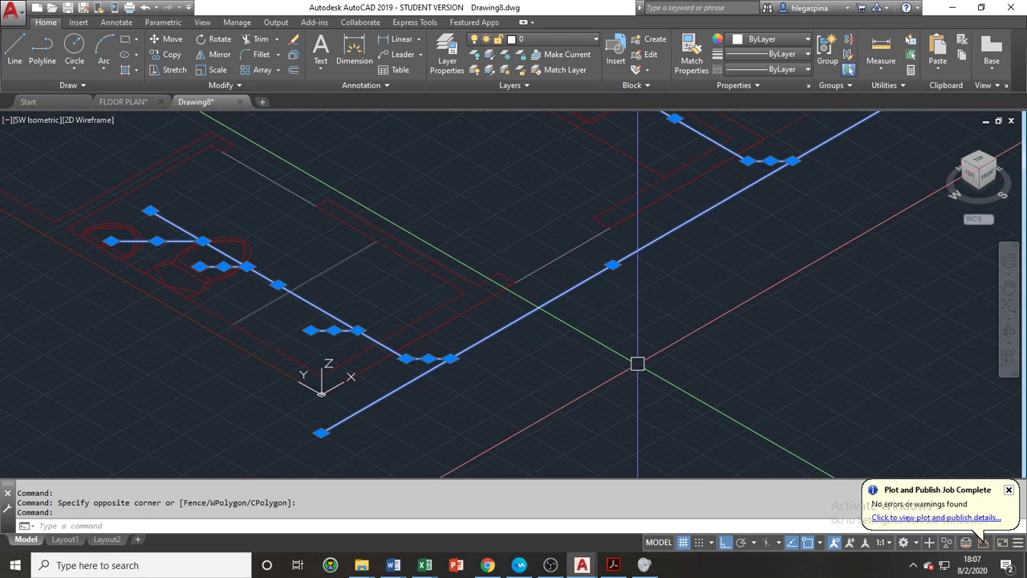
text(m)
key(Return)
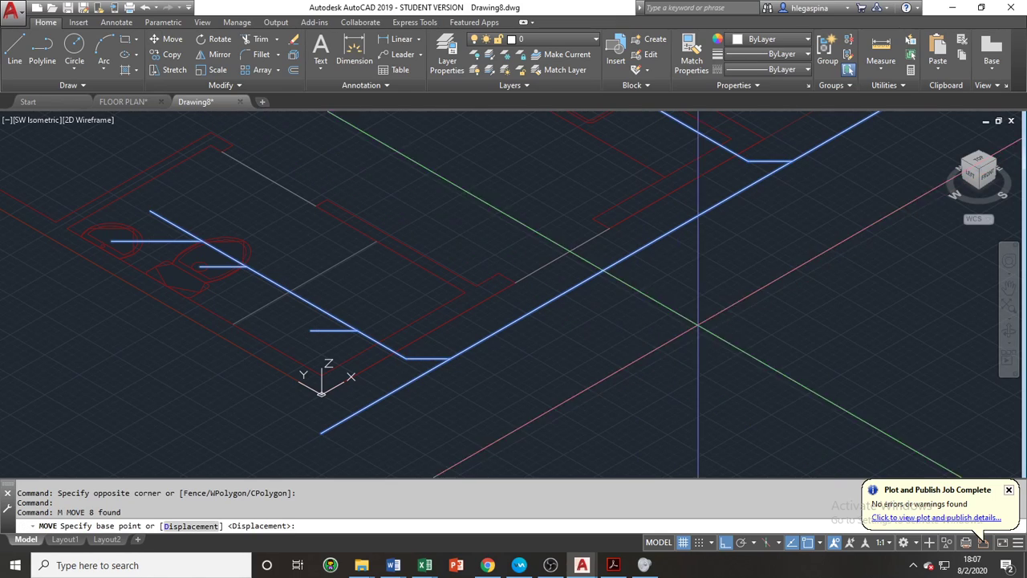
click(717, 266)
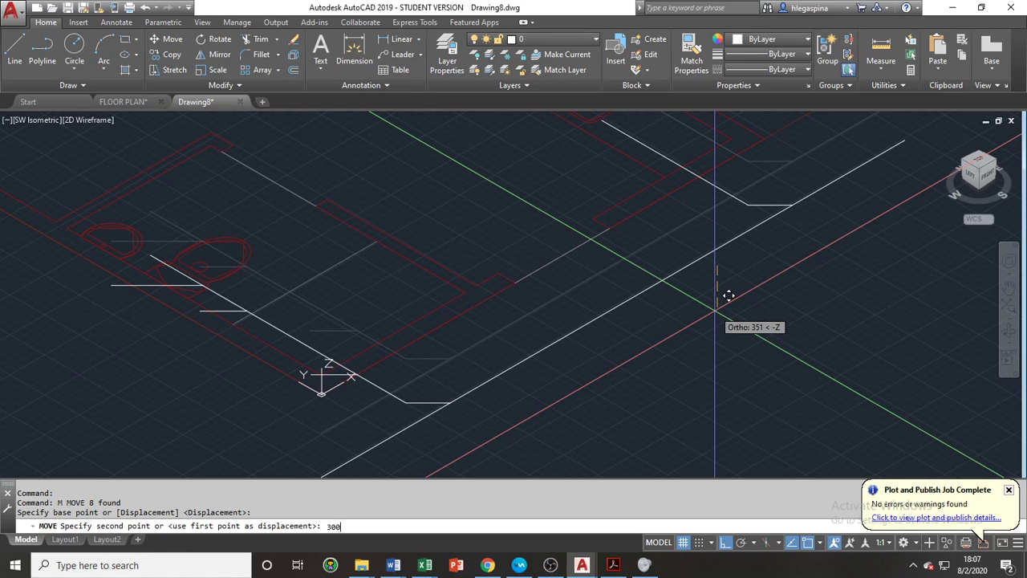
key(Return)
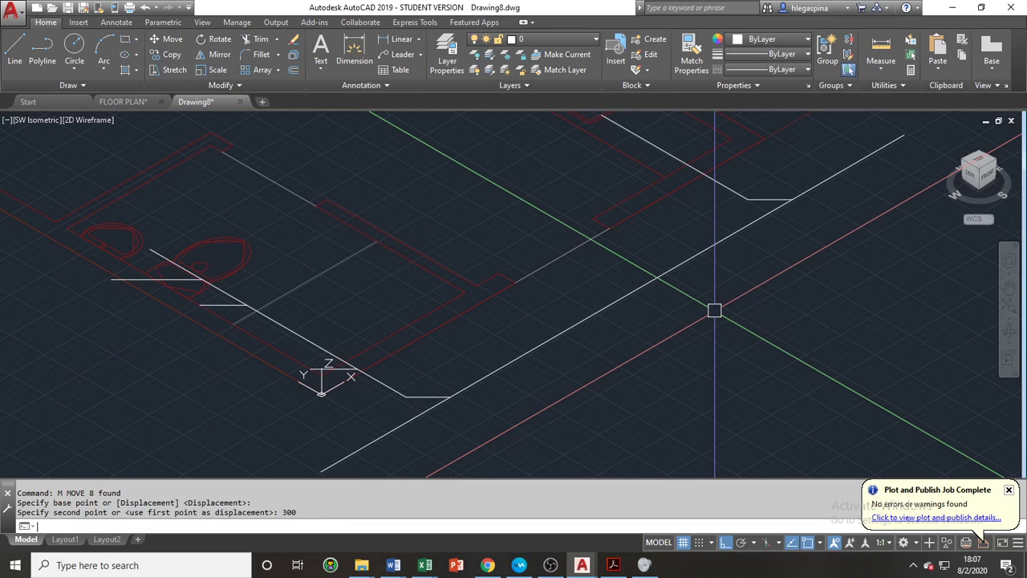
Draw a vertical line 800 units up along Z from the free end of the lavatory's branch line.
mouse_move(414, 284)
middle_down()
mouse_move(543, 349)
mouse_move(486, 350)
mouse_move(434, 391)
mouse_move(414, 392)
mouse_move(639, 345)
middle_up()
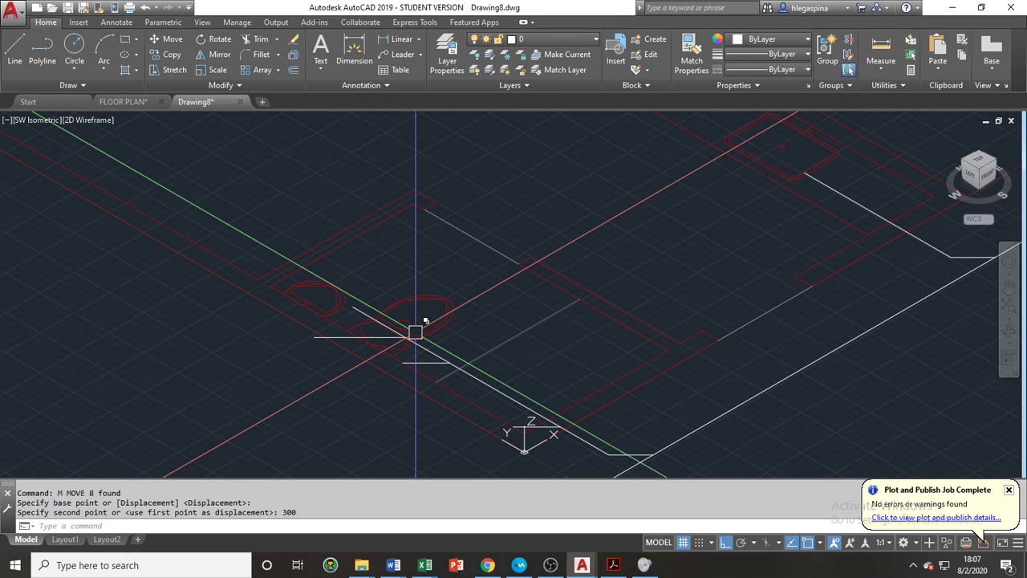
text(L)
key(Return)
click(315, 336)
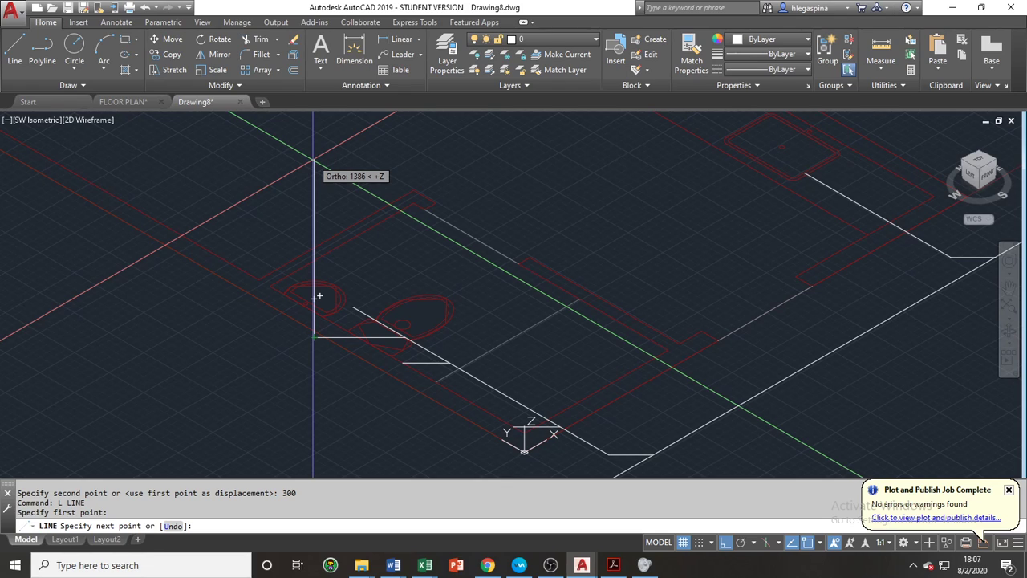
middle_drag(313, 159, 255, 234)
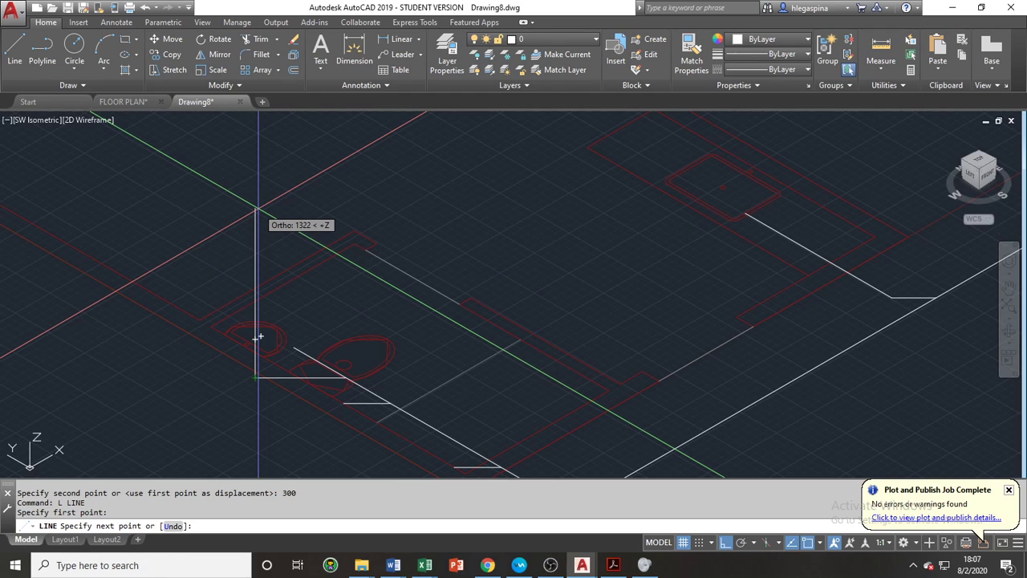
scroll(255, 365, up, 5)
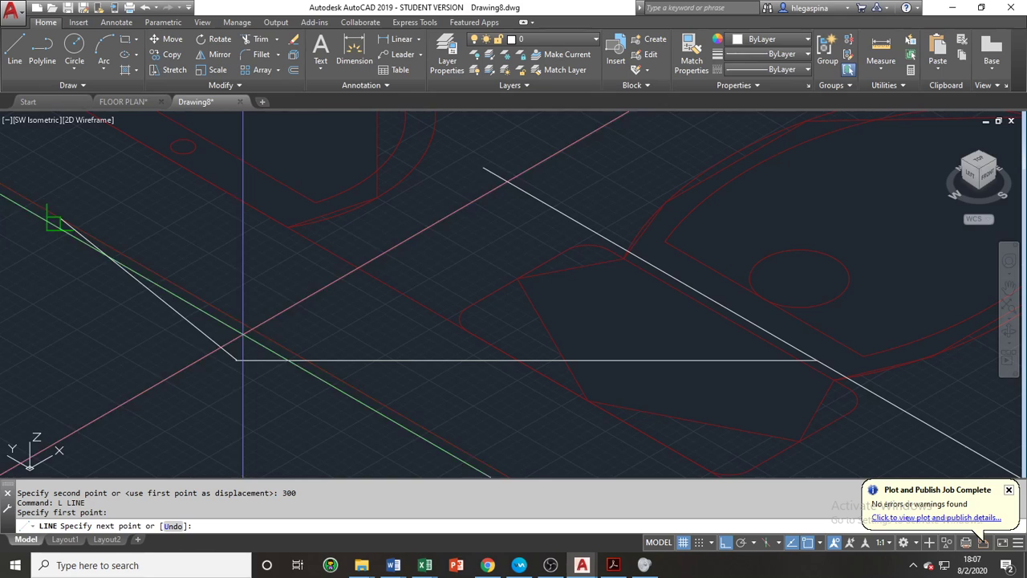
scroll(273, 282, down, 5)
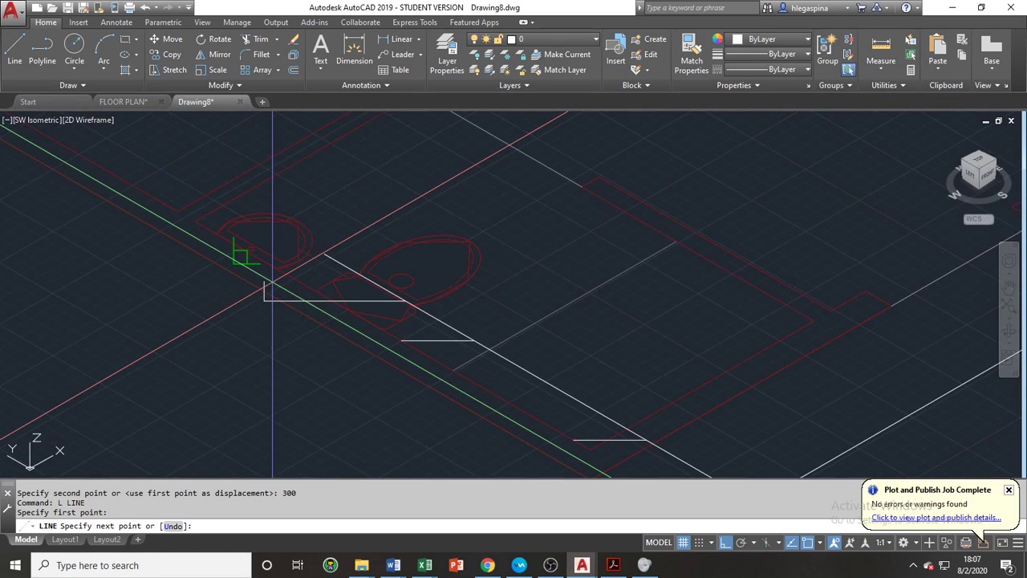
middle_drag(257, 198, 270, 303)
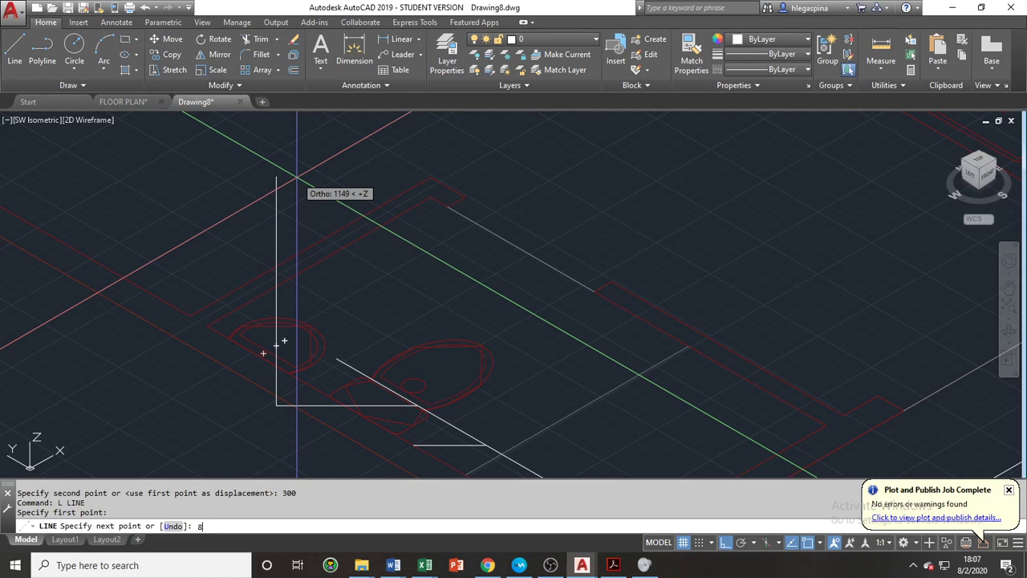
key(Return)
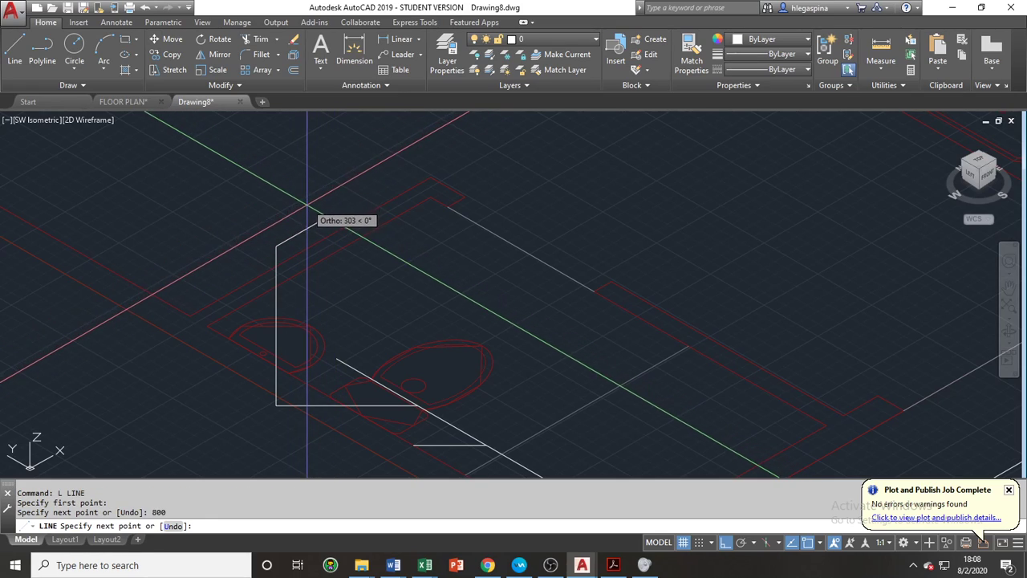
Continue the lavatory riser as a trap: 60 units along positive X, 150 down, 60 along positive X and 250 up.
scroll(312, 207, down, 2)
scroll(319, 210, up, 3)
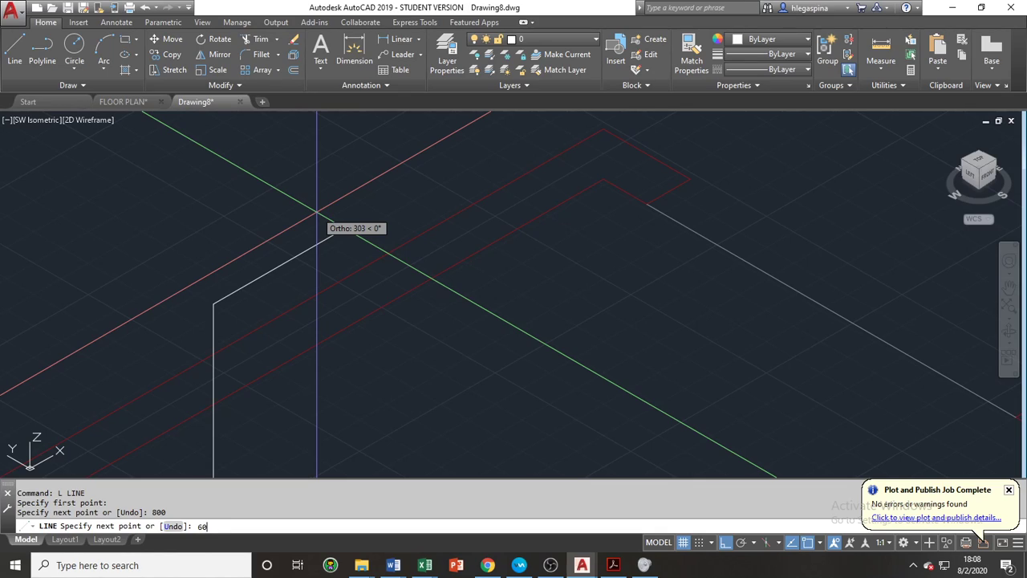
key(Return)
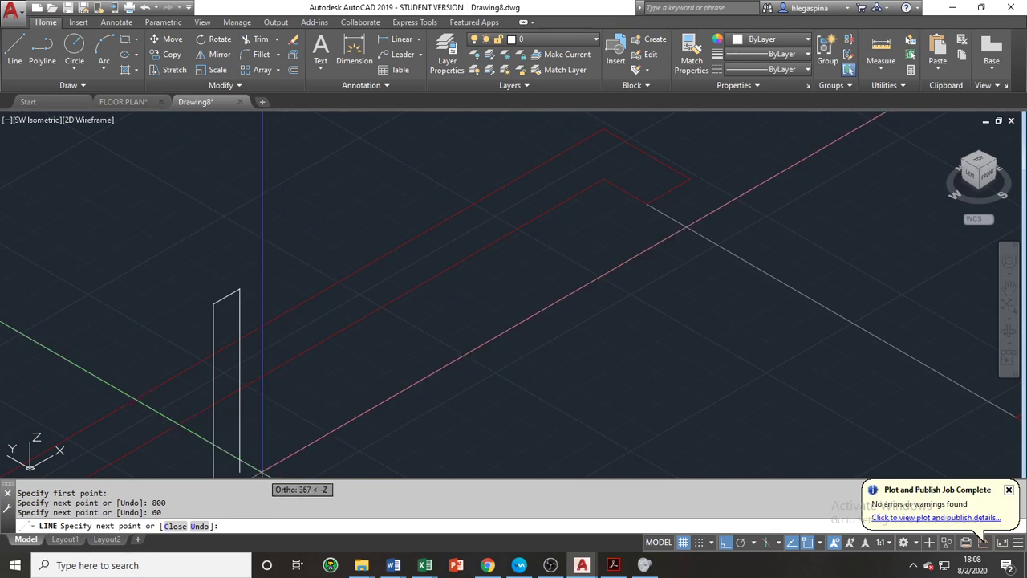
text(150)
key(Return)
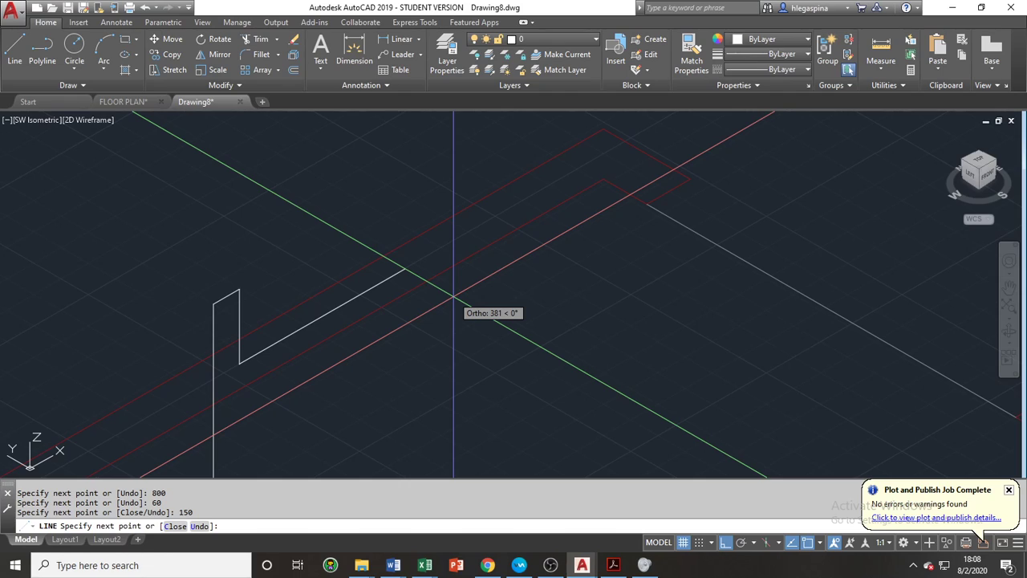
text(60)
key(Return)
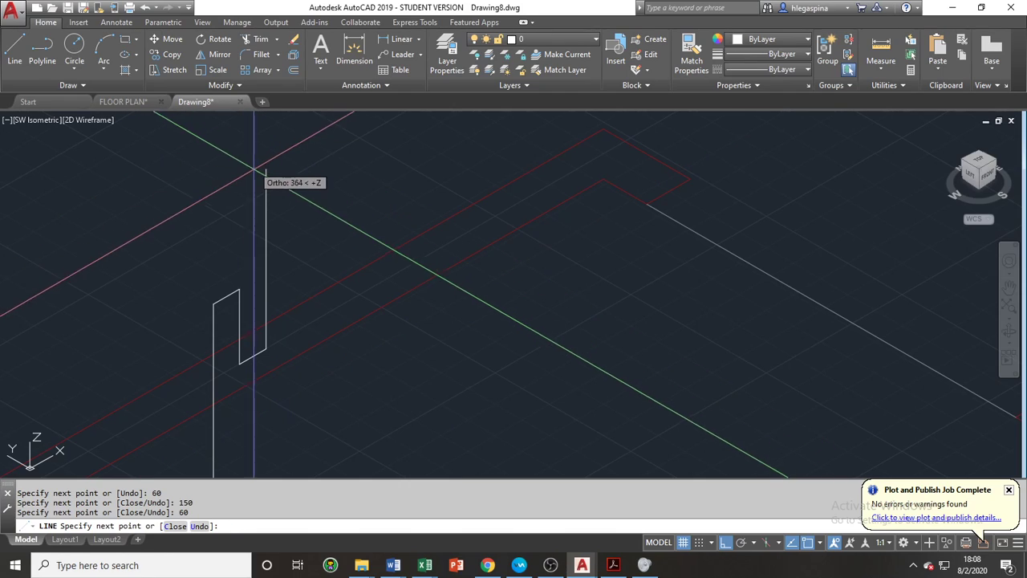
middle_drag(252, 164, 265, 239)
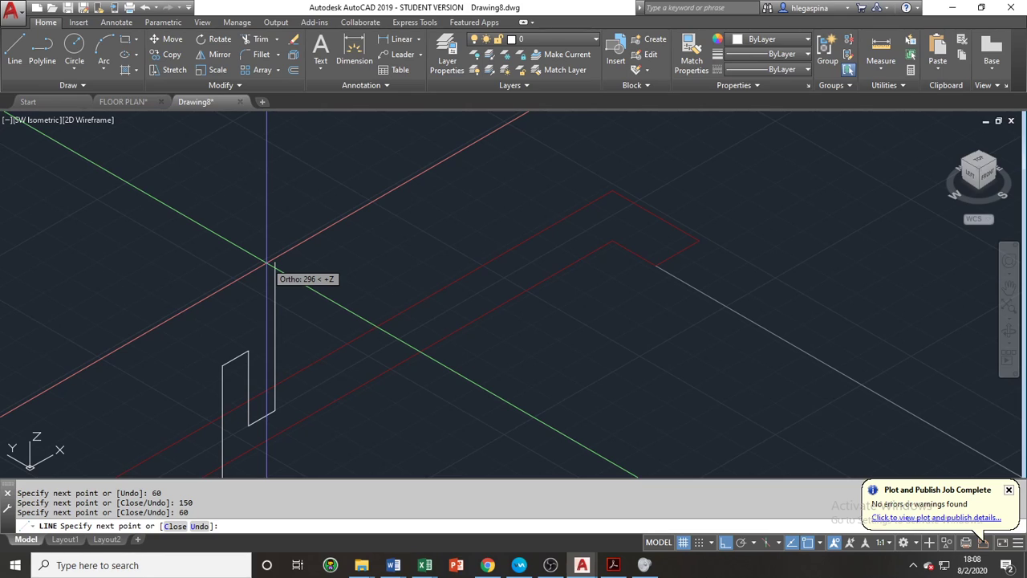
scroll(323, 297, down, 5)
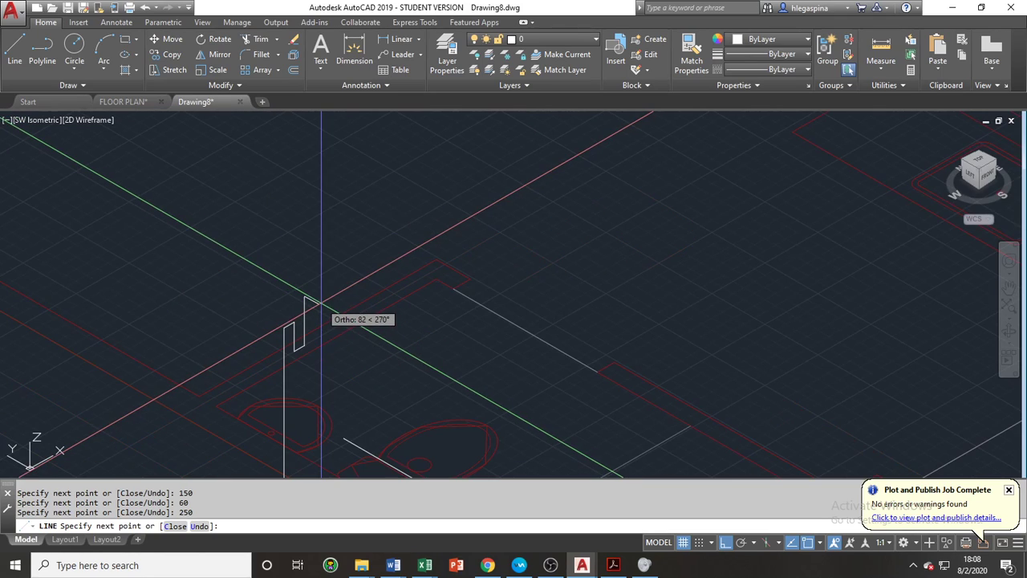
key(Escape)
middle_drag(337, 305, 309, 280)
middle_drag(321, 361, 289, 252)
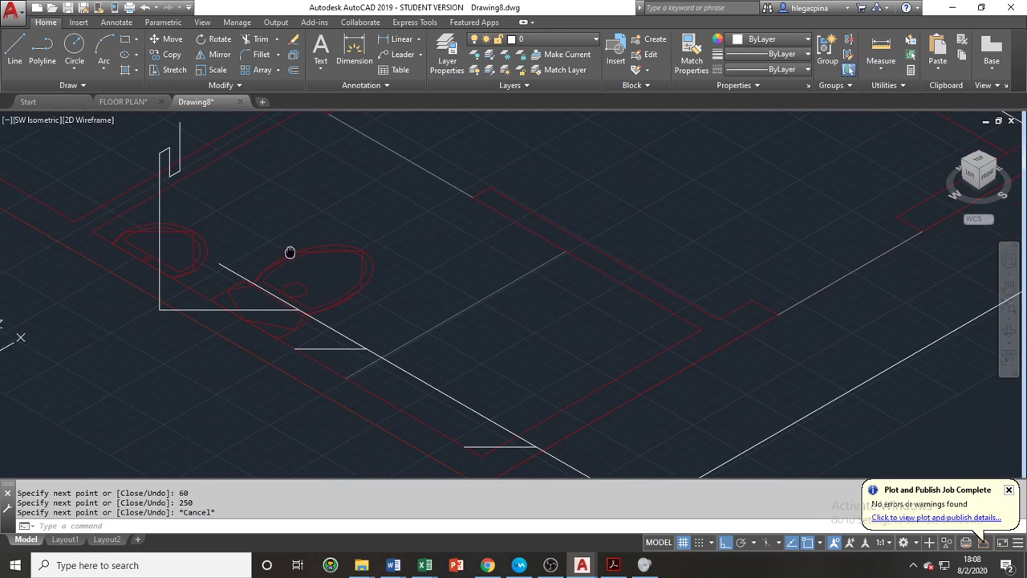
scroll(235, 297, up, 4)
middle_drag(207, 320, 321, 372)
text(F)
key(Return)
text(R)
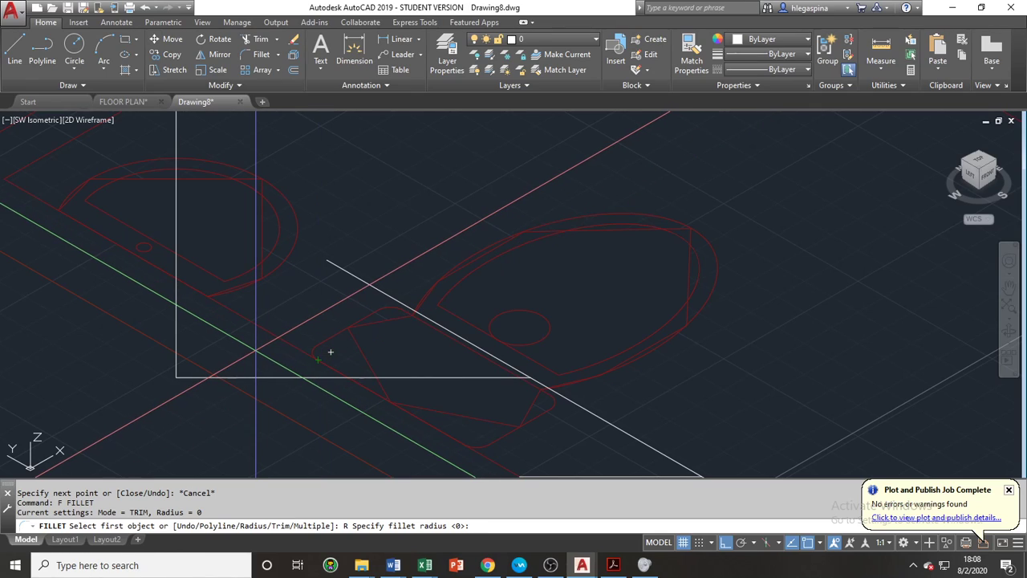
text(1000)
key(Return)
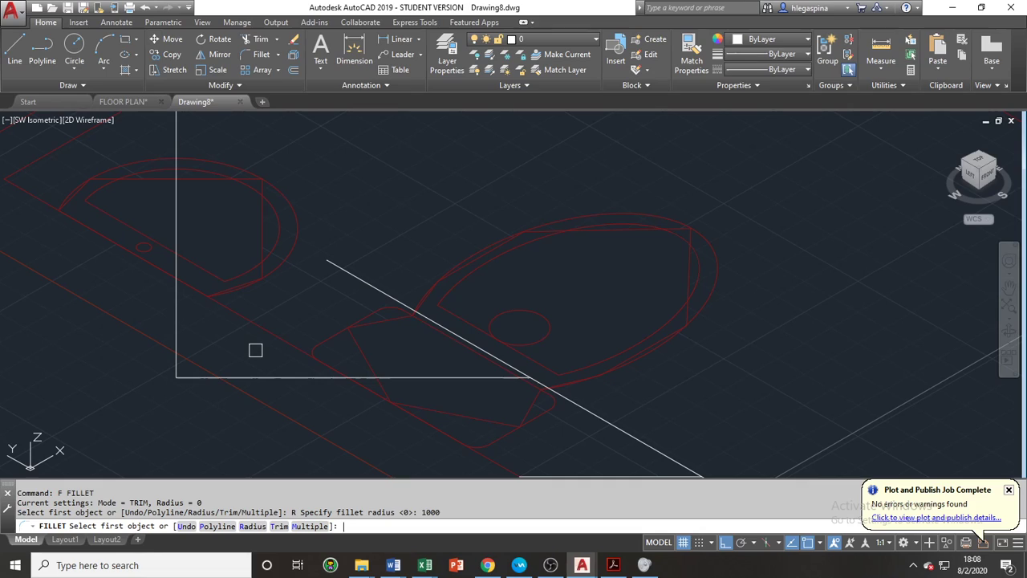
key(Escape)
Fillet the corner between the lavatory's vertical riser and its branch line with a radius of 100.
text(F)
key(Return)
text(R)
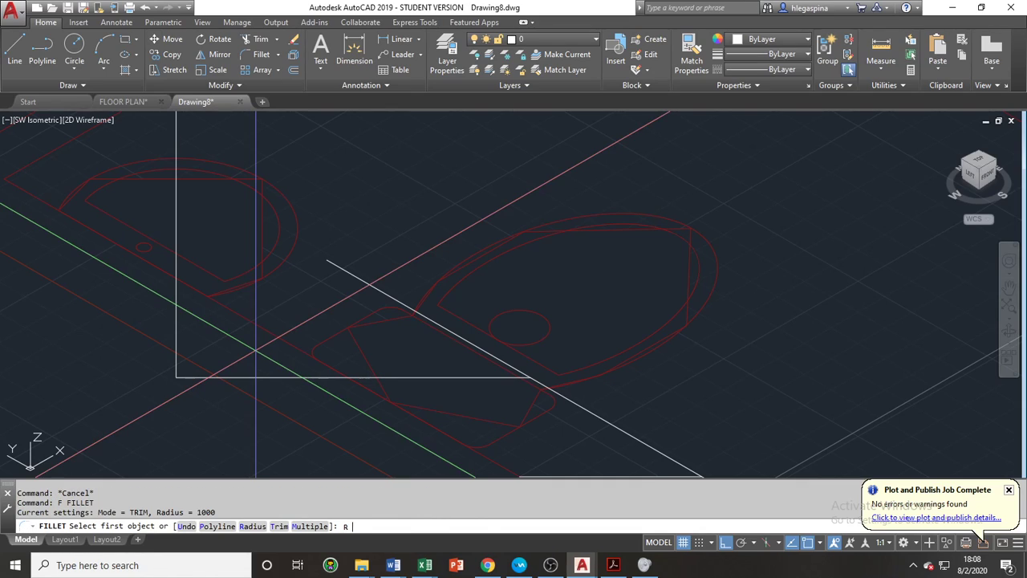
key(Return)
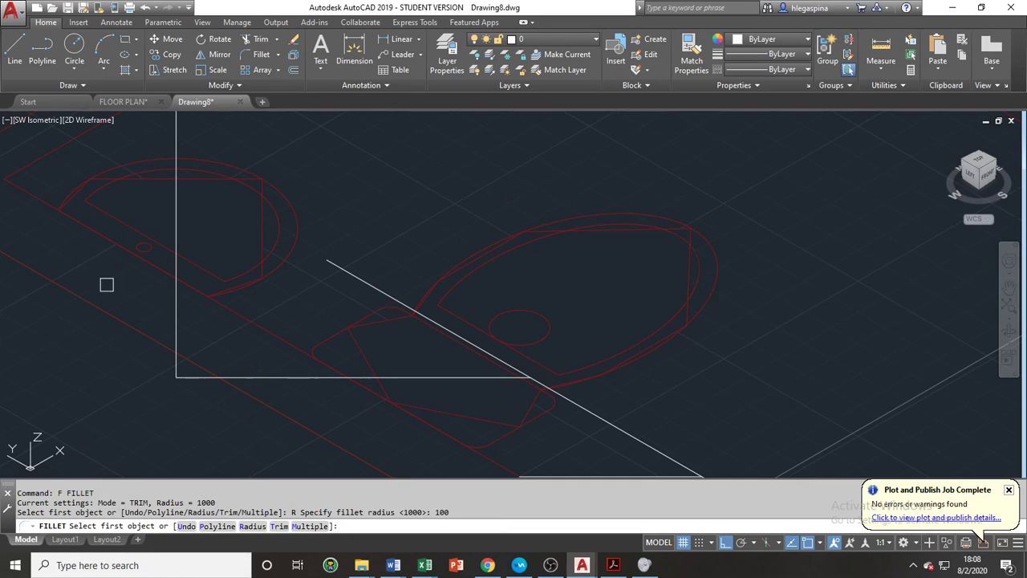
click(172, 299)
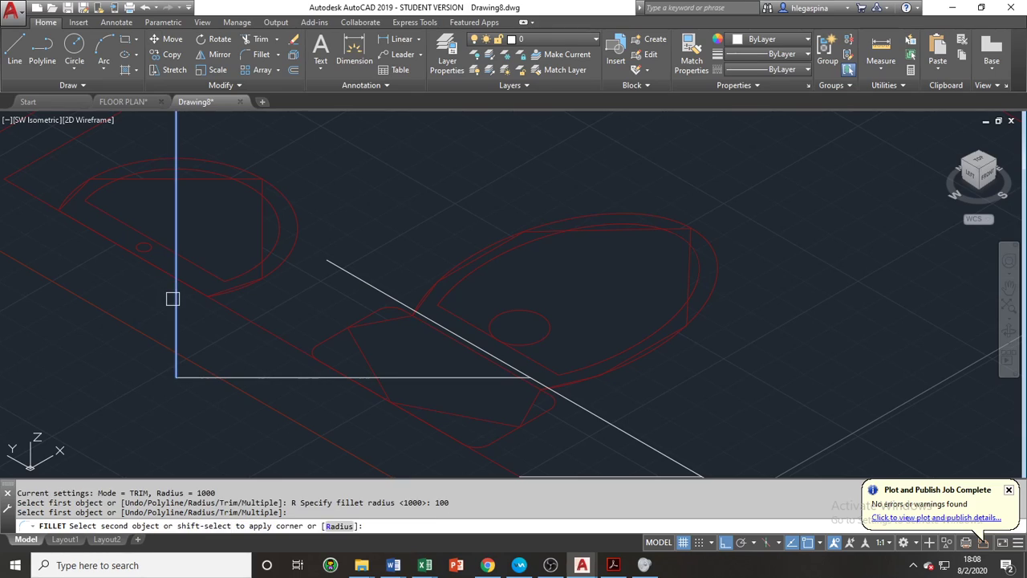
click(266, 381)
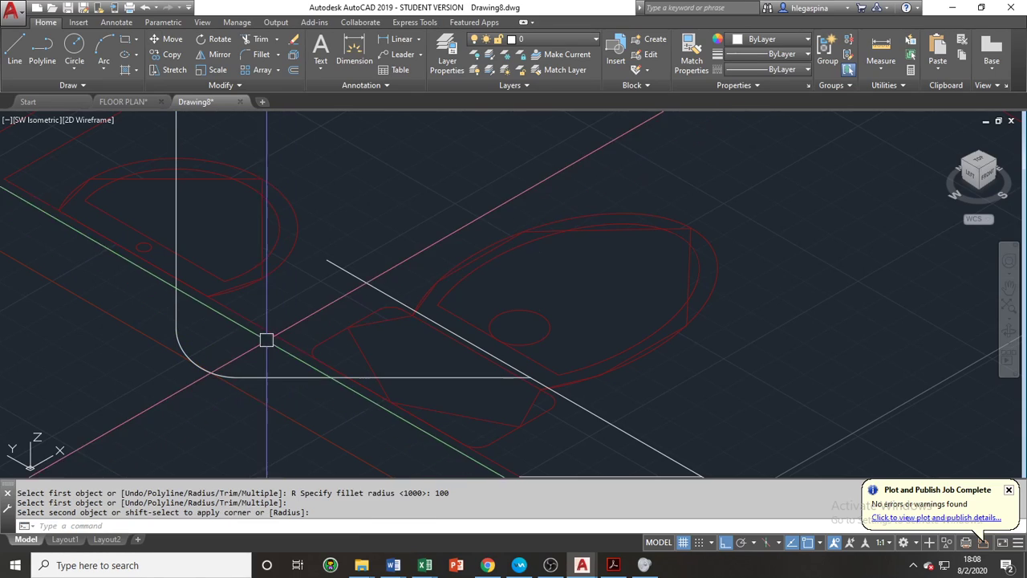
Examine the rounded corner at the foot of the lavatory riser and the neighbouring bathroom branches.
middle_drag(315, 308, 247, 367)
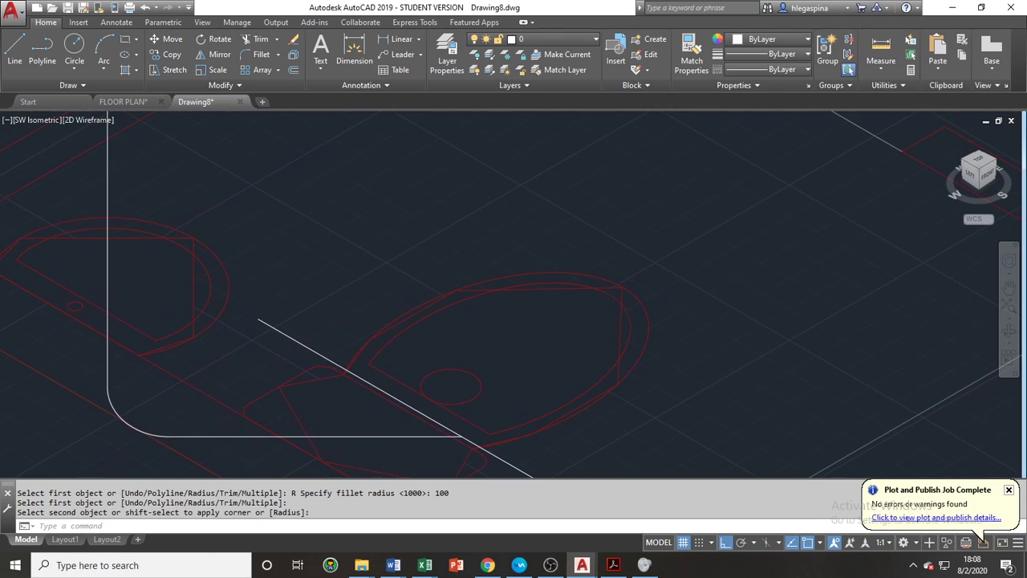
scroll(253, 312, down, 4)
middle_drag(330, 331, 252, 284)
scroll(132, 300, up, 4)
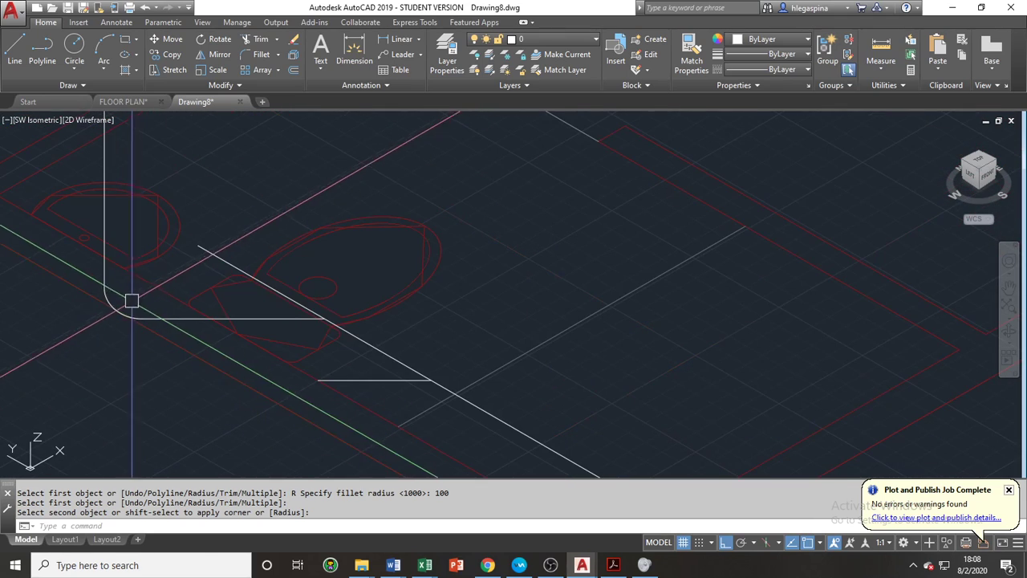
middle_drag(131, 294, 141, 323)
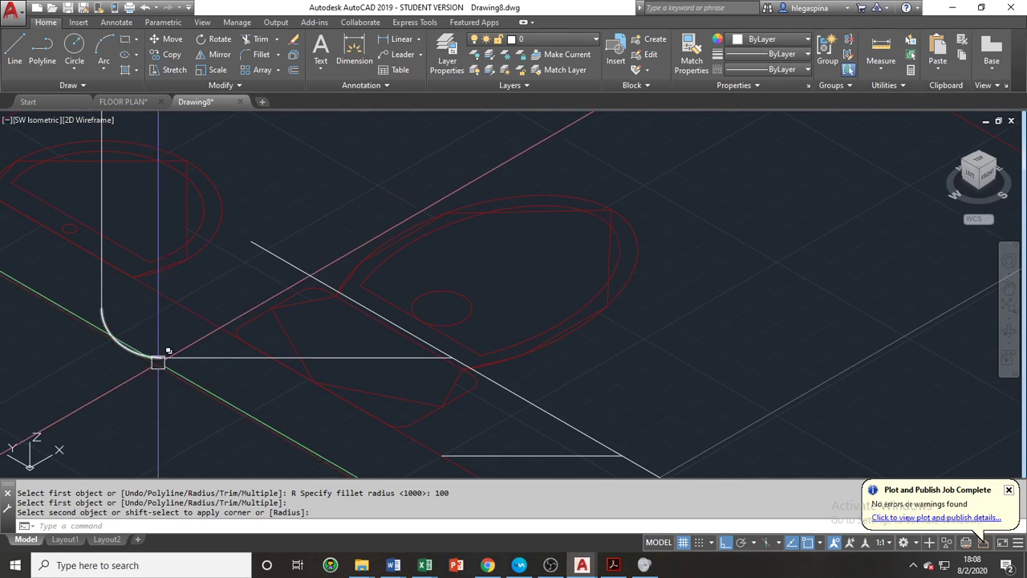
key(Escape)
key(Escape)
middle_drag(216, 339, 230, 366)
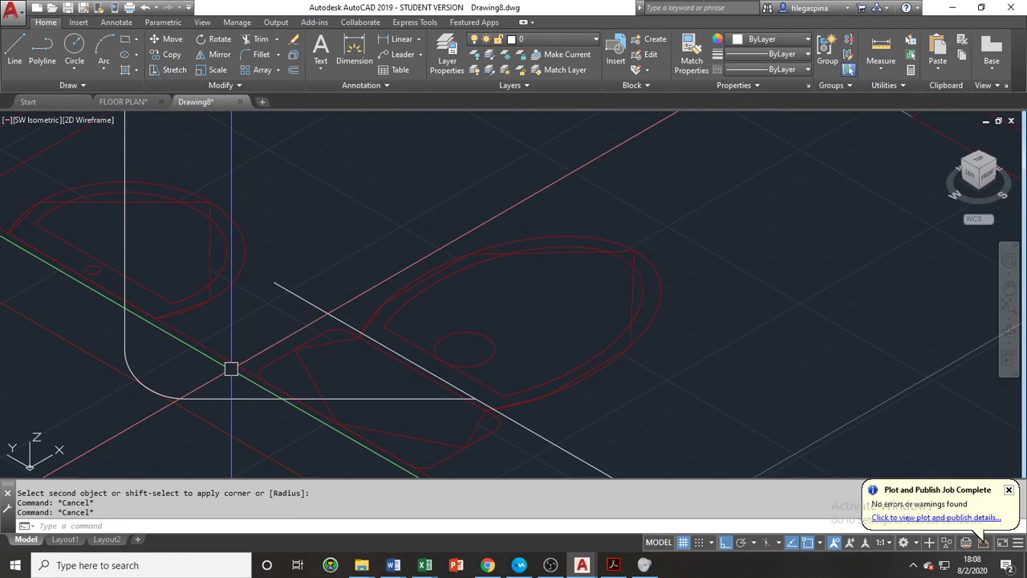
Draw a vertical line 300 units up along Z from the free end of the water closet's branch line.
scroll(248, 337, down, 2)
middle_drag(375, 373, 255, 277)
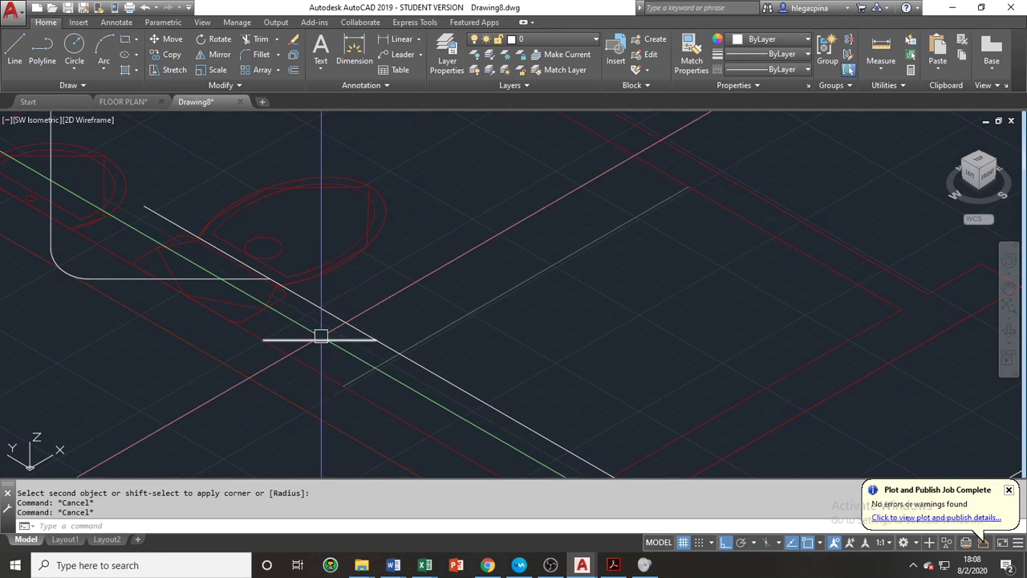
middle_drag(333, 349, 333, 349)
text(l)
key(Return)
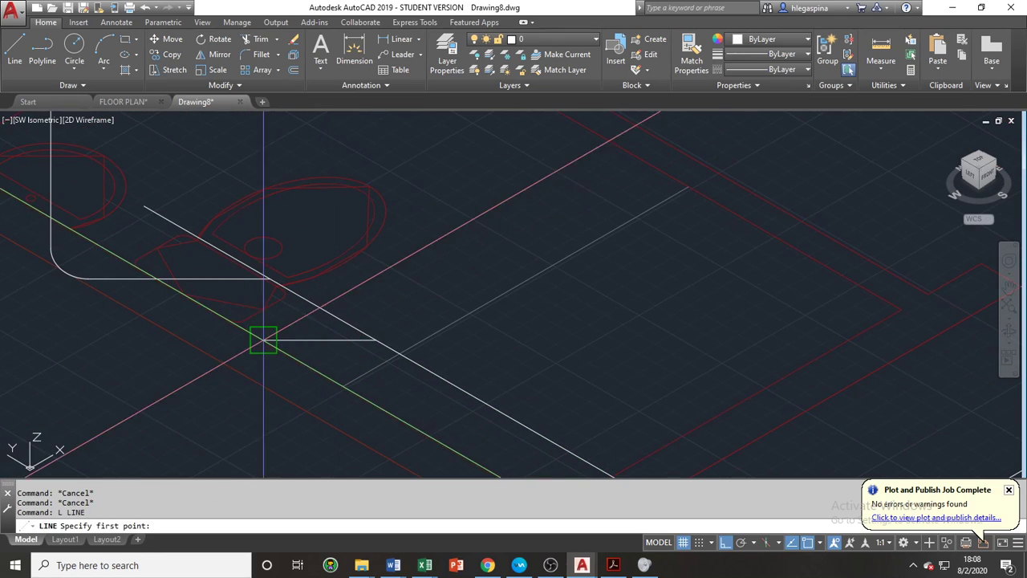
click(264, 339)
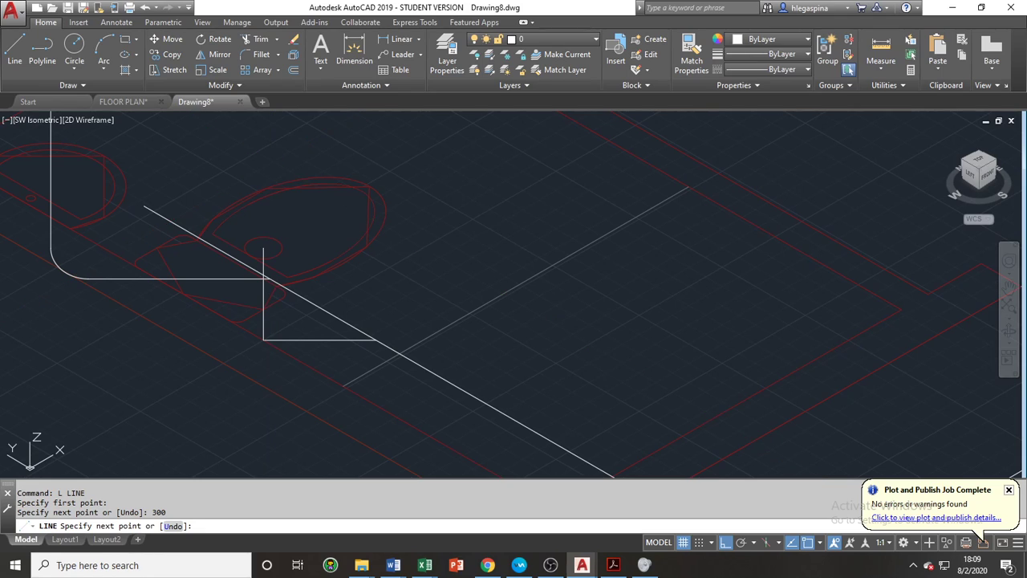
key(Escape)
Fillet the corner between the water closet's vertical riser and its branch line with the radius of 100.
middle_drag(280, 234, 262, 268)
scroll(262, 268, down, 2)
scroll(265, 327, up, 4)
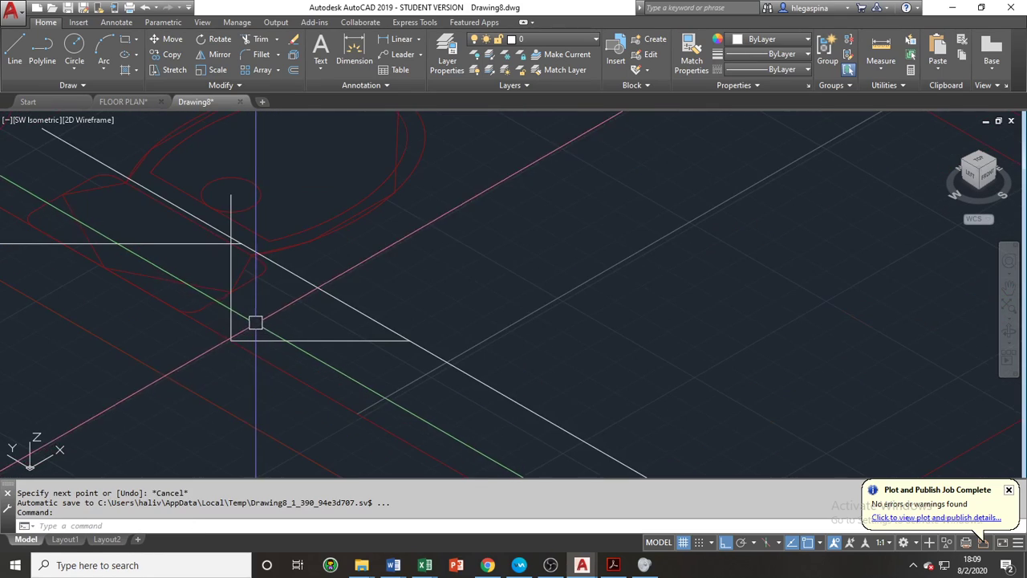
middle_drag(255, 322, 243, 358)
text(f)
key(Return)
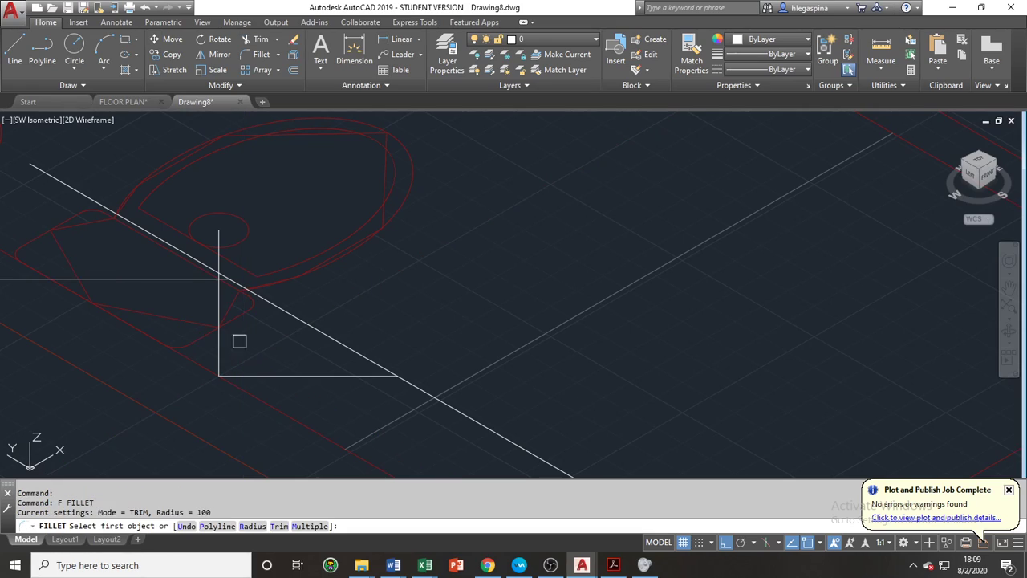
click(220, 307)
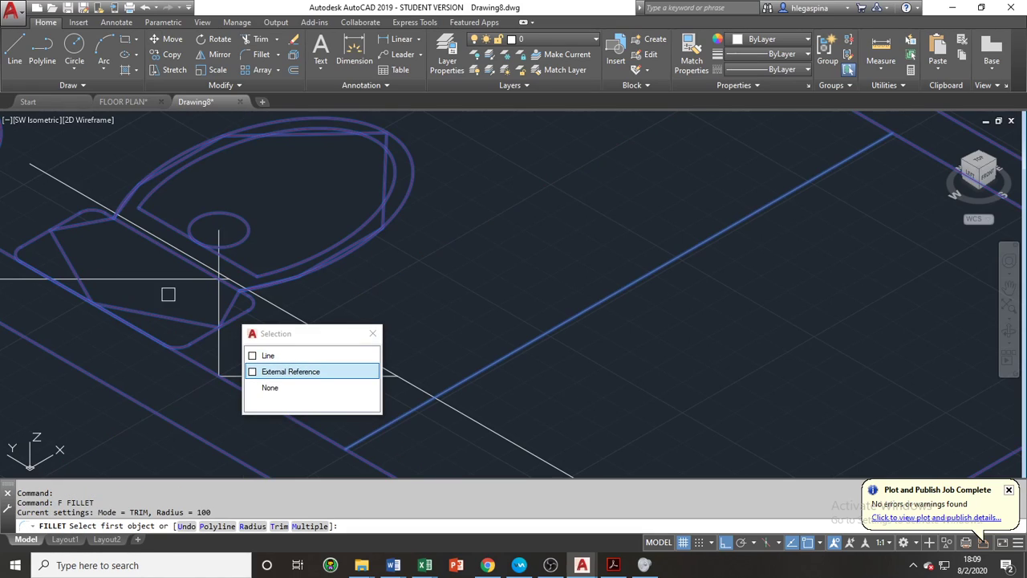
click(214, 263)
click(220, 235)
click(252, 292)
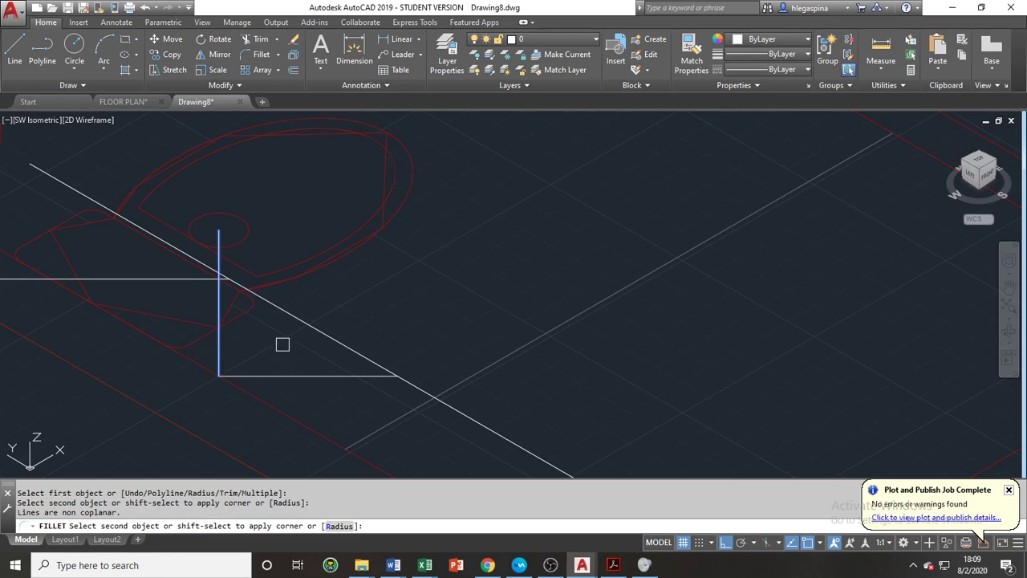
click(322, 377)
Draw a vertical line 300 units up along Z from the free end of the third branch, near the bathroom's wall corner.
scroll(233, 320, down, 2)
middle_drag(335, 347, 202, 239)
scroll(203, 239, down, 3)
scroll(333, 382, up, 5)
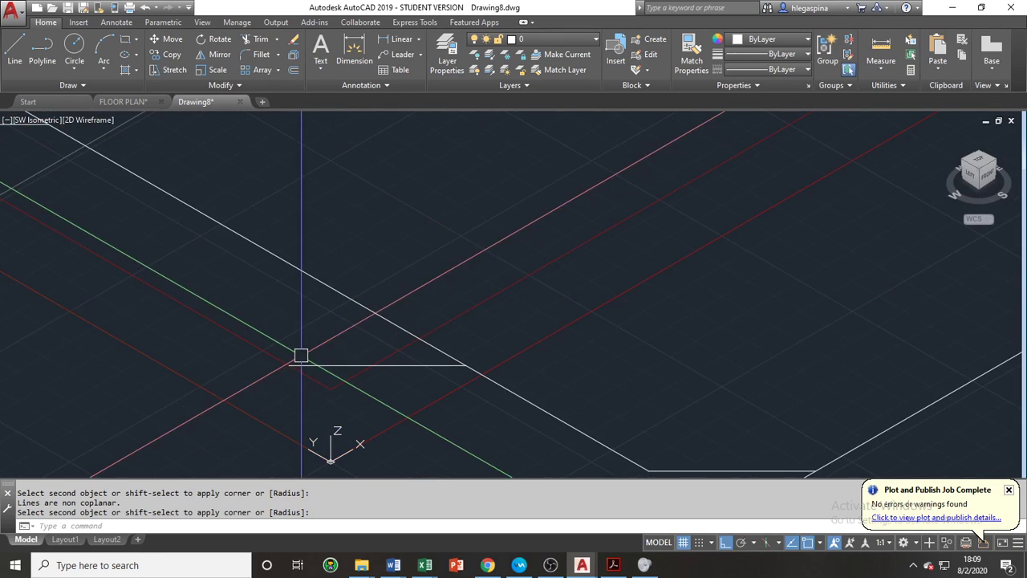
text(l)
key(Return)
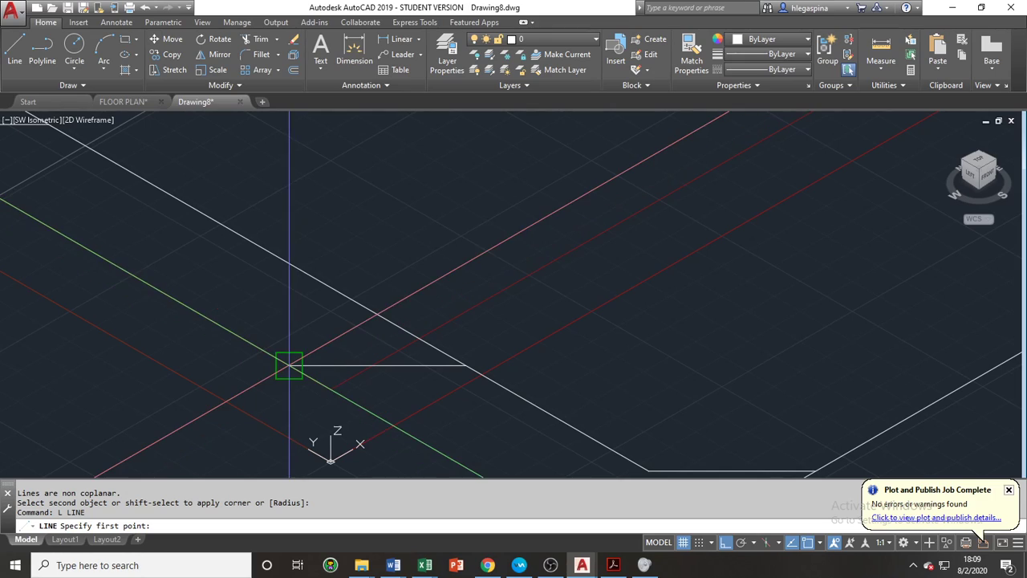
click(289, 365)
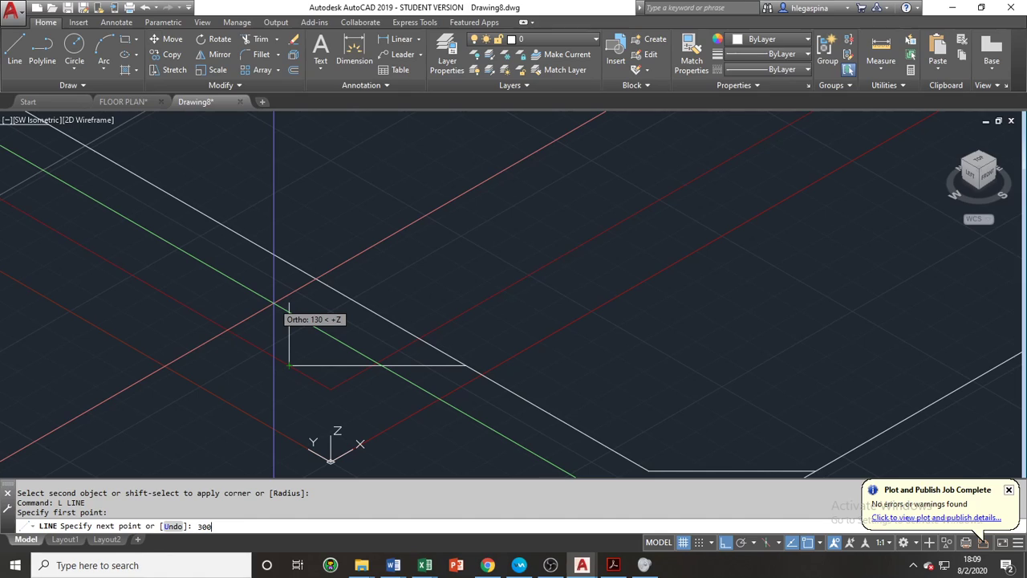
key(Escape)
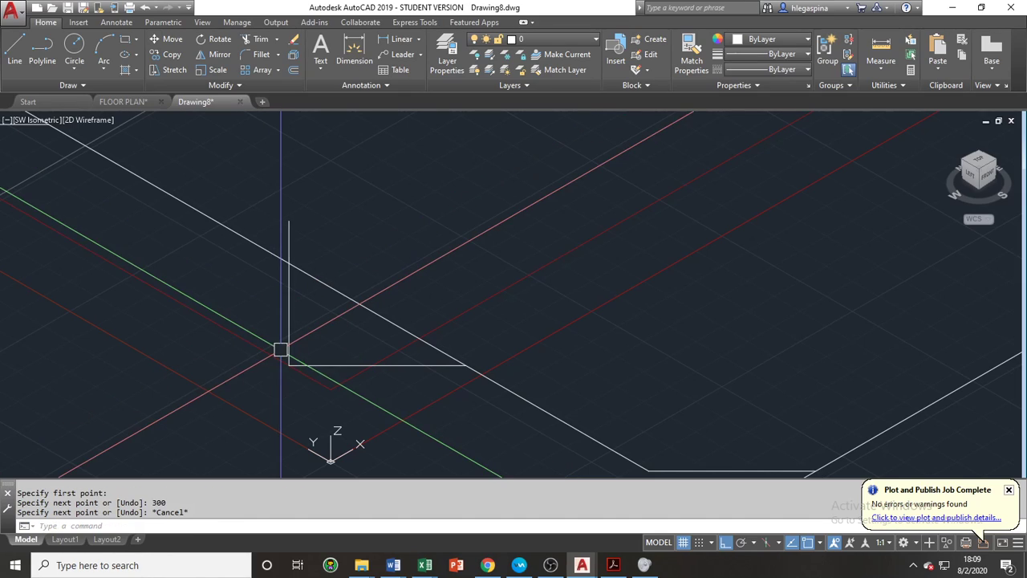
Fillet the corner between the third branch's vertical riser and its horizontal line with the radius of 100.
text(f)
key(Return)
click(289, 281)
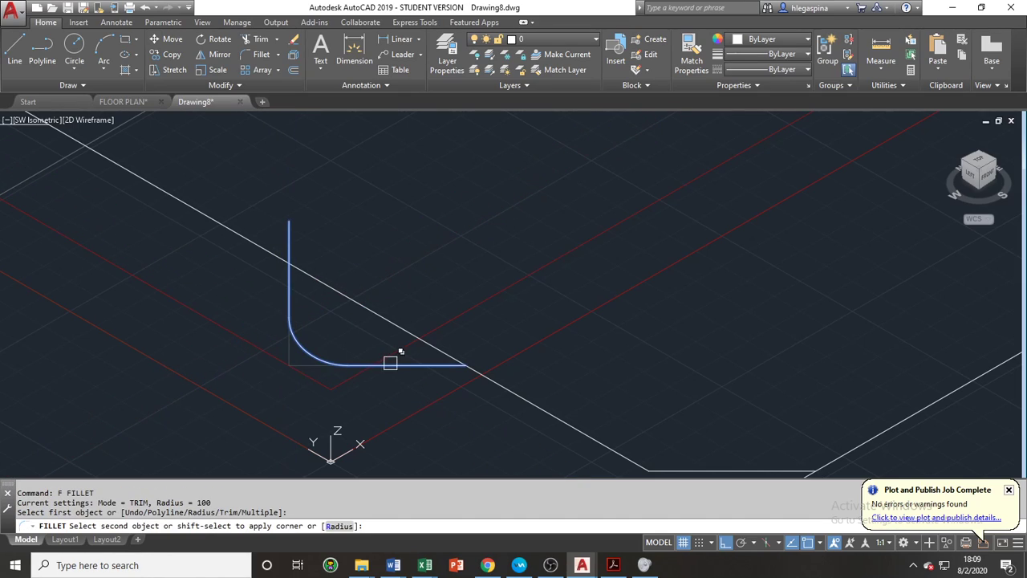
click(391, 363)
click(344, 357)
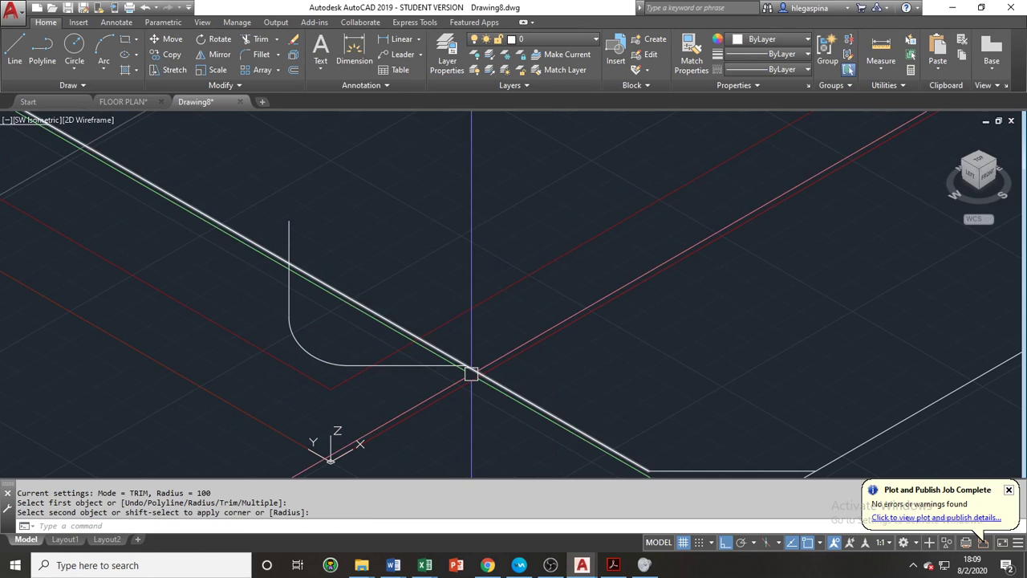
Fillet the corner between the lavatory's long riser and the trap's upper segment with a radius of 30.
scroll(471, 374, down, 5)
middle_drag(328, 362, 396, 370)
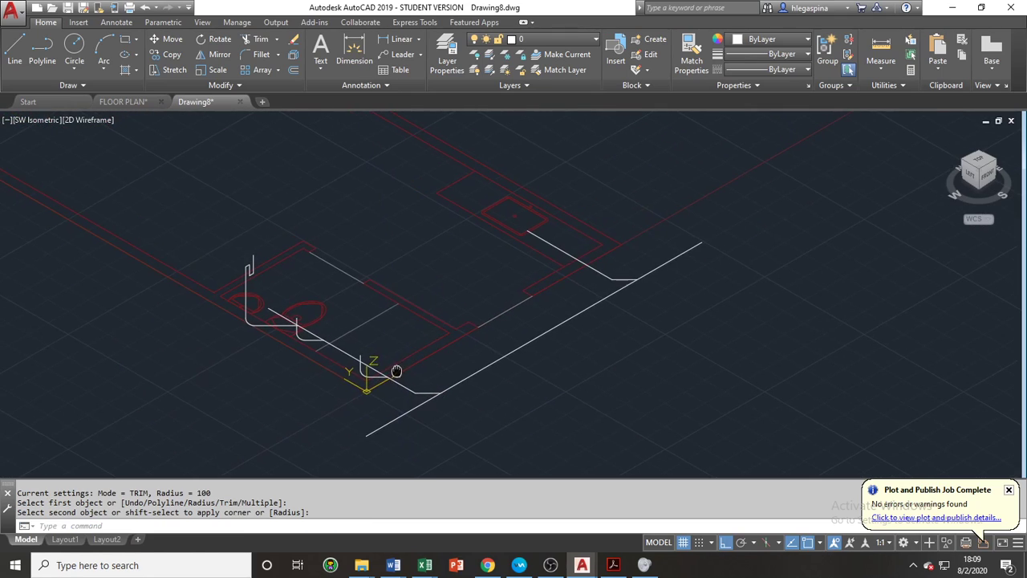
scroll(332, 344, up, 6)
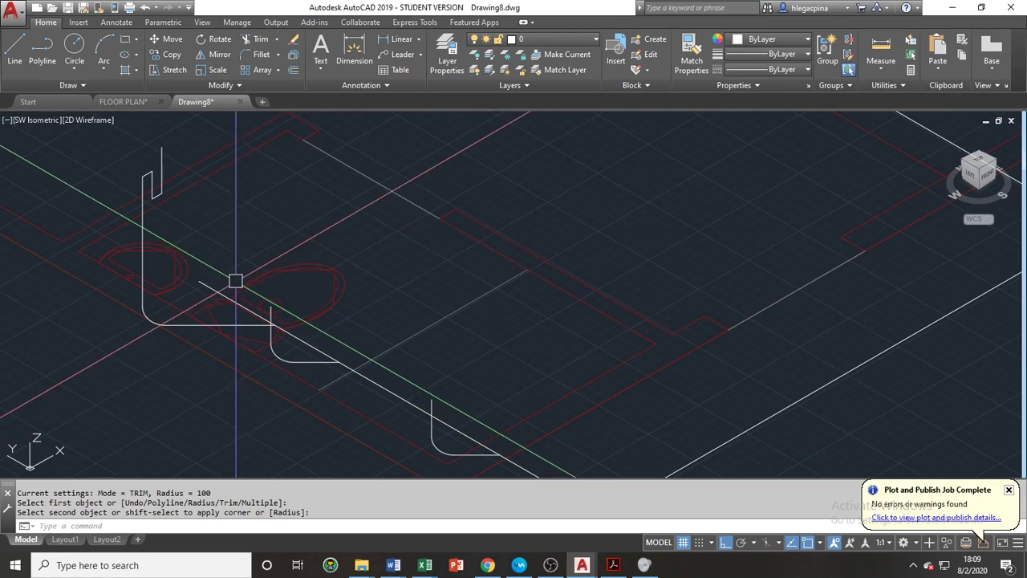
mouse_move(235, 280)
middle_down()
mouse_move(207, 271)
mouse_move(314, 267)
mouse_move(305, 264)
mouse_move(280, 295)
mouse_move(195, 252)
mouse_move(263, 294)
middle_up()
scroll(178, 187, up, 6)
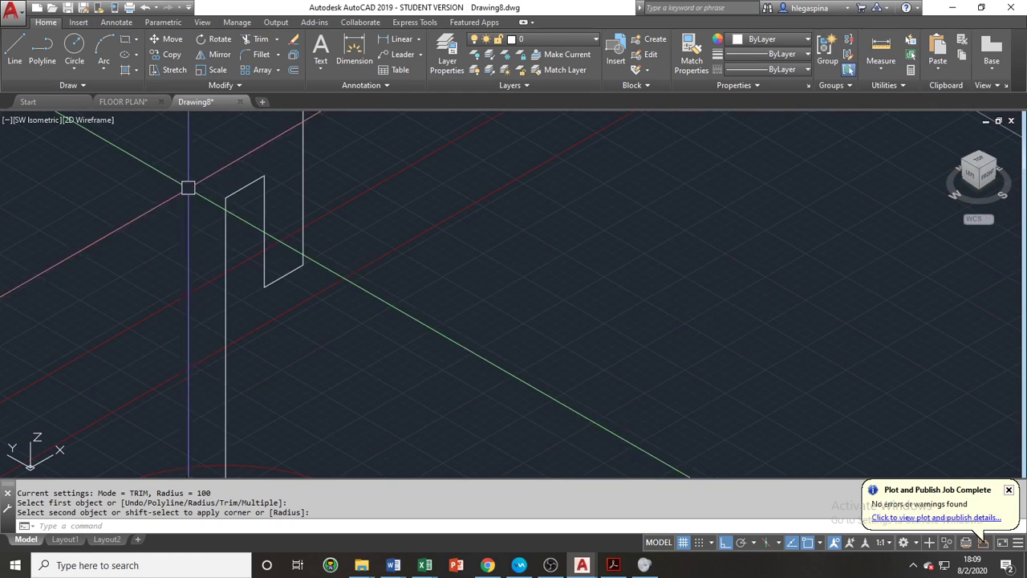
text(F)
key(Return)
text(R)
key(Return)
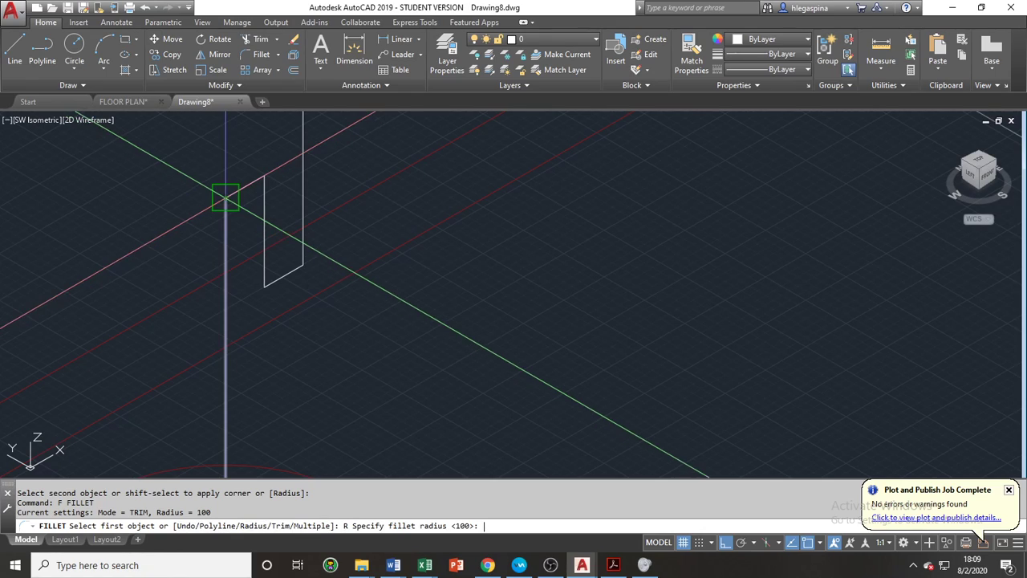
text(30)
key(Return)
click(228, 232)
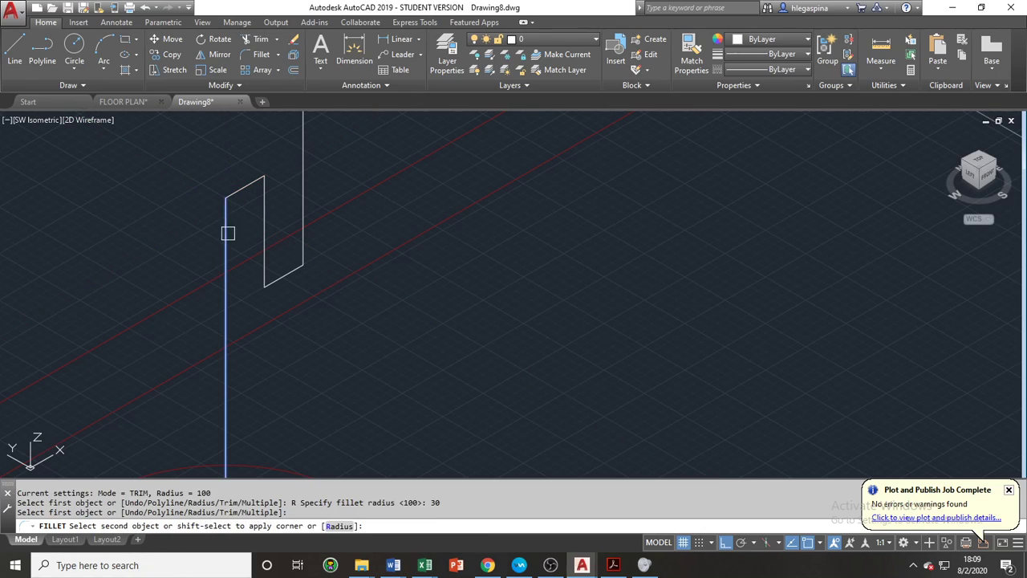
click(242, 189)
Fillet the trap's other upper corner, between its upper segment and the middle vertical line, with the radius of 30.
scroll(249, 183, up, 5)
key(Return)
click(252, 183)
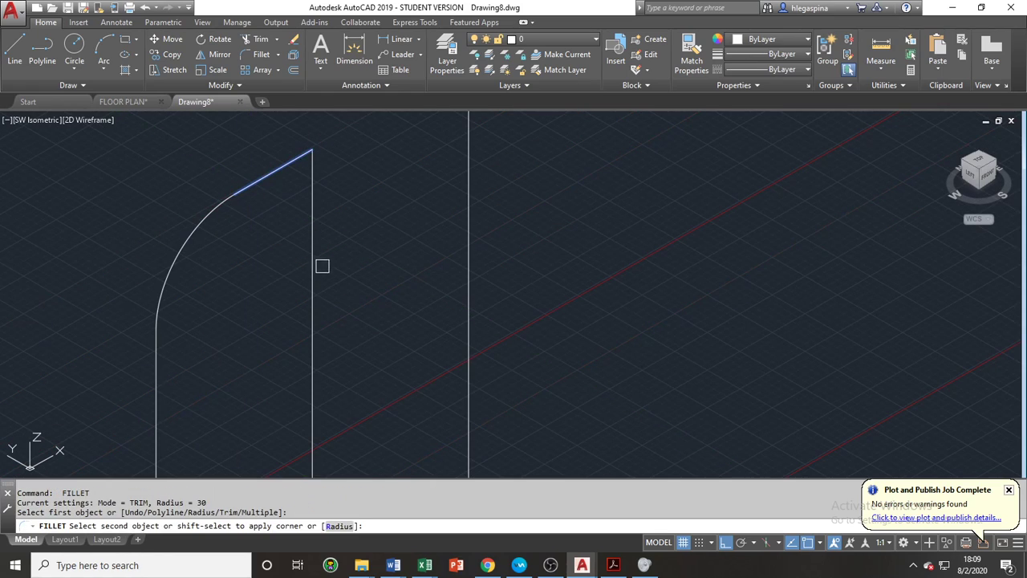
click(307, 288)
Fillet both lower corners of the lavatory trap with the radius of 30.
scroll(302, 285, down, 4)
key(Return)
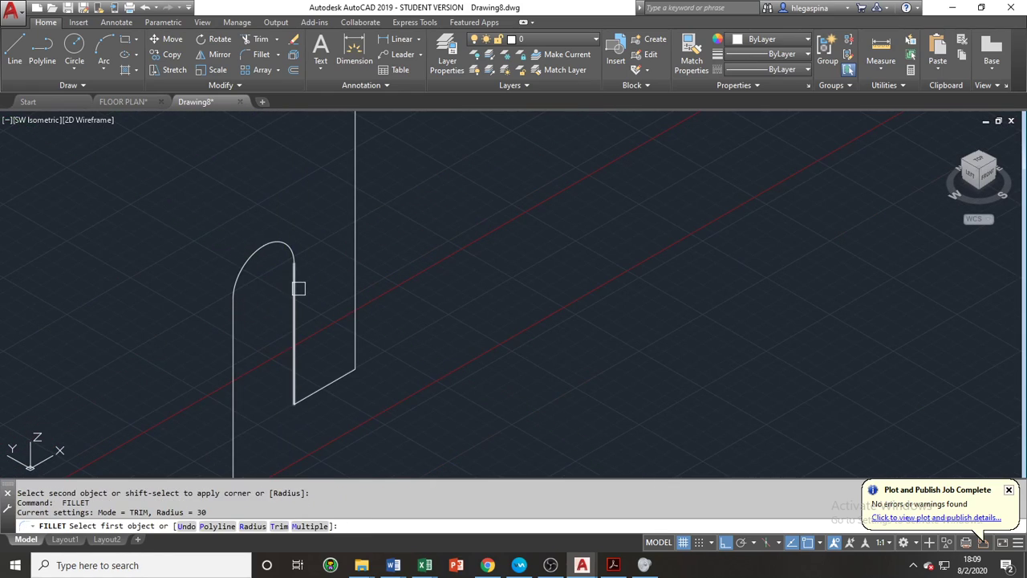
click(298, 289)
click(327, 387)
key(Return)
click(341, 369)
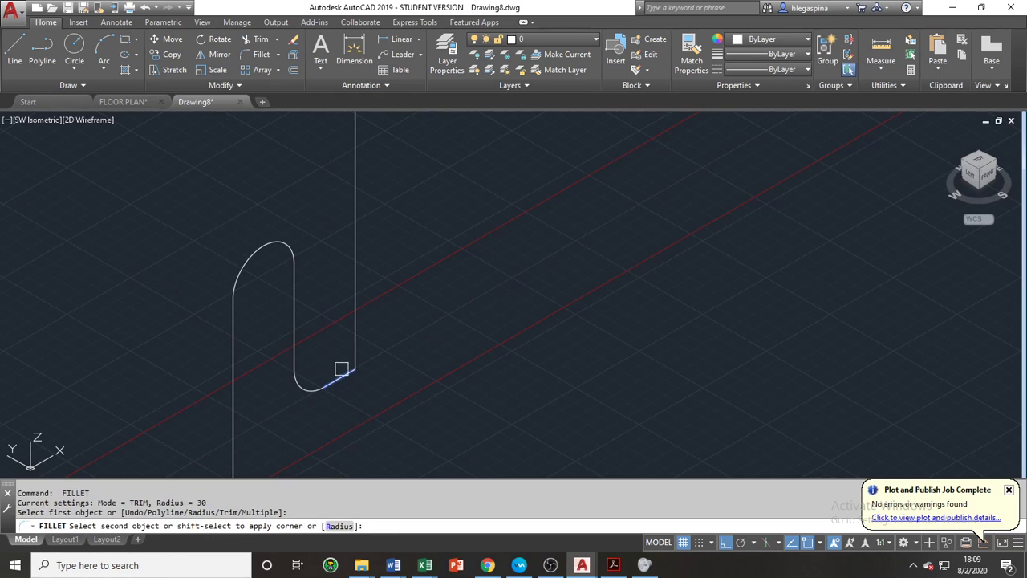
click(358, 275)
Draw a vertical line 300 units up along Z from the free end of the bathroom's main drain line, between the lavatory and water closet.
scroll(292, 326, down, 4)
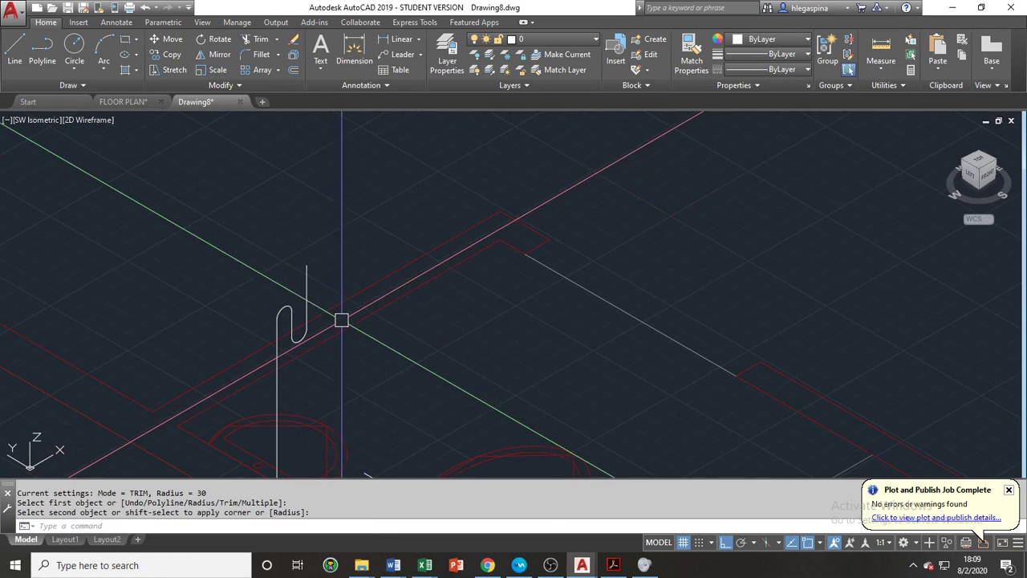
middle_drag(365, 370, 314, 257)
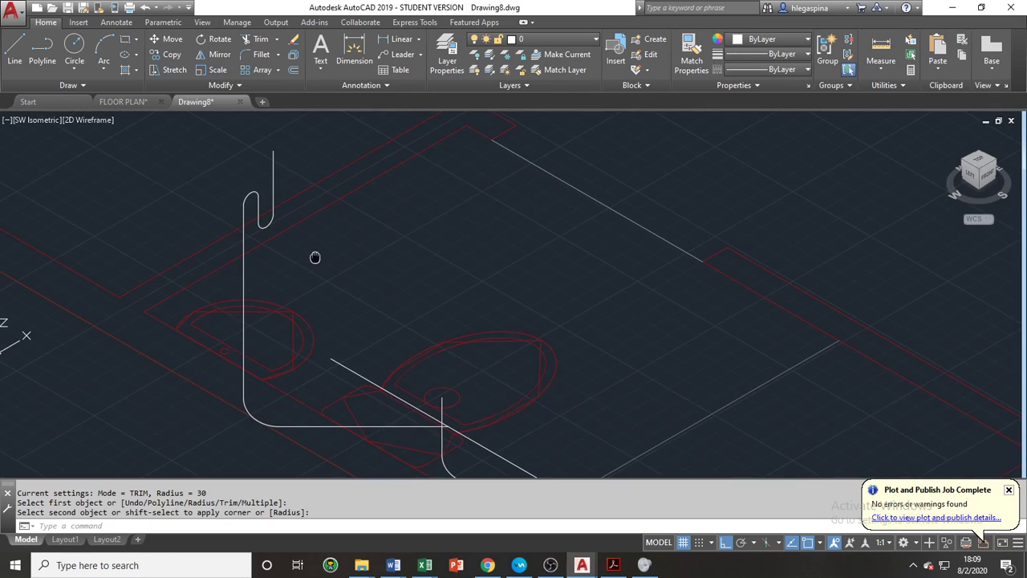
key(Return)
click(330, 358)
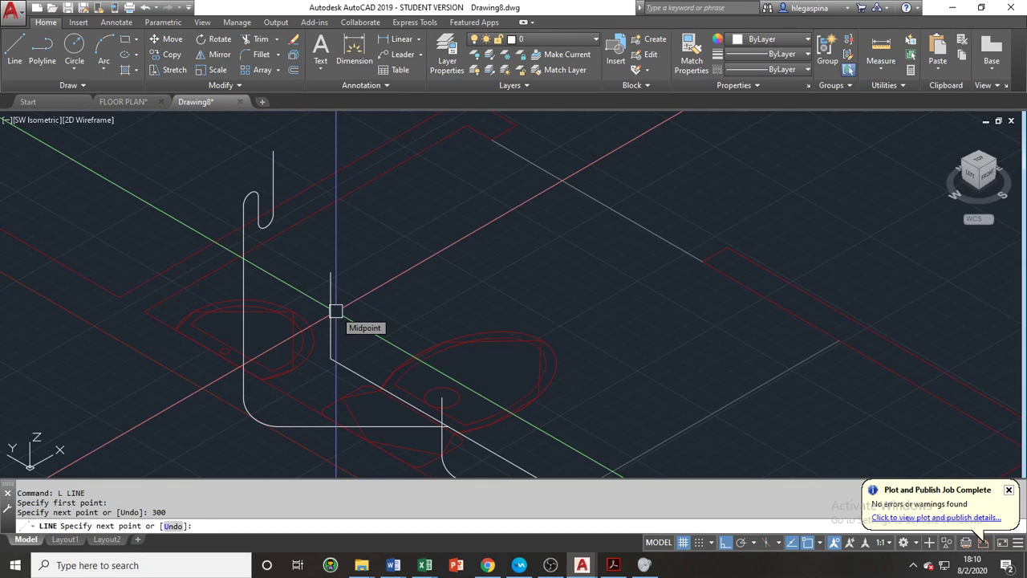
key(Escape)
Fillet the corner between the new vertical line and the bathroom's main drain line with a radius of 100.
key(Return)
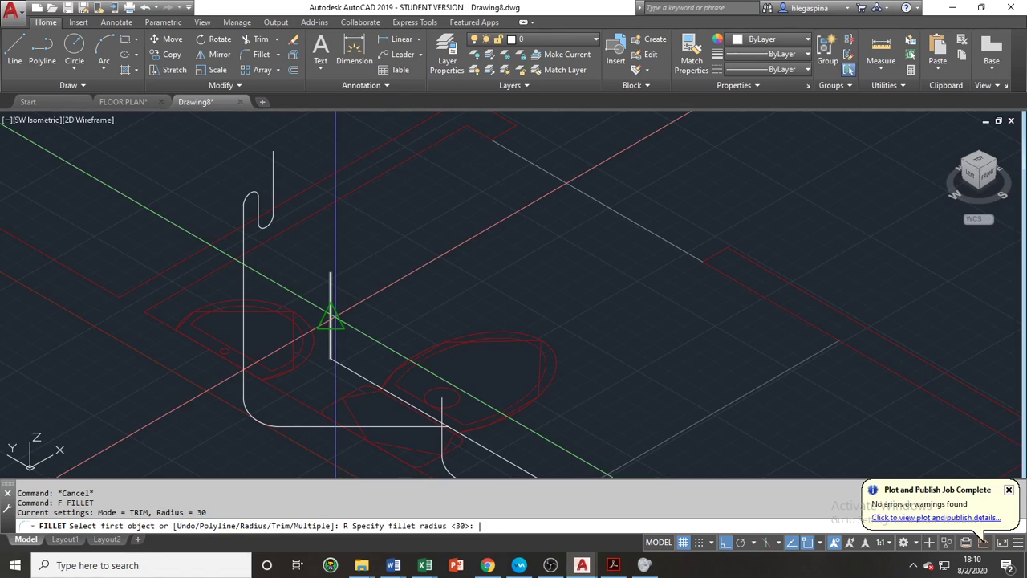
text(100)
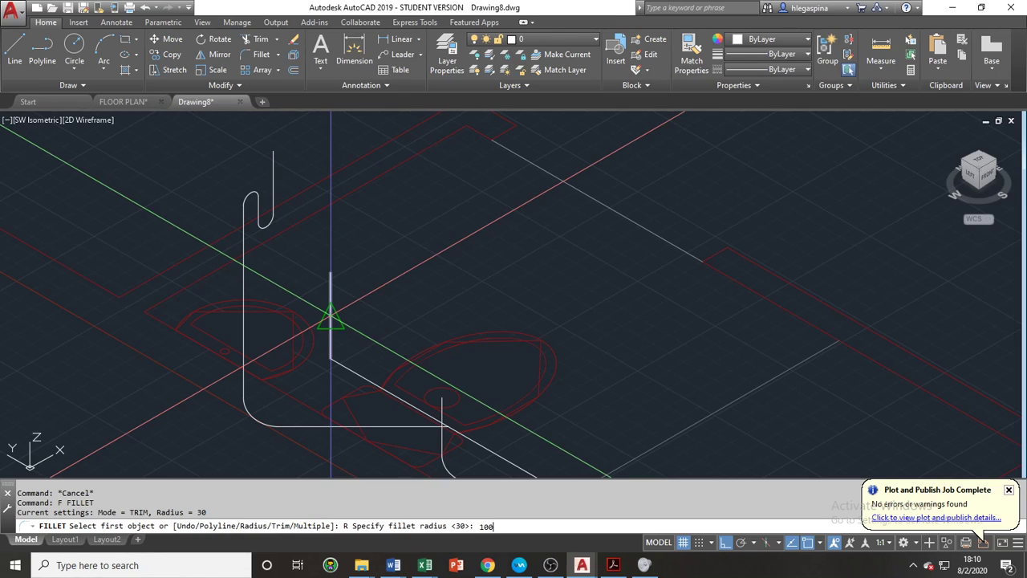
key(Return)
click(333, 313)
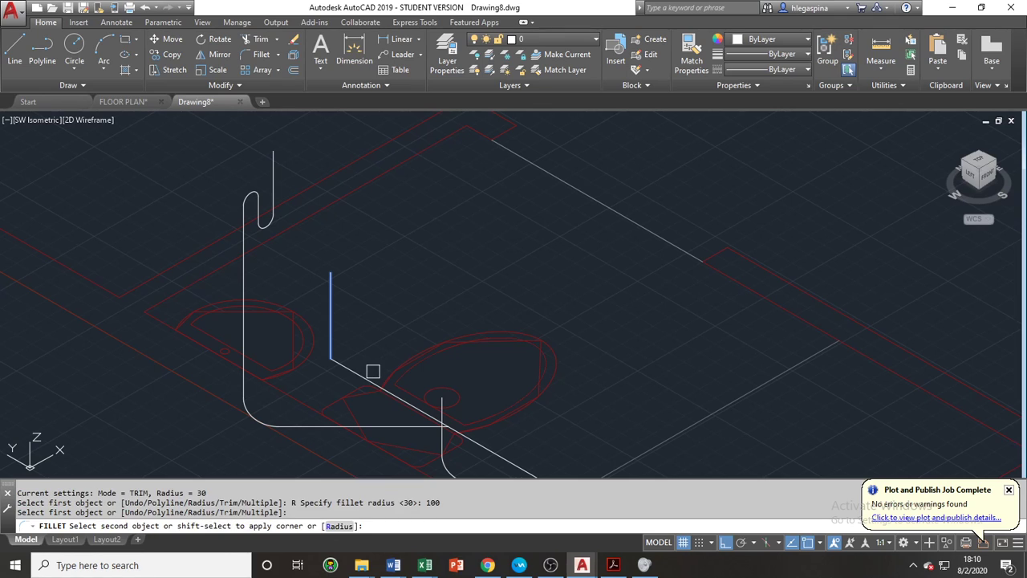
click(364, 374)
Fillet the bend where the bathroom's main drain line meets the short connector to the outer drain line, with a radius of 100.
scroll(390, 171, down, 5)
middle_drag(437, 269, 322, 306)
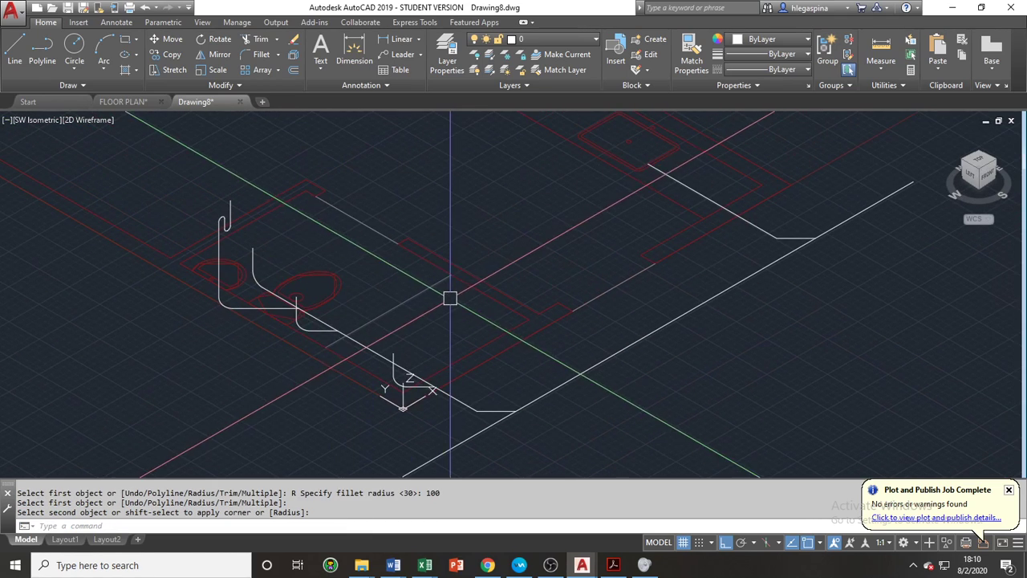
middle_drag(452, 298, 360, 349)
mouse_move(429, 326)
middle_down()
mouse_move(305, 307)
mouse_move(365, 302)
middle_up()
scroll(328, 424, up, 6)
text(F)
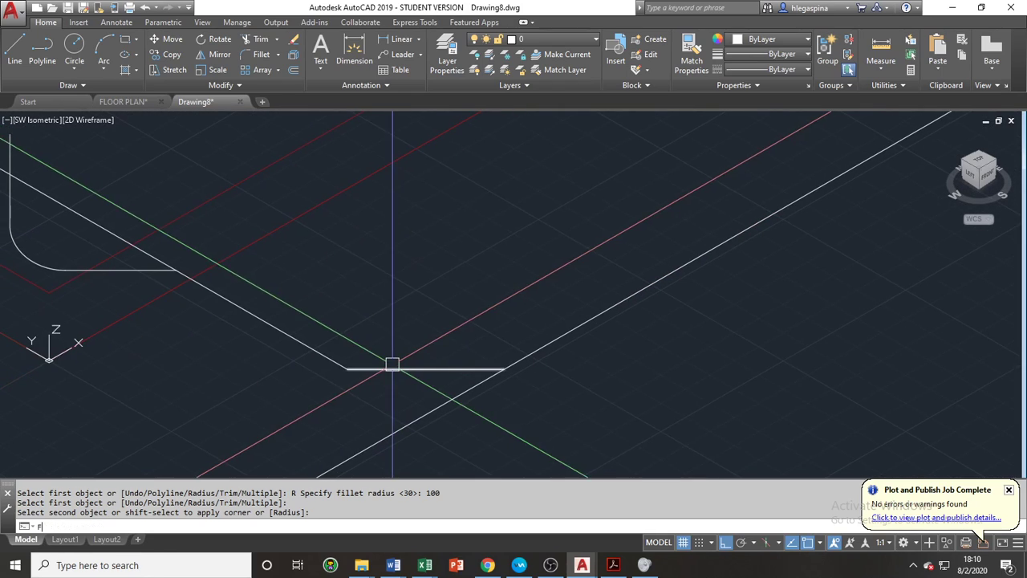
key(Return)
text(R)
key(Return)
key(Return)
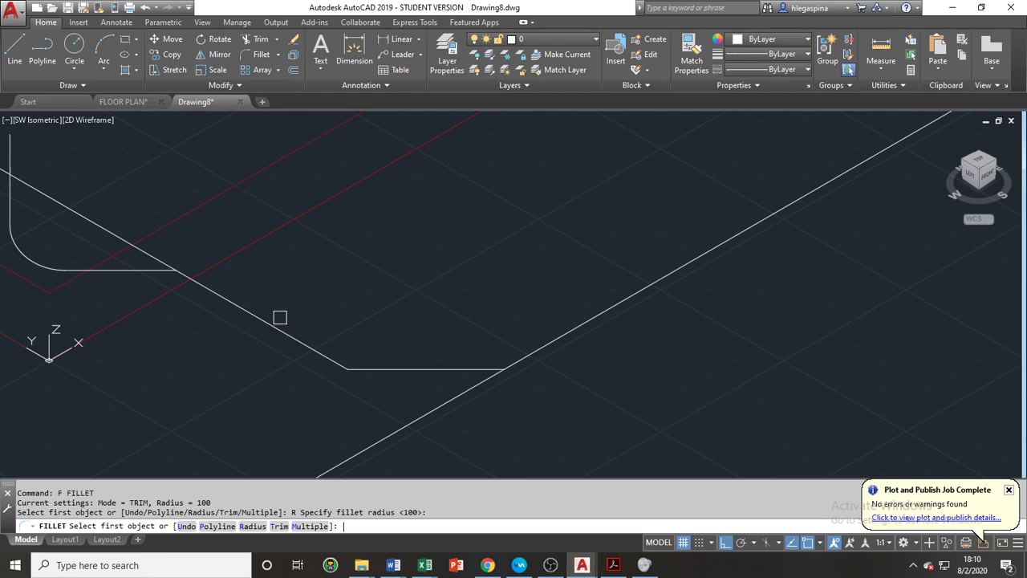
click(268, 321)
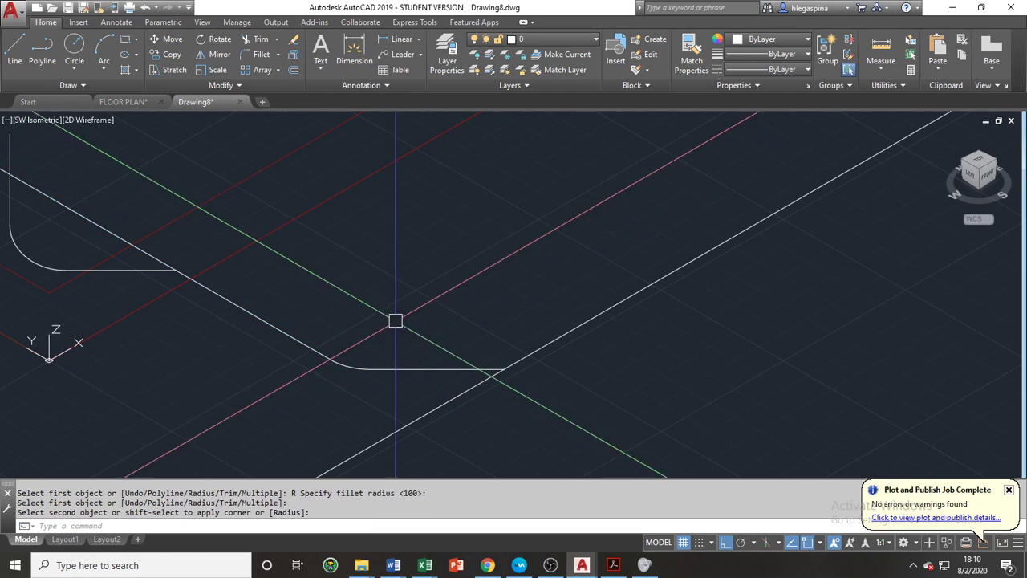
Fillet the bend between the kitchen sink's drain line and its short connector to the outer drain line with the radius of 100.
middle_drag(373, 293, 493, 351)
scroll(493, 350, down, 6)
middle_drag(616, 270, 325, 443)
scroll(408, 367, down, 2)
scroll(408, 367, up, 4)
key(Return)
click(455, 373)
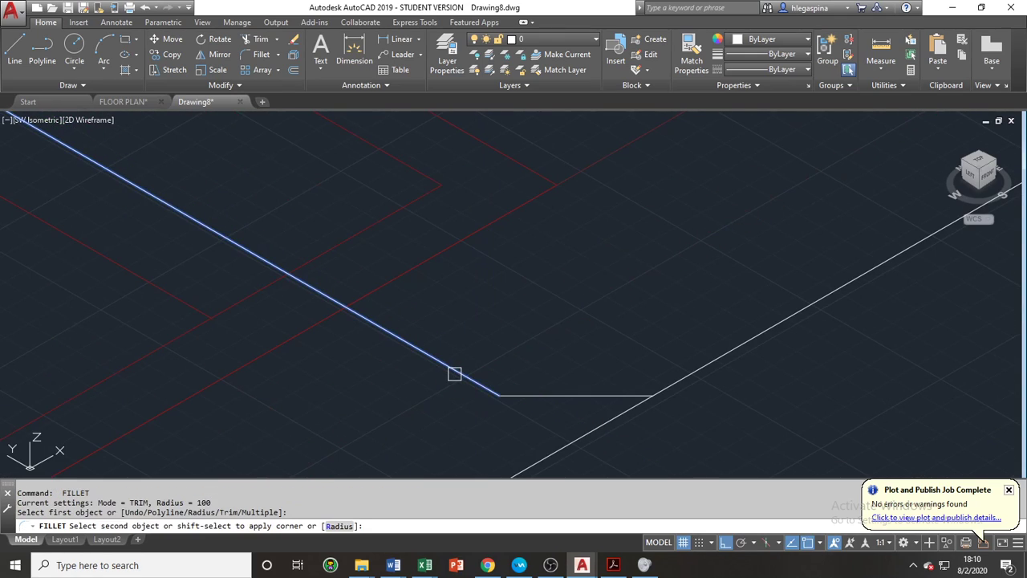
click(540, 404)
Select the lavatory's vertical riser together with its rounded trap.
scroll(537, 296, down, 2)
mouse_move(300, 342)
middle_down()
mouse_move(537, 296)
mouse_move(674, 230)
middle_up()
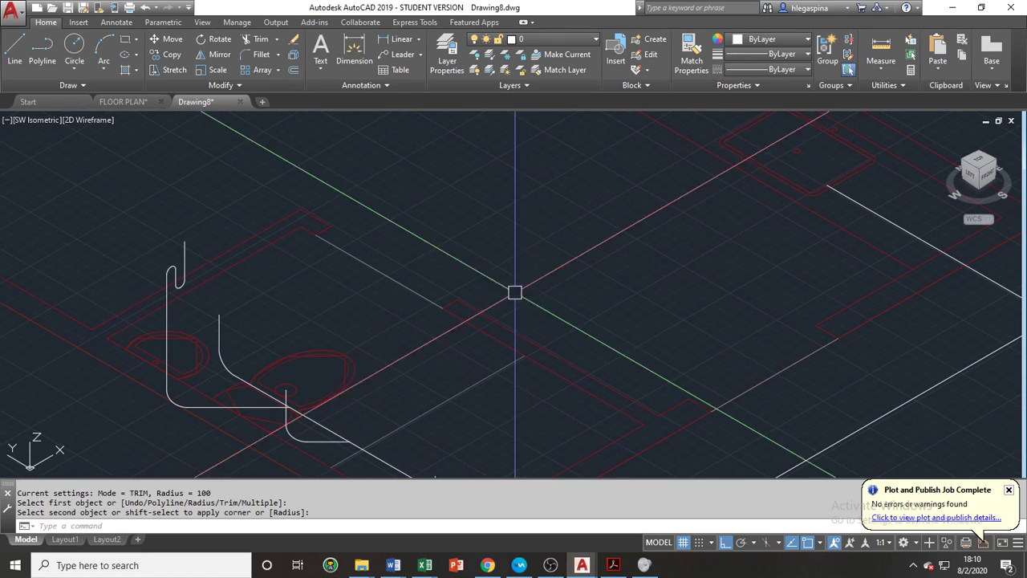
mouse_move(397, 318)
middle_down()
mouse_move(440, 343)
mouse_move(427, 357)
middle_up()
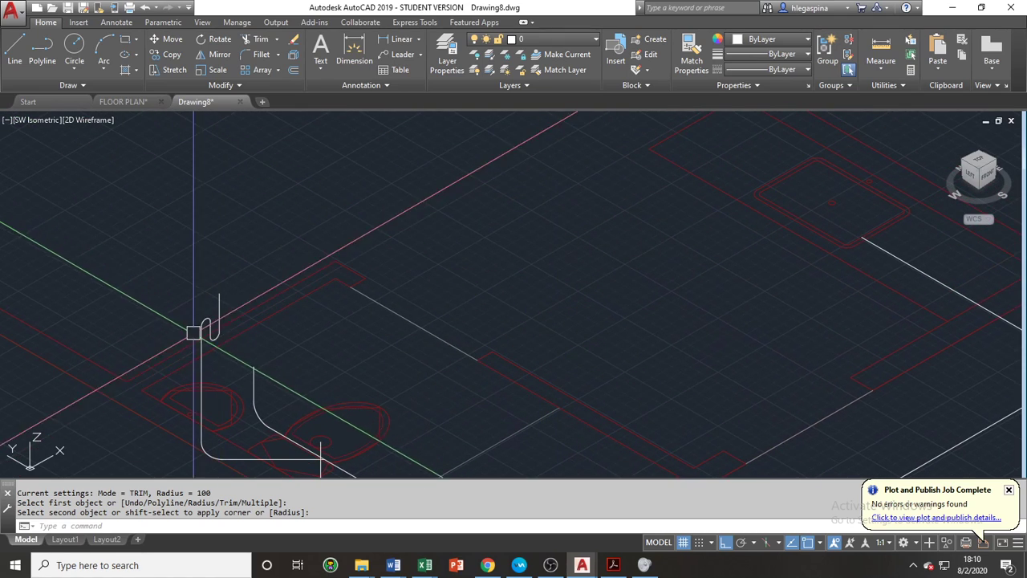
click(169, 265)
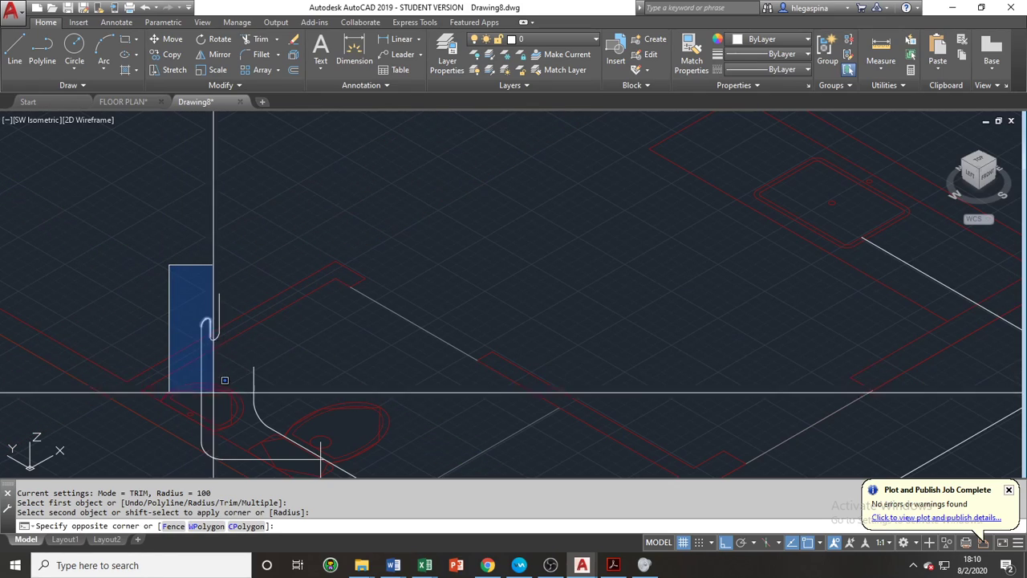
middle_drag(220, 407, 197, 366)
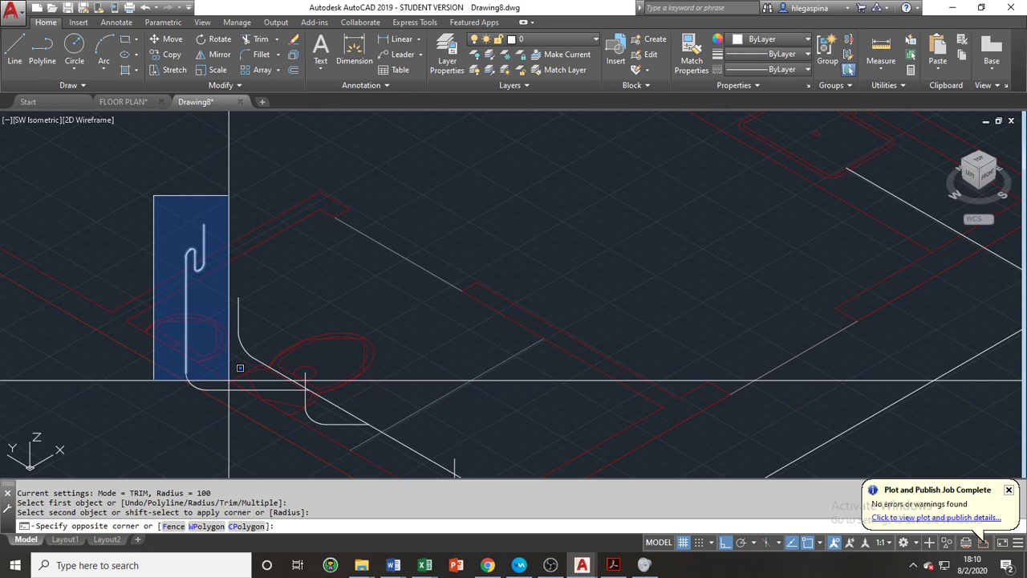
click(229, 381)
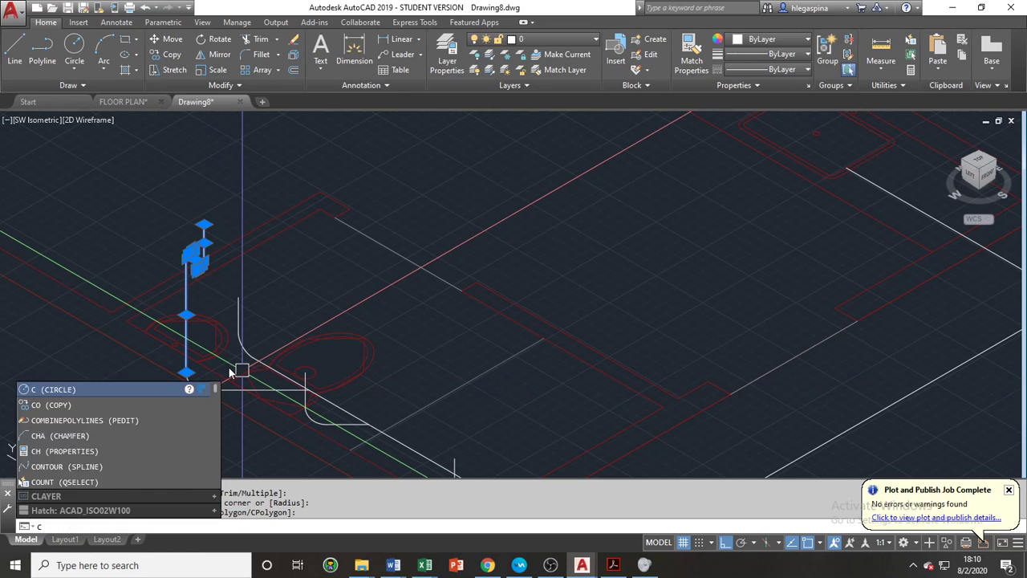
key(Escape)
click(170, 420)
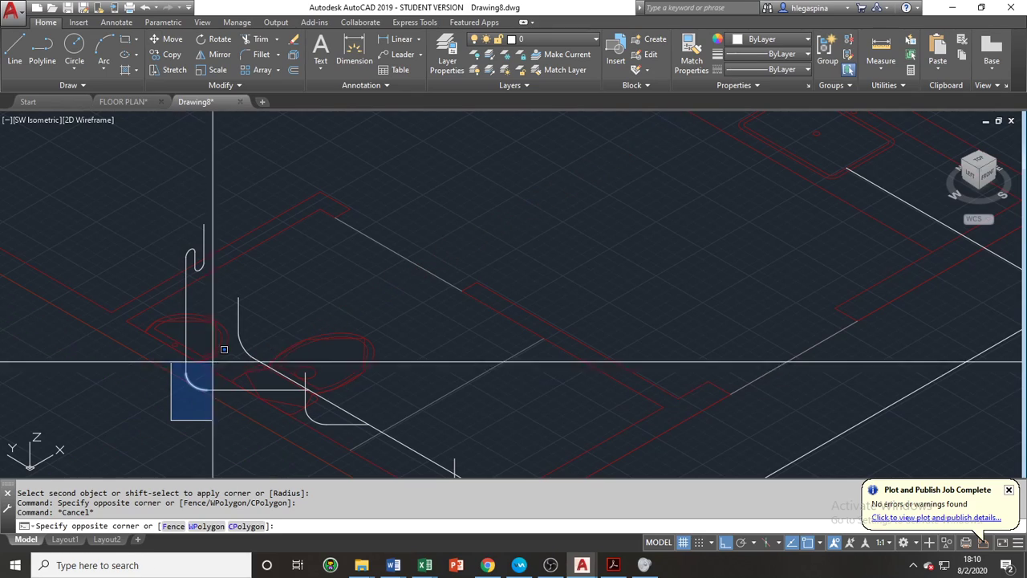
click(216, 162)
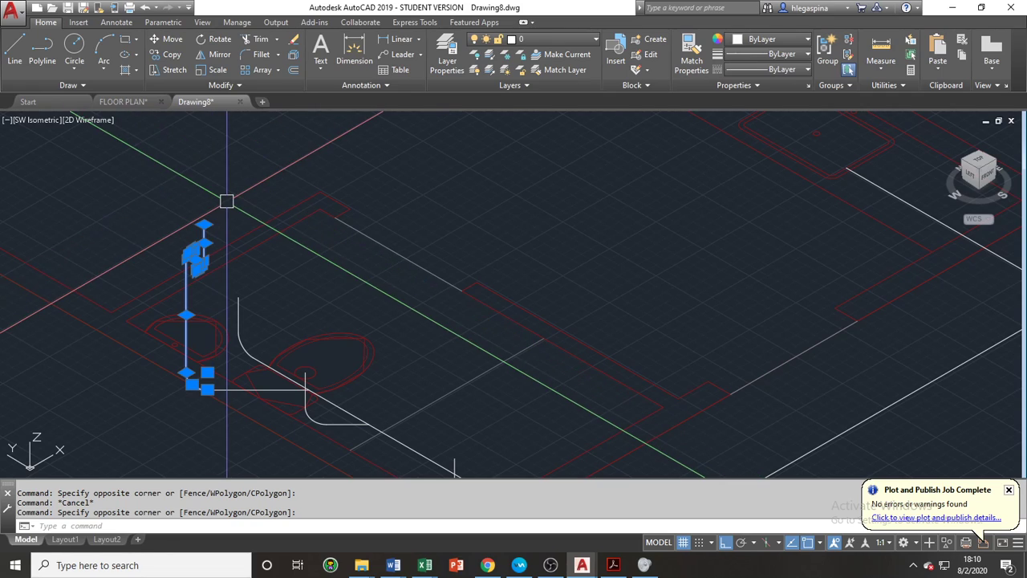
key(Escape)
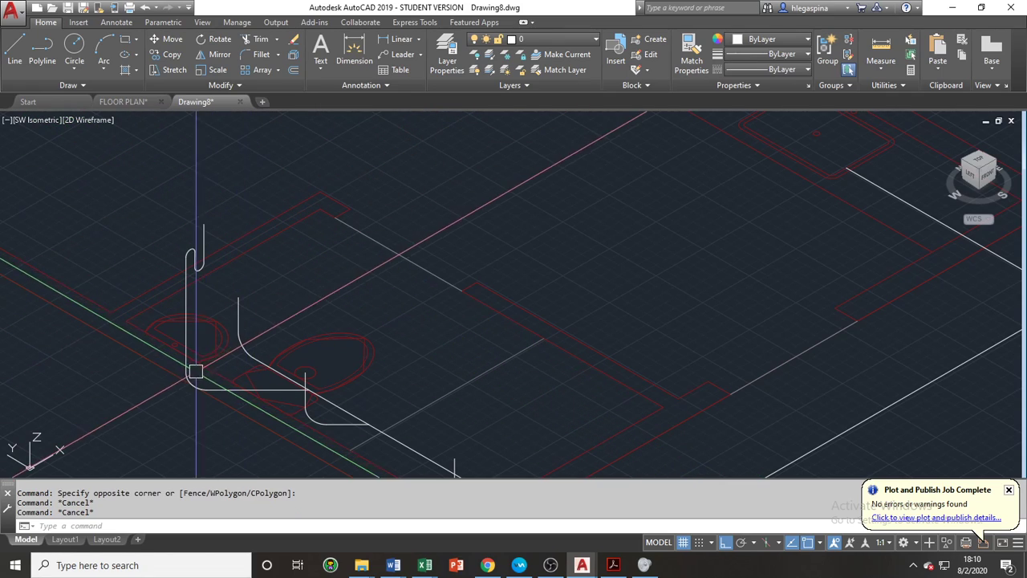
Erase the fillet arc joining the foot of the trap riser beside the lavatory to its horizontal branch line.
scroll(196, 375, up, 2)
middle_drag(198, 380, 217, 319)
click(207, 325)
text(E)
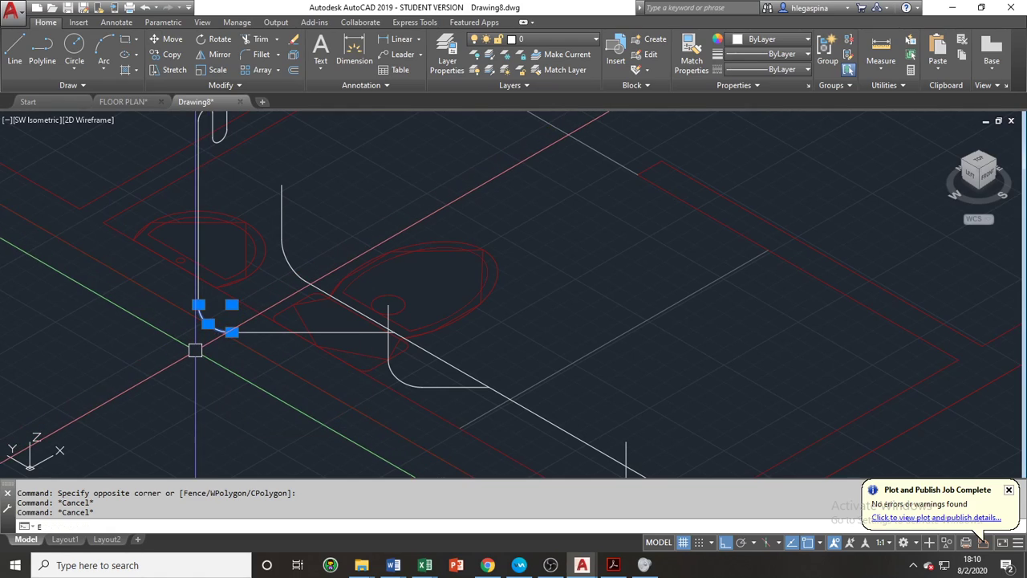
key(Escape)
key(Escape)
click(209, 323)
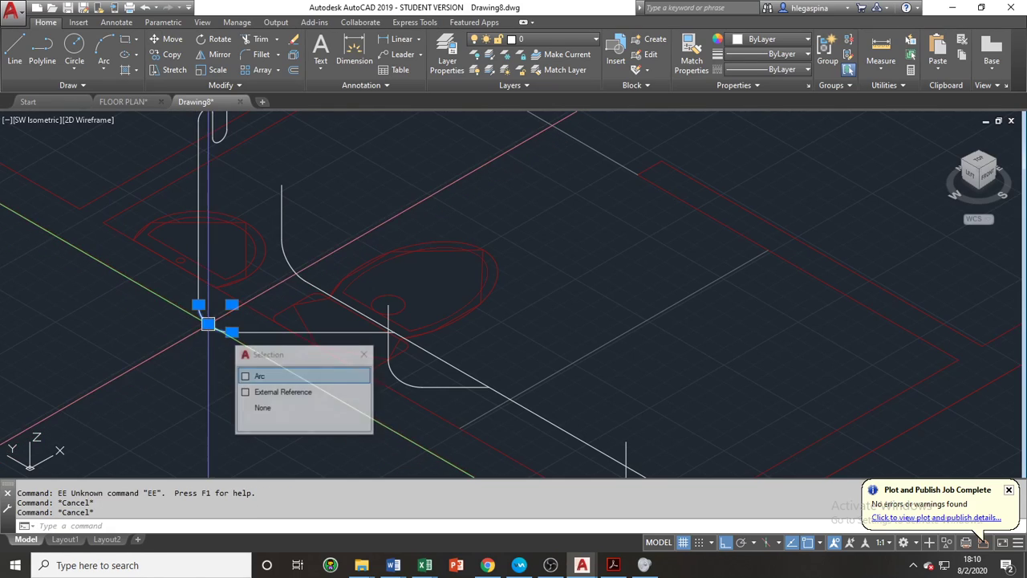
text(E)
key(Return)
Fillet the lavatory trap riser and its horizontal branch with radius 0 to form a square corner.
text(F)
key(Return)
text(R)
key(Return)
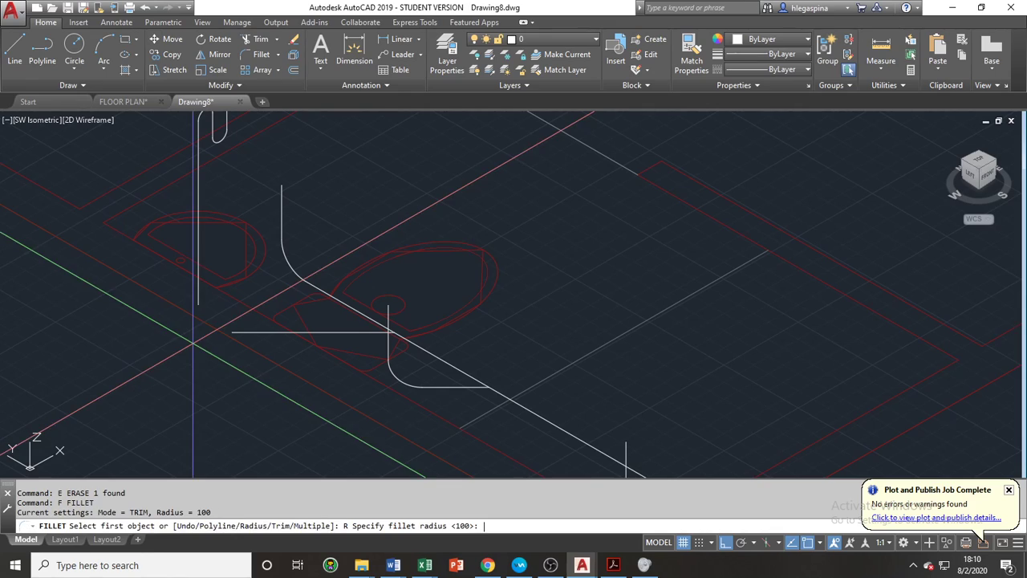
key(Return)
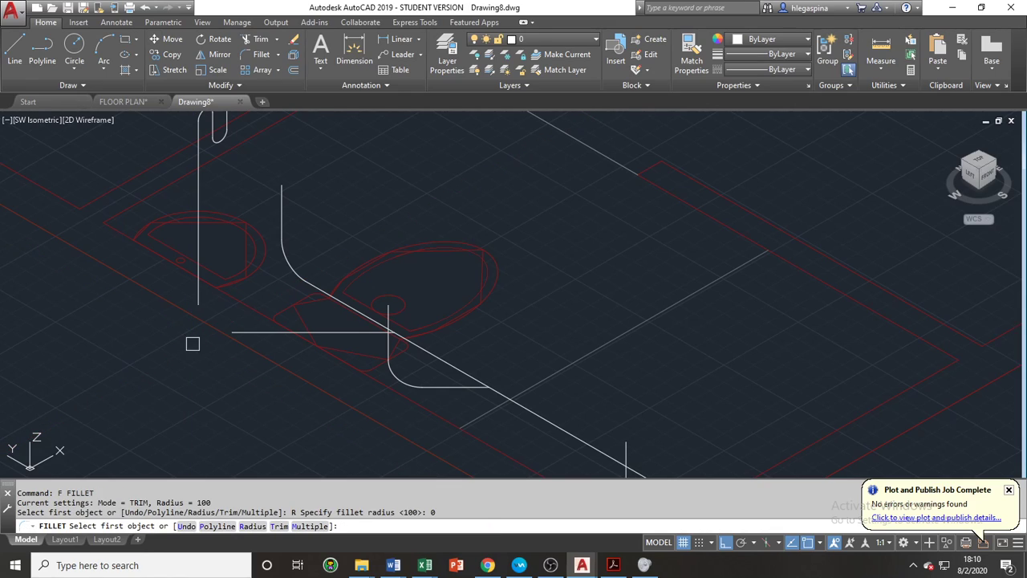
click(195, 309)
click(239, 354)
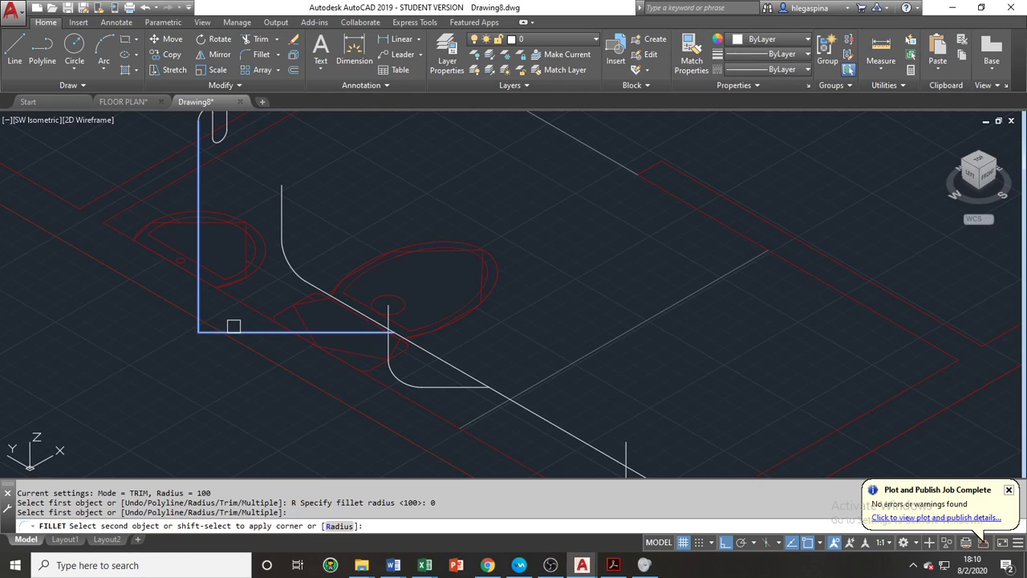
click(233, 326)
key(Return)
middle_drag(178, 306, 184, 339)
key(Return)
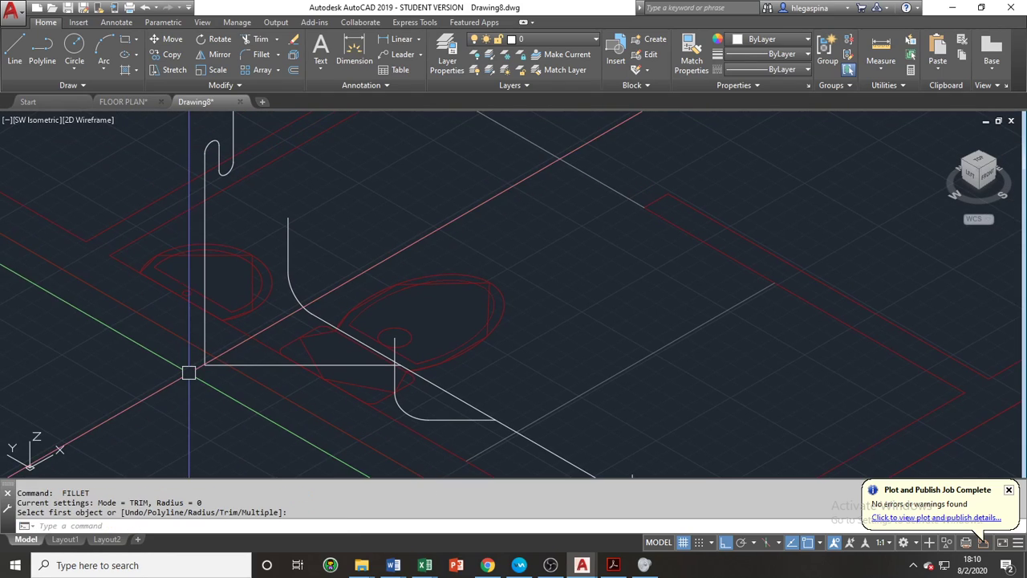
Copy the lavatory riser with its trap from its base to the end of the pipe line at the rounded rectangular fixture.
scroll(189, 372, down, 2)
click(183, 413)
click(229, 168)
text(c)
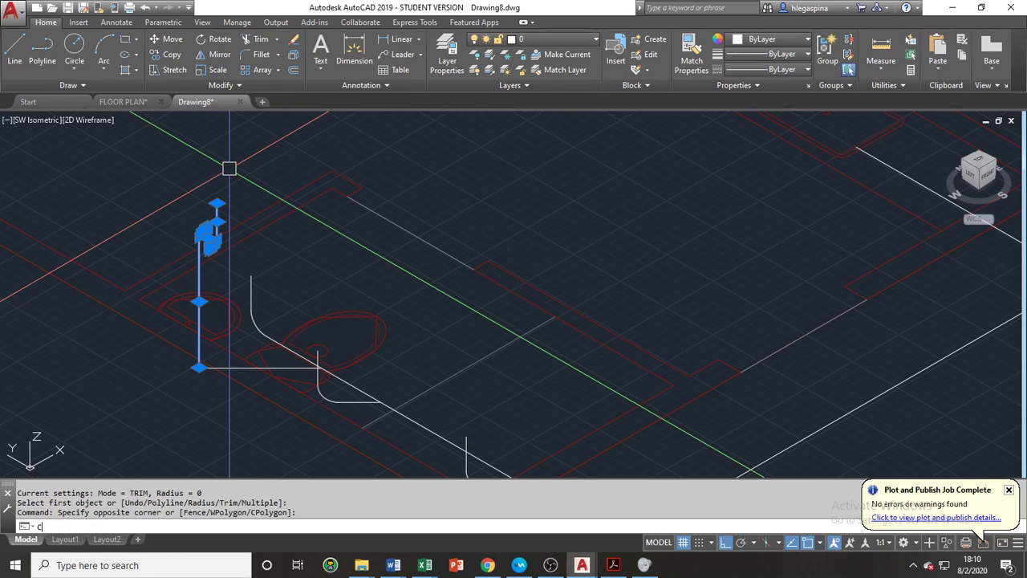
text(o)
key(Return)
click(199, 368)
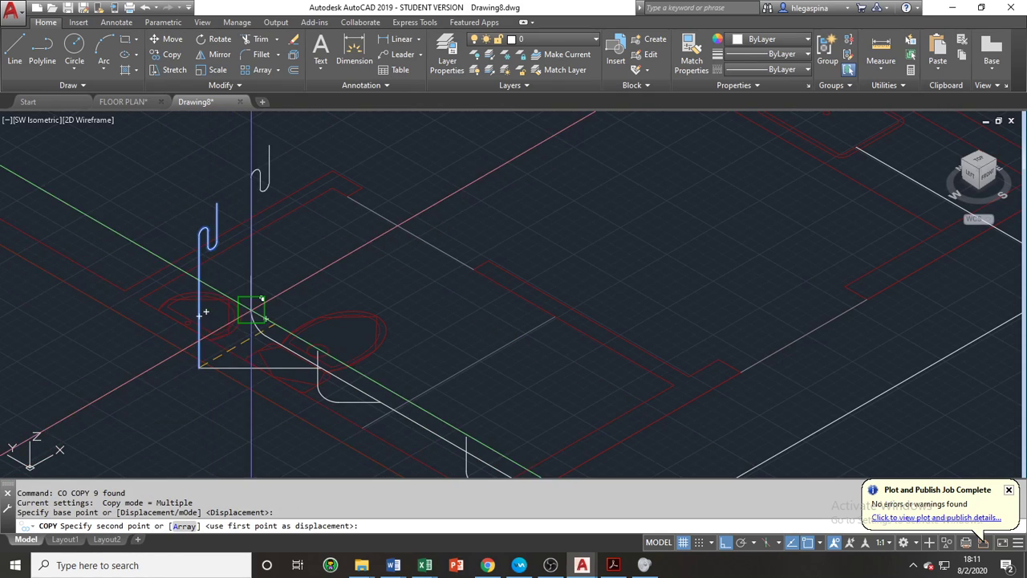
scroll(253, 312, down, 5)
scroll(493, 221, up, 7)
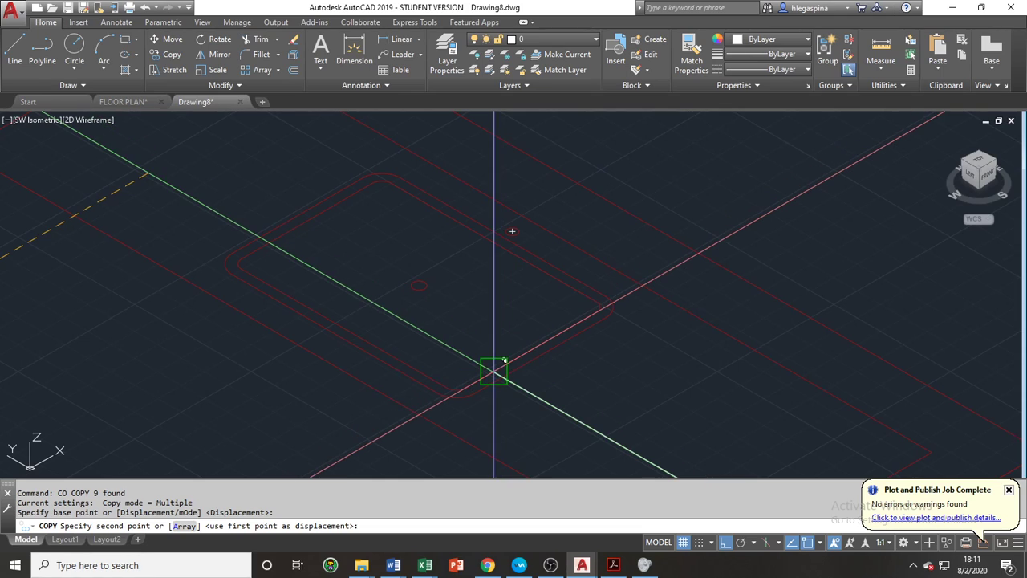
scroll(505, 378, up, 10)
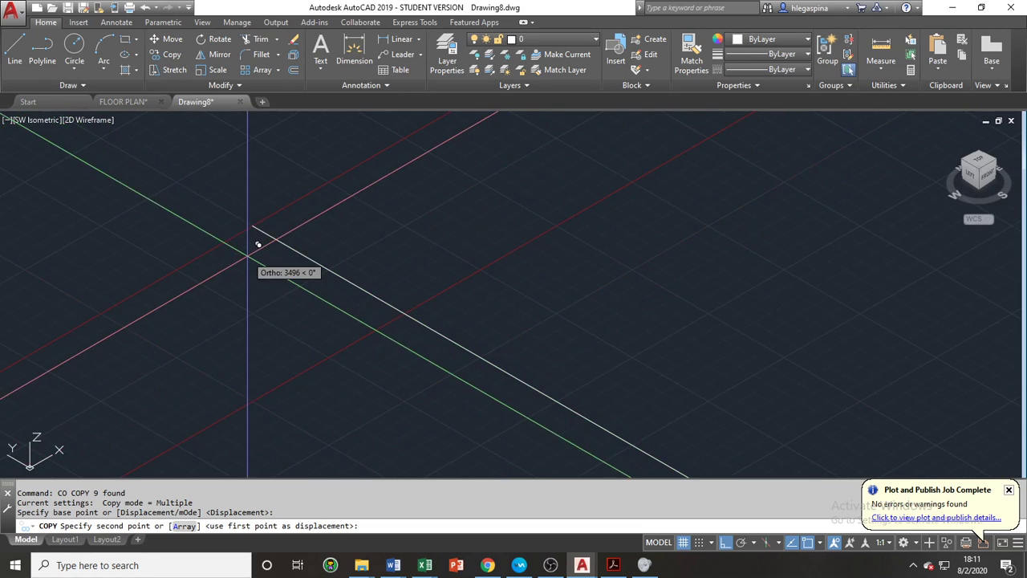
scroll(244, 220, up, 8)
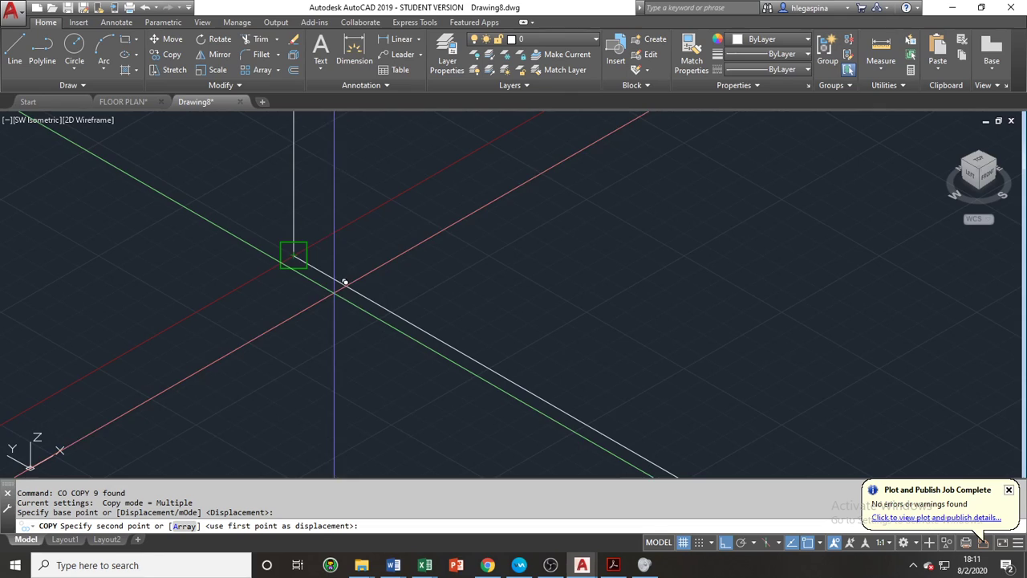
click(293, 255)
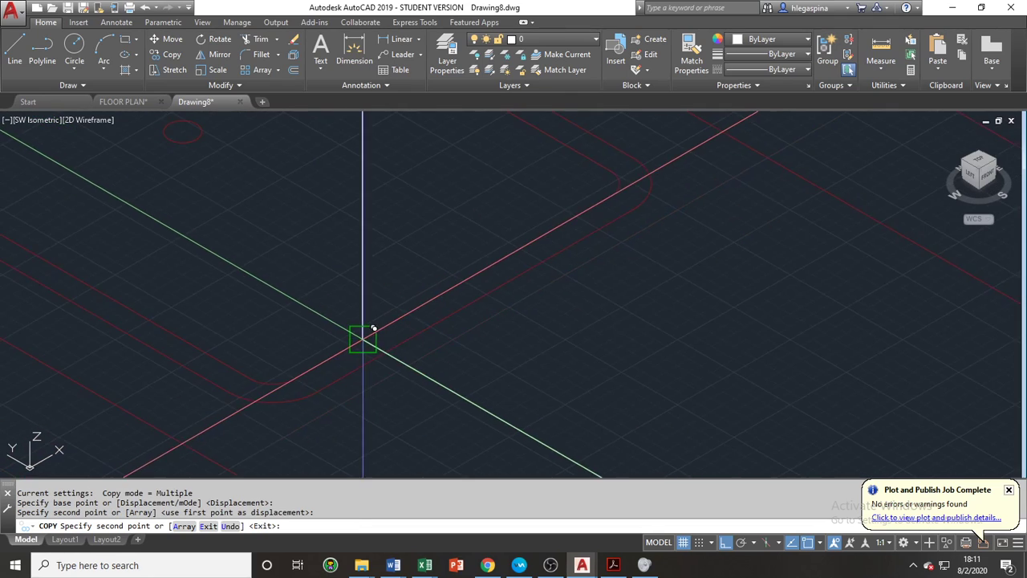
key(Escape)
Stretch the end of the pipe line at the rounded rectangular fixture 300 units past the copied riser.
scroll(357, 345, up, 5)
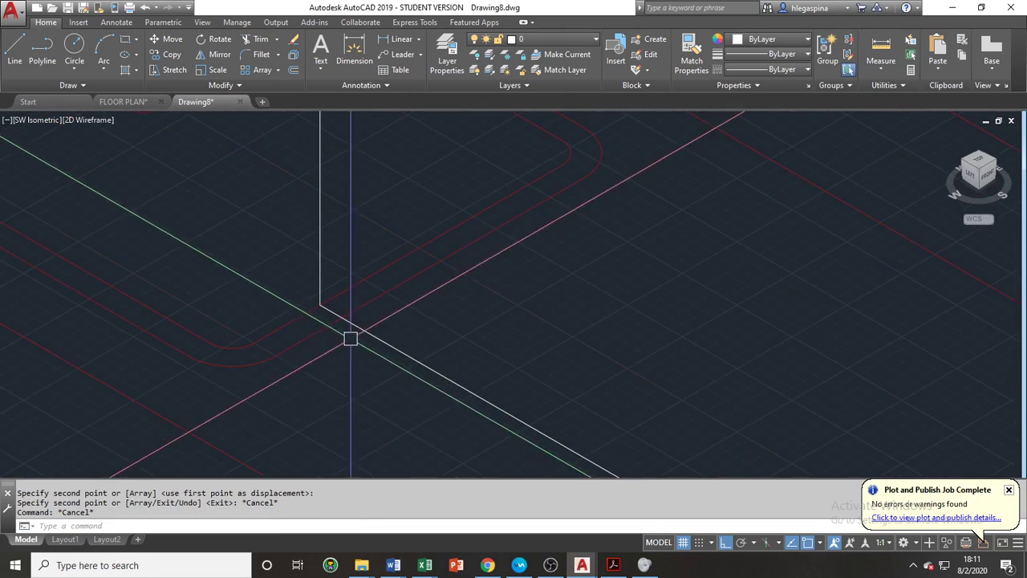
click(363, 370)
click(261, 270)
shift+click(369, 210)
shift+click(301, 177)
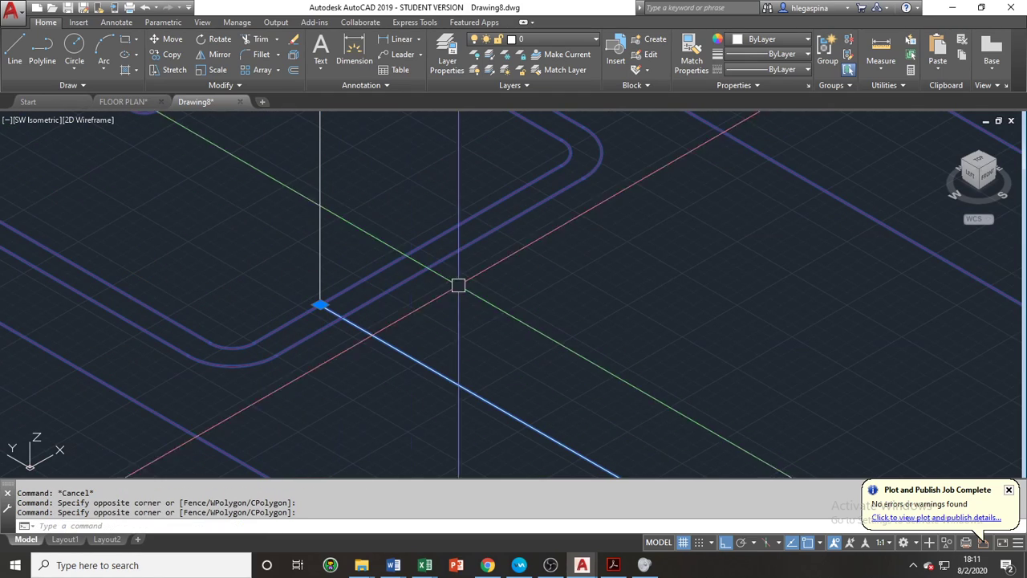
shift+click(458, 284)
shift+click(432, 258)
middle_drag(504, 318, 323, 332)
text(s)
key(space)
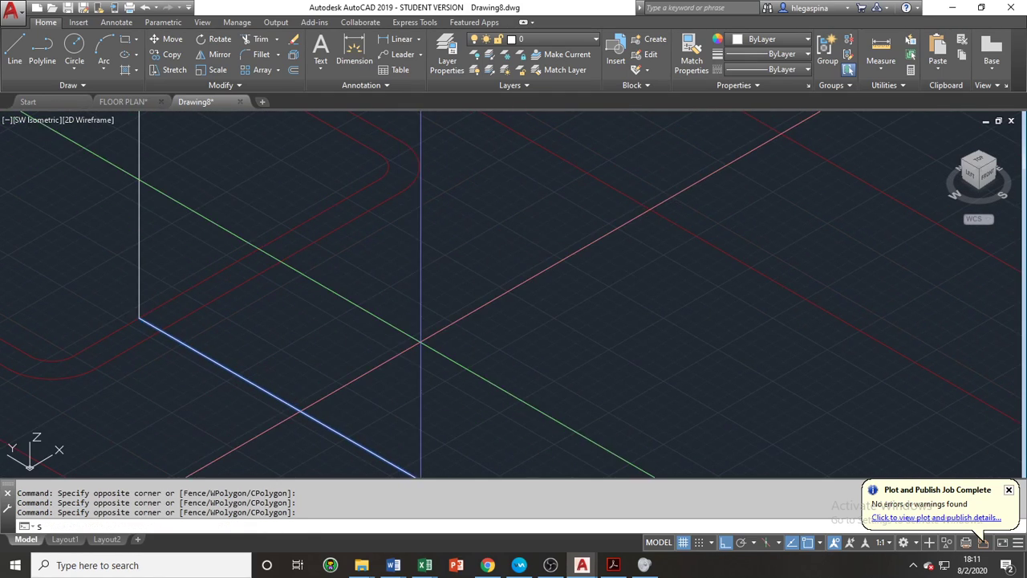
click(420, 342)
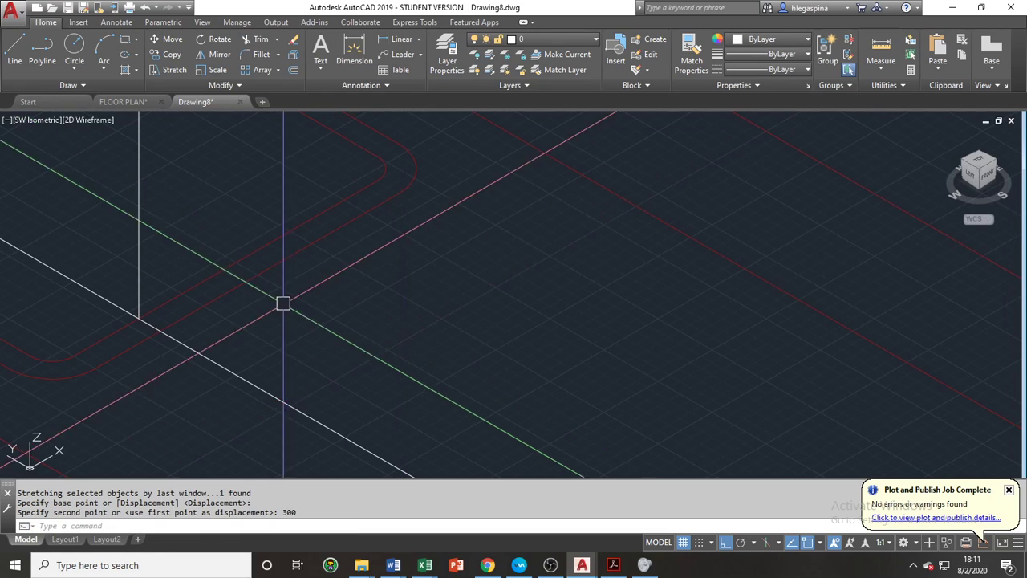
Draw a 300-unit vertical line up from the extended end of the pipe at the rounded rectangular fixture.
scroll(281, 302, down, 8)
middle_drag(257, 300, 510, 406)
scroll(466, 378, up, 5)
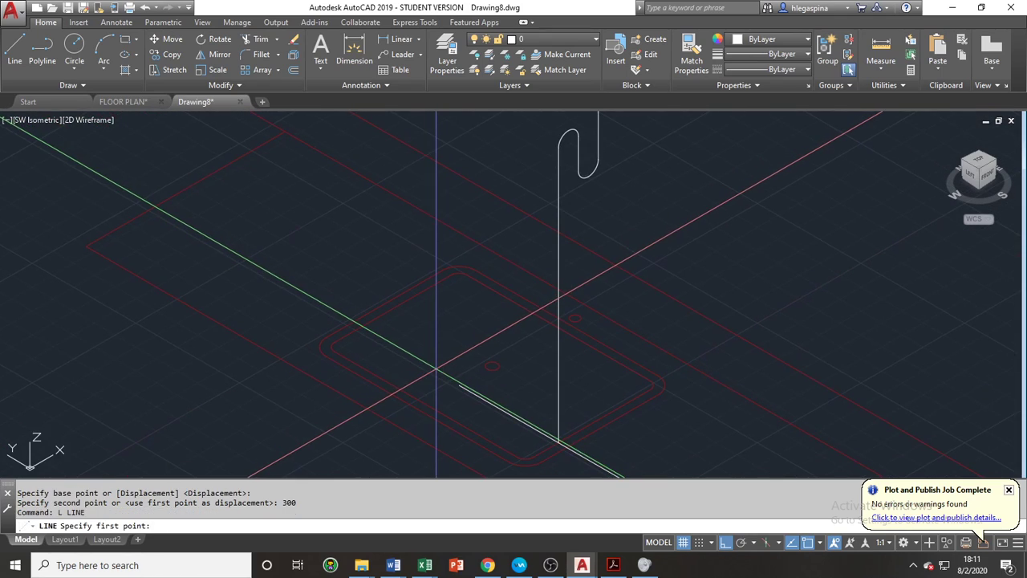
click(459, 384)
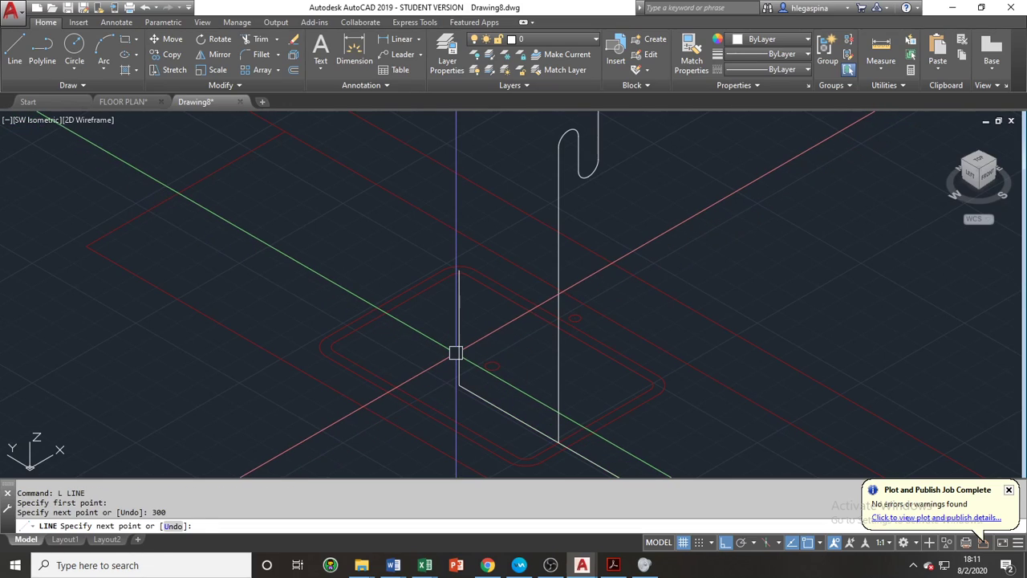
key(Escape)
Fillet the short vertical line and the extended pipe line with radius 100.
scroll(456, 353, down, 2)
middle_drag(458, 355, 351, 318)
text(R)
key(Return)
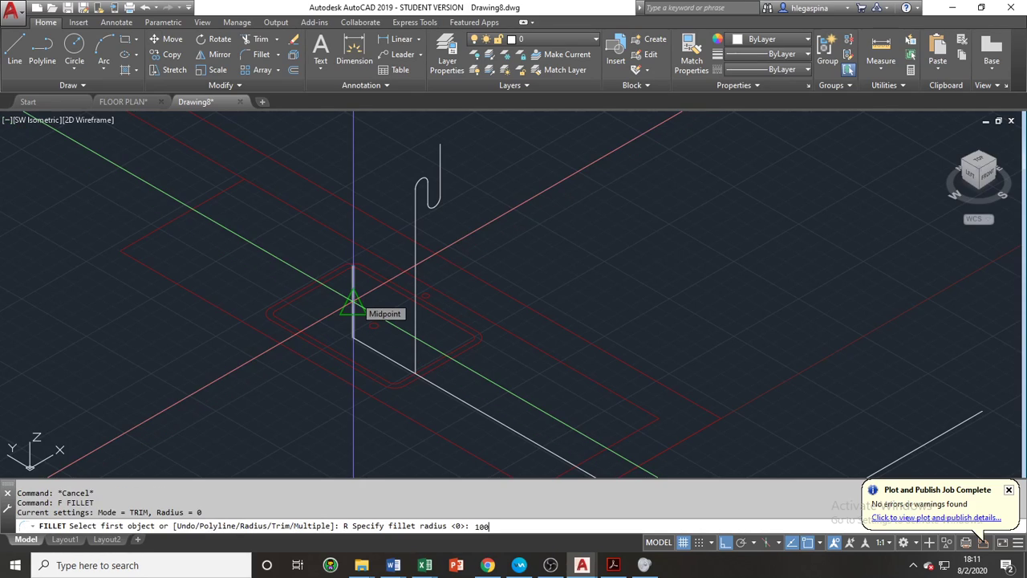
key(Return)
click(355, 297)
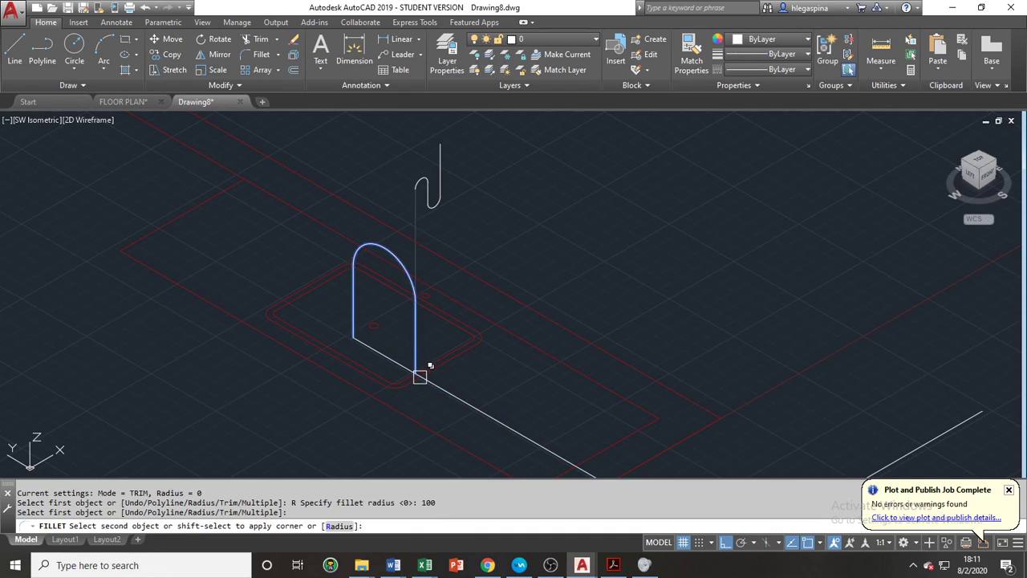
click(465, 404)
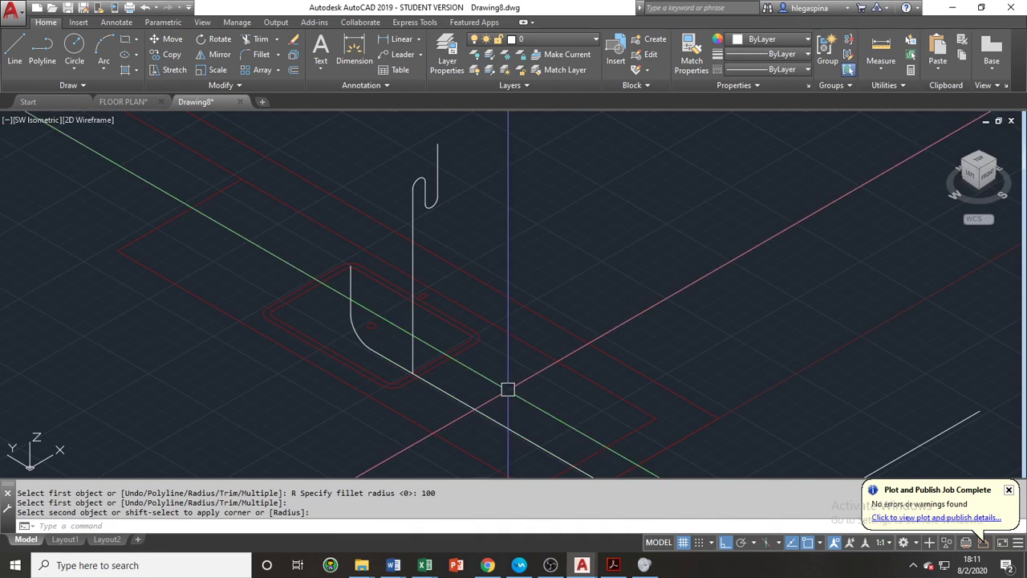
middle_drag(518, 372, 372, 352)
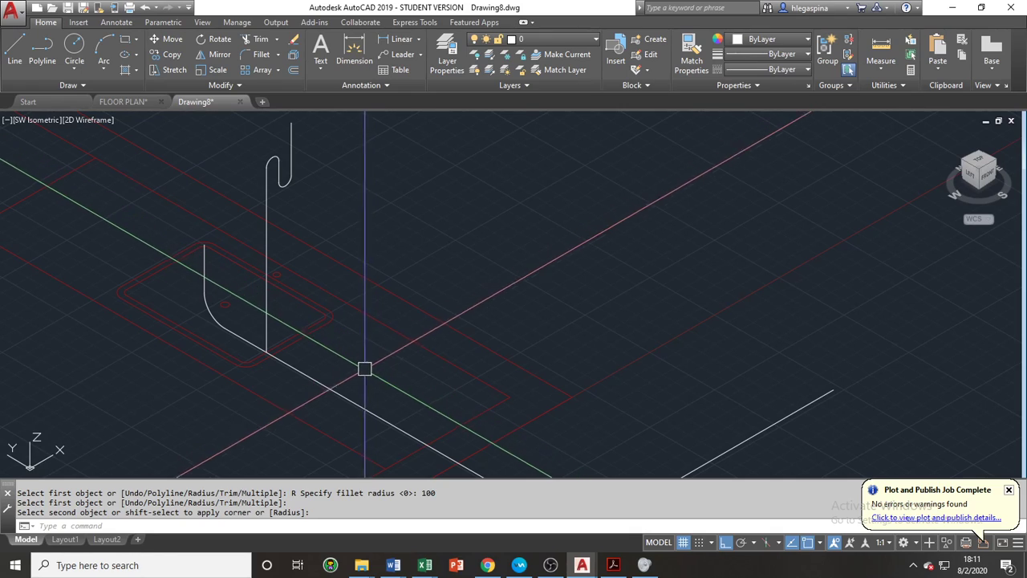
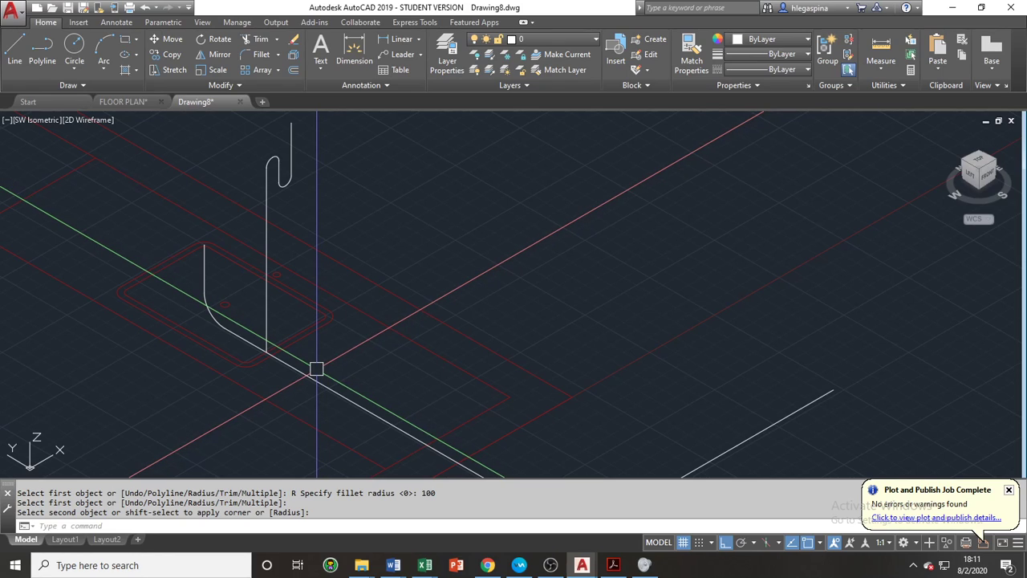
middle_drag(217, 270, 258, 285)
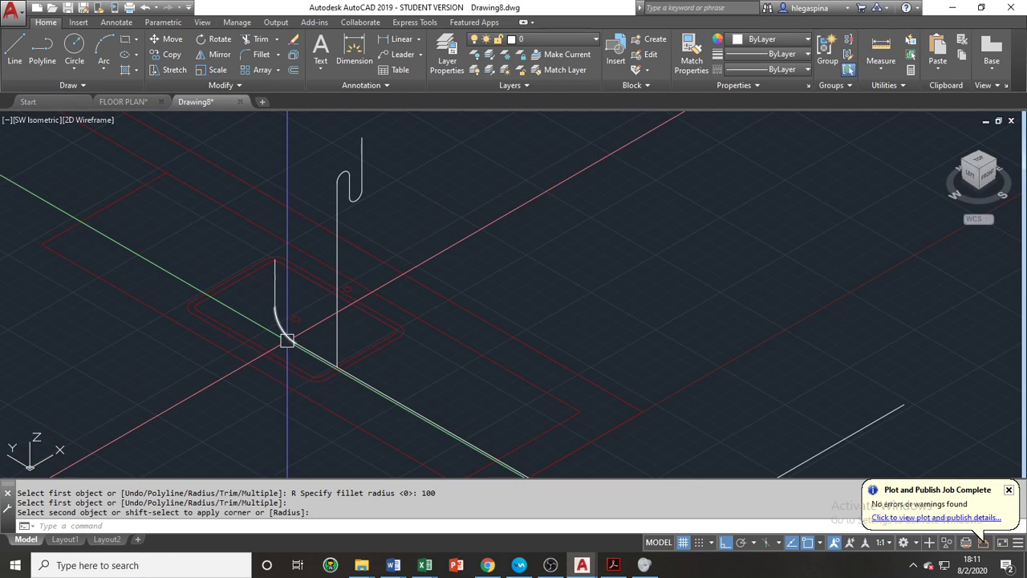
click(288, 338)
click(275, 278)
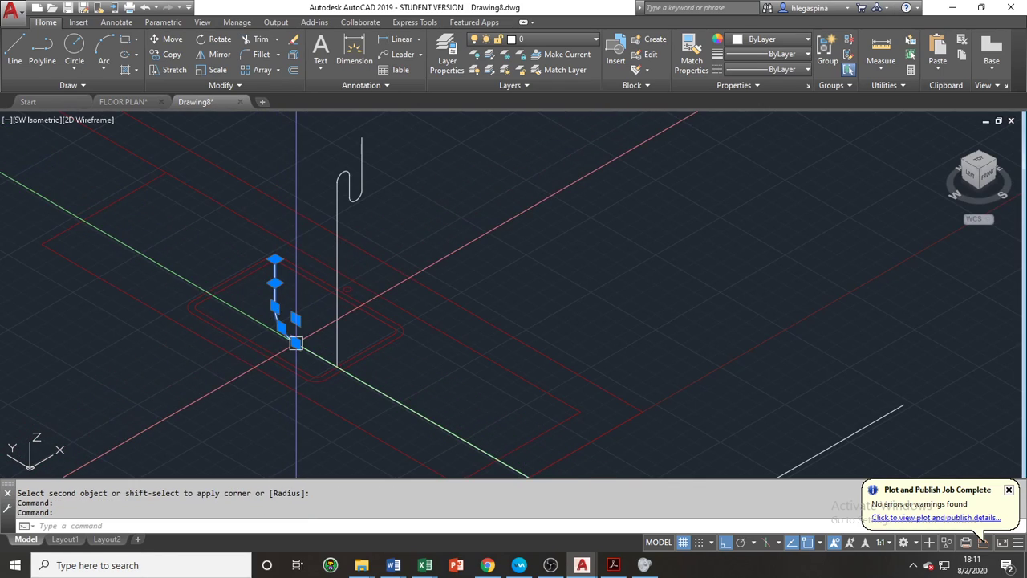
scroll(305, 339, up, 2)
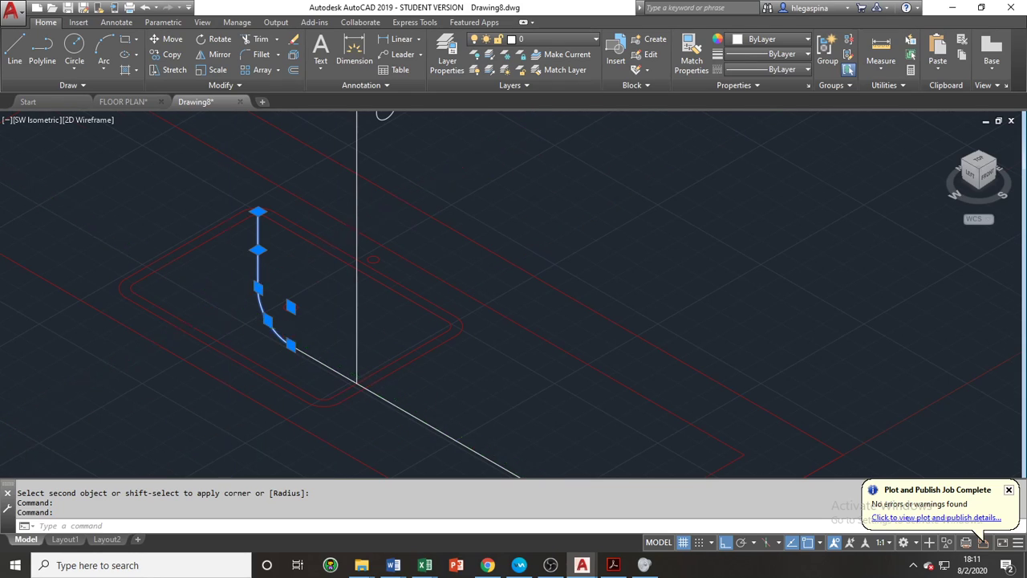
scroll(312, 339, down, 3)
key(Escape)
key(Escape)
Erase the fillet arc and the short vertical line at the end of the extended pipe.
scroll(344, 346, up, 5)
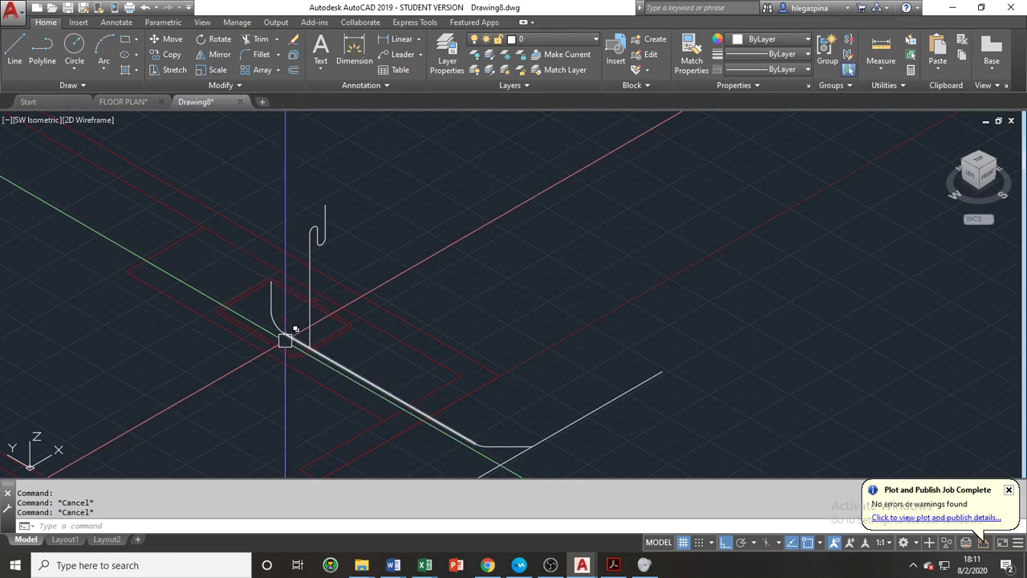
click(253, 293)
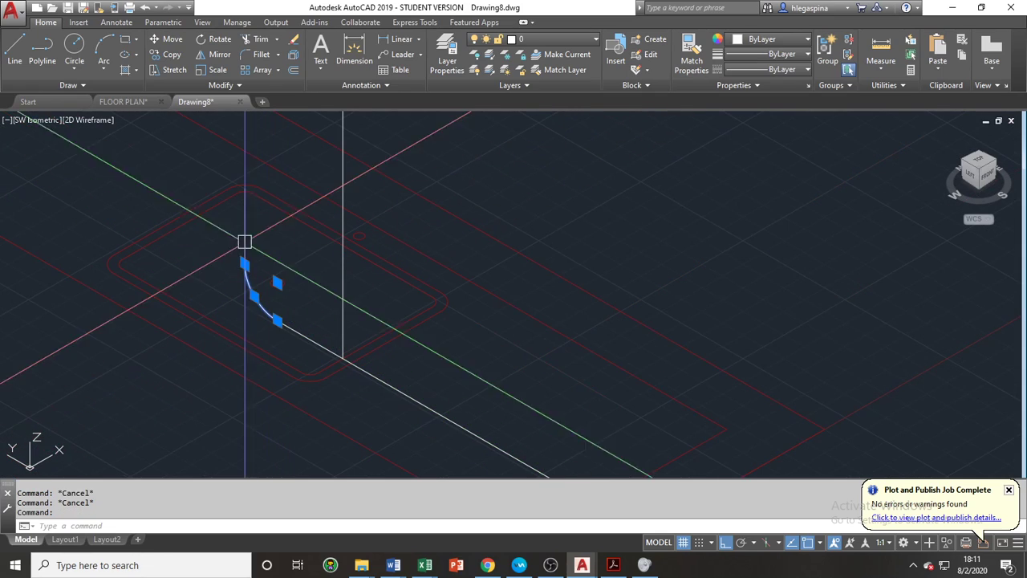
click(246, 225)
text(e)
key(Return)
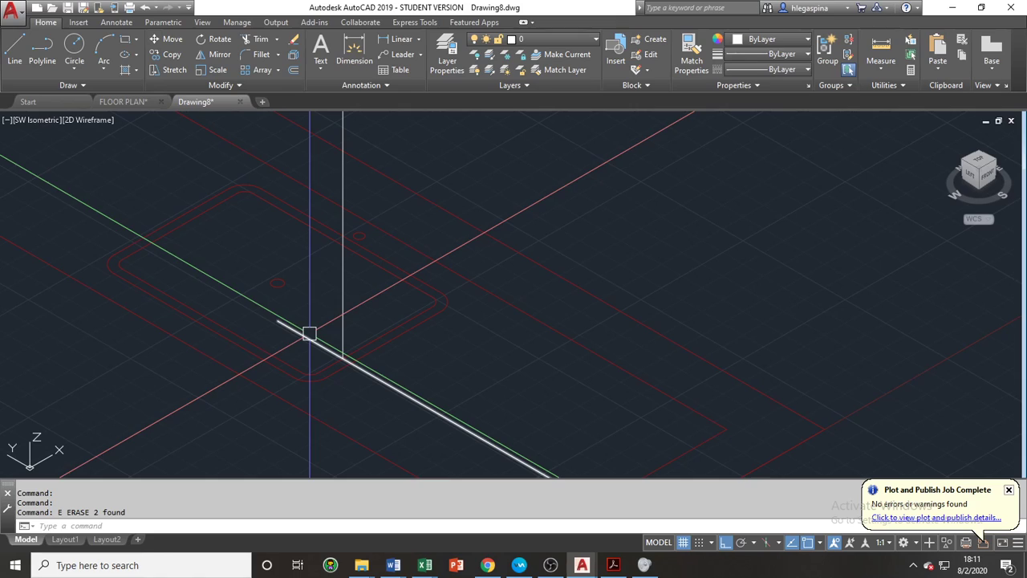
text(f)
key(Return)
text(r)
key(Return)
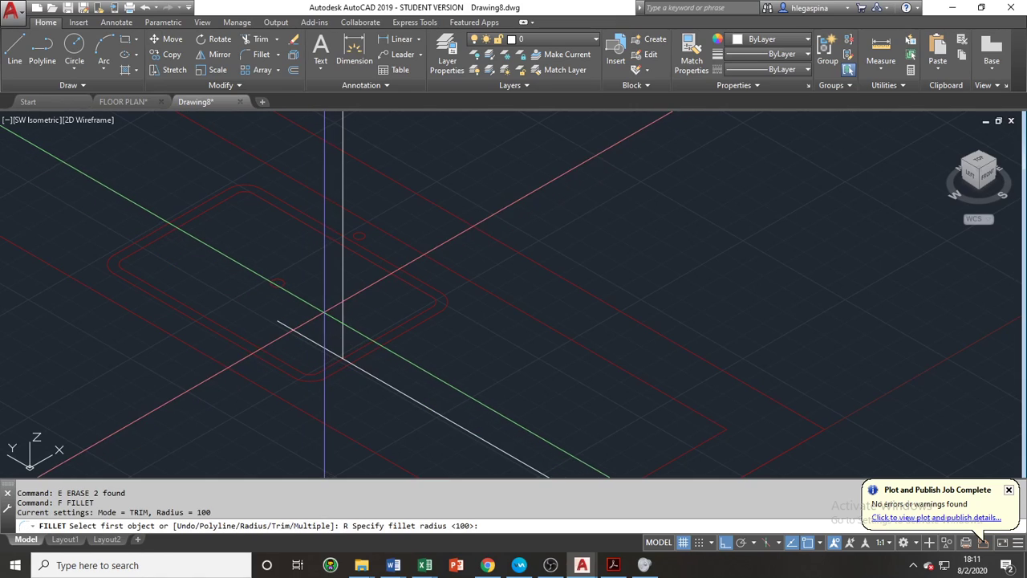
key(Escape)
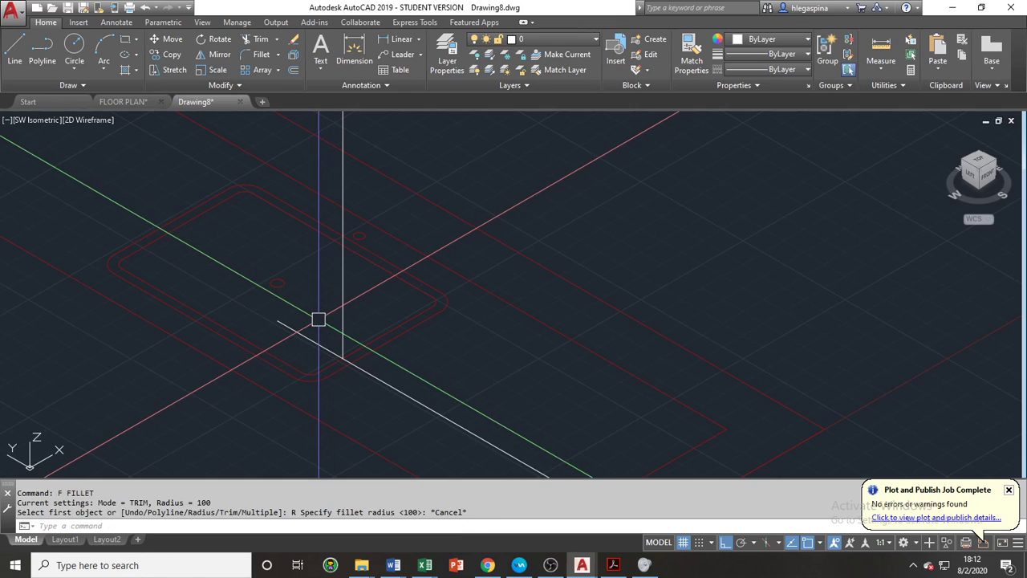
Undo back to before the short vertical line was drawn at the end of the extended pipe.
key(ctrl+z)
key(ctrl+z)
key(ctrl+z)
key(ctrl+z)
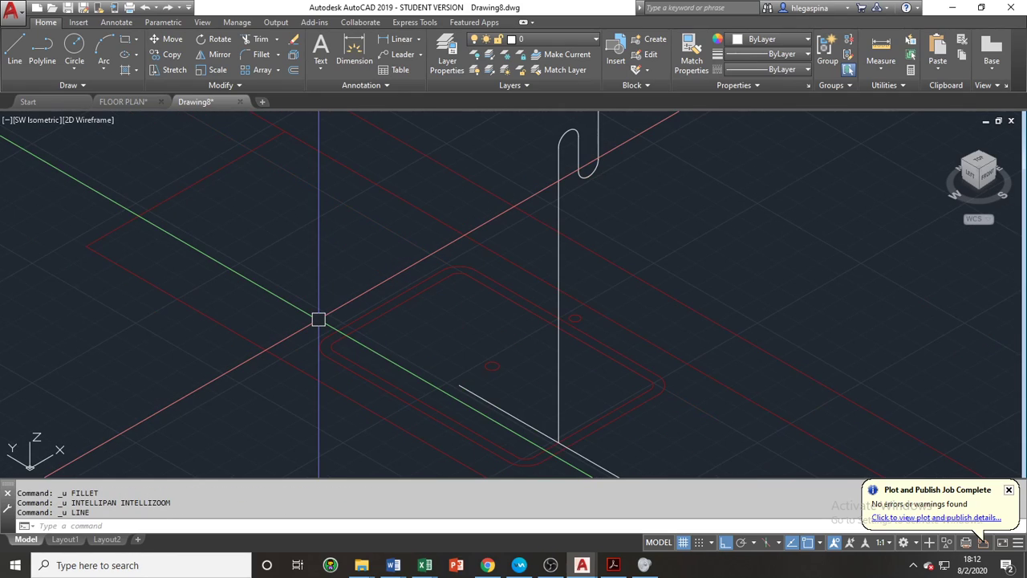
Redo the undone edits and undo only the erase to restore the short vertical line and fillet arc at the extended pipe's end.
key(ctrl+y)
key(ctrl+y)
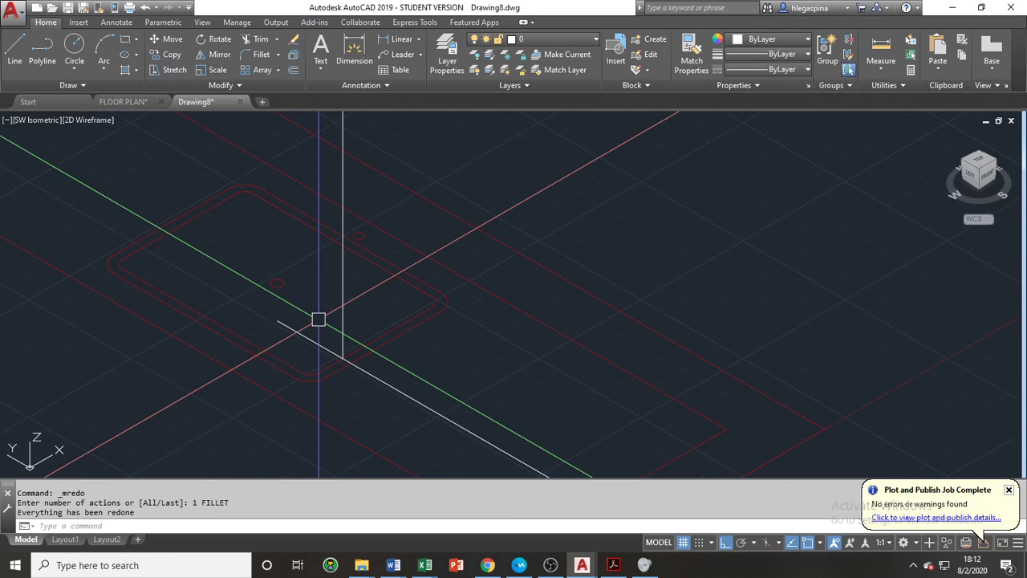
key(ctrl+x)
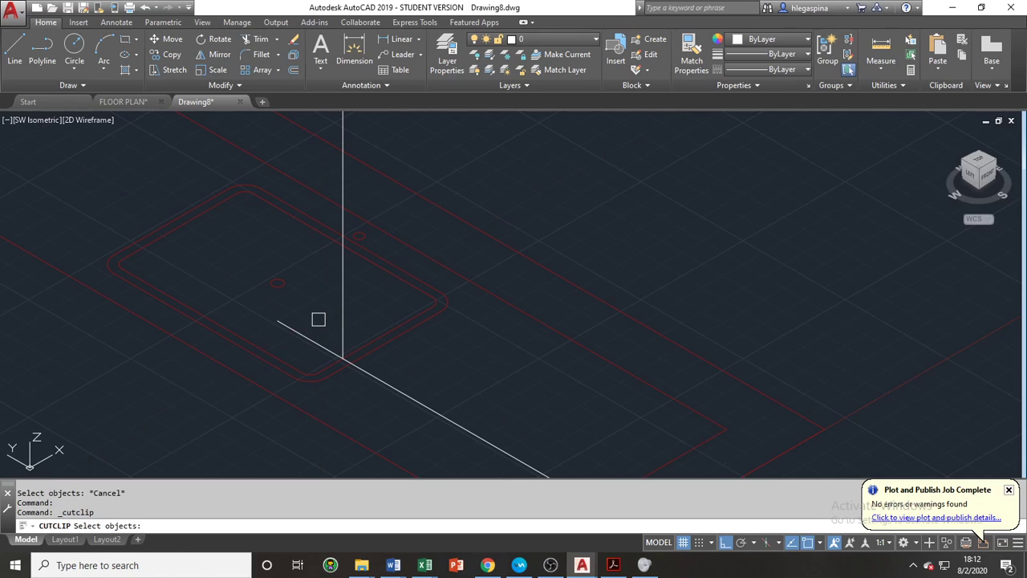
key(Escape)
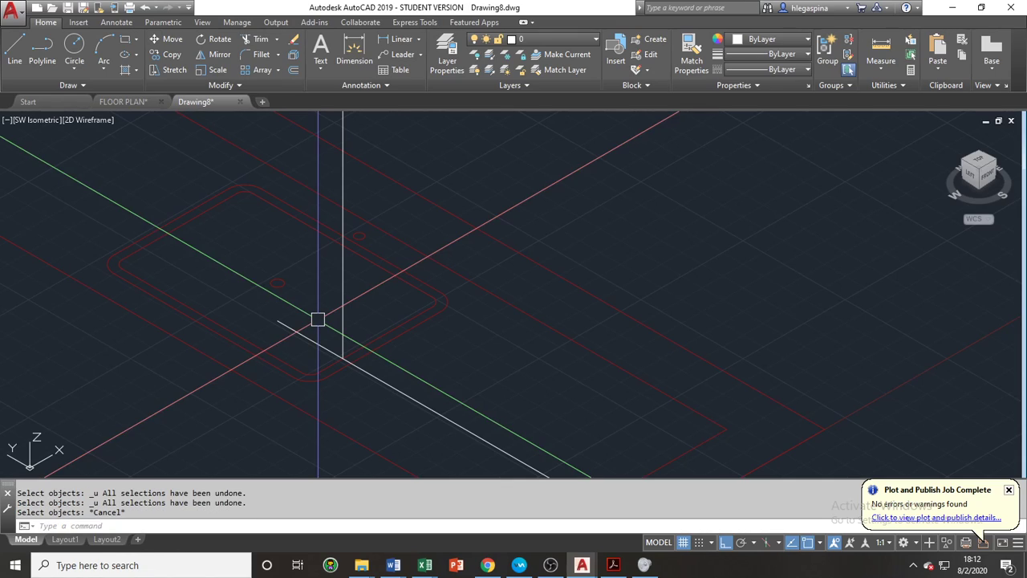
key(ctrl+z)
key(ctrl+z)
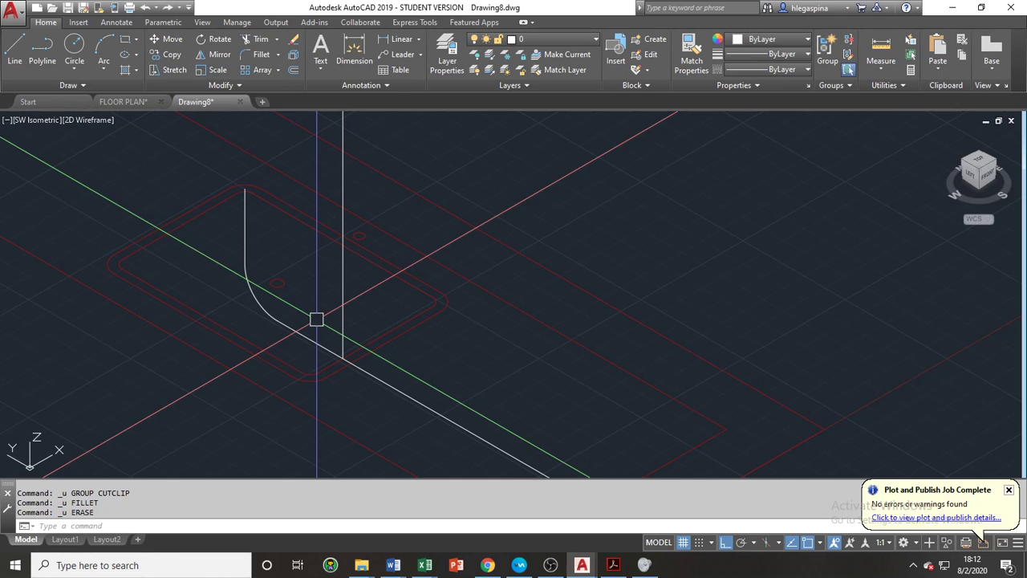
Rotate the riser with its trap at the rounded rectangular fixture by 180 degrees about the riser's bottom endpoint.
scroll(317, 320, down, 4)
mouse_move(334, 303)
middle_down()
mouse_move(362, 326)
mouse_move(387, 318)
middle_up()
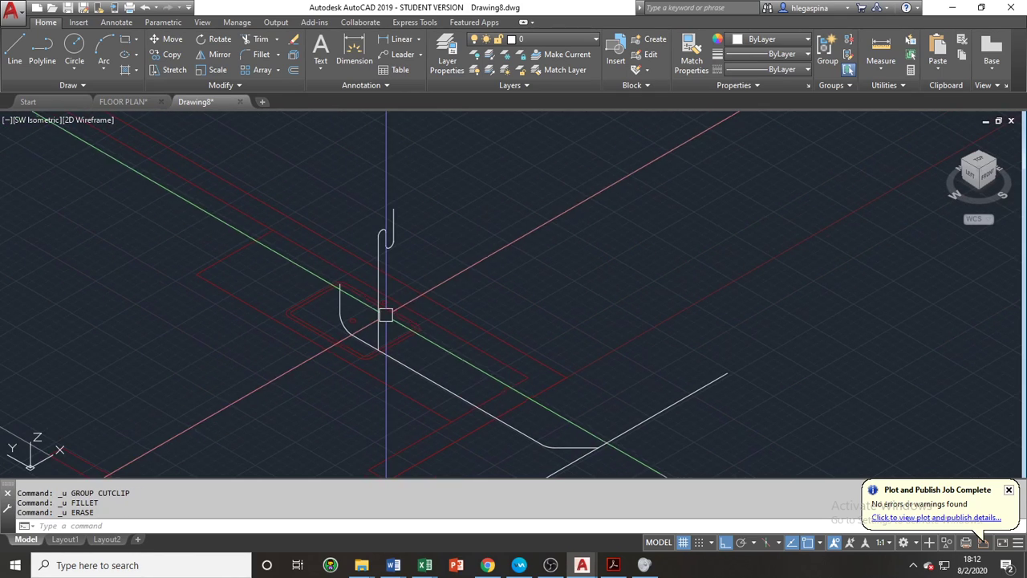
click(427, 236)
click(356, 209)
scroll(409, 256, up, 4)
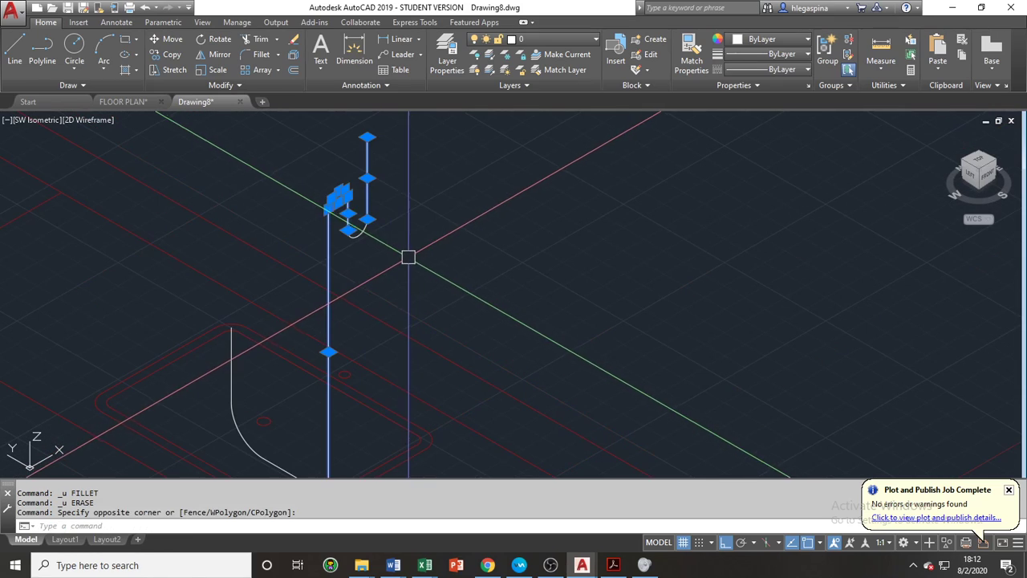
click(405, 257)
click(329, 167)
scroll(401, 313, down, 3)
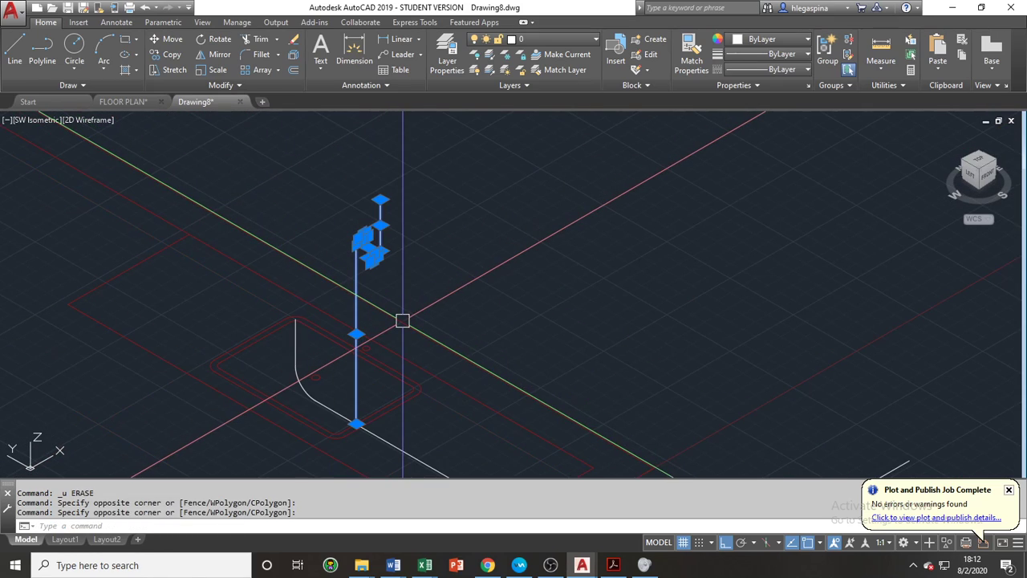
text(RO)
key(Return)
click(356, 422)
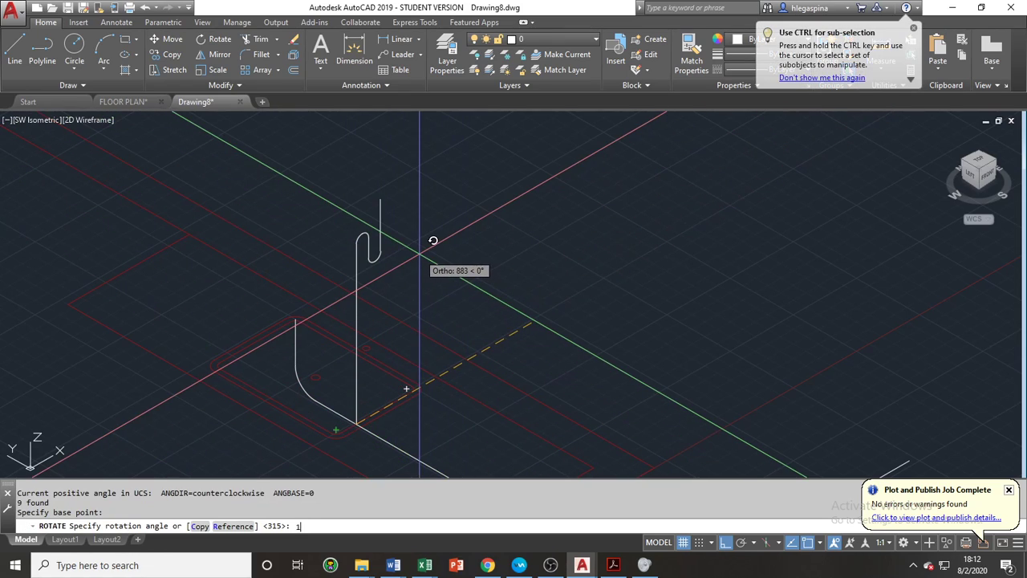
key(Return)
Fillet the lavatory riser and the horizontal pipe at its base with radius 100.
scroll(419, 255, down, 6)
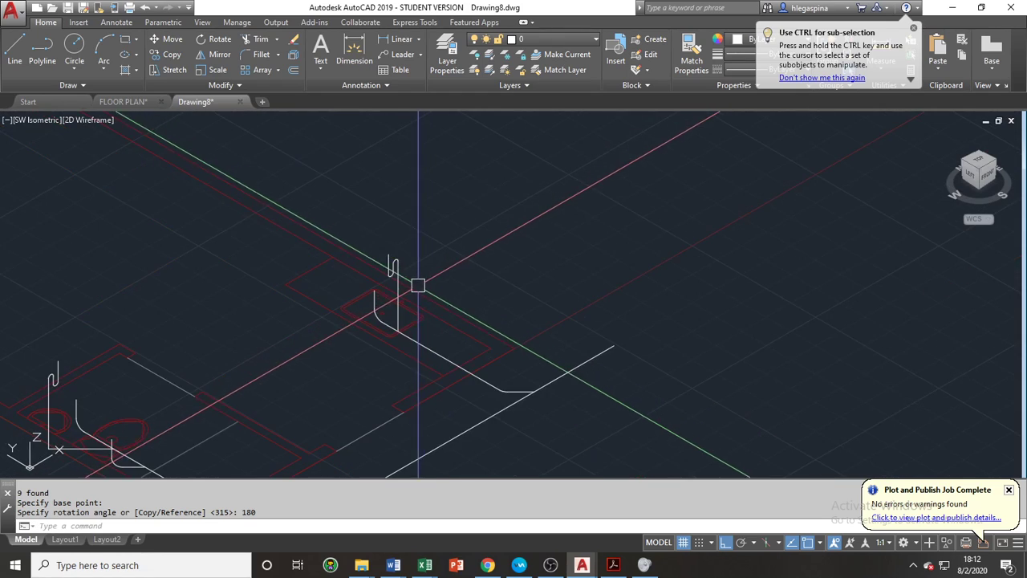
middle_drag(317, 317, 389, 274)
scroll(265, 333, up, 7)
text(F)
key(Return)
text(R)
key(Return)
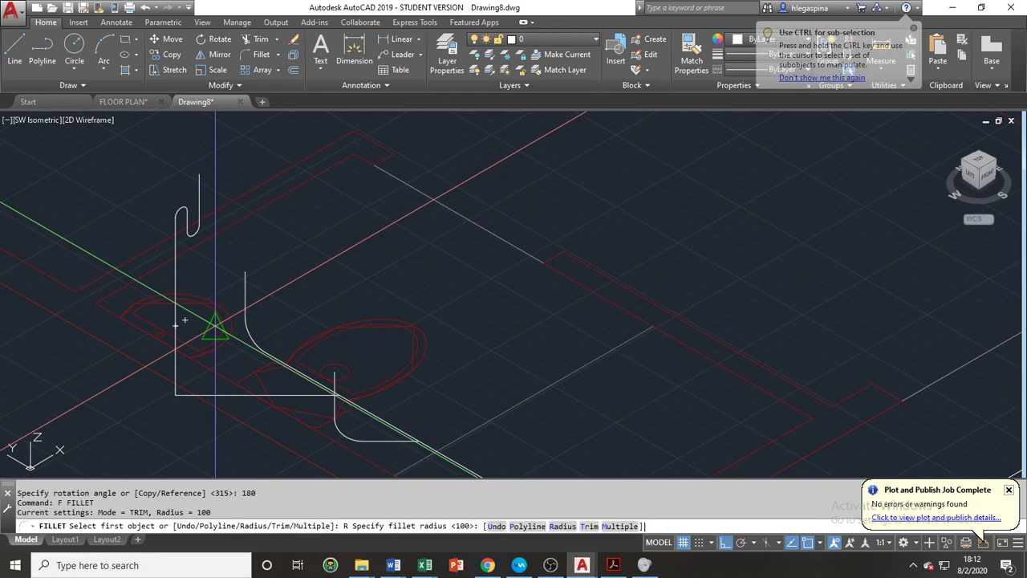
key(Return)
click(175, 276)
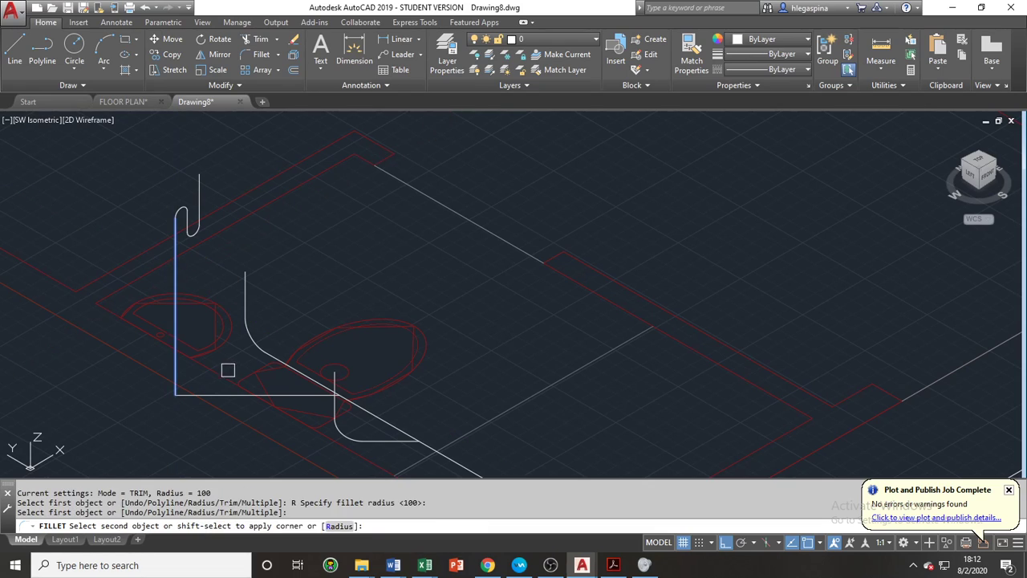
click(255, 392)
key(Return)
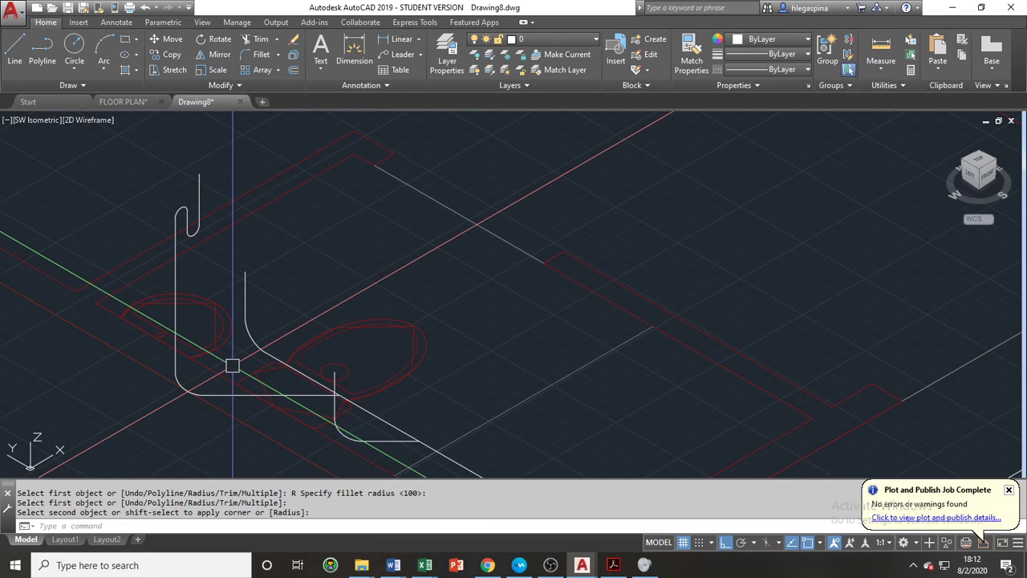
Assign all the drawn pipe lines, risers and traps to the SANITARY layer.
scroll(233, 363, down, 6)
scroll(273, 406, up, 2)
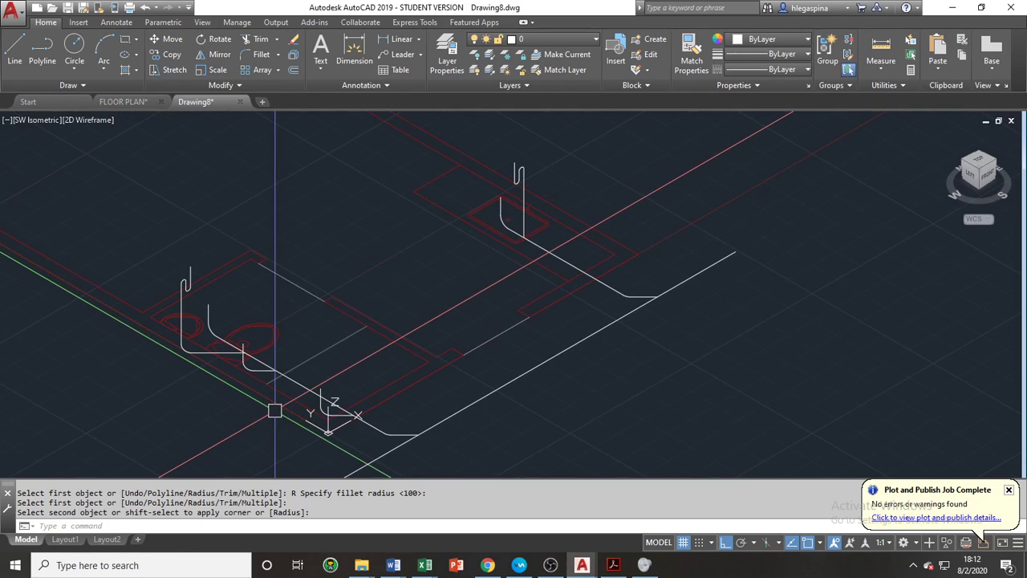
scroll(274, 410, down, 4)
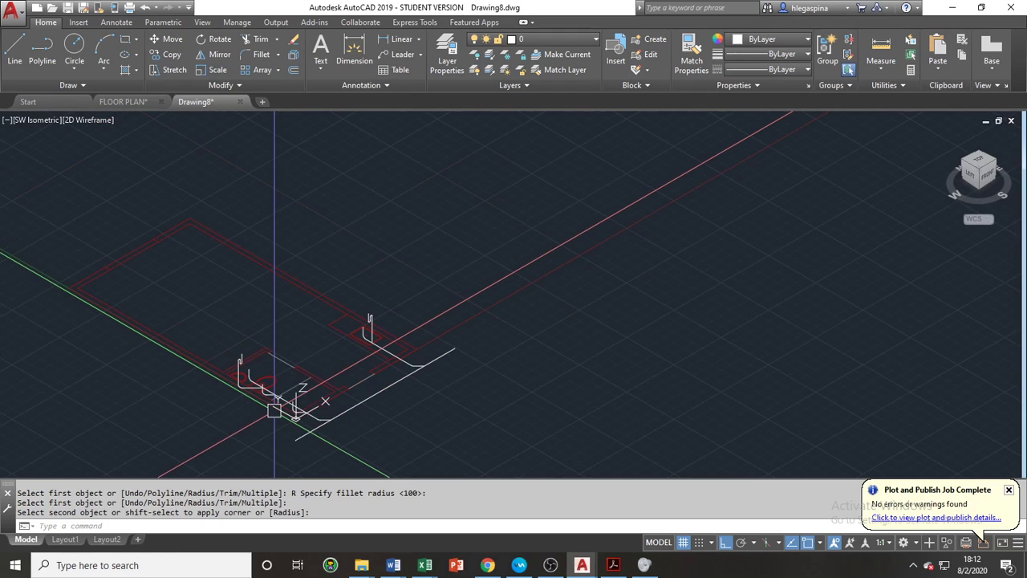
middle_drag(274, 411, 282, 373)
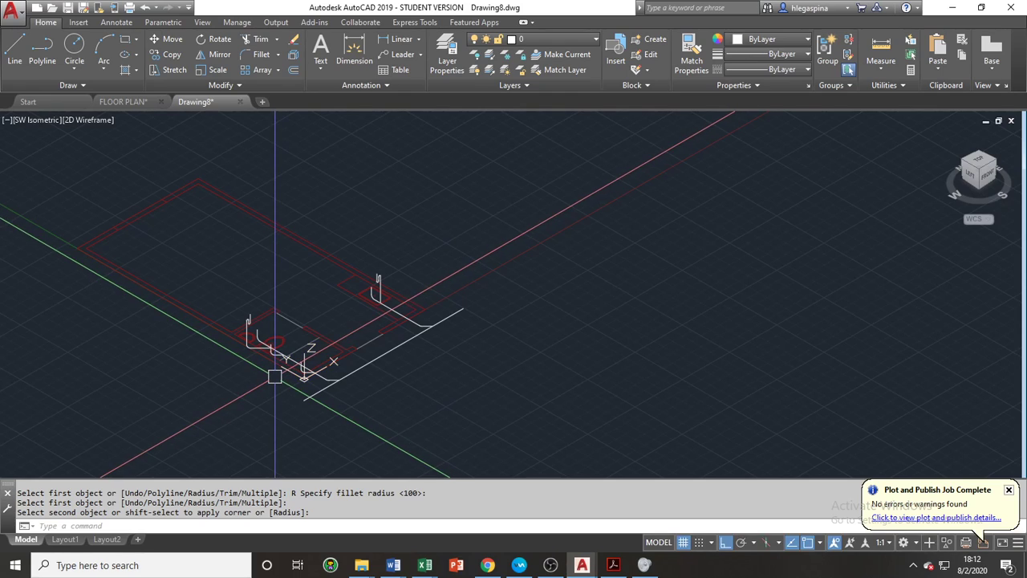
click(240, 457)
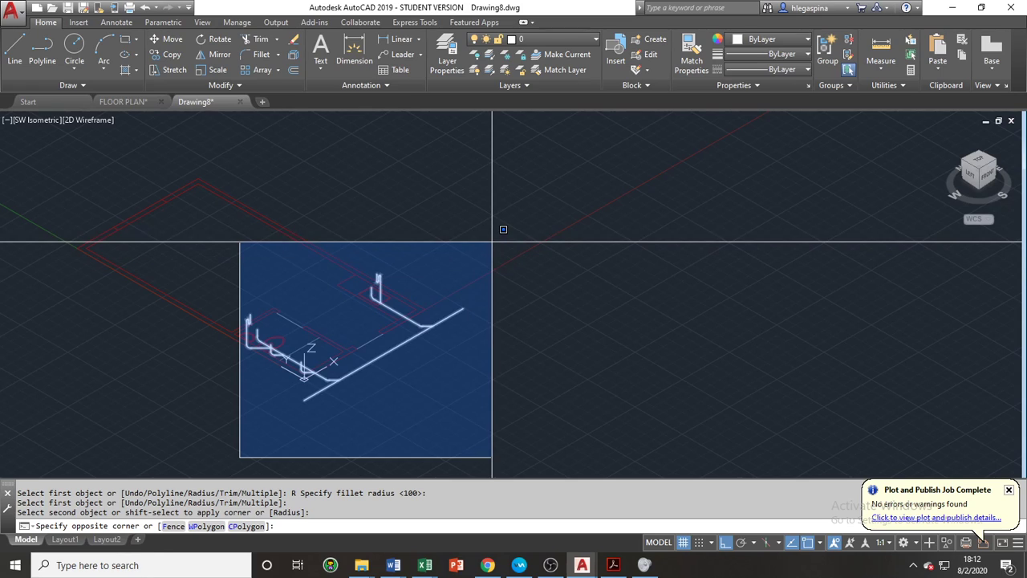
click(491, 241)
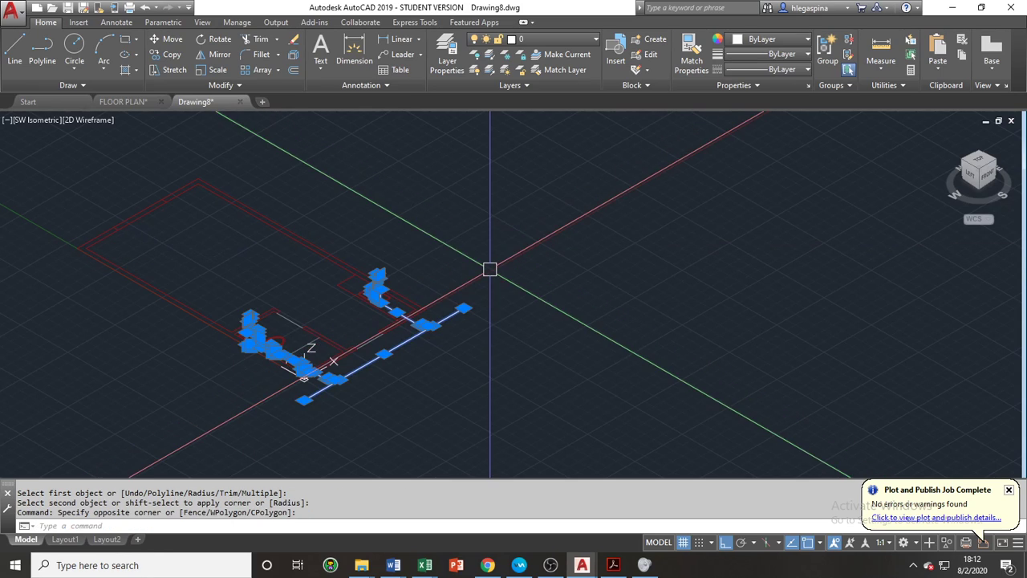
middle_drag(447, 292, 524, 307)
scroll(460, 343, up, 4)
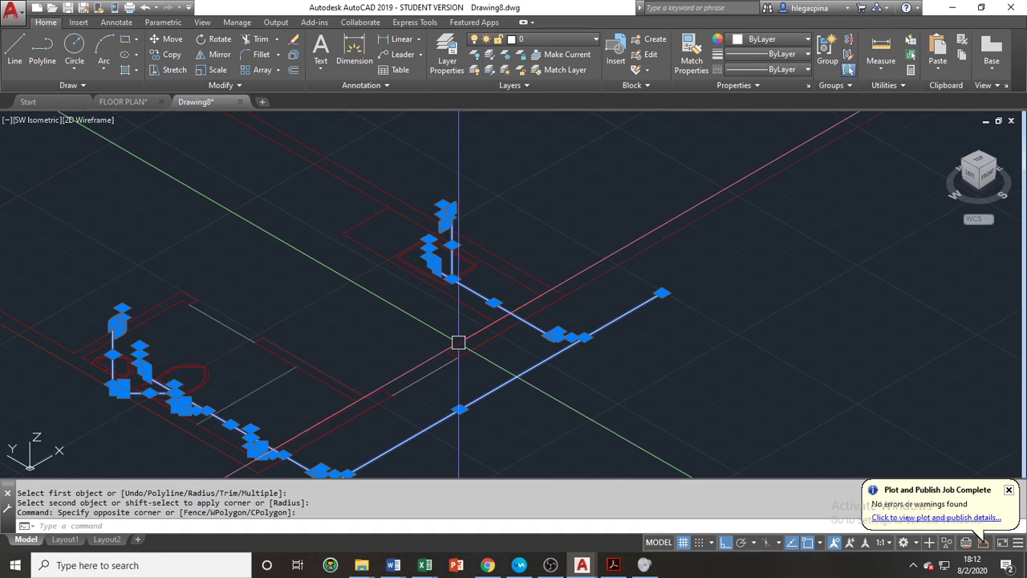
click(540, 45)
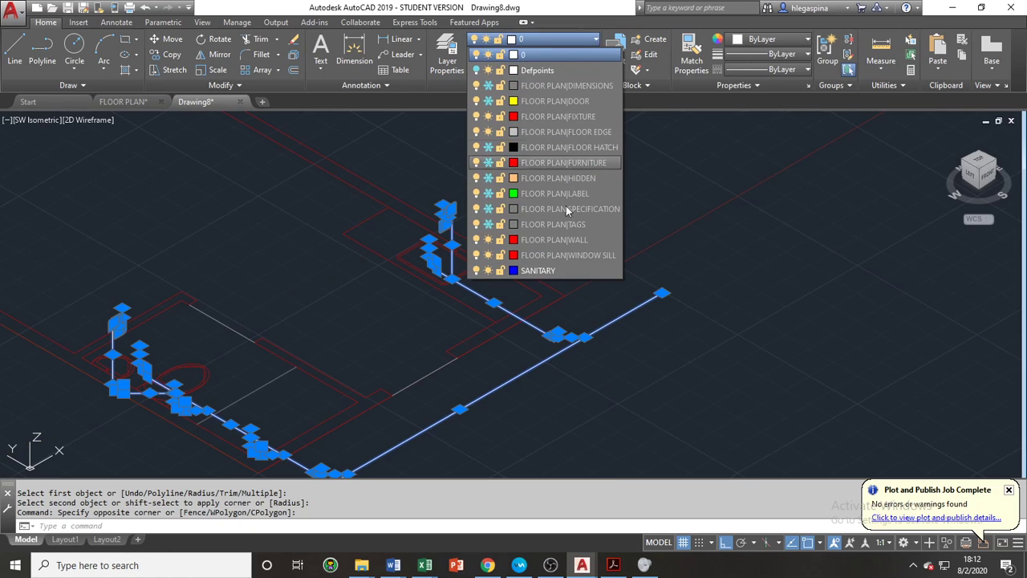
click(573, 270)
key(Escape)
key(Escape)
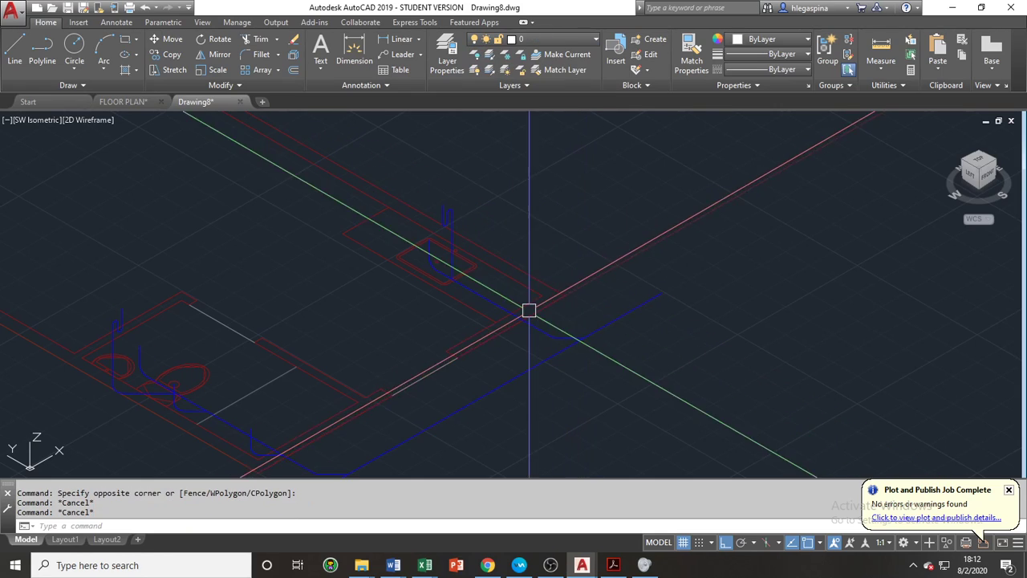
Copy the KITCHEN label from the FLOOR PLAN drawing and paste it into Drawing8 near the lavatory trap.
middle_drag(527, 311, 587, 216)
mouse_move(427, 281)
middle_down()
mouse_move(425, 316)
mouse_move(470, 363)
middle_up()
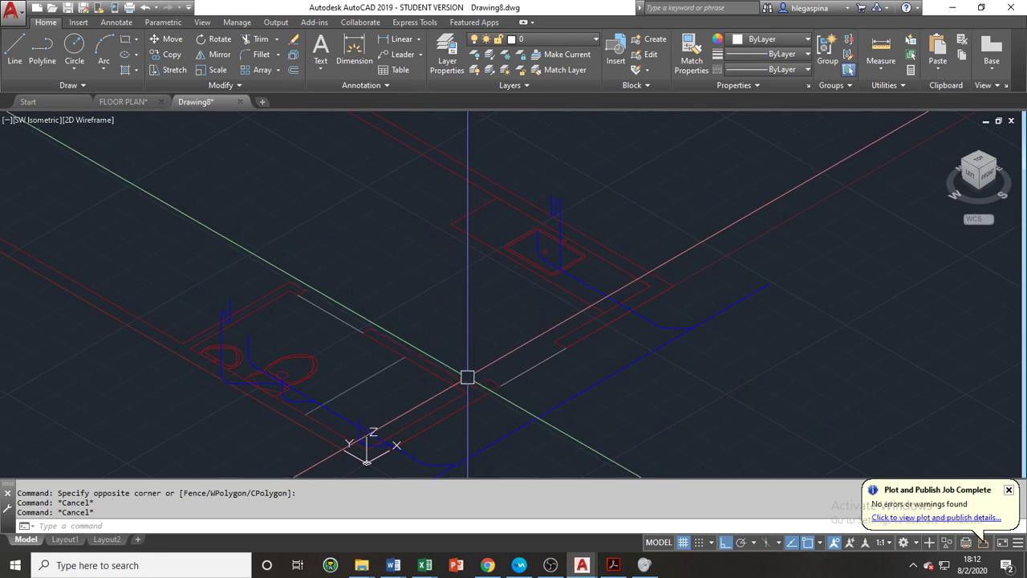
click(120, 104)
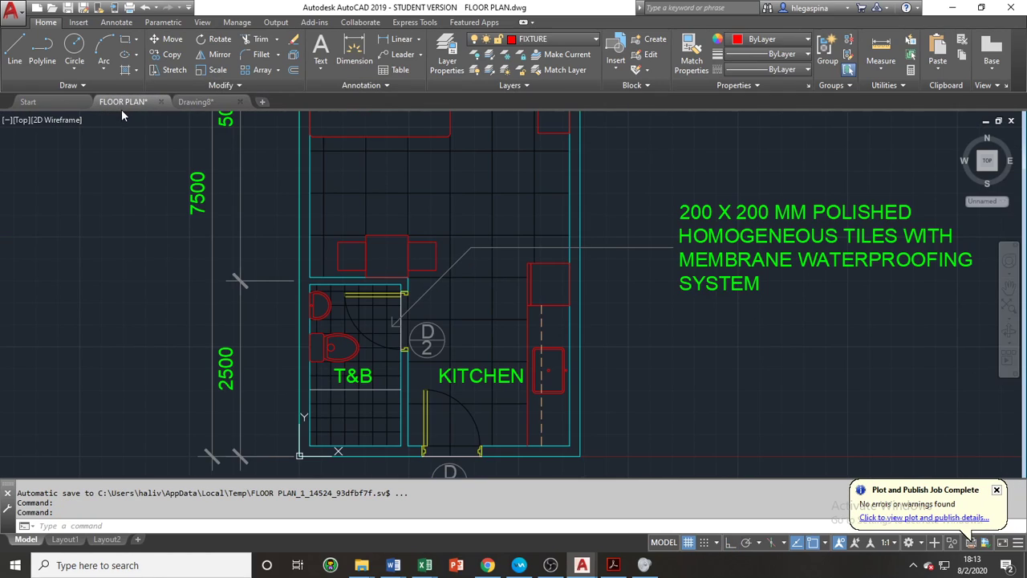
click(477, 375)
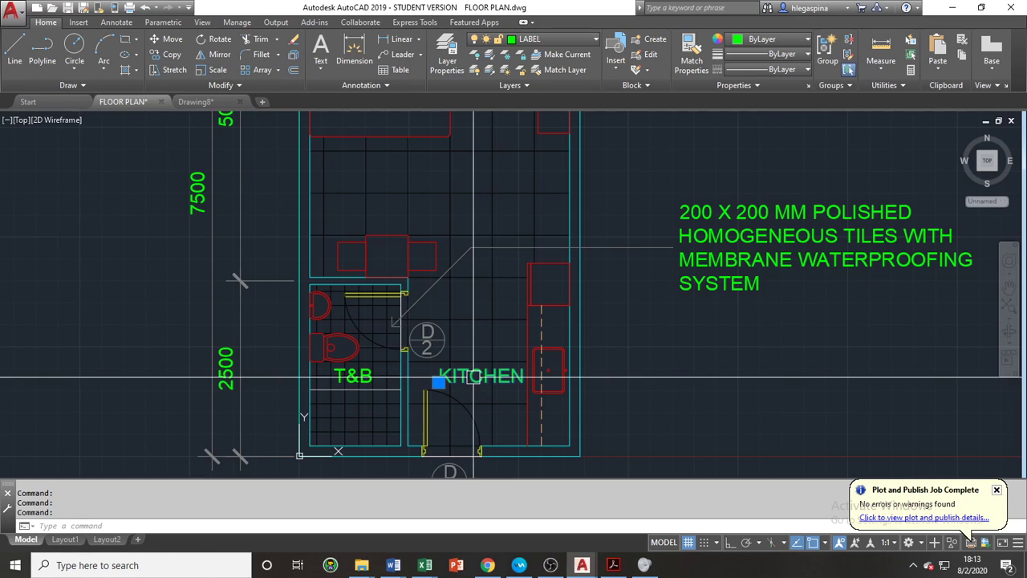
key(ctrl+c)
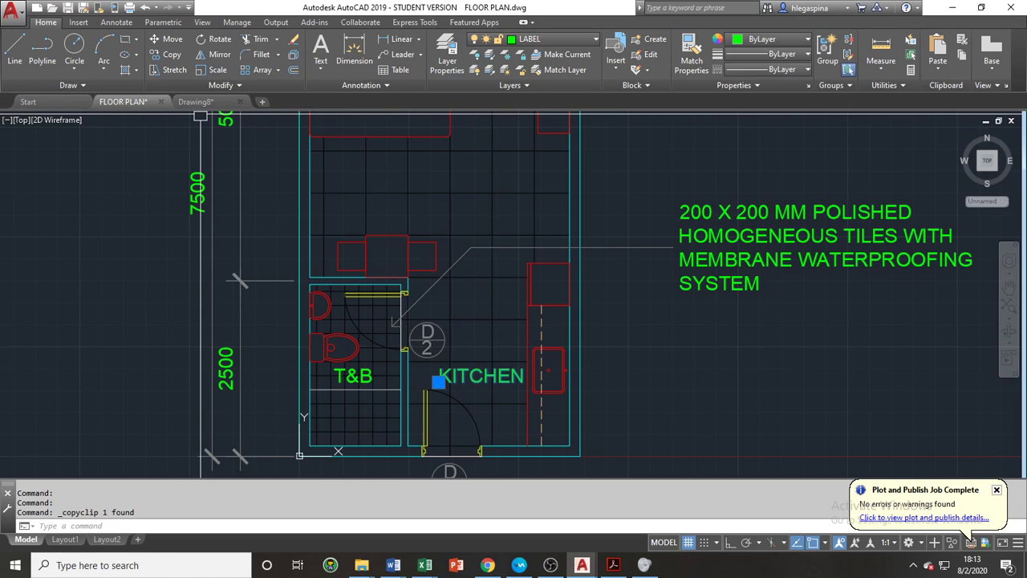
click(195, 101)
key(ctrl+v)
scroll(403, 281, up, 4)
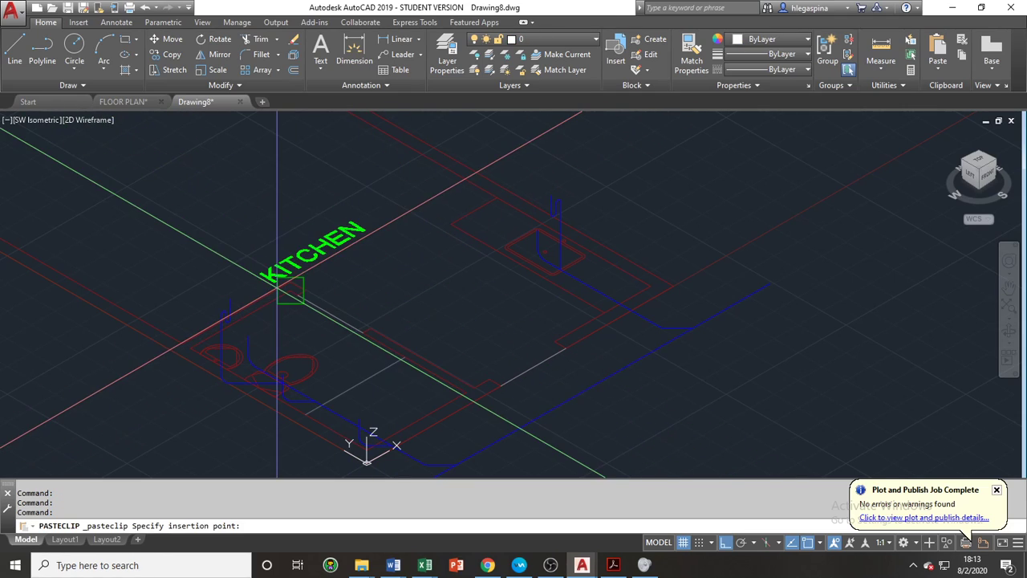
click(283, 290)
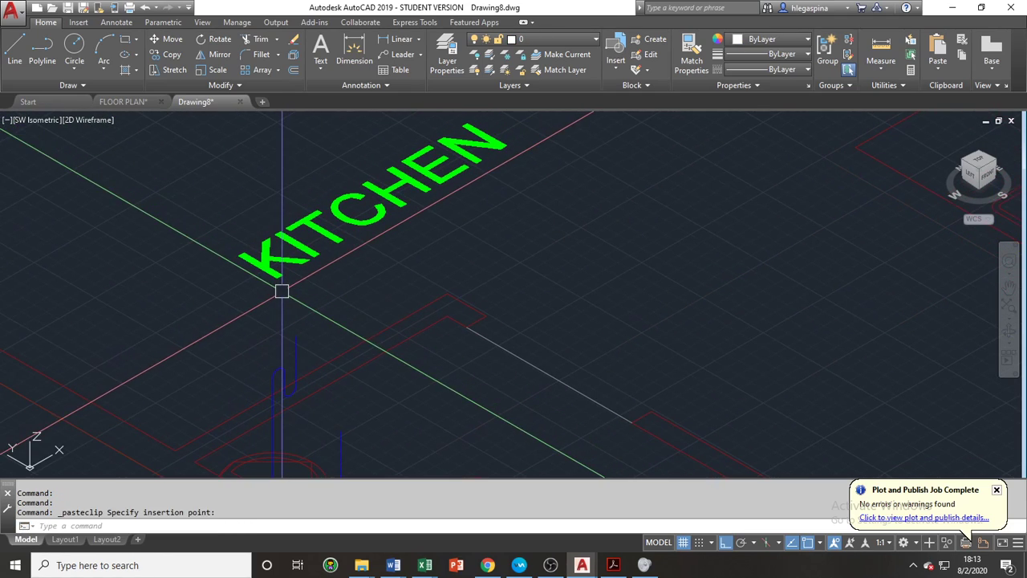
key(Escape)
key(Escape)
Change the text of the pasted KITCHEN label to "LAV.".
double_click(303, 250)
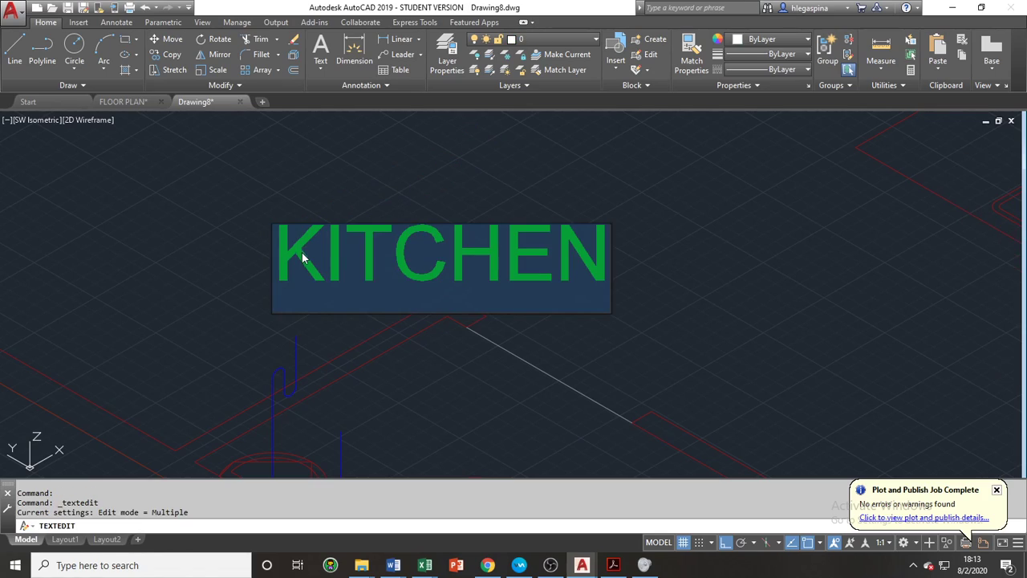
click(301, 254)
drag(282, 256, 578, 245)
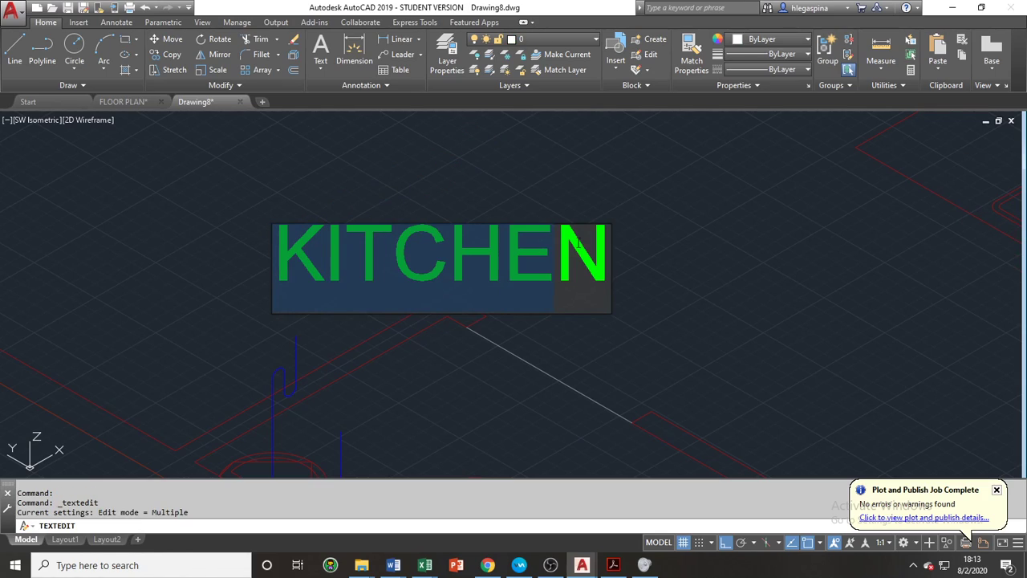
text(LAV.)
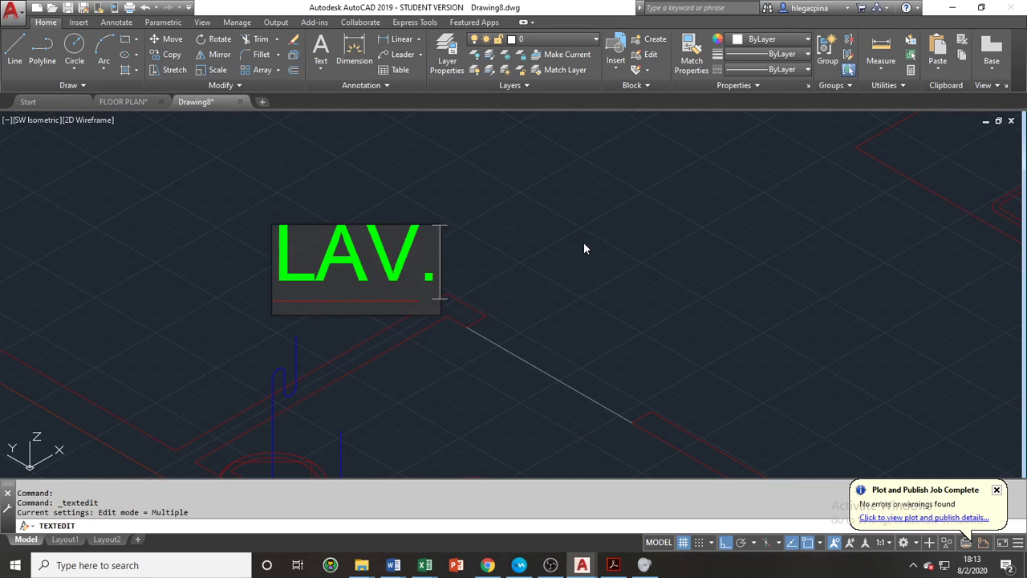
click(583, 242)
key(Escape)
key(Escape)
Move the LAV. label to the top end of the lavatory trap.
click(273, 278)
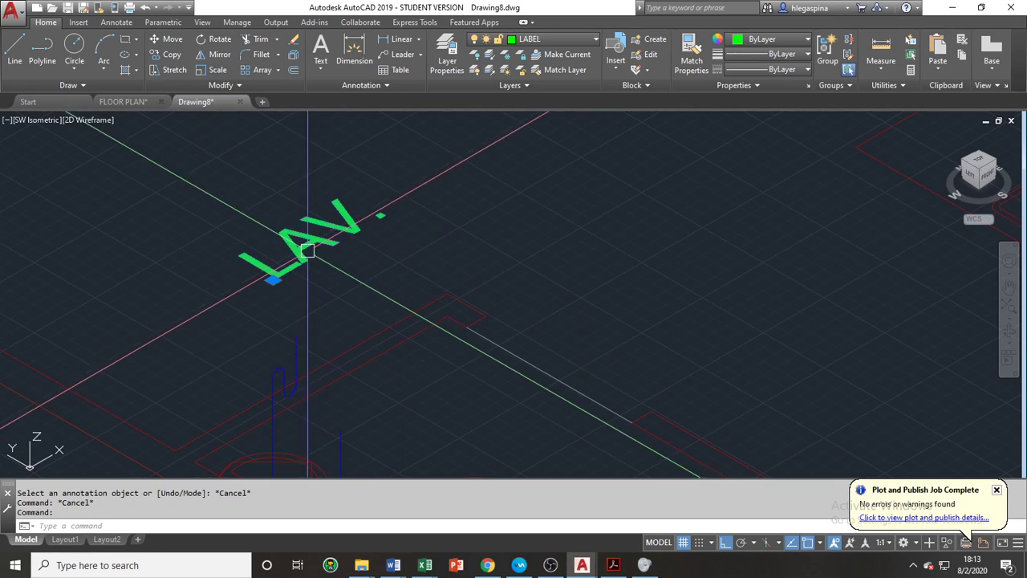
click(273, 279)
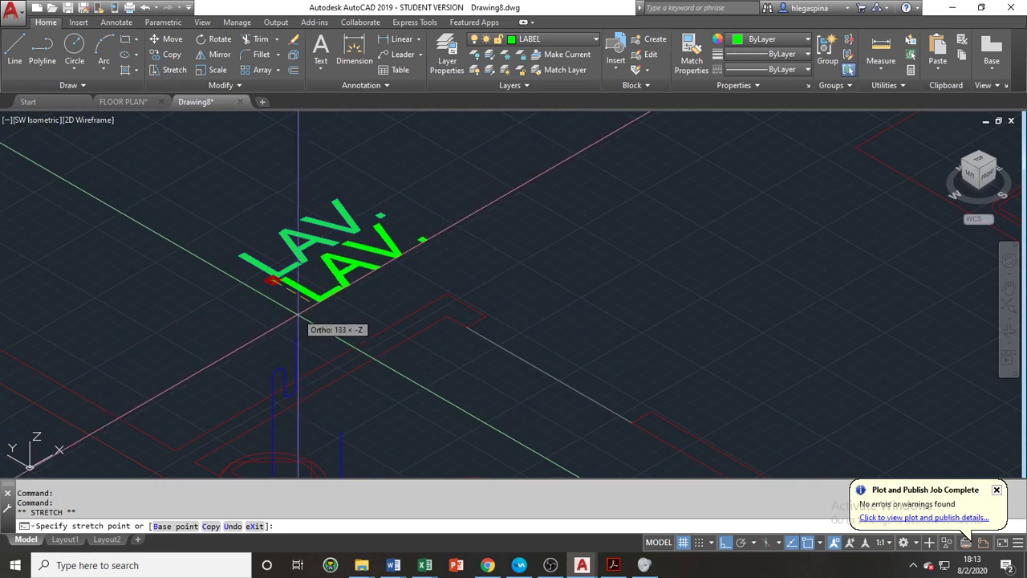
middle_drag(387, 352, 369, 262)
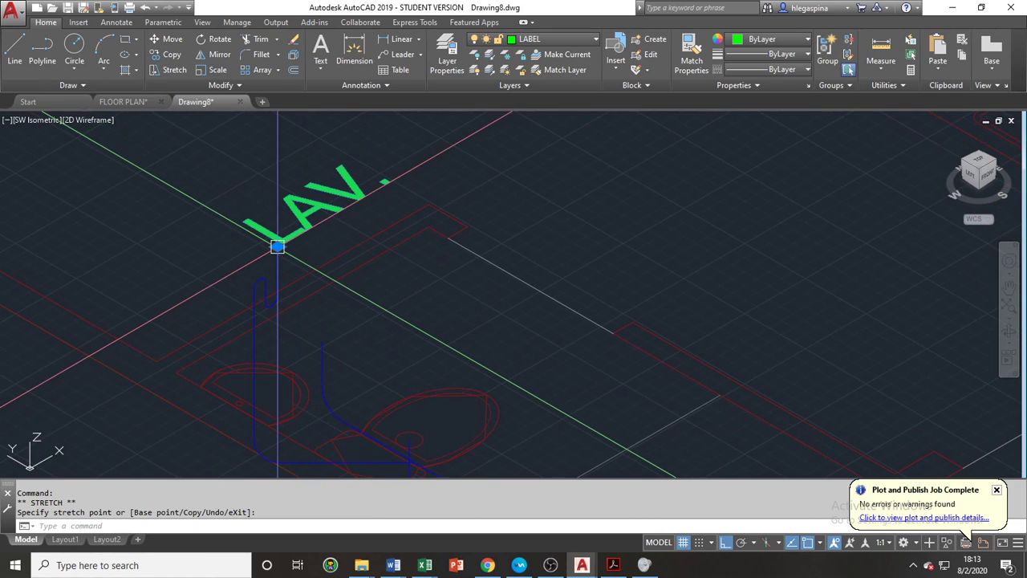
Copy the LAV. label from the lavatory trap to the tops of the other three bathroom risers.
text(co)
key(Return)
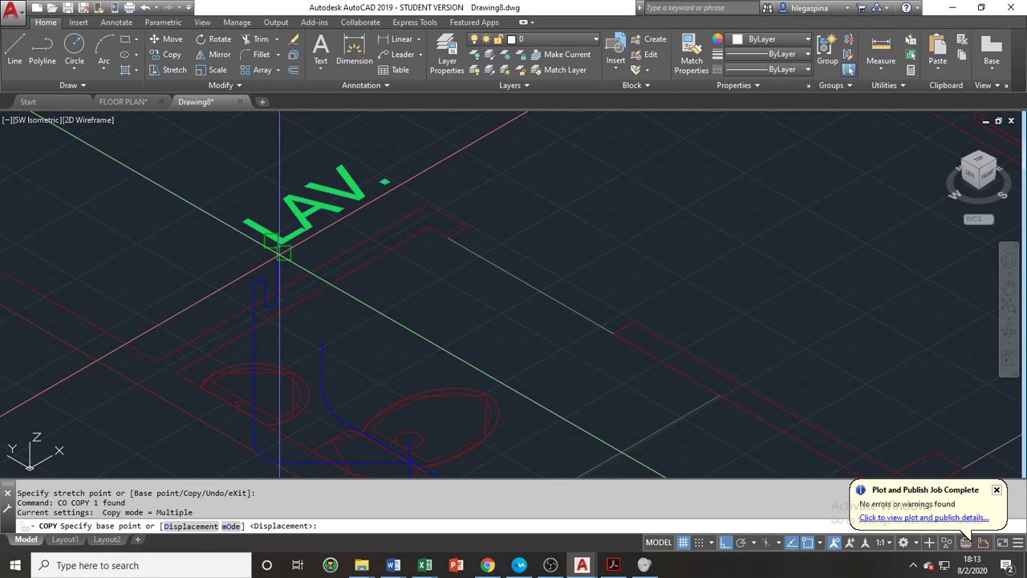
click(278, 246)
click(323, 342)
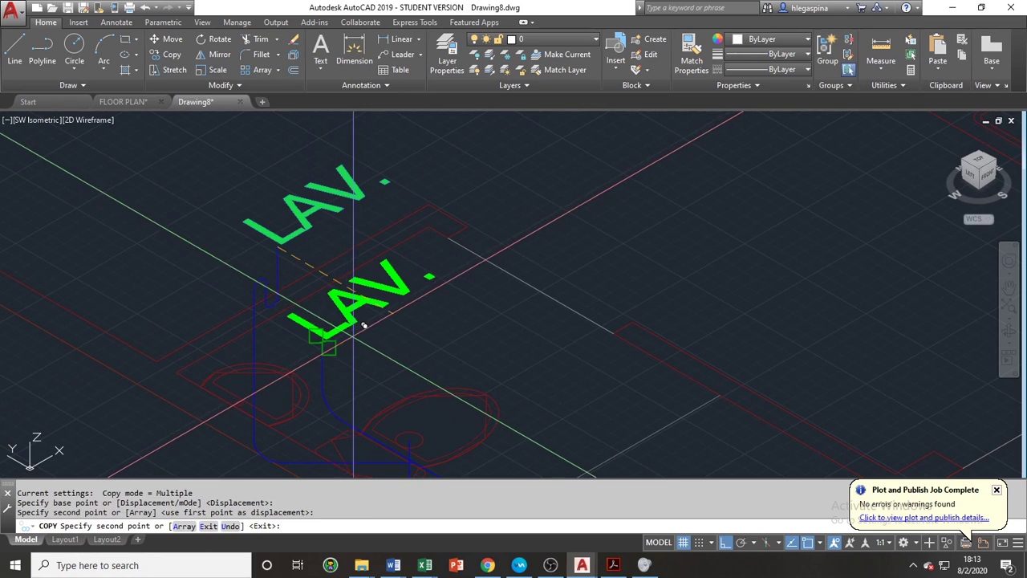
scroll(493, 428, up, 2)
middle_drag(494, 428, 481, 226)
click(368, 244)
scroll(507, 240, down, 5)
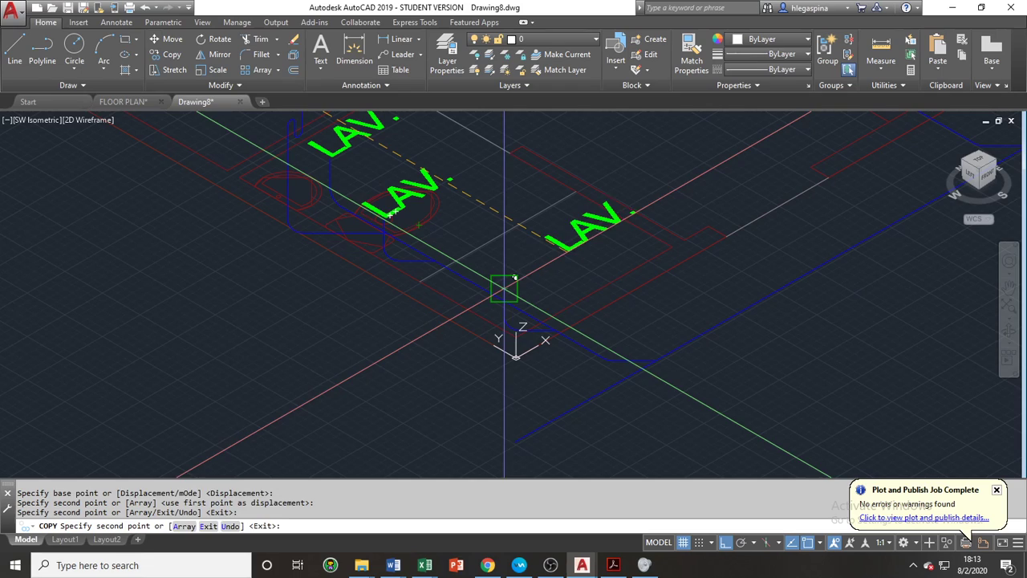
click(504, 288)
Place two more copies of the LAV. label at the kitchen sink, on the cleanout riser end and the trap end.
middle_drag(578, 193, 321, 393)
middle_drag(528, 294, 458, 318)
scroll(462, 313, up, 3)
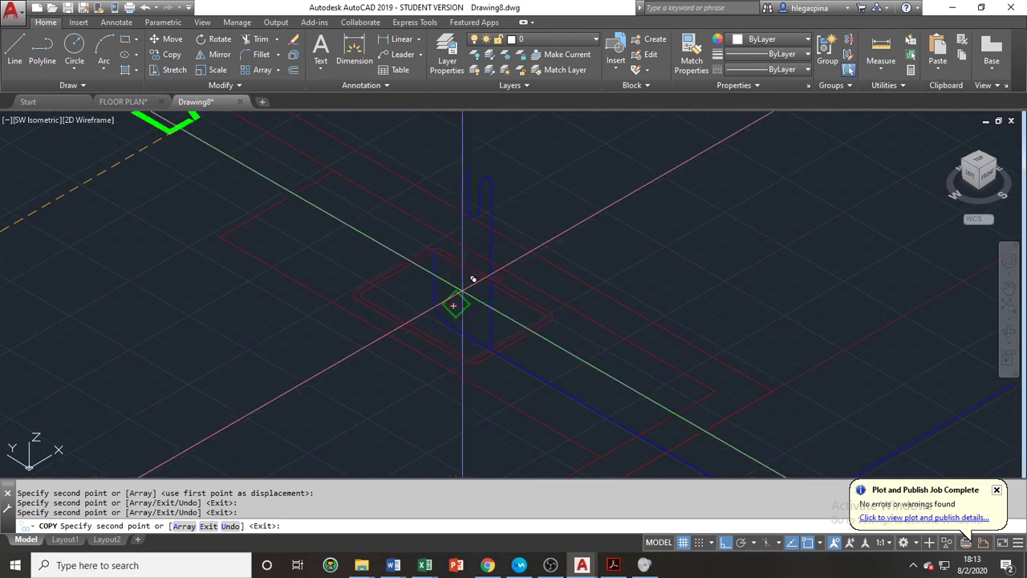
scroll(471, 226, up, 2)
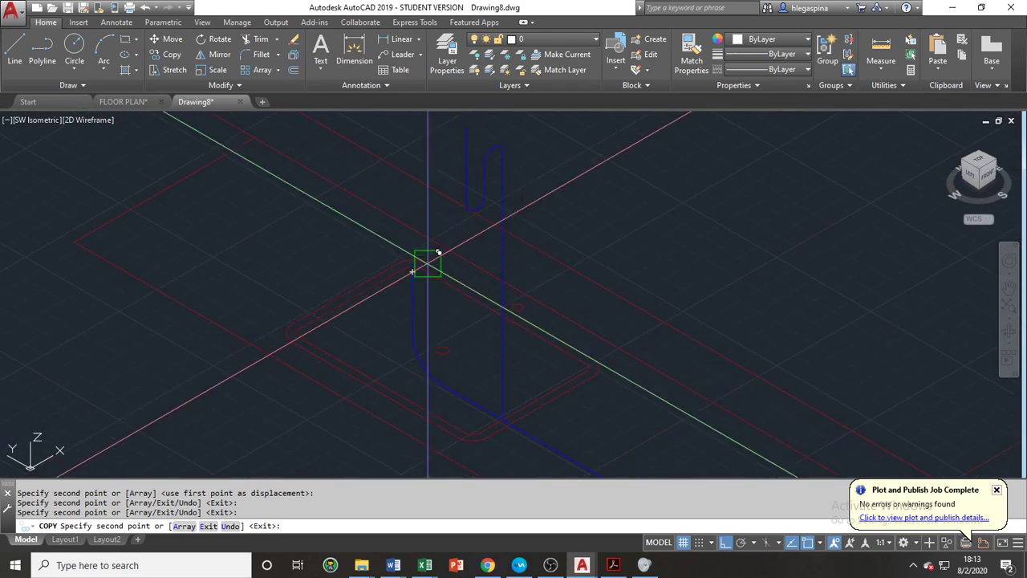
scroll(412, 271, up, 2)
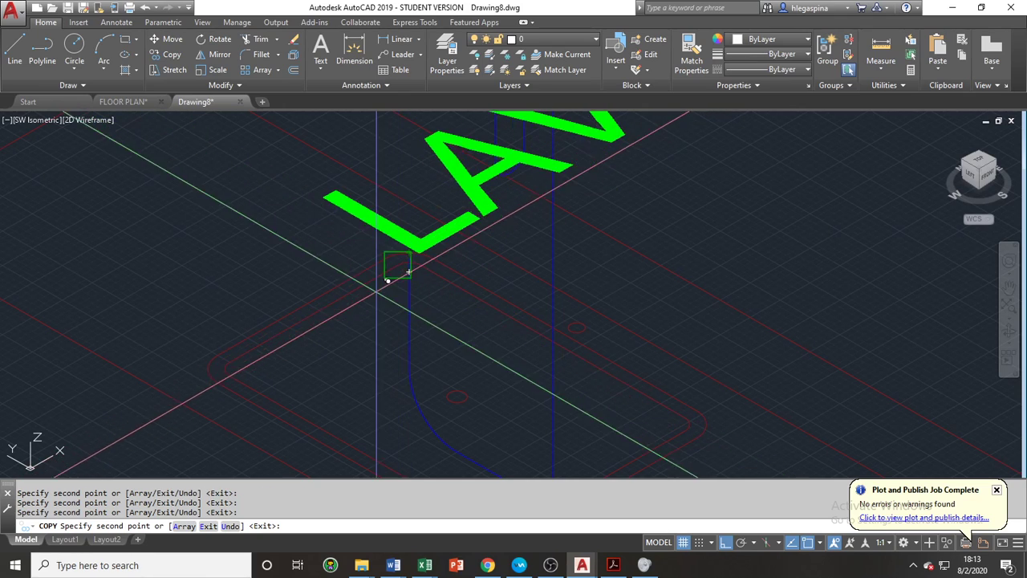
click(376, 291)
scroll(380, 295, down, 4)
scroll(441, 292, up, 2)
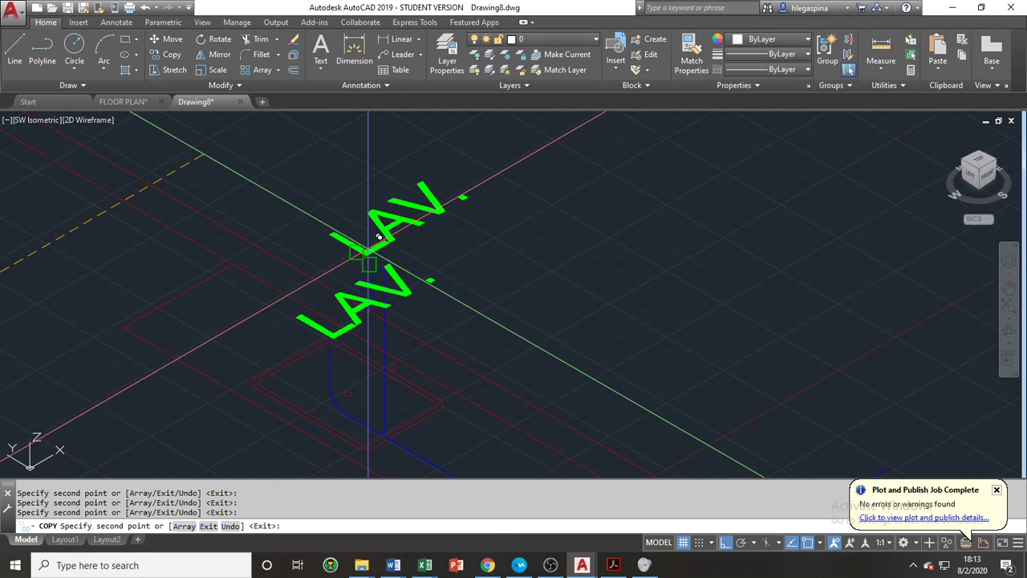
key(Escape)
Change the label at the kitchen sink trap to "SINK".
double_click(403, 231)
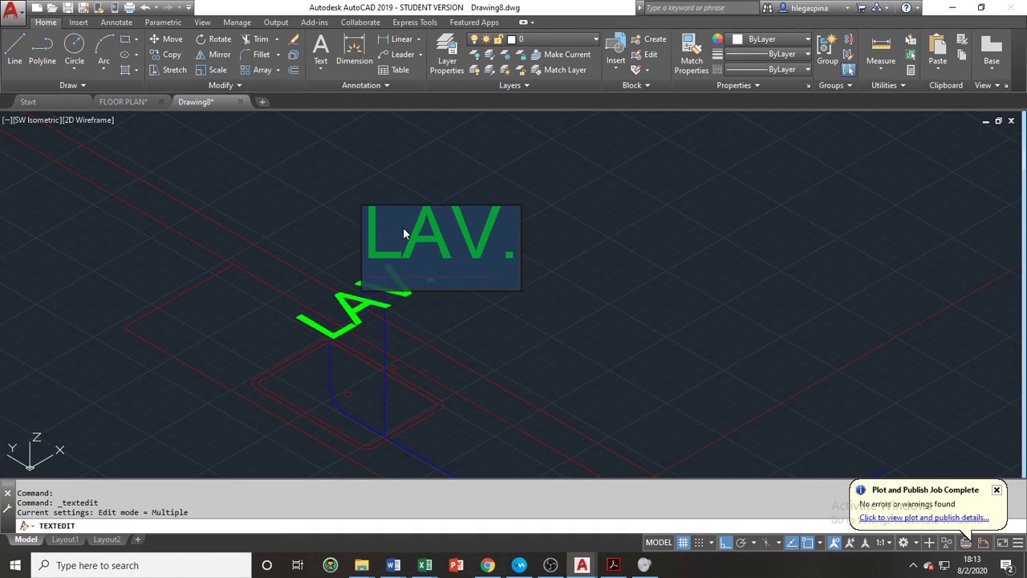
text(K)
key(BackSpace)
text(SINK)
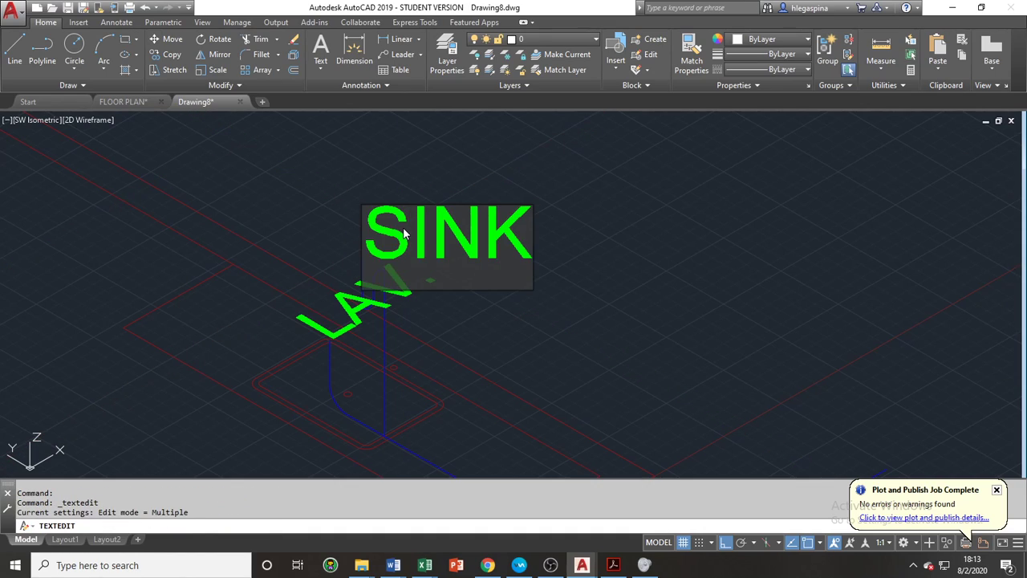
key(Return)
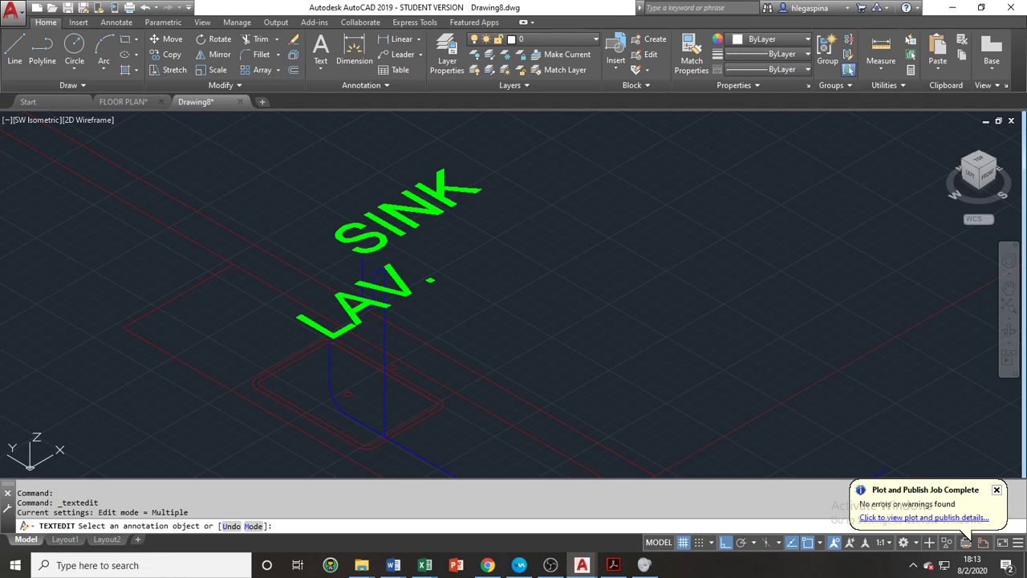
Change the label on the kitchen riser beside the sink trap to "C.O.".
click(336, 302)
text(C.)
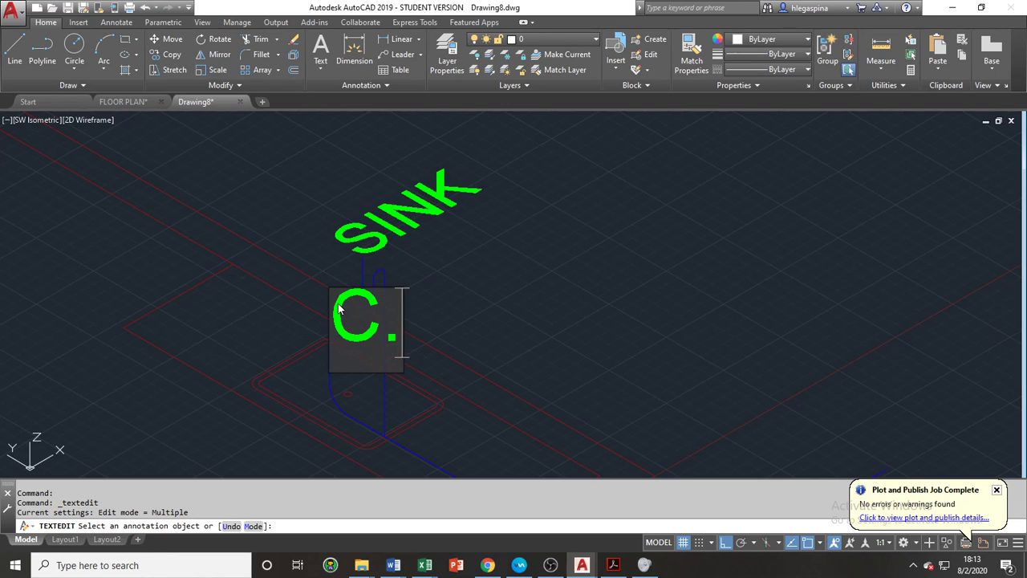
text(O)
key(Return)
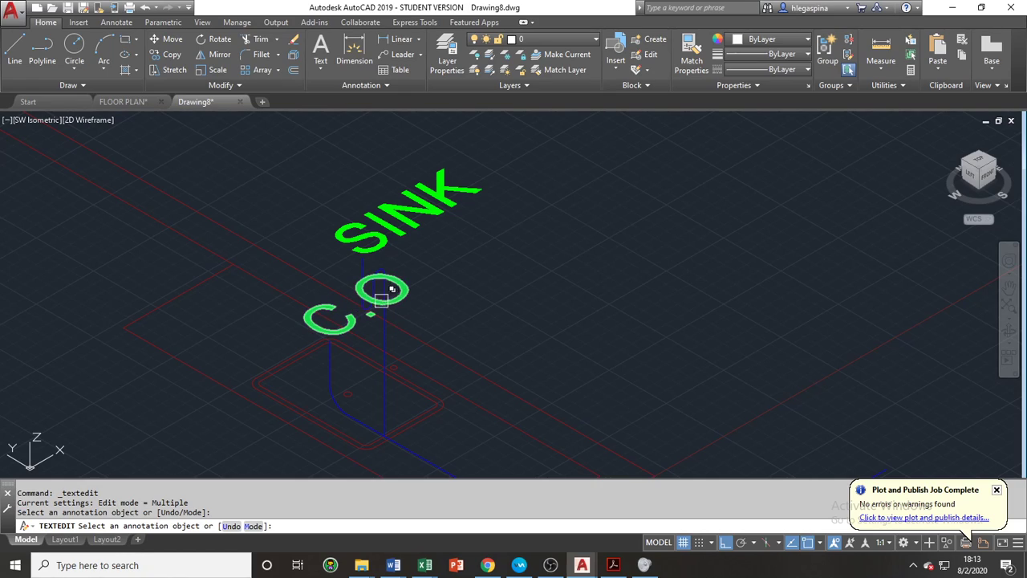
click(407, 305)
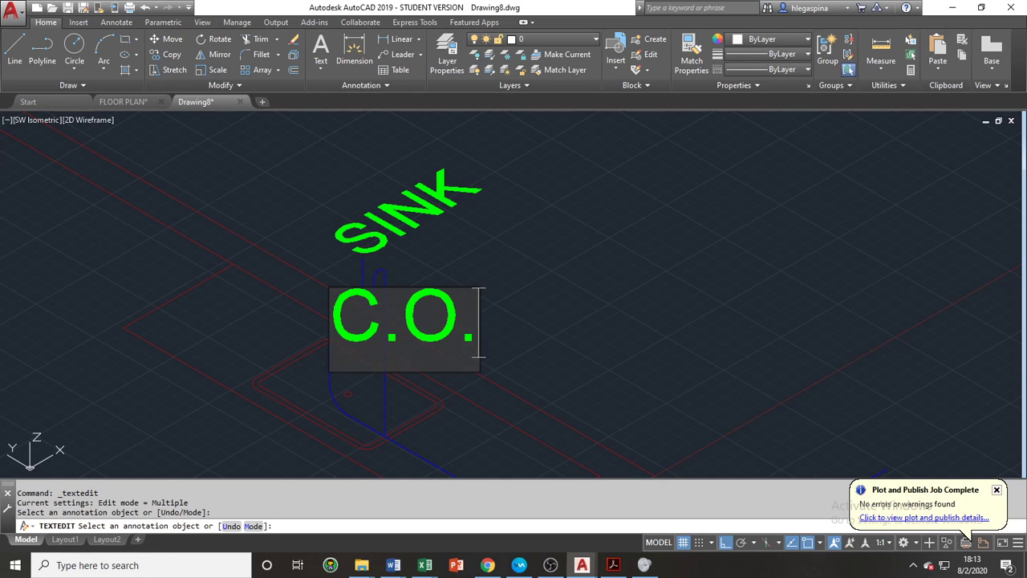
key(Return)
Change the bathroom label nearest the lavatory's LAV. label to "C.O.".
scroll(545, 284, down, 4)
middle_drag(475, 347, 613, 224)
scroll(376, 269, up, 2)
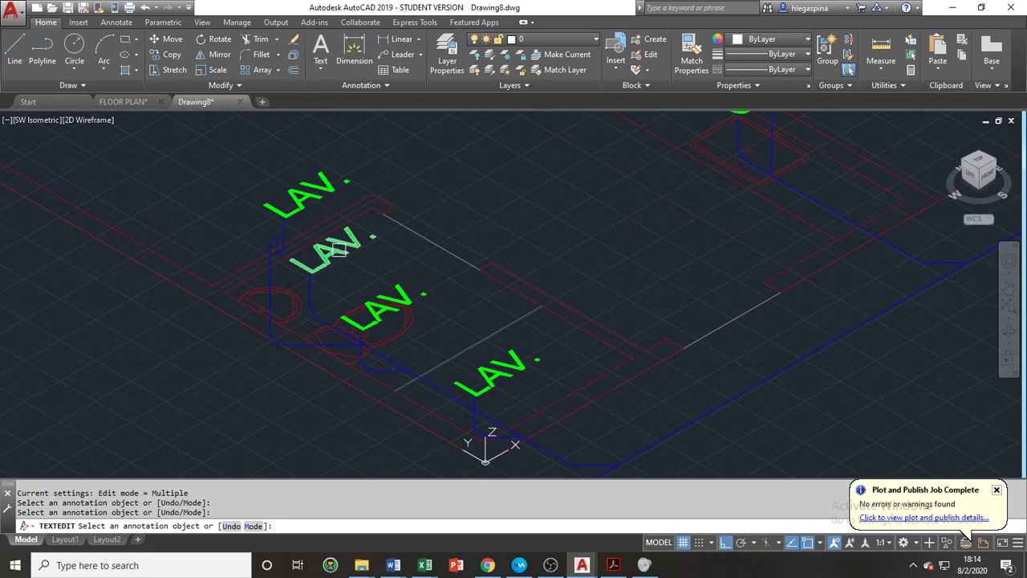
click(338, 254)
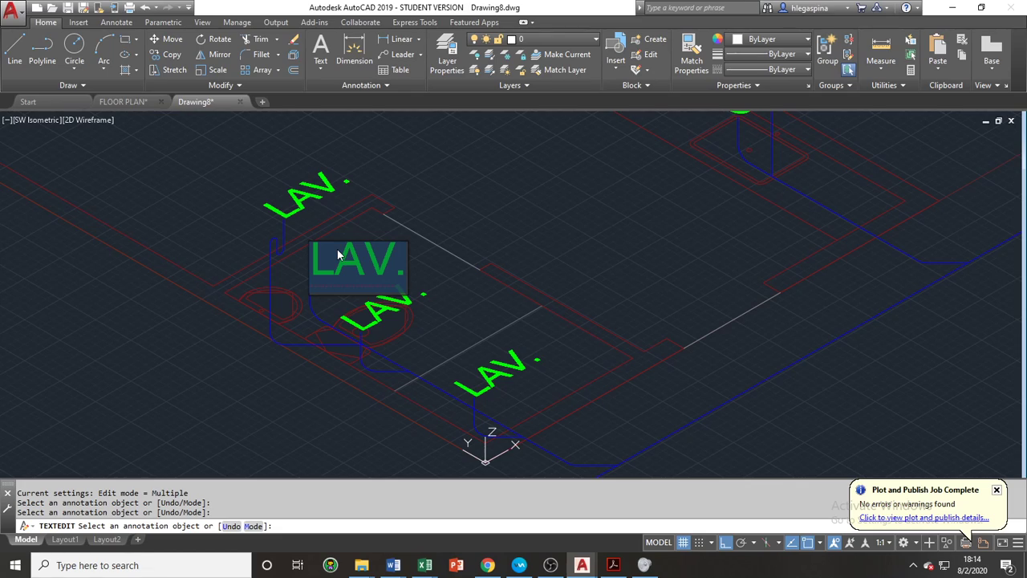
text(C.O.)
key(Return)
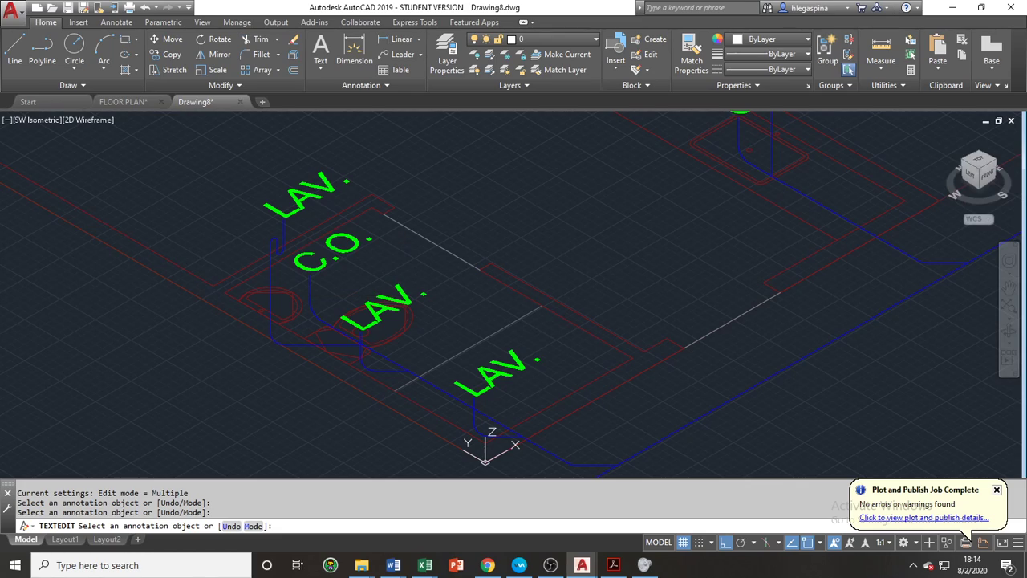
Change the label above the water closet riser to "W.C.".
click(382, 325)
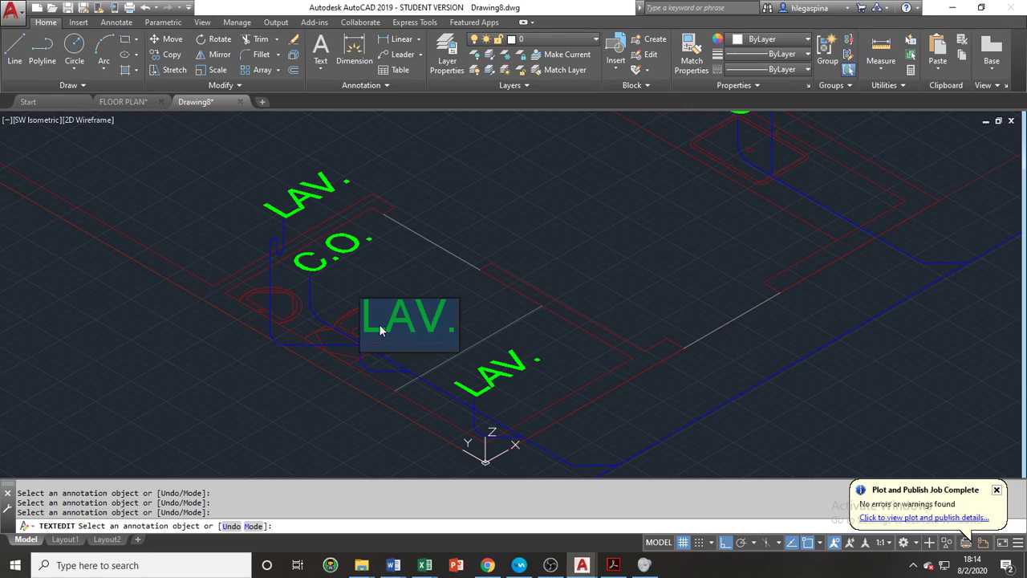
text(W)
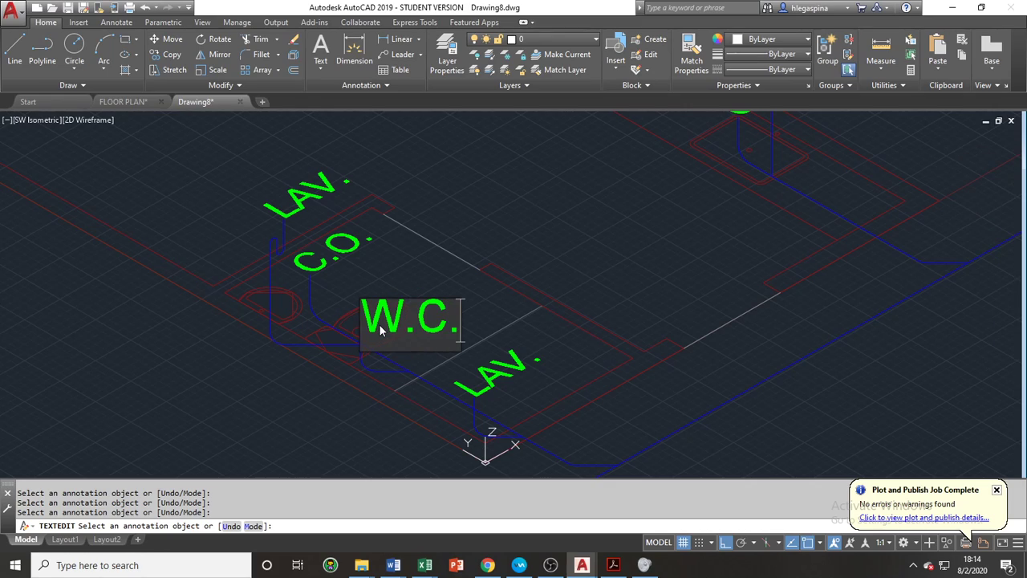
text(.C.)
key(Return)
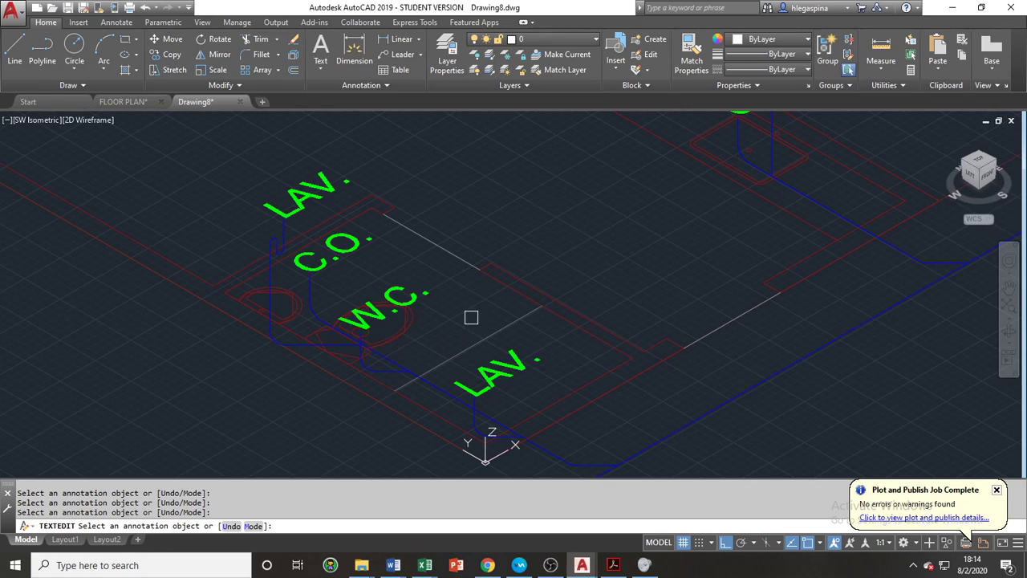
Change the last remaining copied LAV. label in the bathroom to "F.D." and end the text editing.
click(499, 371)
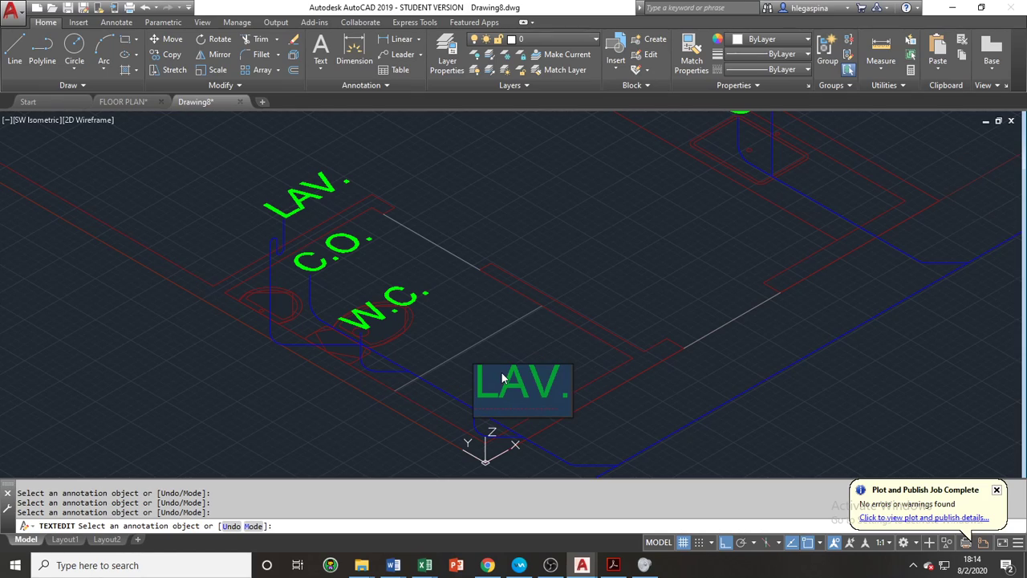
text(F.D.)
key(Return)
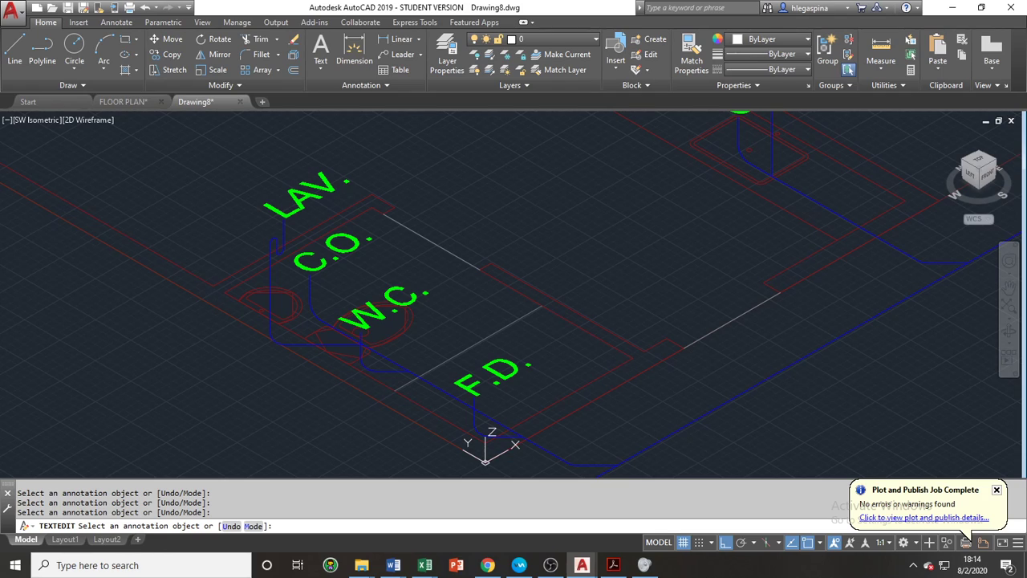
middle_drag(539, 329, 369, 305)
key(Escape)
key(Escape)
Copy the F.D. label with Ortho off to a spot just above the long main pipe outside the building.
click(329, 346)
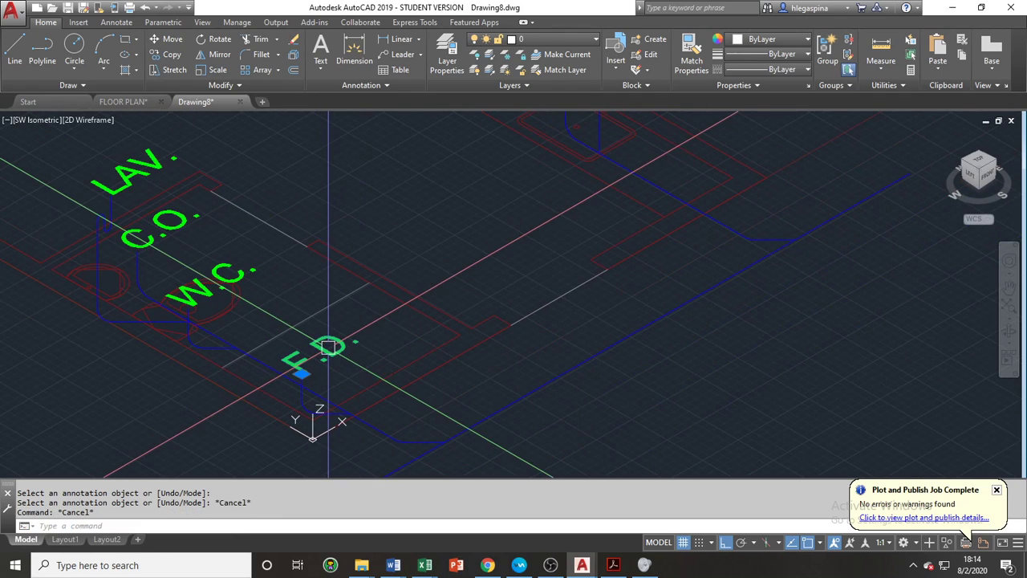
text(co)
key(Return)
click(329, 346)
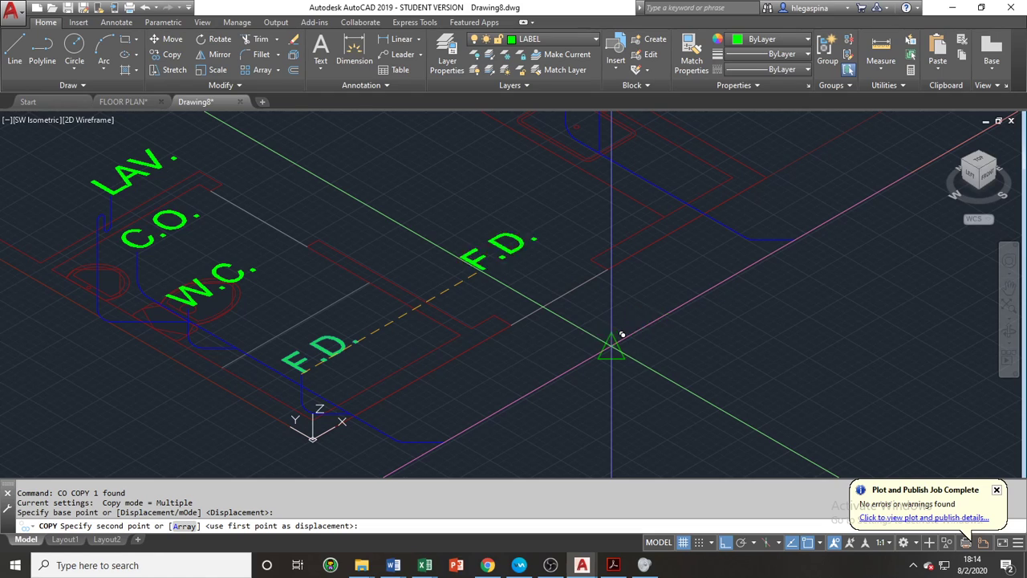
key(F8)
scroll(595, 371, up, 4)
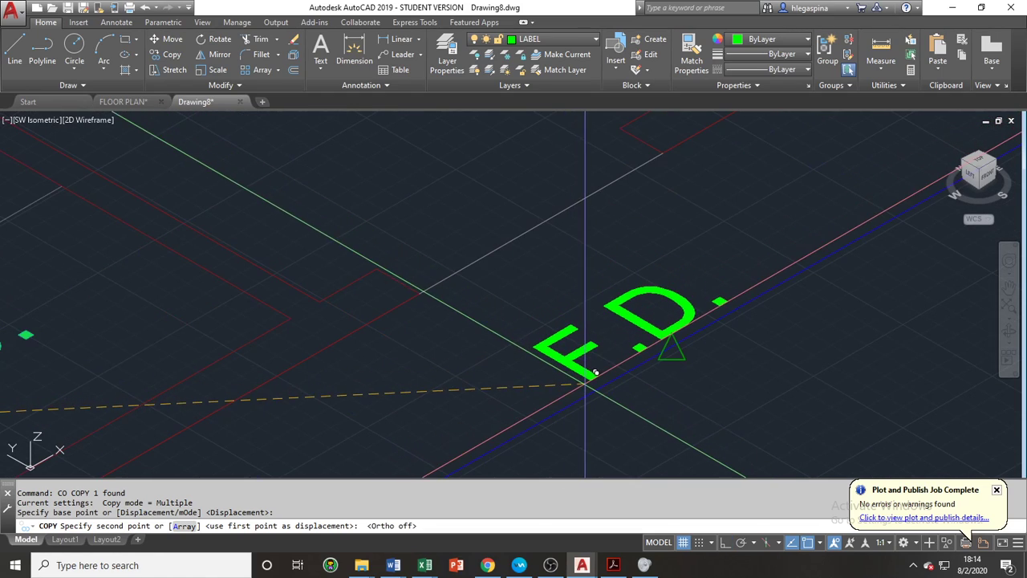
click(593, 358)
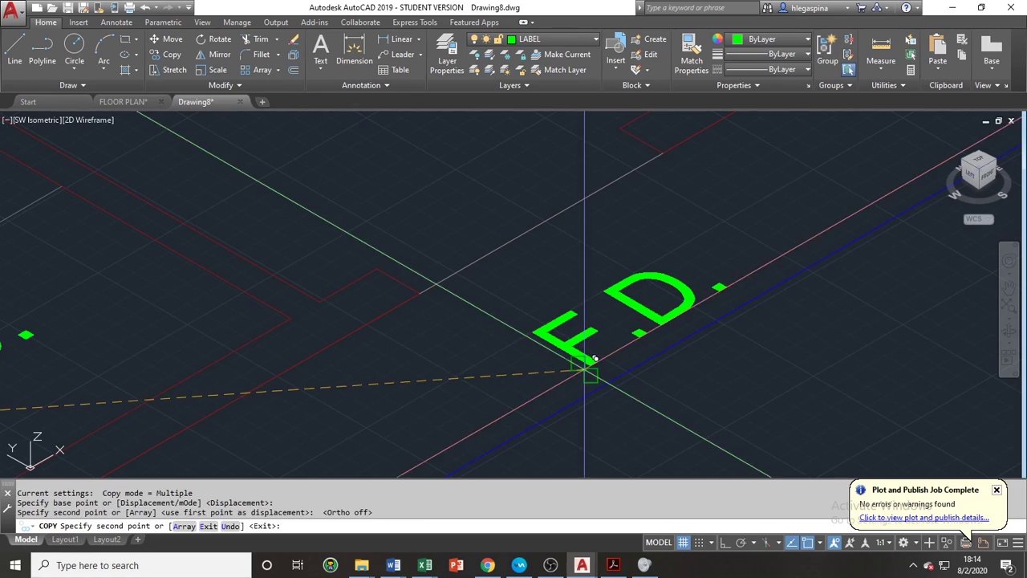
key(Escape)
Change the copied F.D. label beside the long main pipe to "100MM Ø UPVC PIPE" and end the text editing.
double_click(572, 339)
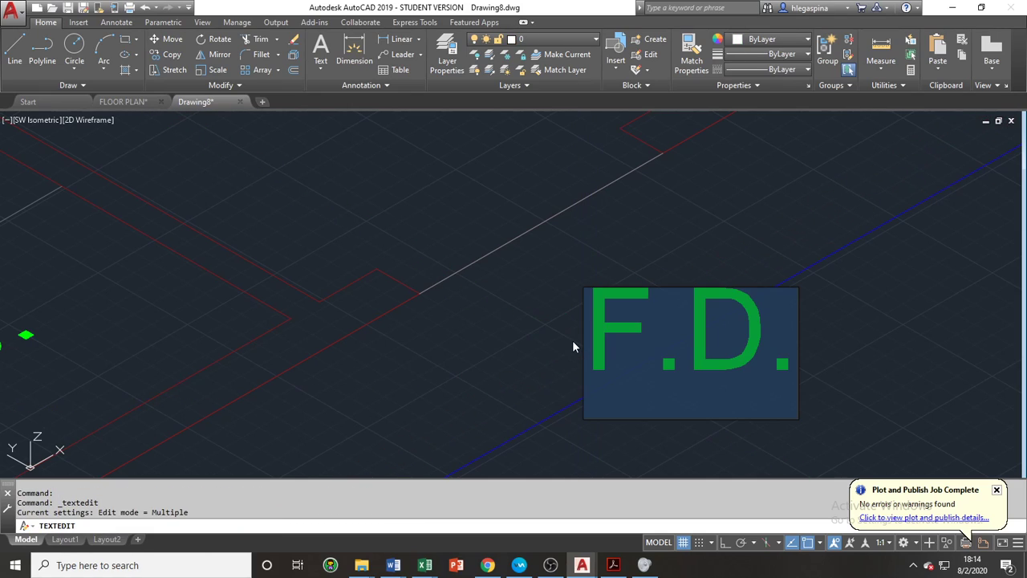
scroll(572, 347, down, 4)
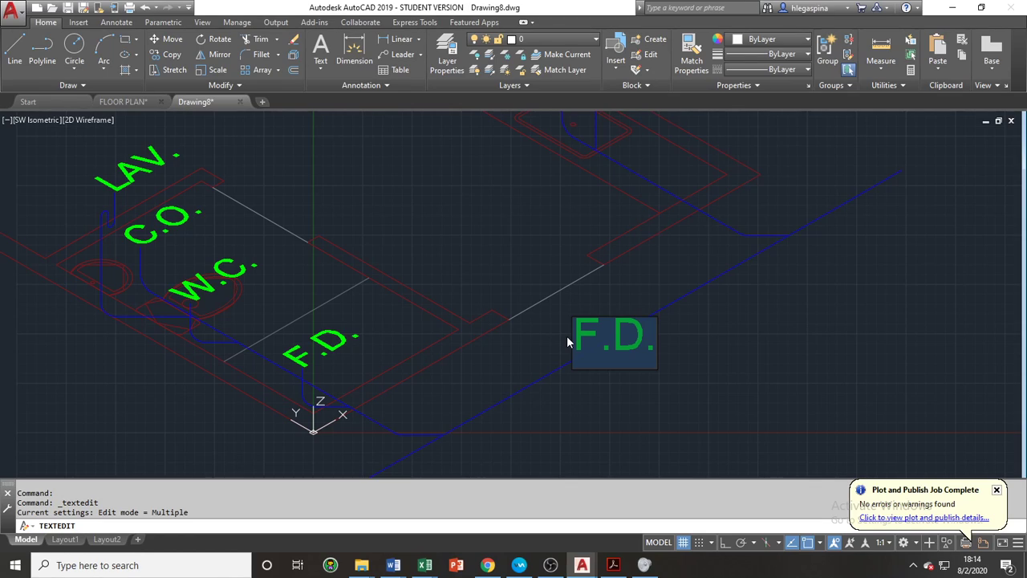
text(4")
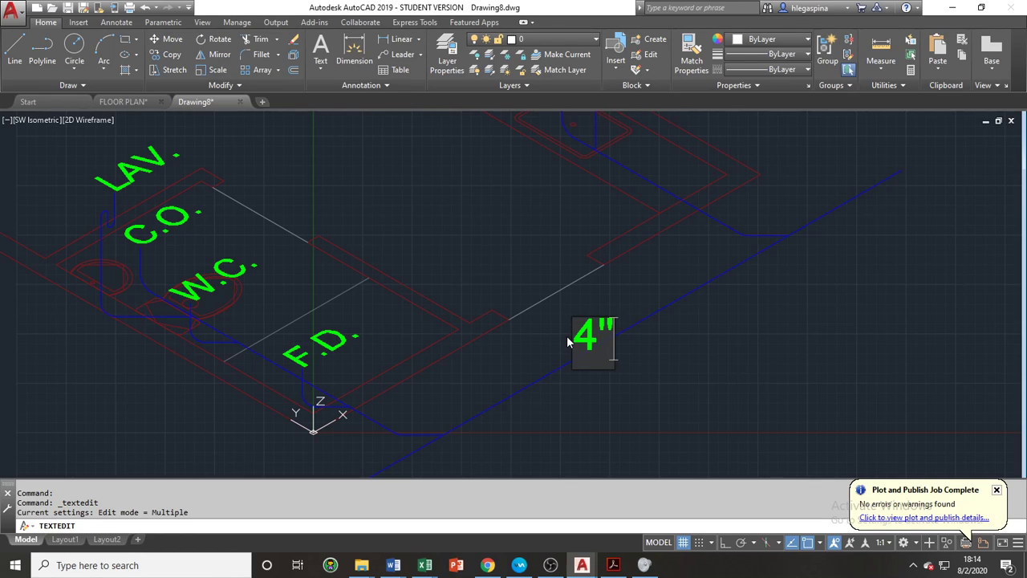
key(BackSpace)
key(BackSpace)
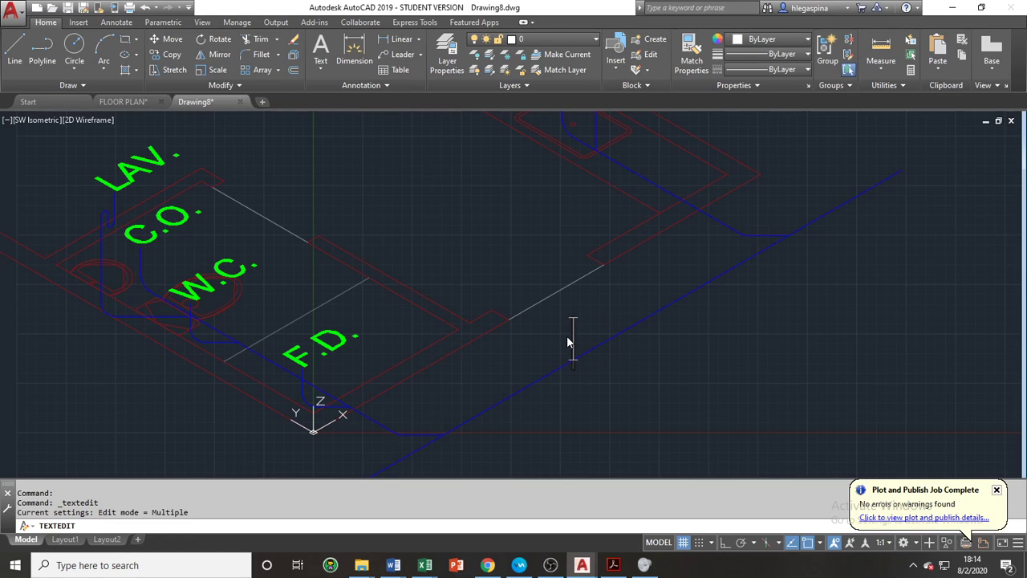
text(100MM ^)
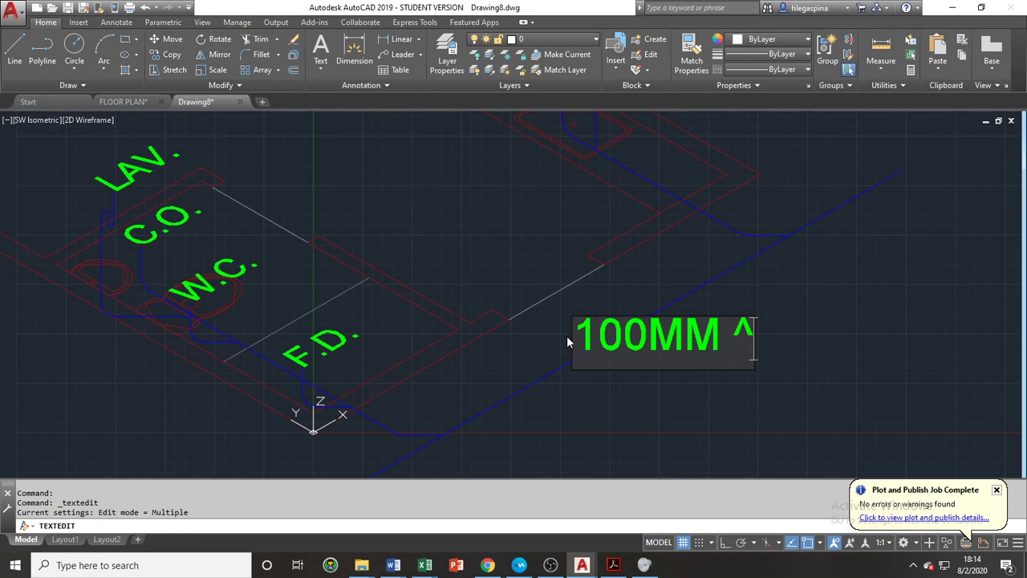
key(BackSpace)
text(%%)
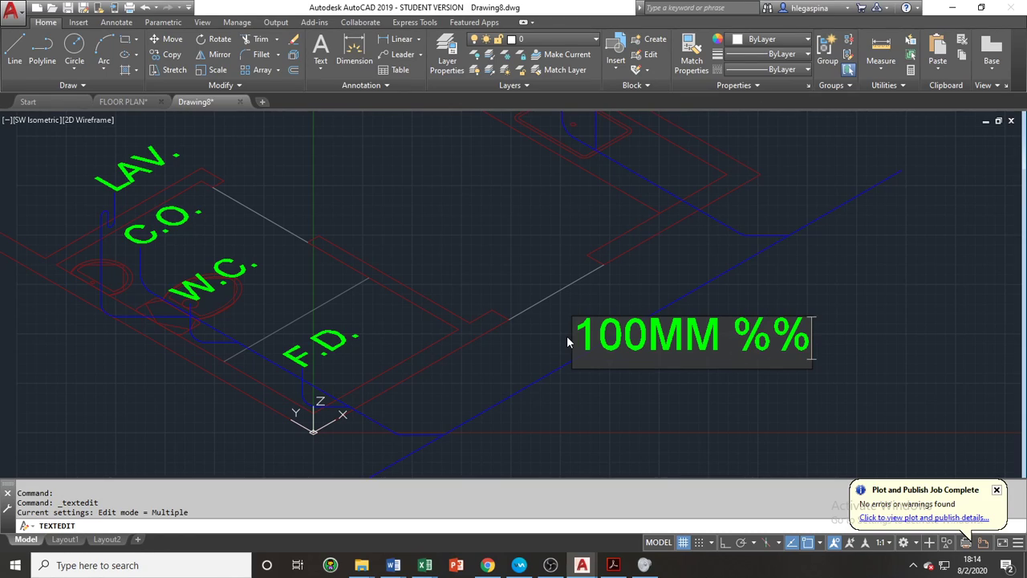
text(%c)
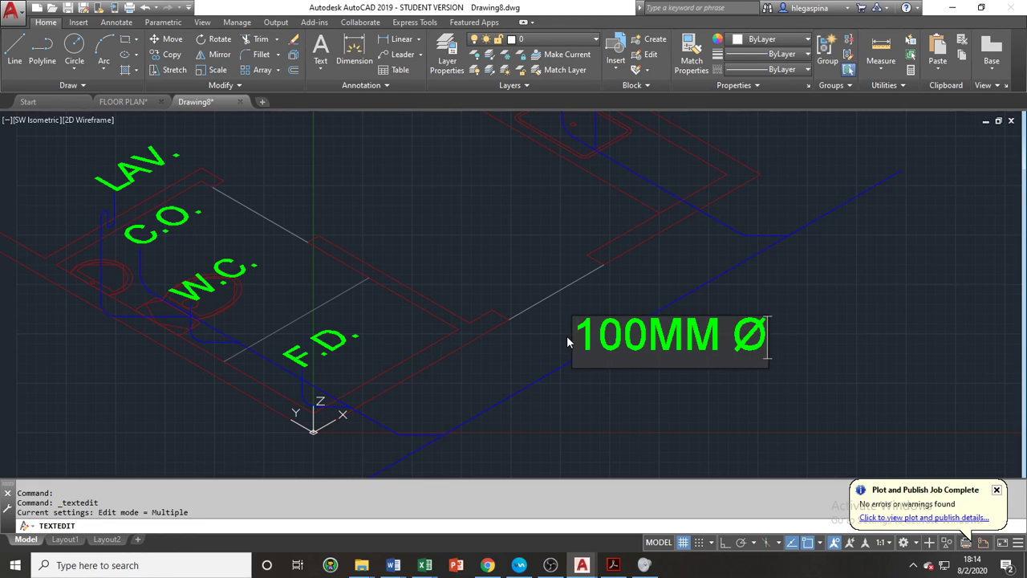
text( P)
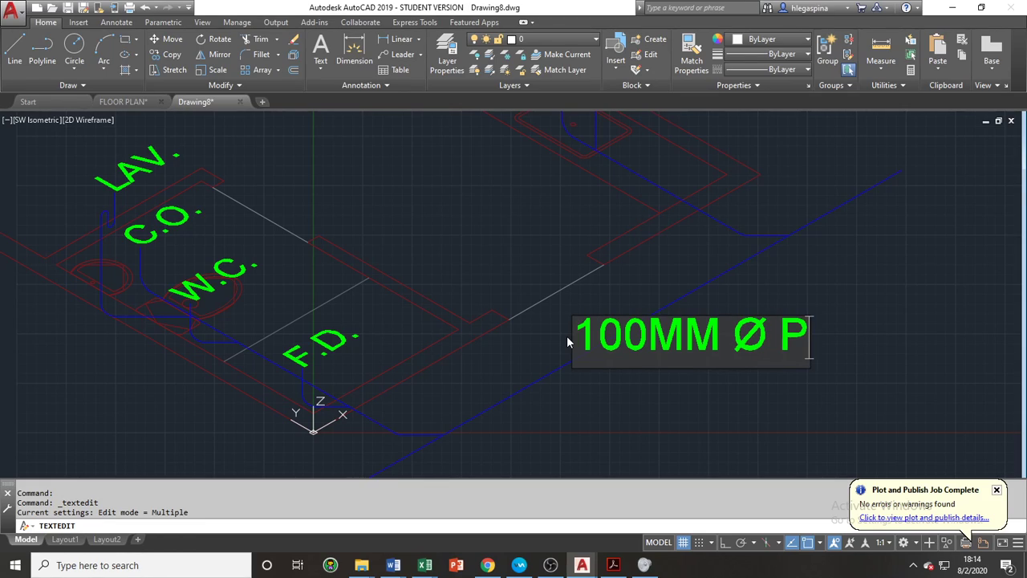
text(VU)
key(BackSpace)
key(BackSpace)
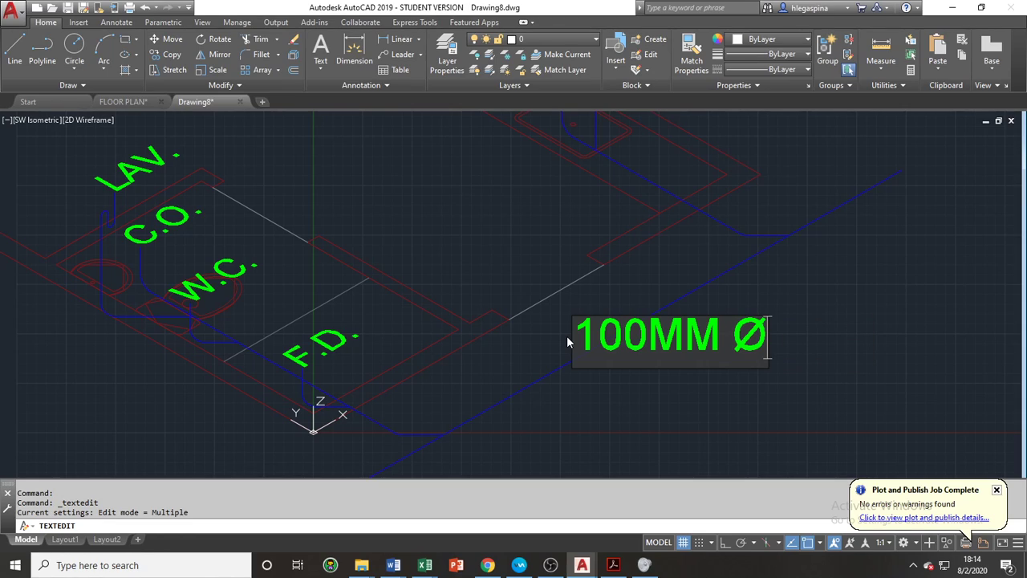
text(UP)
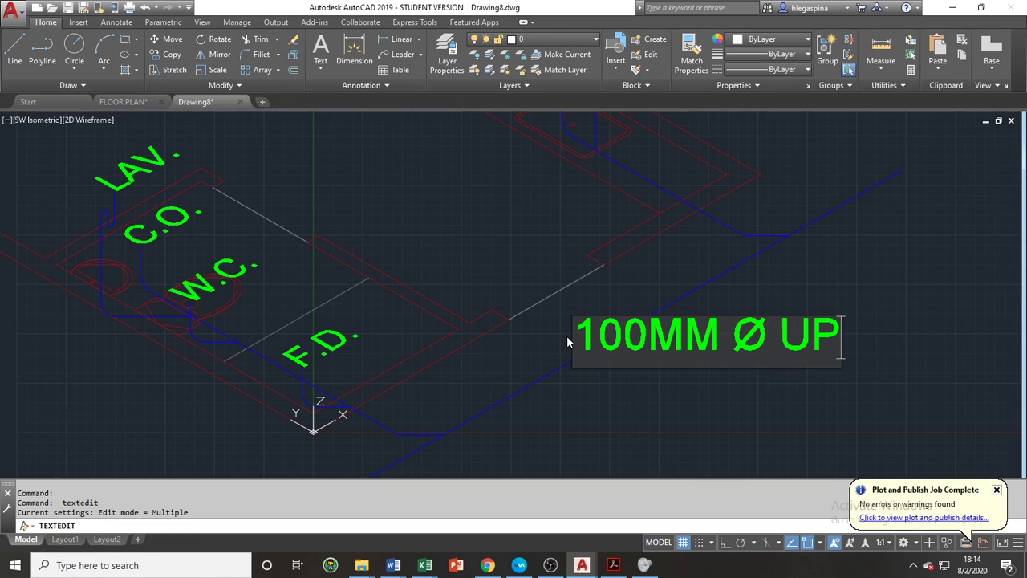
text(VC )
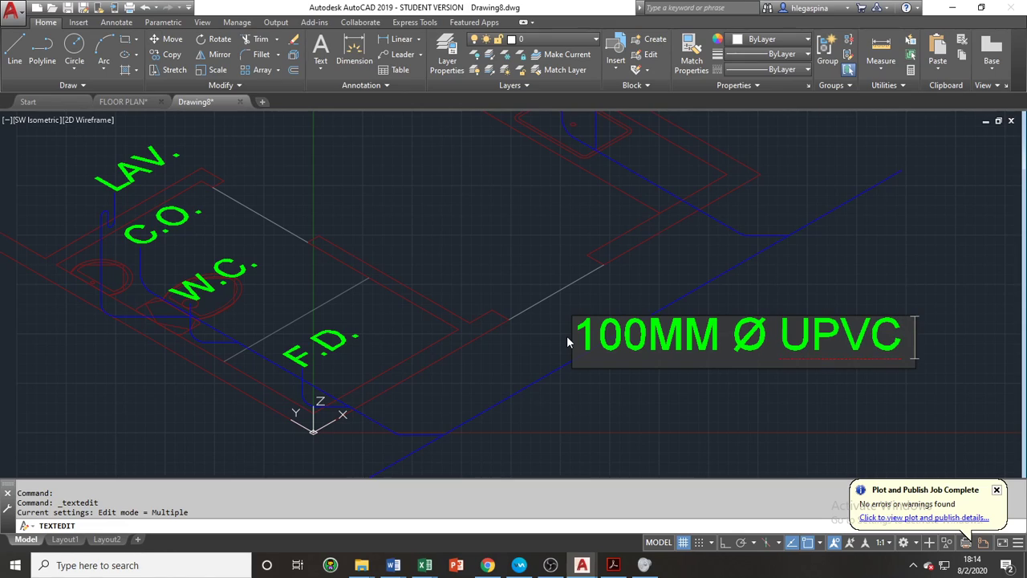
text(PIPE)
key(Return)
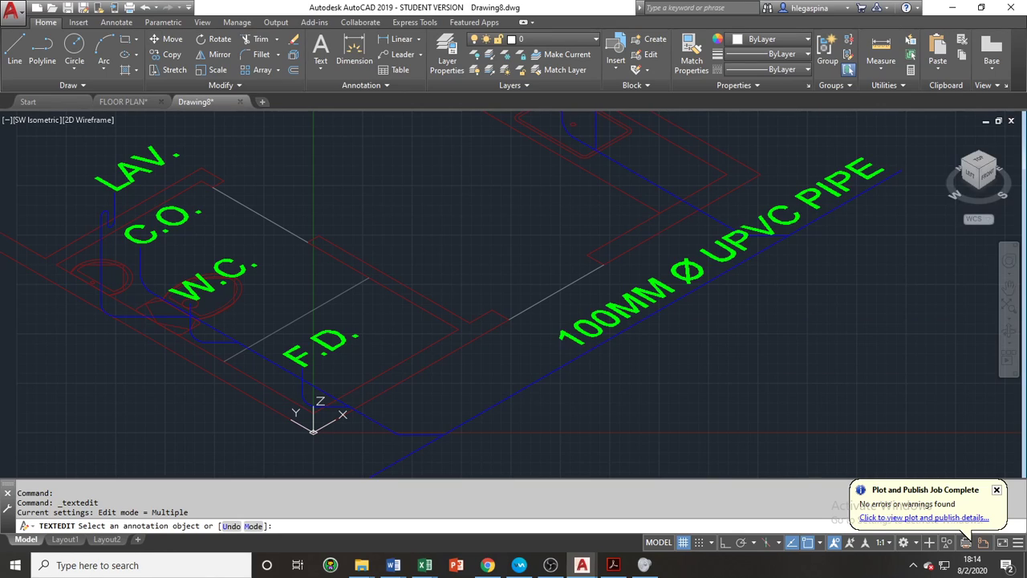
key(Escape)
Move the 100MM Ø UPVC PIPE label to the outer side of the long main pipe, running parallel below it.
scroll(572, 332, up, 3)
middle_drag(573, 332, 424, 331)
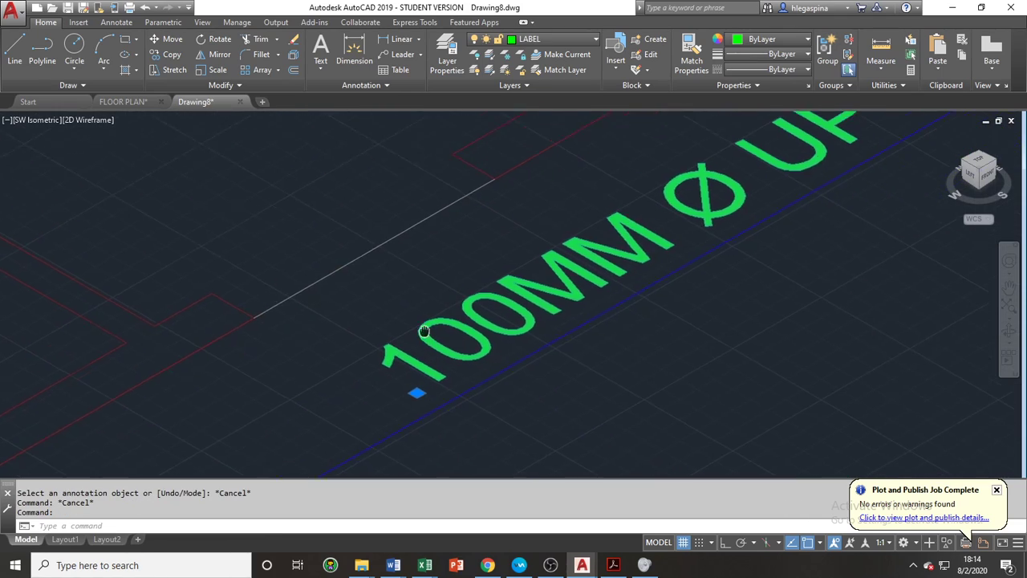
scroll(423, 331, down, 3)
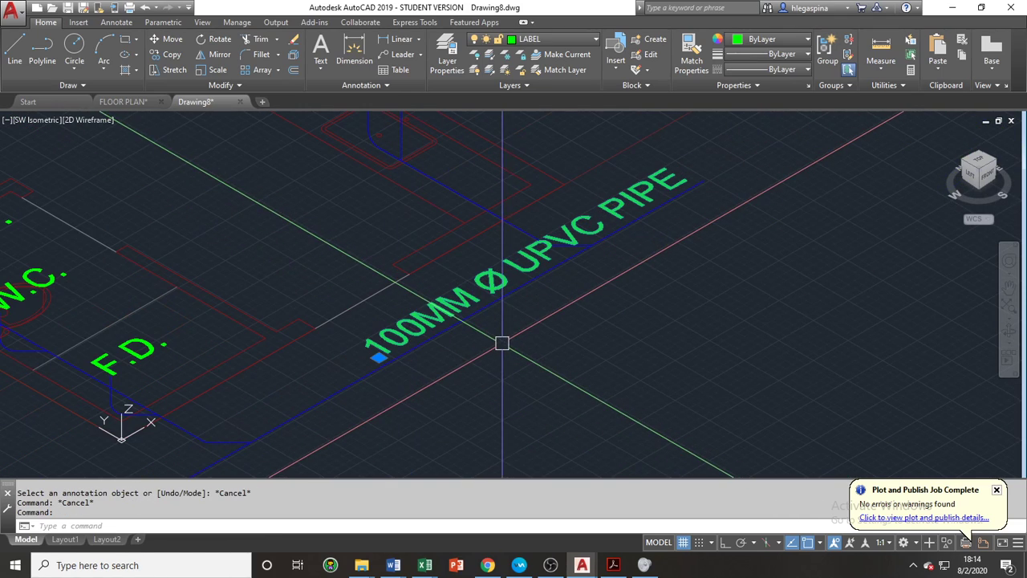
text(M)
key(Return)
click(586, 304)
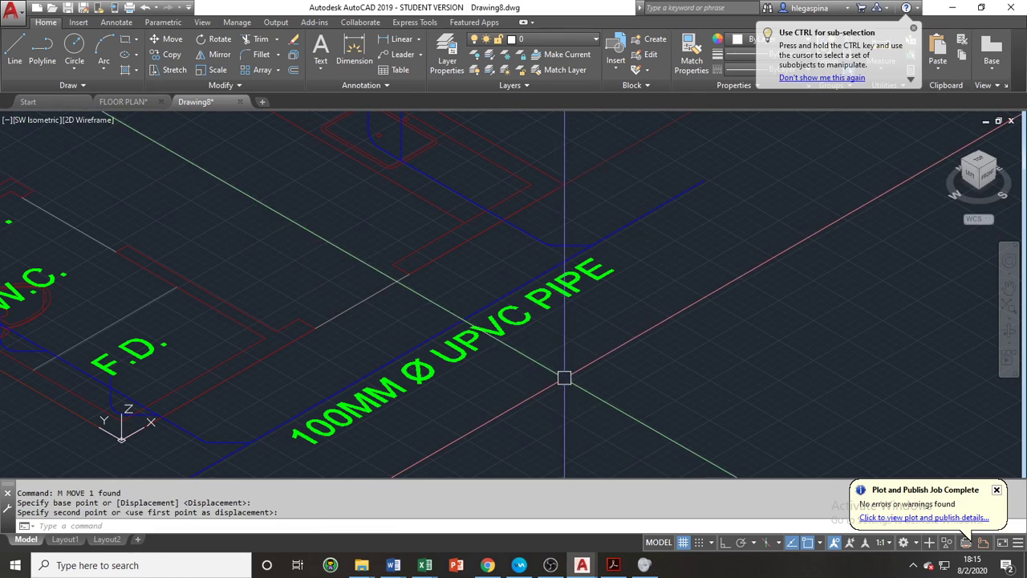
key(Escape)
key(Escape)
Switch to the Layout1 paper space by setting TILEMODE to 0 and erase the default viewport.
middle_drag(540, 342, 635, 375)
scroll(592, 385, down, 5)
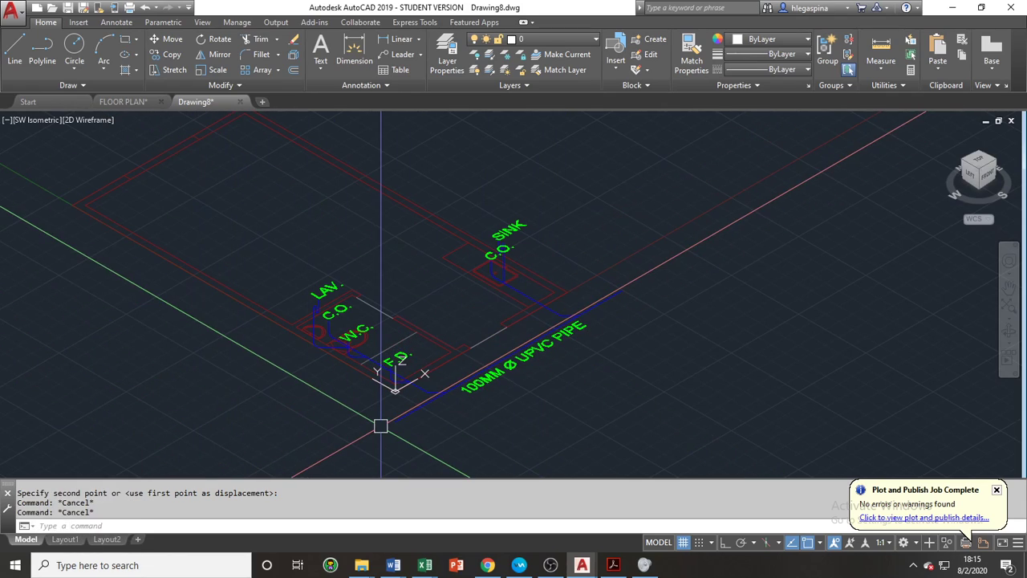
text(tm)
key(Return)
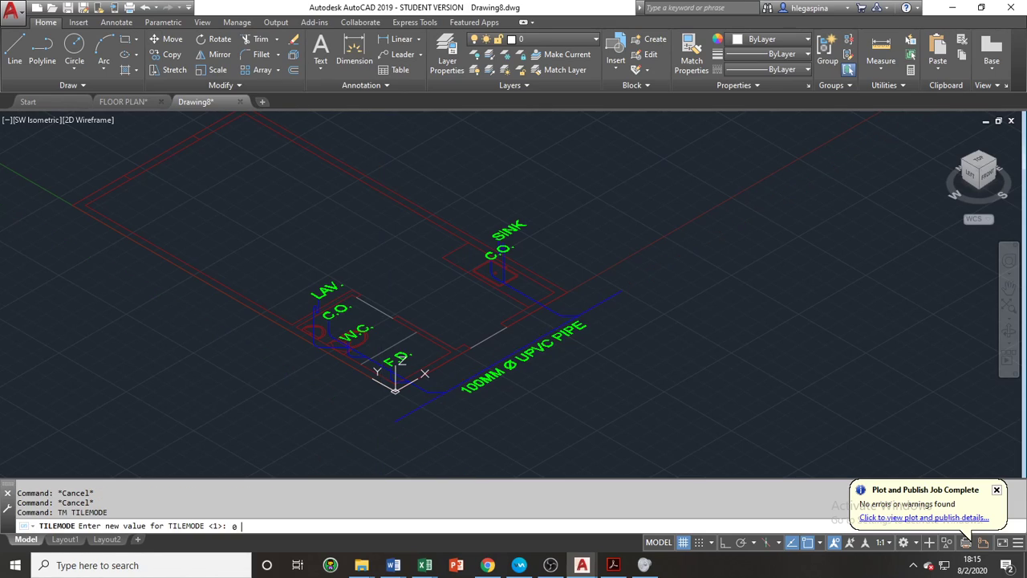
key(Return)
click(458, 421)
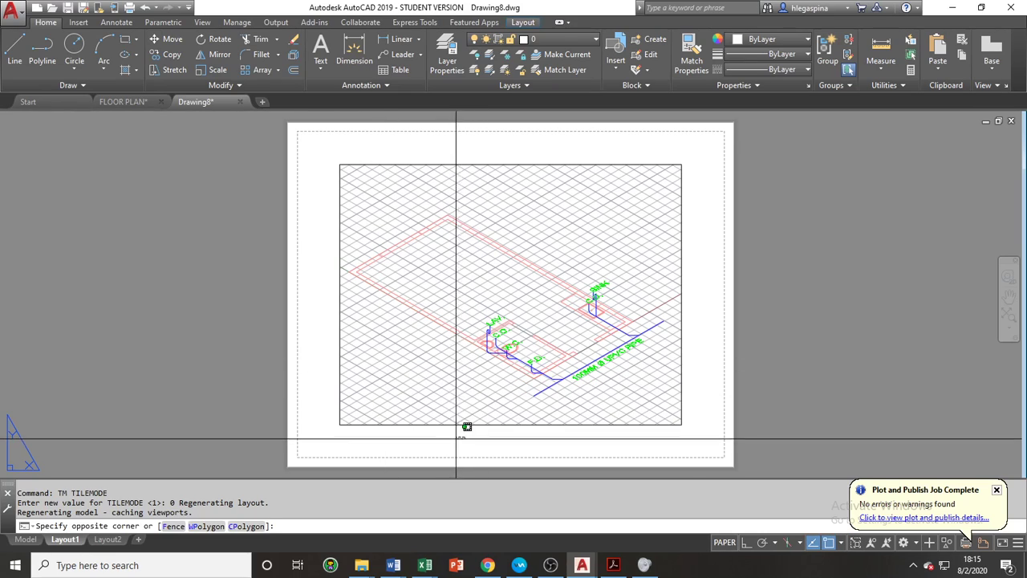
click(413, 416)
text(e)
key(Return)
Draw a 210 by 297 sheet rectangle from the paper's lower-left corner and zoom to the drawing extents.
text(re)
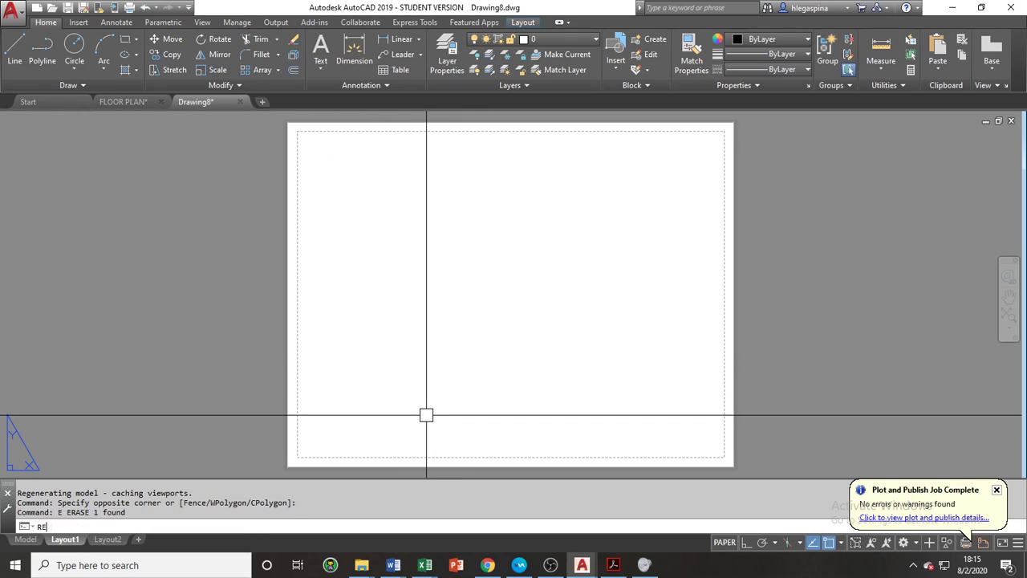
text(c)
key(Return)
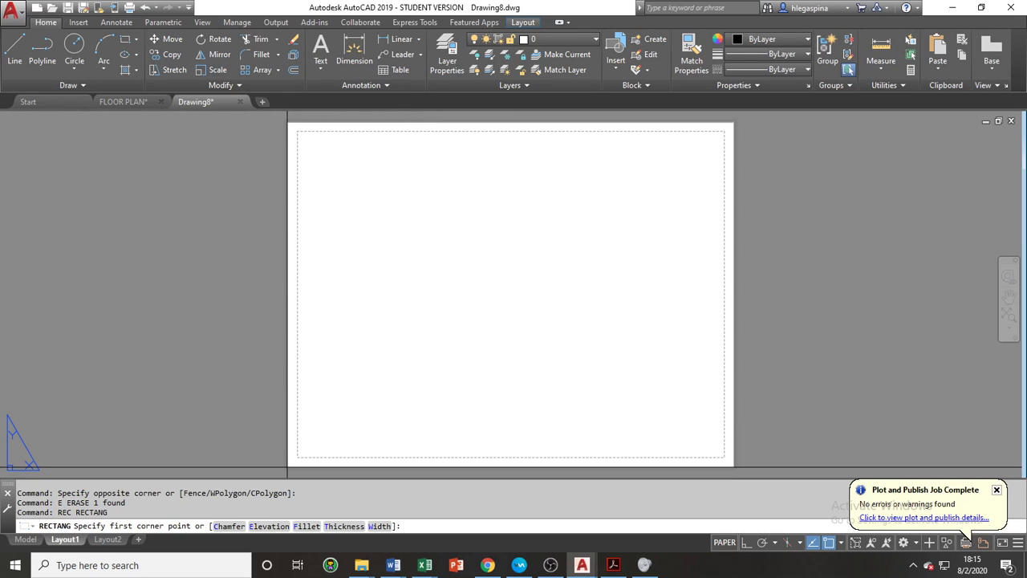
click(287, 465)
scroll(652, 281, down, 4)
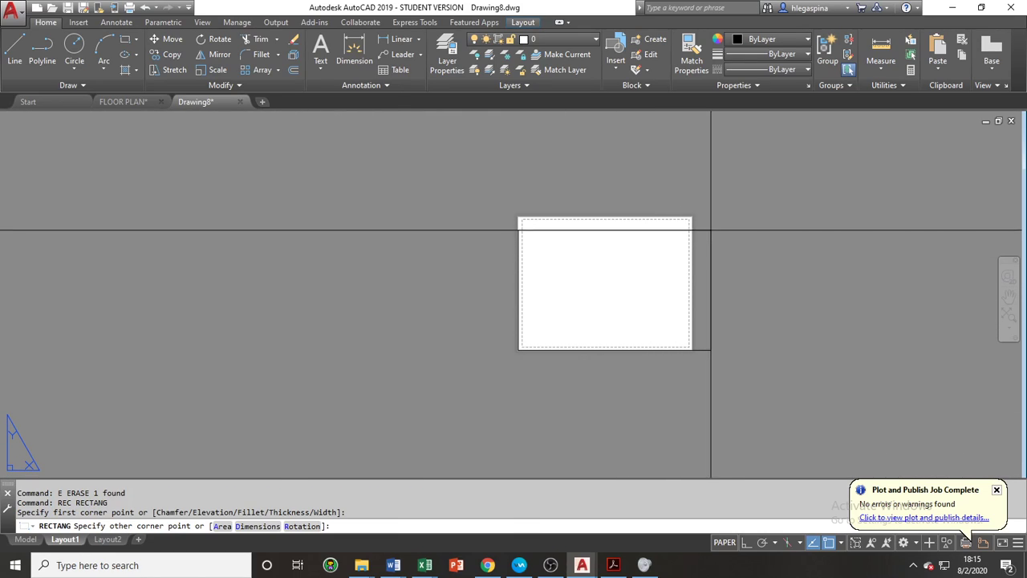
middle_drag(722, 217, 672, 268)
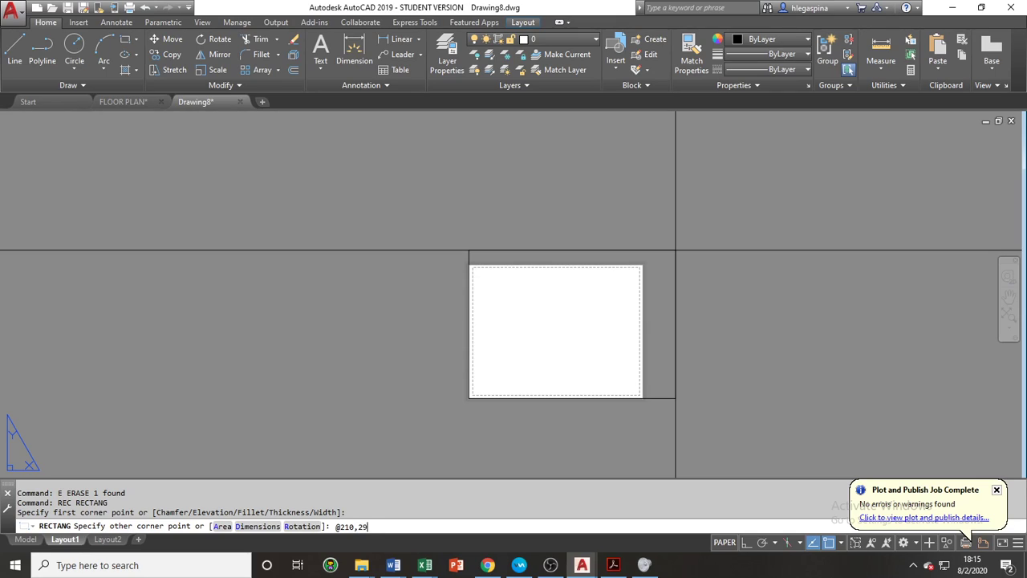
key(Return)
text(z)
key(Return)
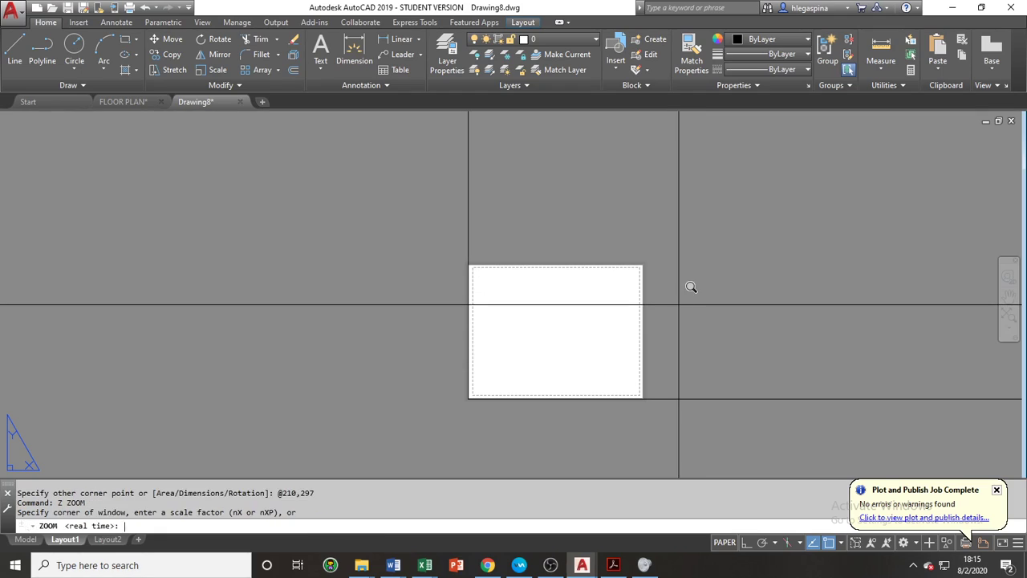
text(e)
key(Return)
Offset the sheet rectangle 25 inward to form the inner border.
scroll(679, 302, down, 4)
click(675, 278)
click(649, 297)
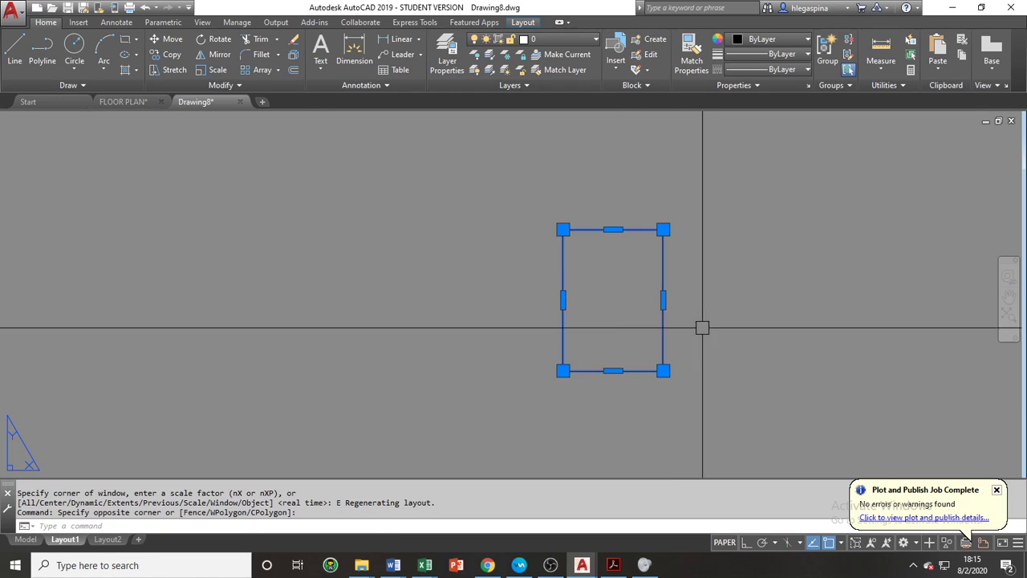
text(o)
key(Return)
text(25)
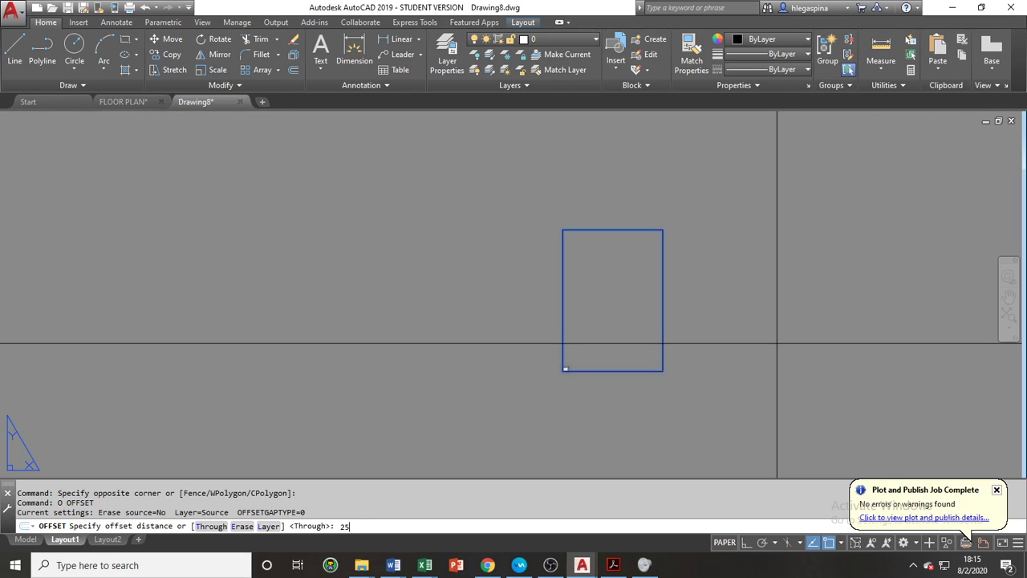
key(Return)
click(600, 317)
key(Escape)
key(Escape)
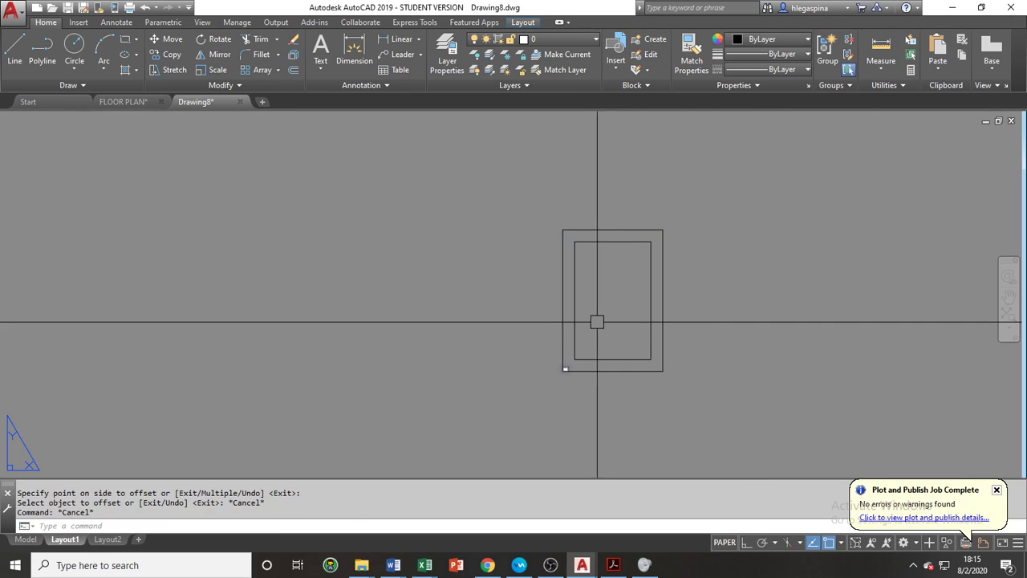
Insert the TITLEBLOCKSAMPLE drawing from the Documents folder as a block at 0,0,0 with scale 1, accepting its default attributes.
key(Return)
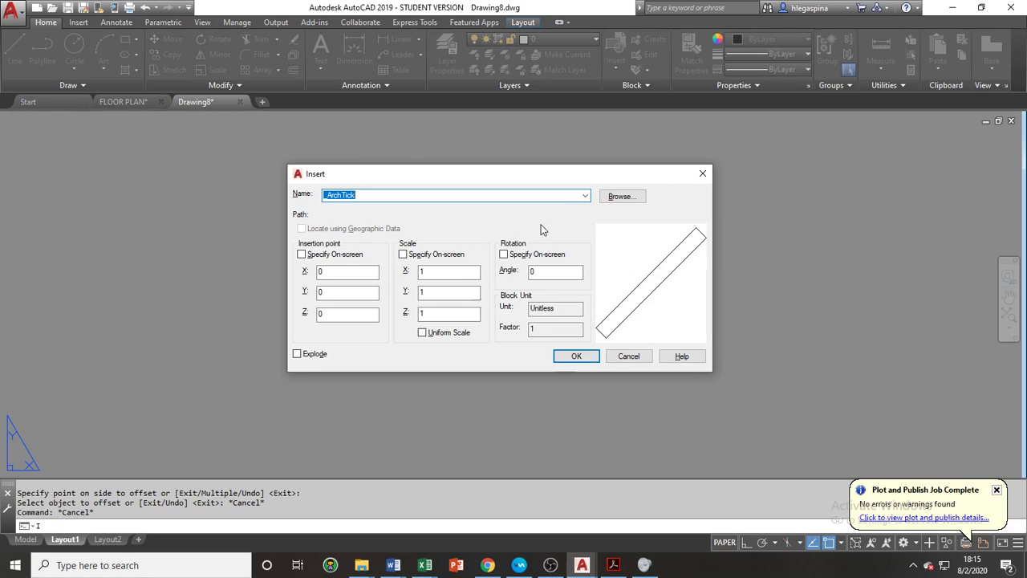
click(611, 200)
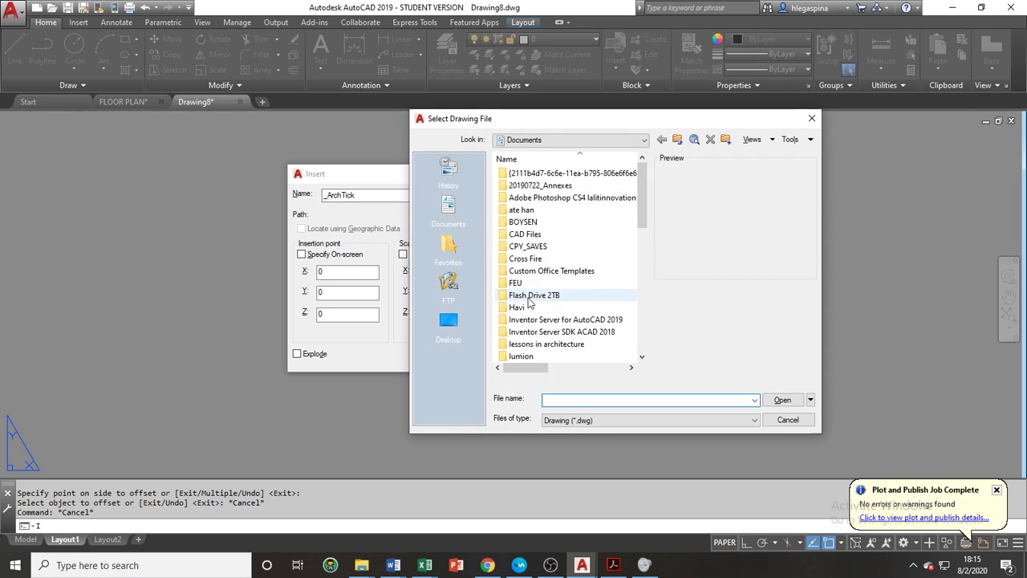
drag(645, 225, 652, 365)
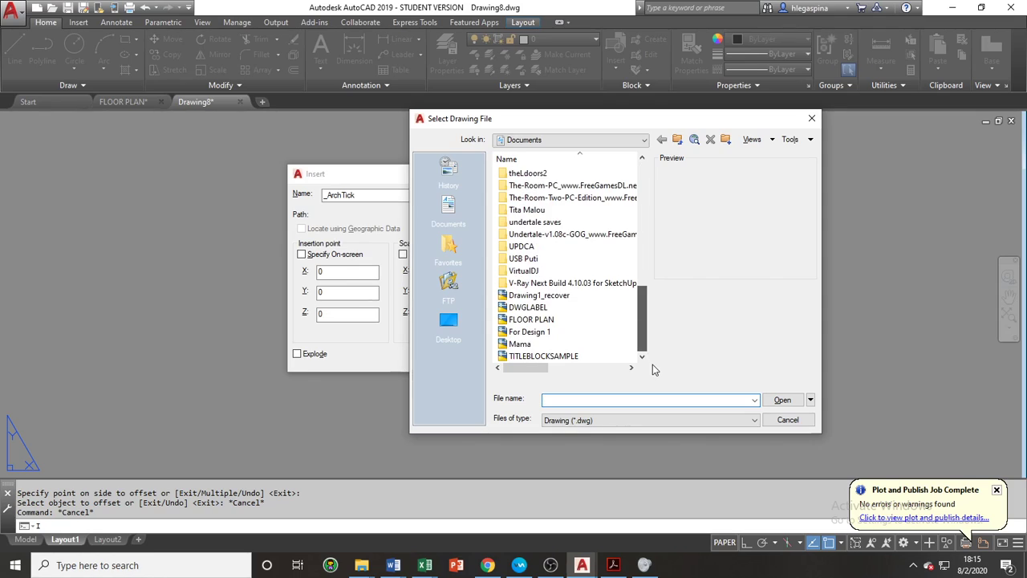
double_click(564, 357)
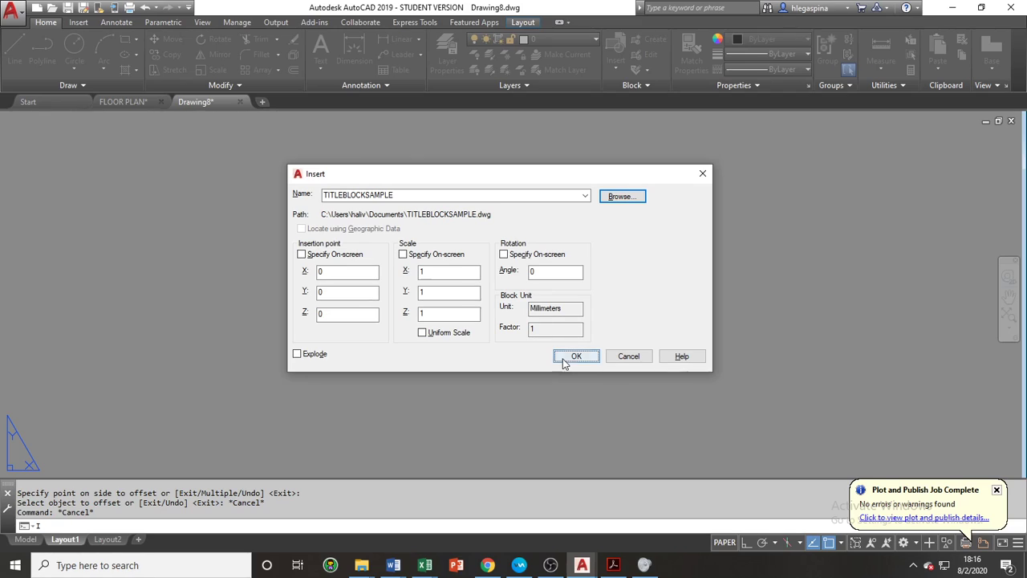
click(568, 358)
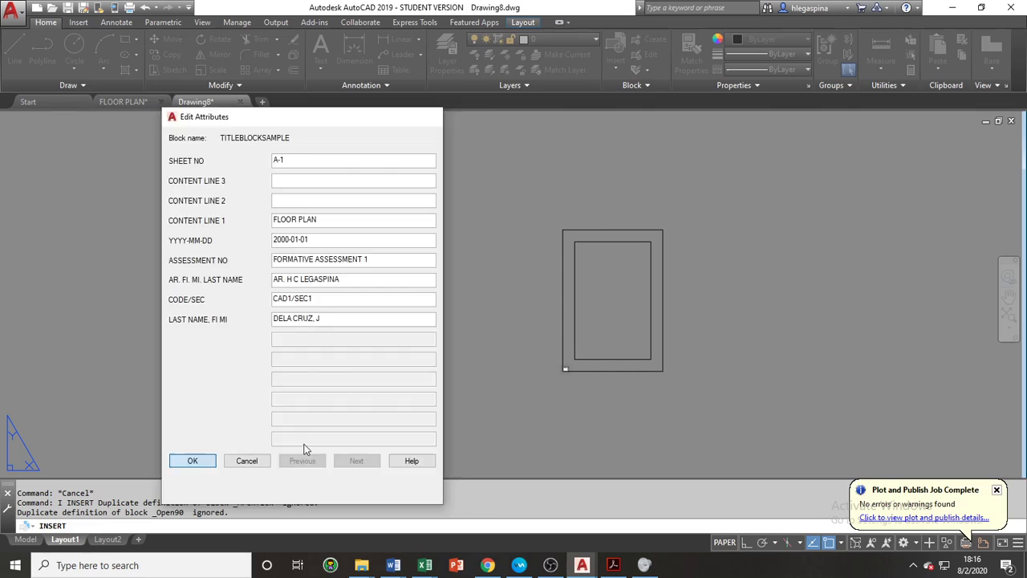
key(Return)
Move the title block by its lower-left corner to the inner border's lower-left corner.
scroll(602, 360, up, 6)
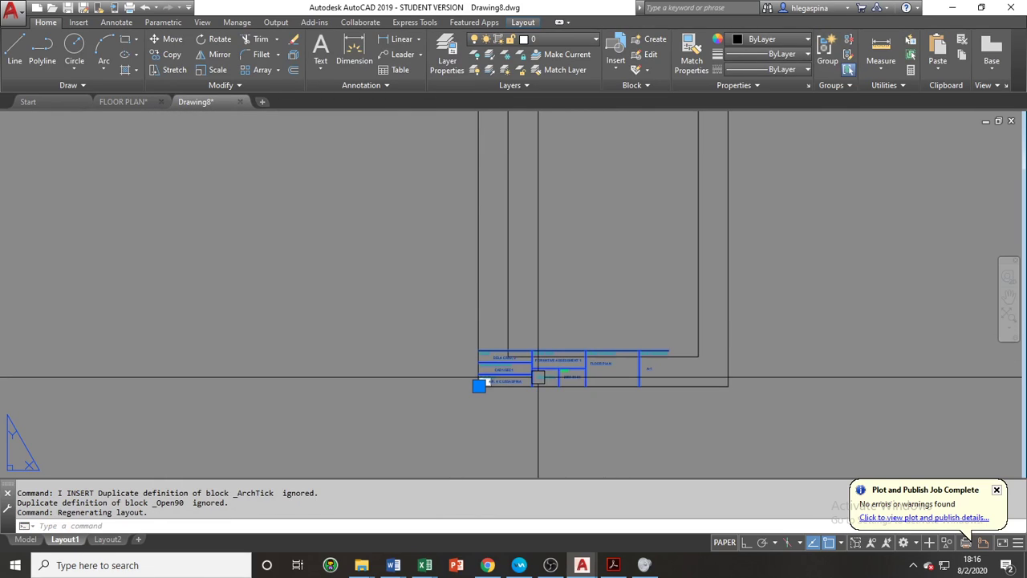
text(m)
key(Return)
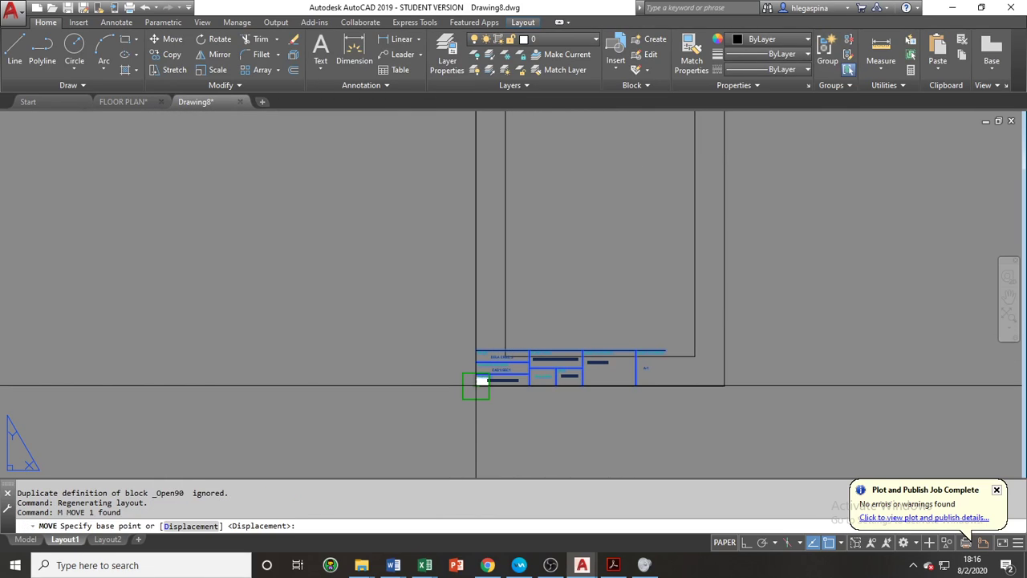
click(478, 382)
scroll(522, 348, up, 5)
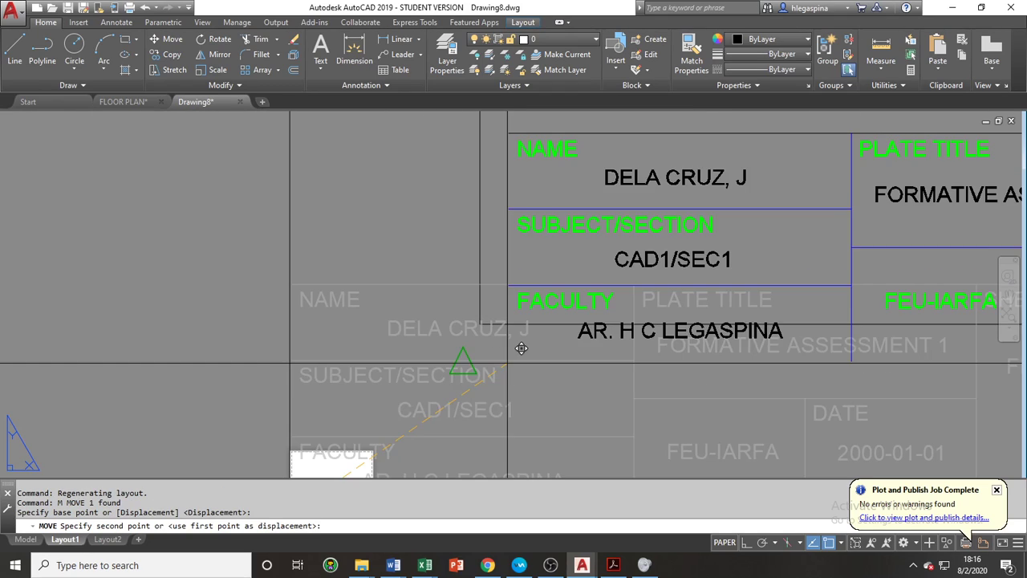
click(470, 327)
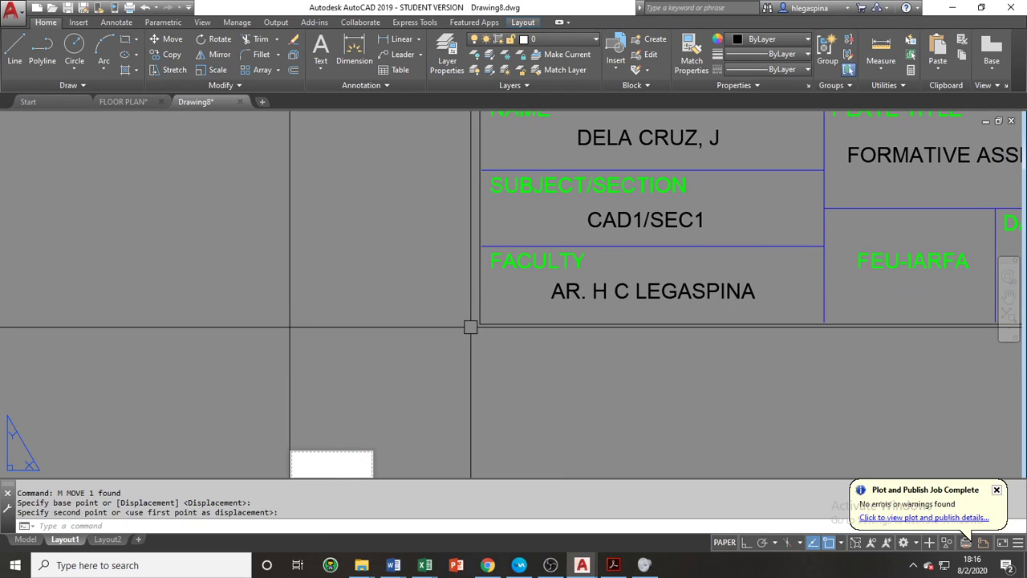
Align the title block's insertion point exactly with the inner border's lower-left corner by repositioning its grip.
scroll(471, 327, up, 4)
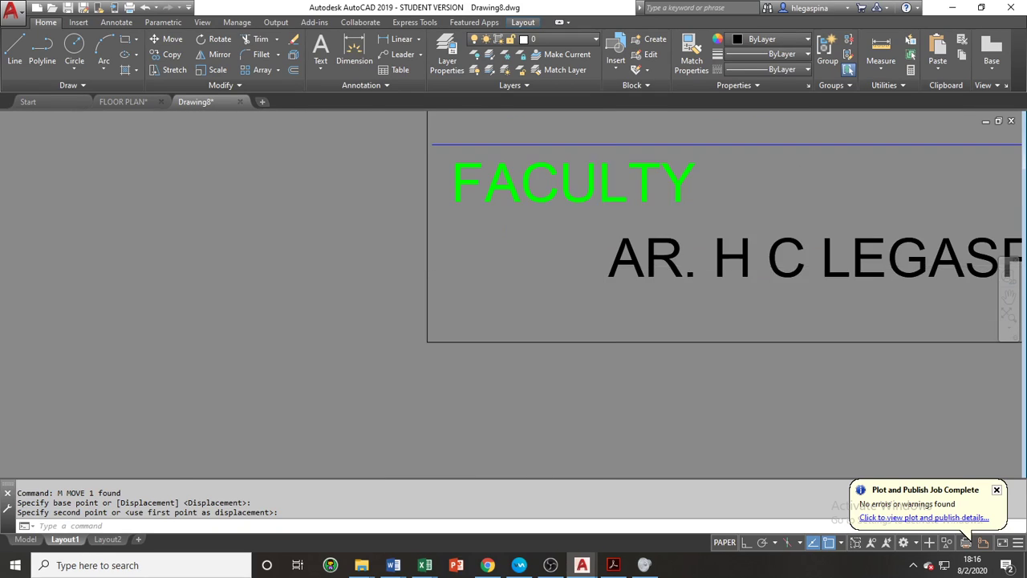
click(652, 273)
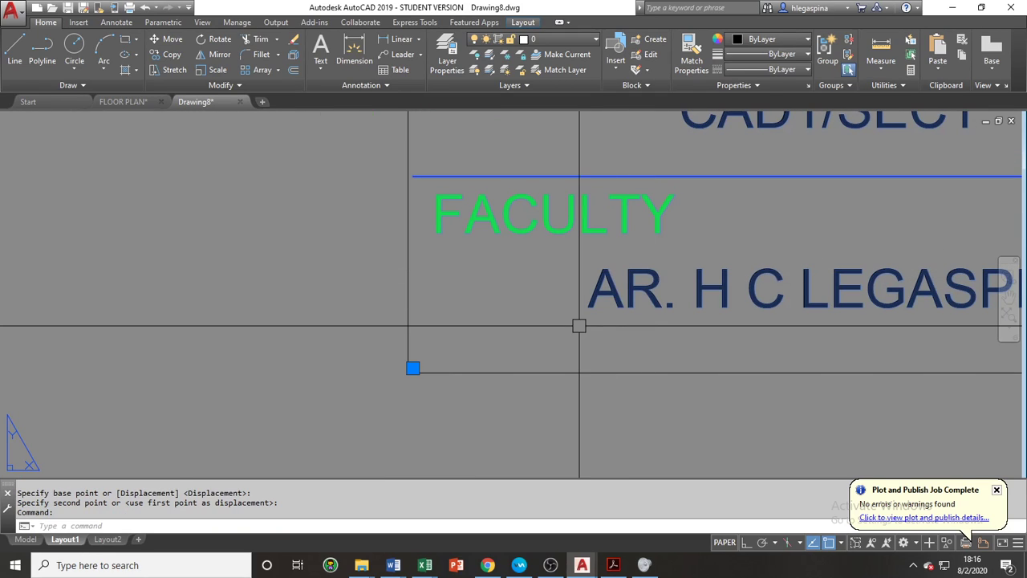
click(412, 368)
key(Escape)
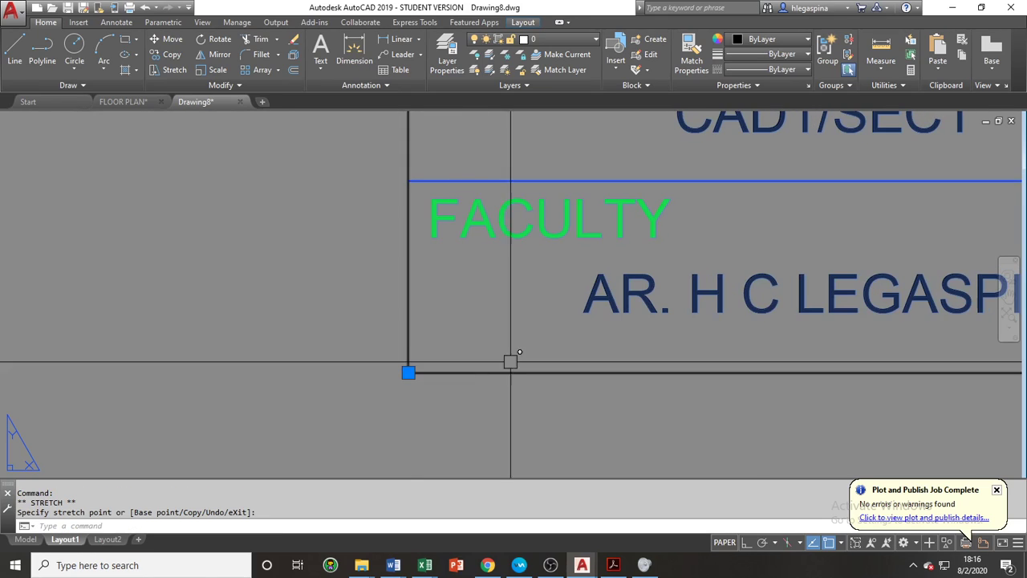
scroll(529, 345, down, 5)
key(Escape)
scroll(572, 332, up, 6)
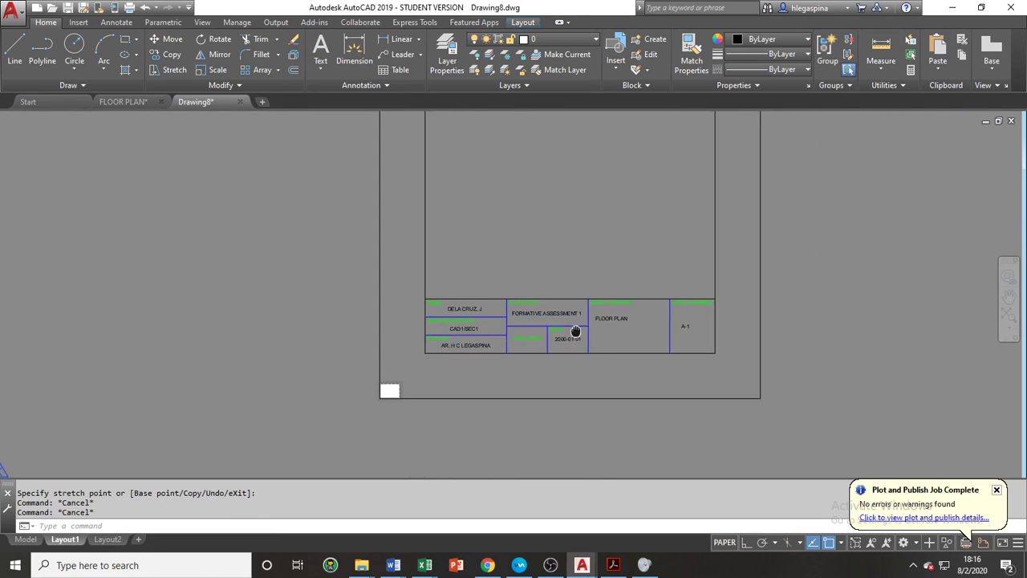
Create a rectangular viewport with MVIEW from the inner border's upper-left corner to the title block's upper-right corner.
scroll(577, 339, down, 10)
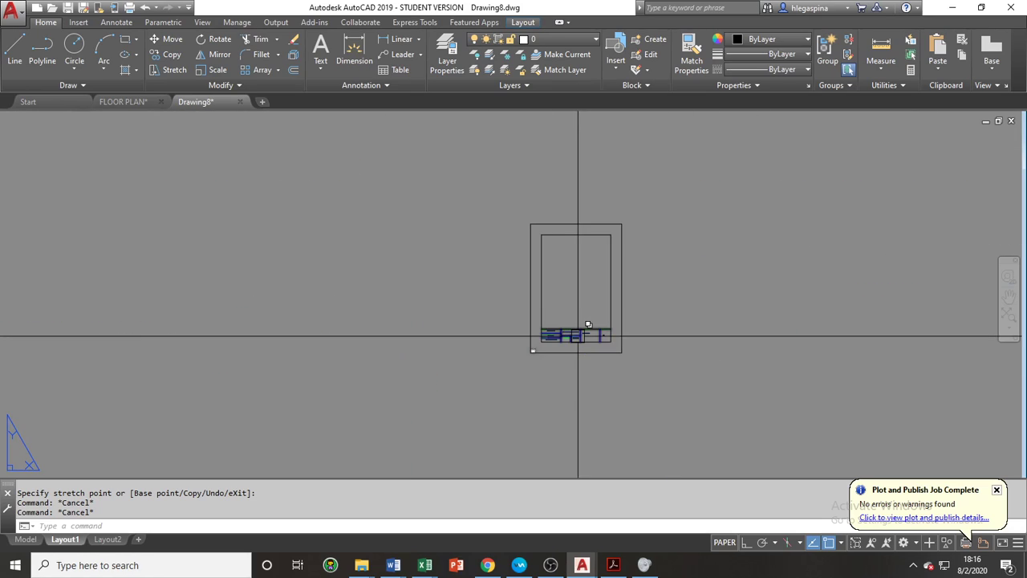
scroll(571, 324, up, 4)
text(M)
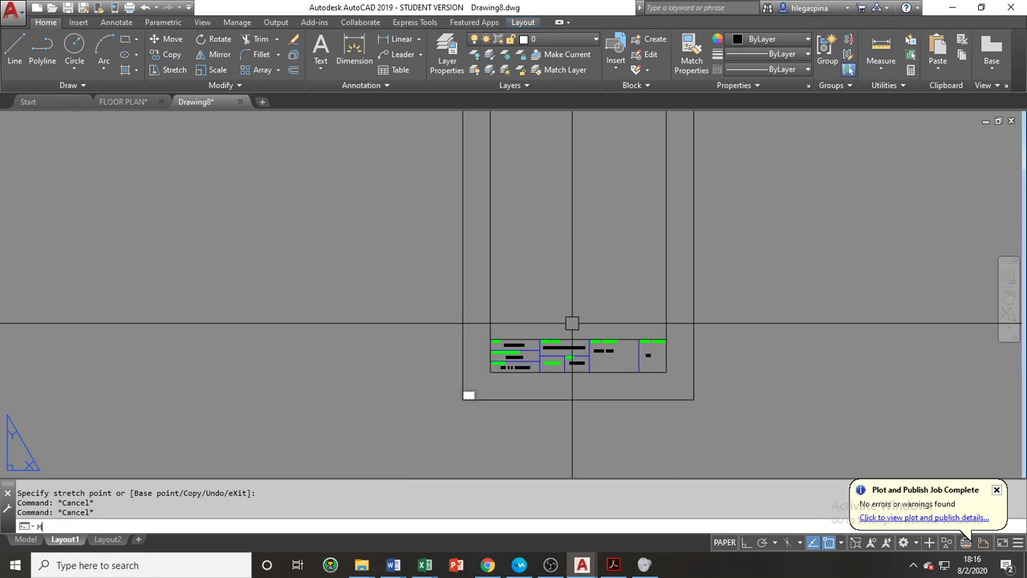
text(V)
key(Return)
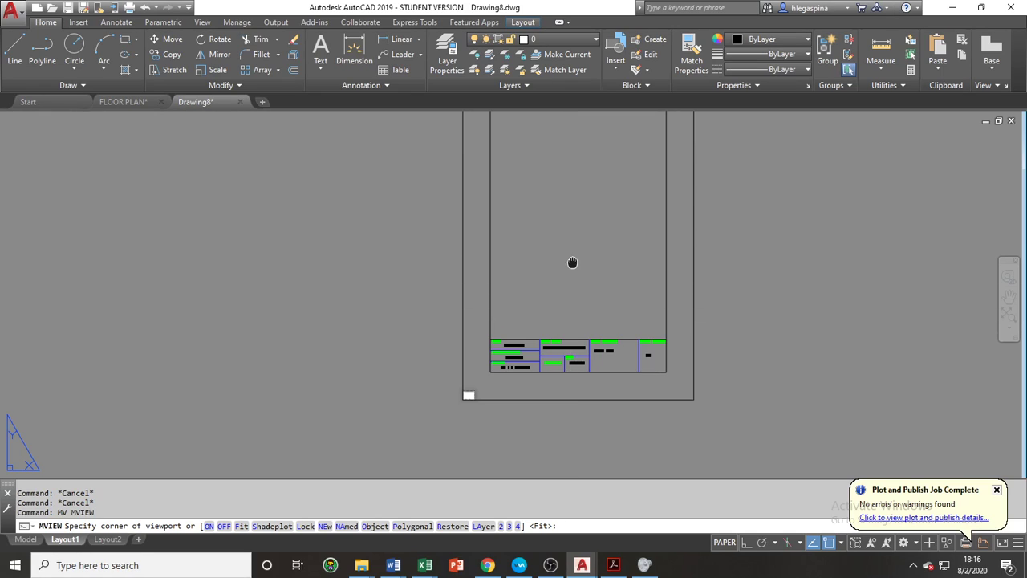
middle_drag(573, 264, 500, 354)
click(417, 189)
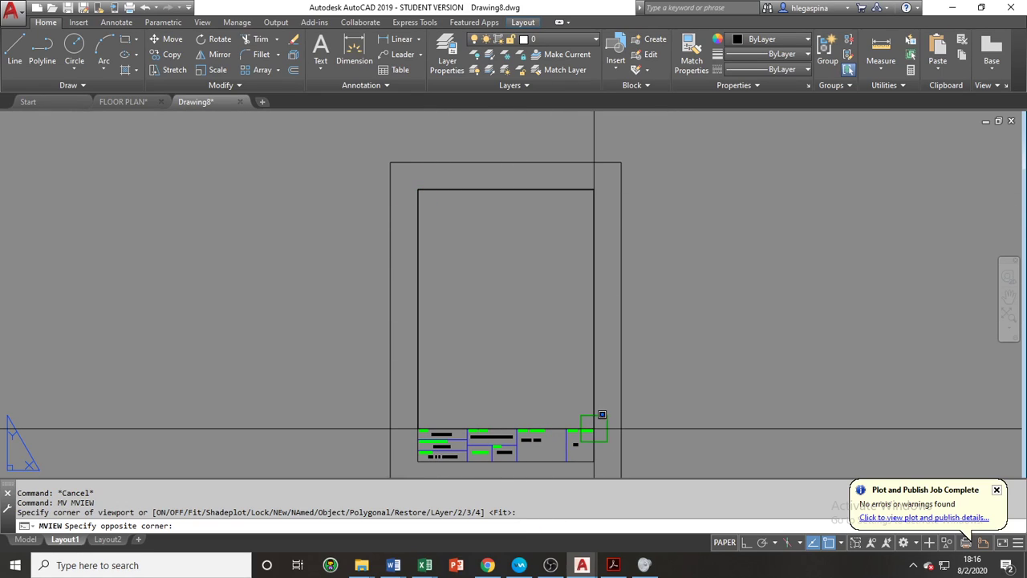
click(593, 429)
scroll(488, 300, up, 4)
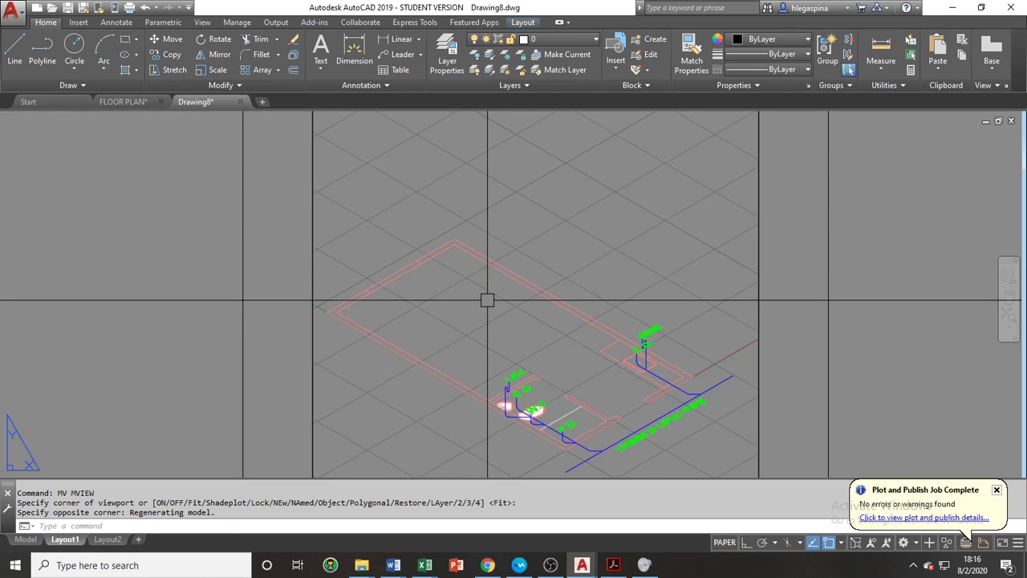
scroll(521, 333, down, 4)
scroll(506, 335, up, 4)
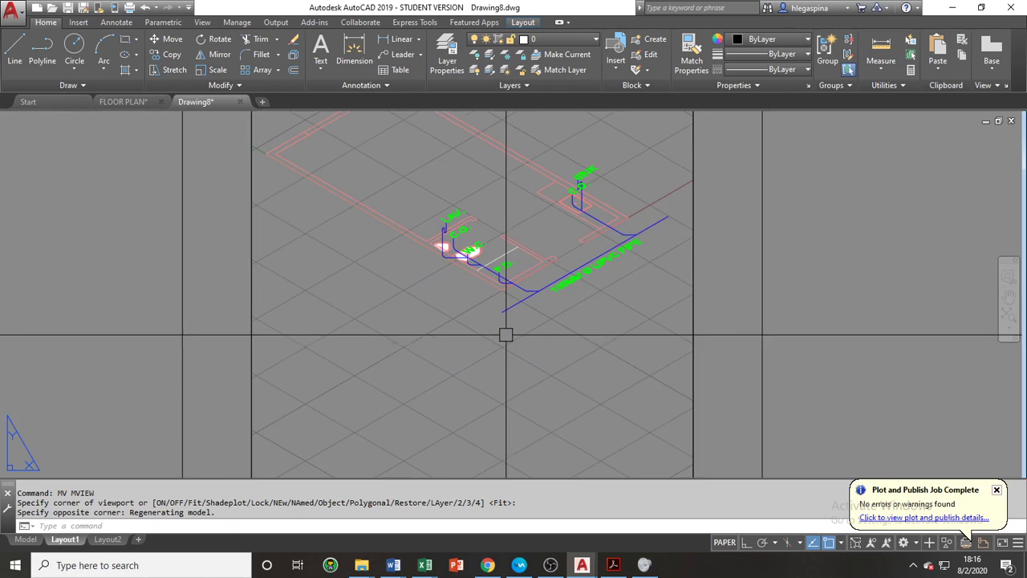
scroll(506, 335, down, 2)
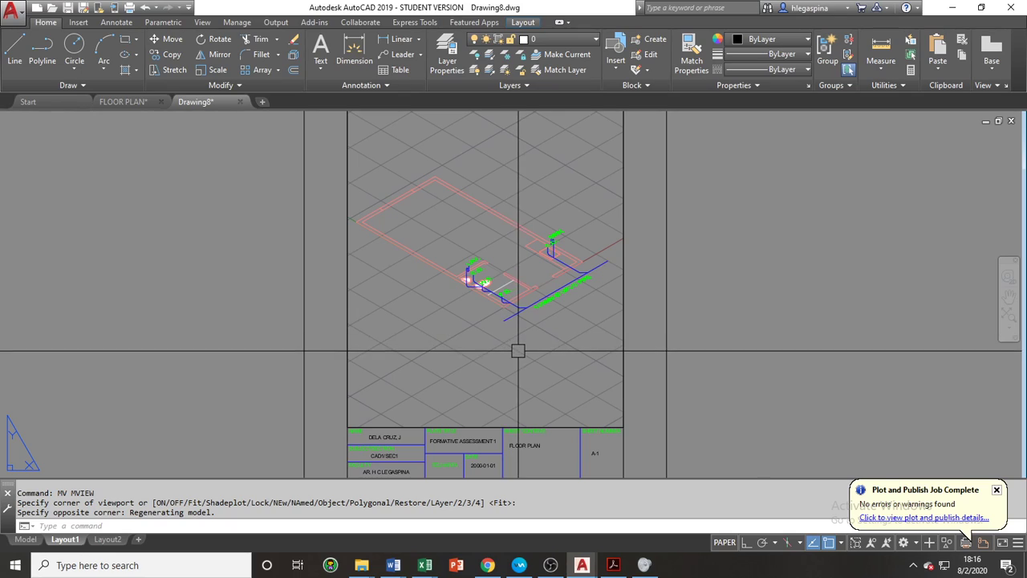
middle_drag(505, 336, 512, 343)
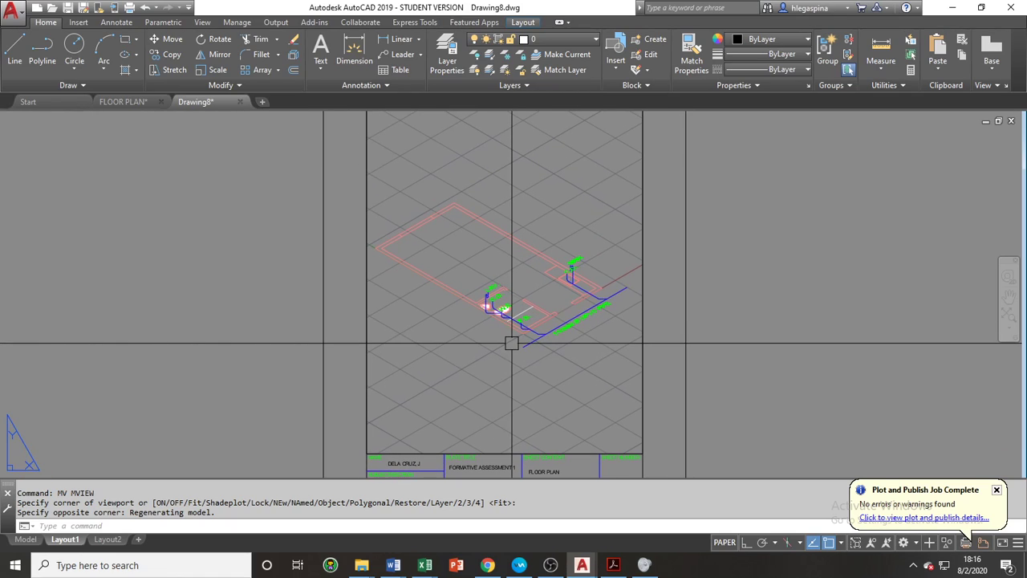
key(Escape)
key(Escape)
key(Escape)
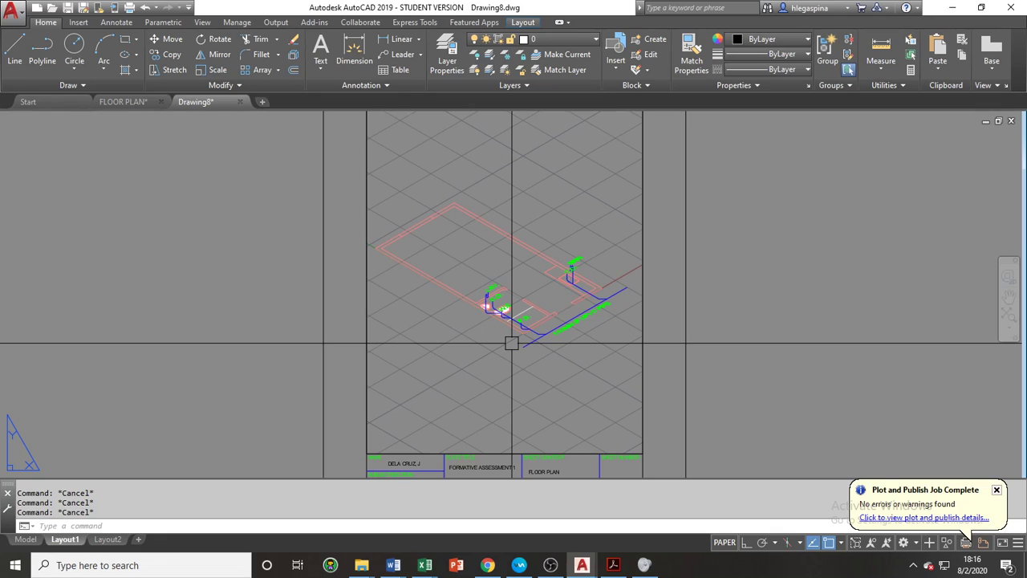
text(PLOT)
key(Return)
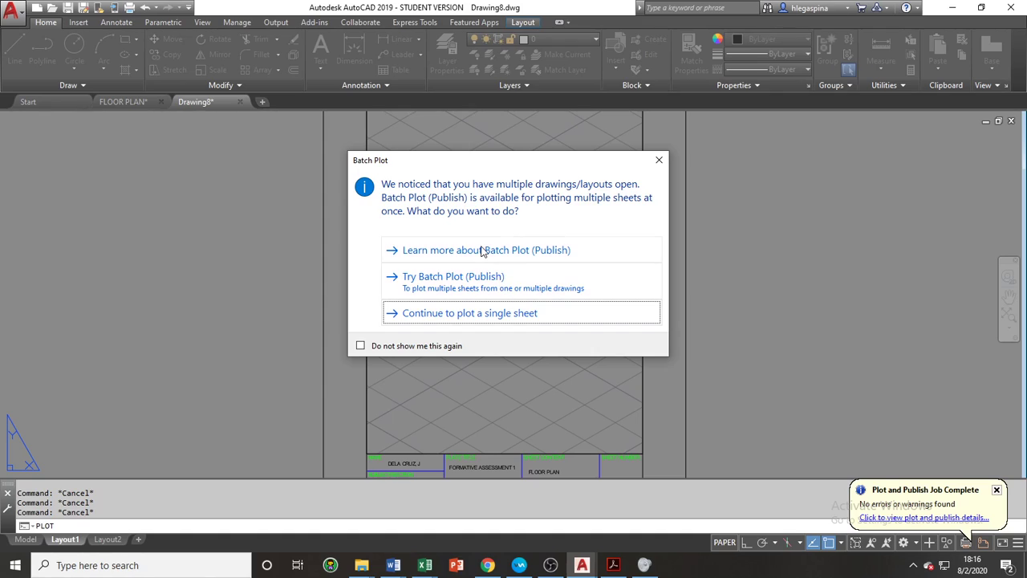
click(483, 249)
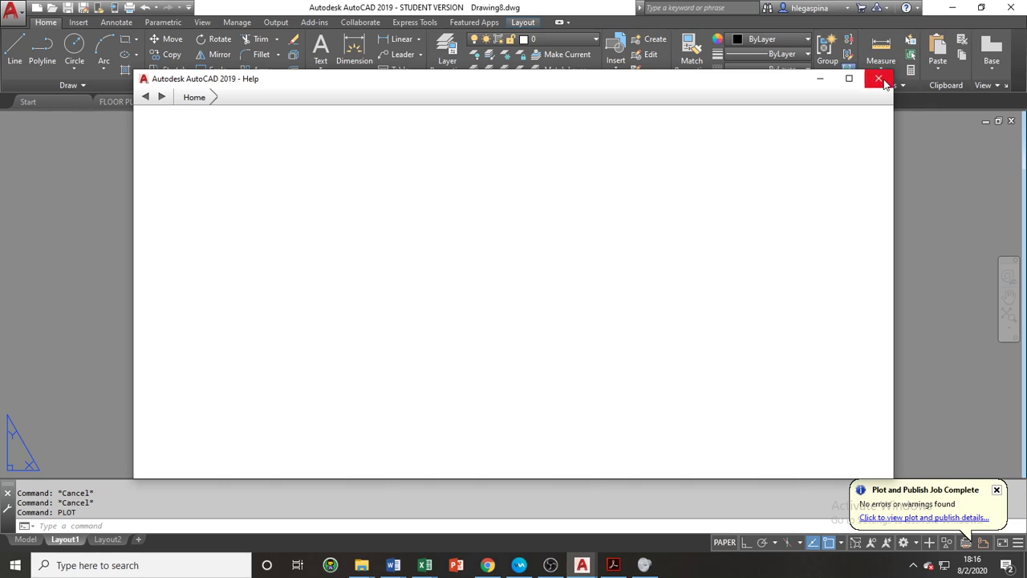
click(879, 79)
Start plotting Layout1 as a single sheet and assign the custom WHITE PAPER.ctb plot style table.
key(Return)
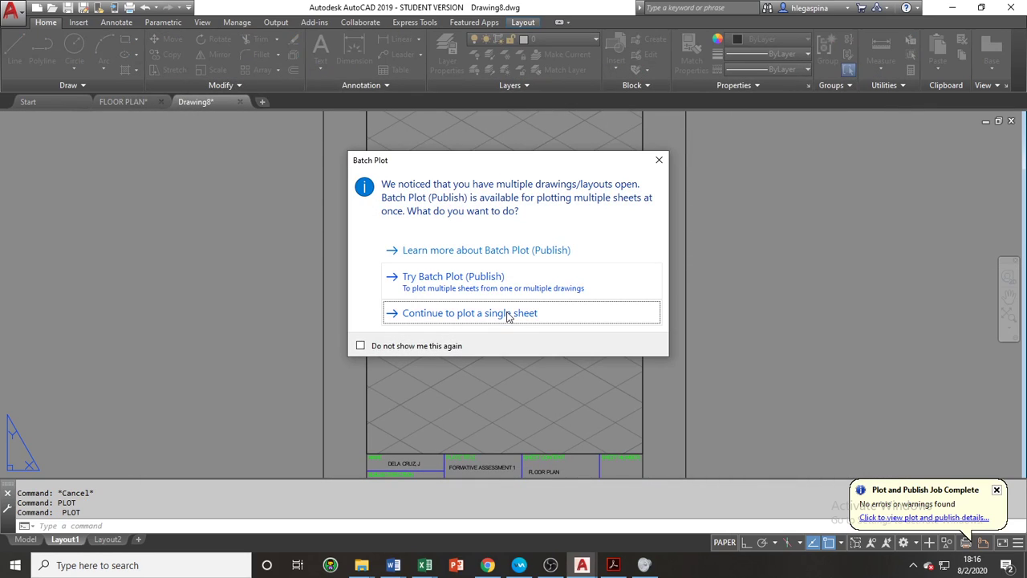
click(507, 313)
click(670, 147)
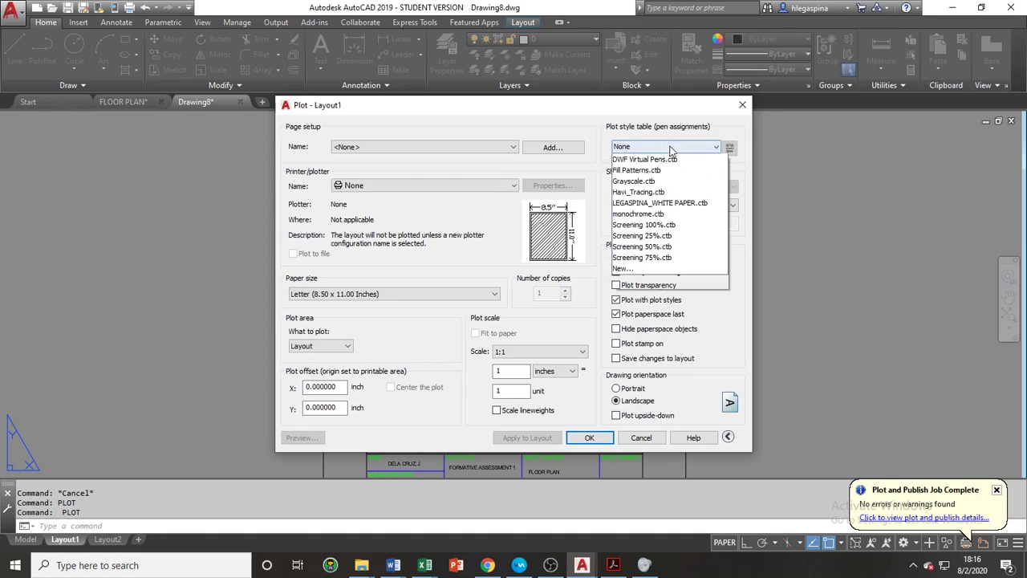
click(689, 222)
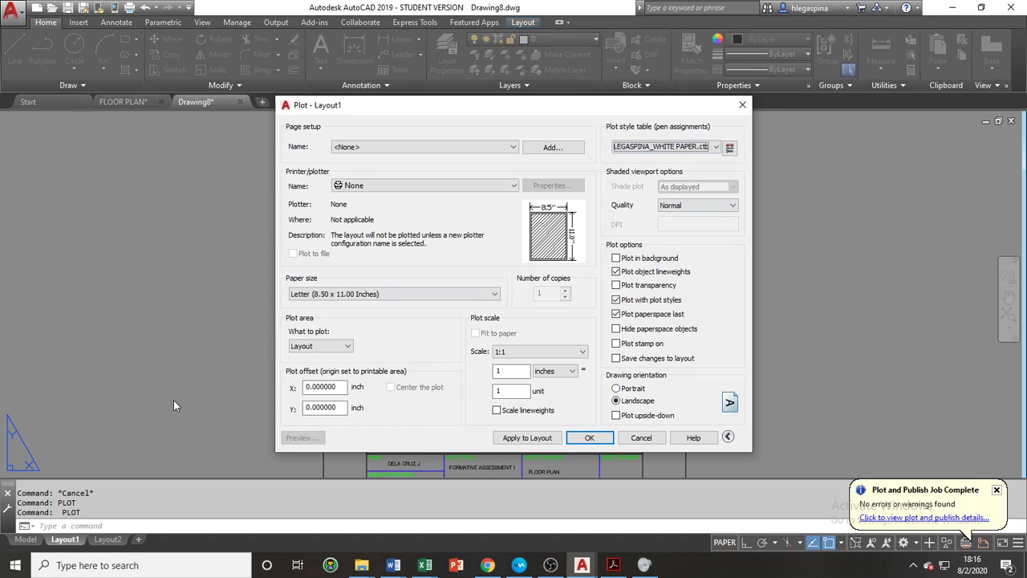
Set the plot's paper size to ISO A4 (210.00 x 297.00 MM).
click(333, 295)
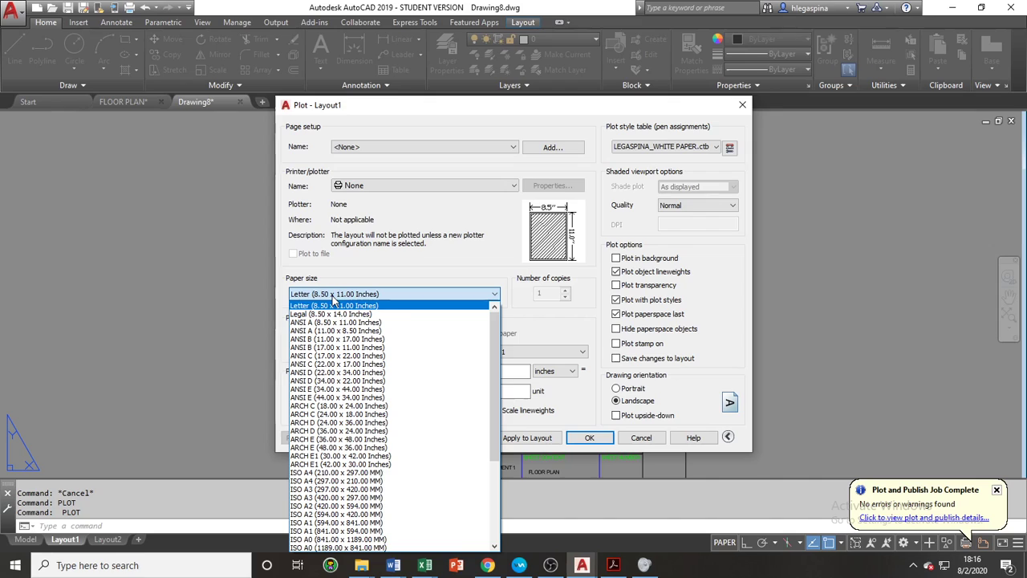
click(334, 297)
click(334, 295)
scroll(337, 425, down, 3)
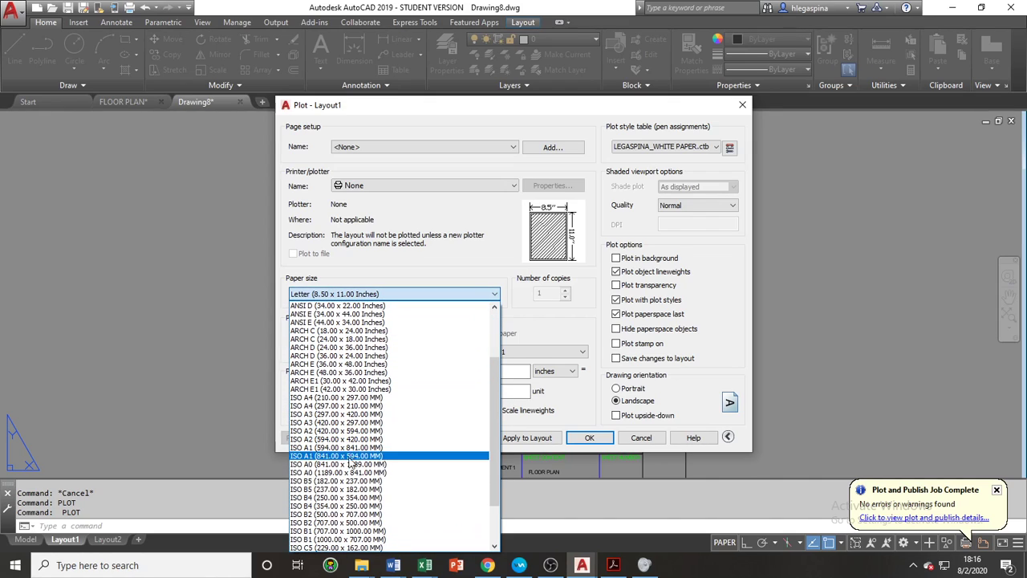
scroll(335, 513, down, 3)
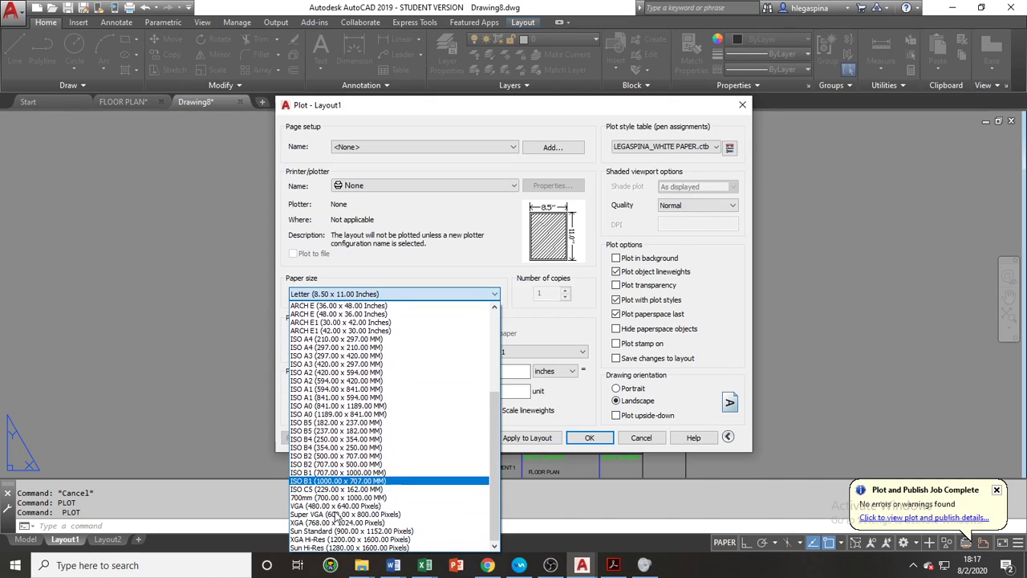
click(329, 338)
Define the plot area as a window from the outer sheet rectangle's upper-left corner to its lower-right corner.
click(329, 345)
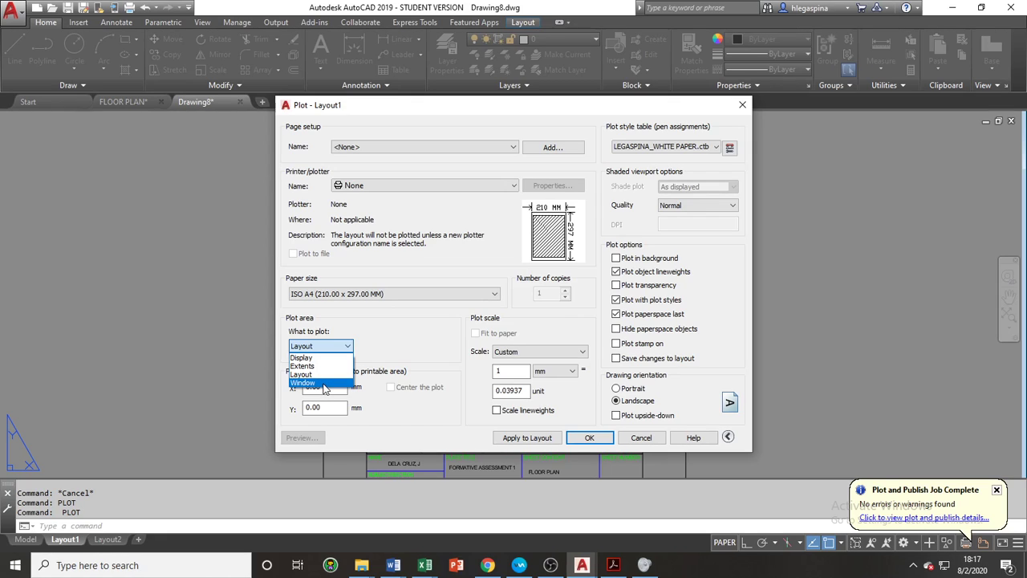
click(324, 385)
scroll(374, 348, down, 4)
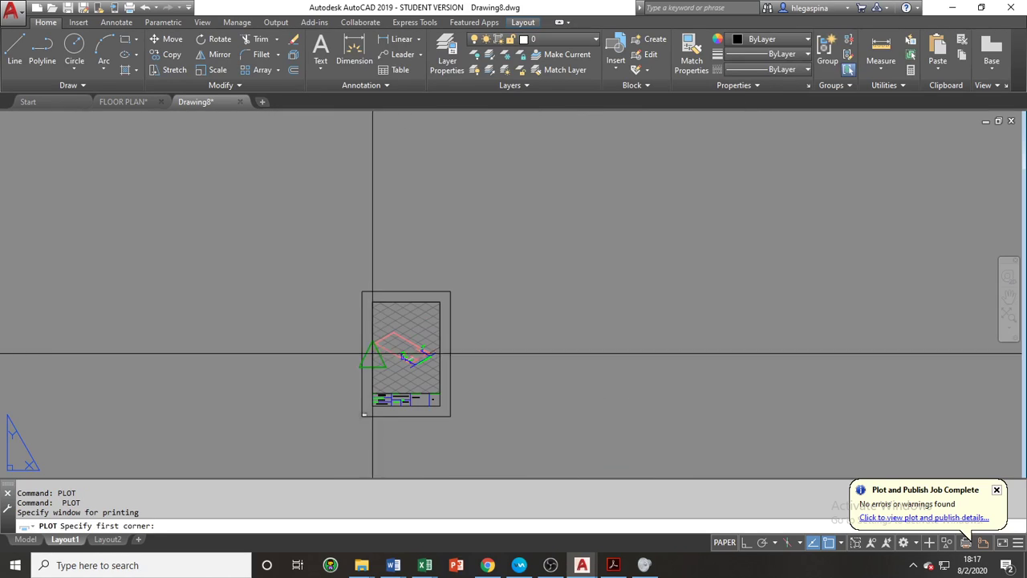
click(362, 291)
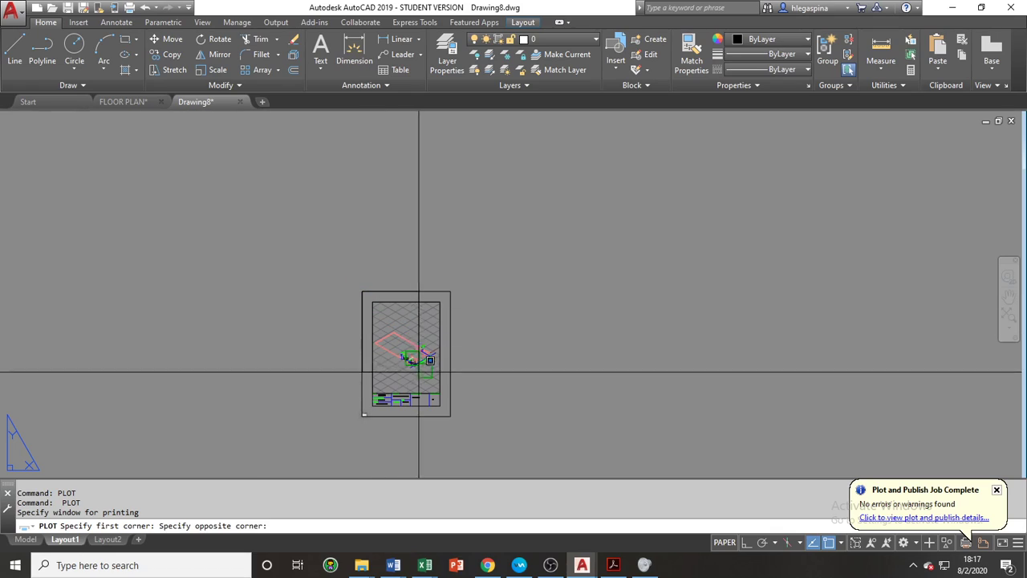
click(450, 415)
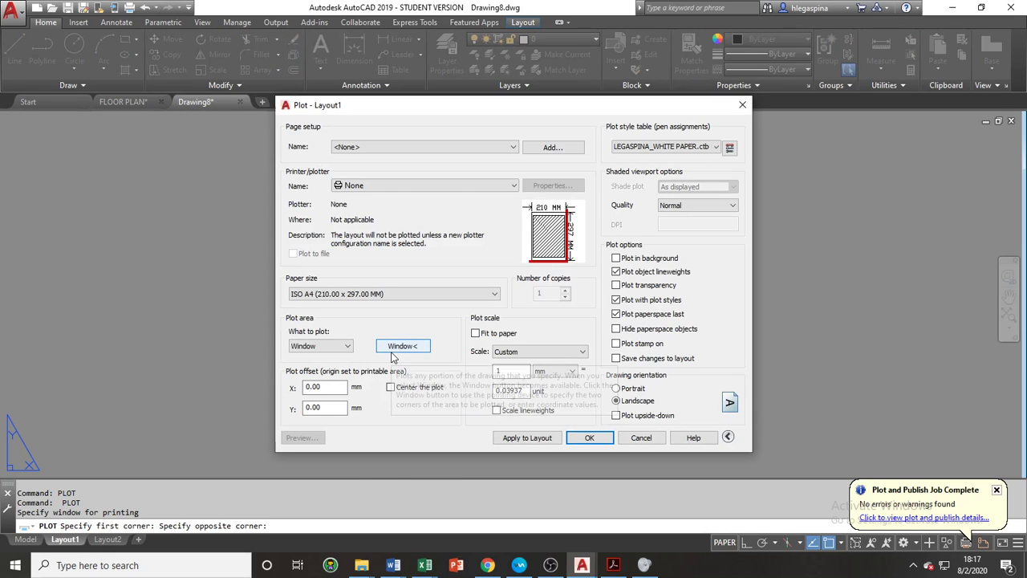
Center the plot at 1:1 scale in portrait orientation and choose the DWG To PDF.pc3 plotter.
click(393, 387)
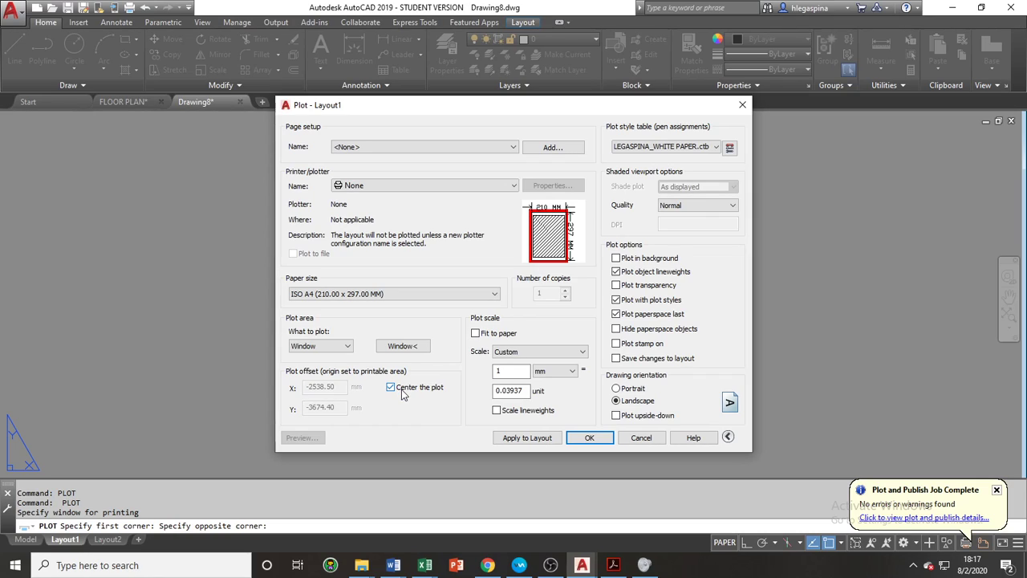
click(510, 353)
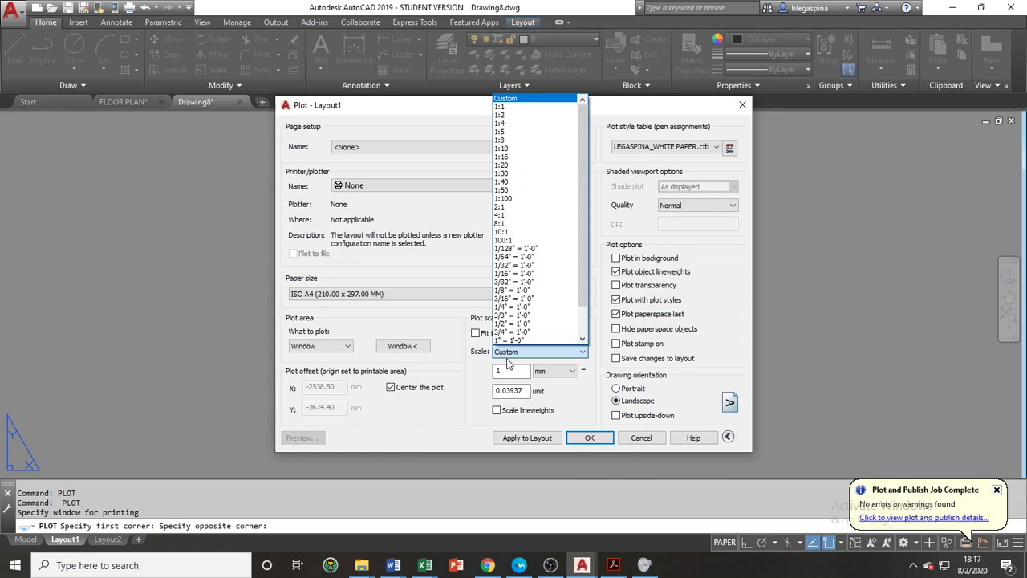
click(531, 107)
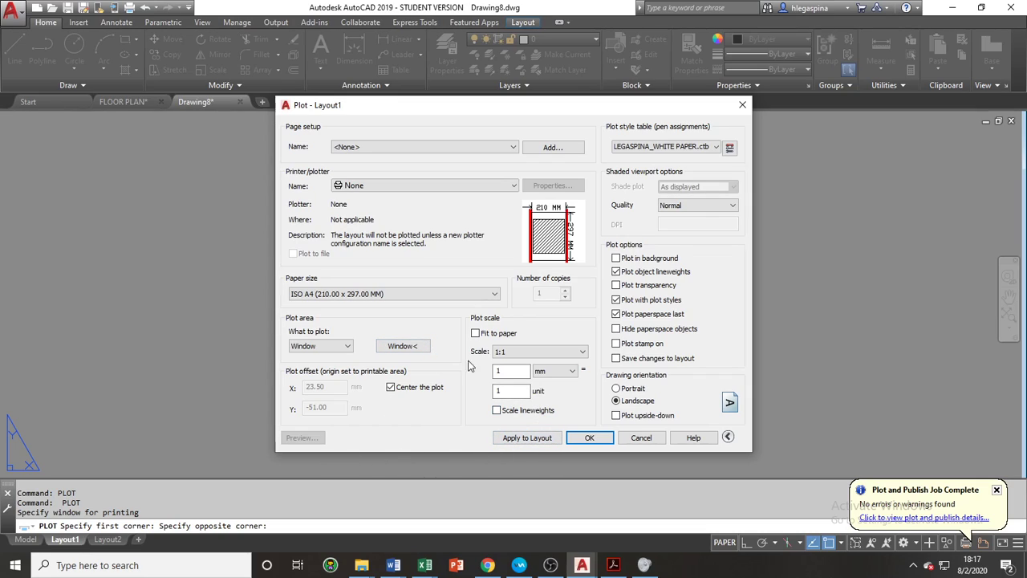
click(369, 190)
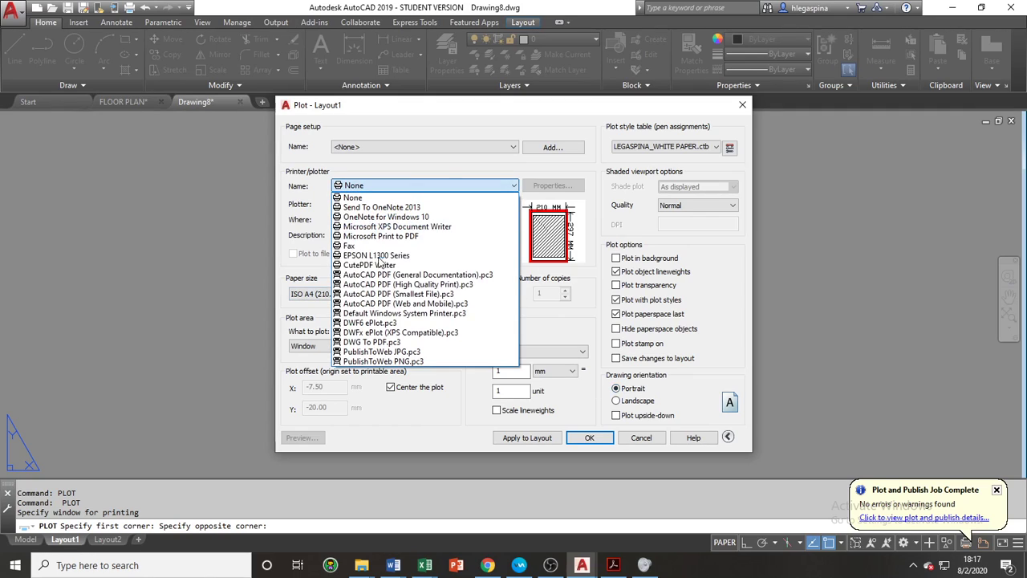
click(413, 344)
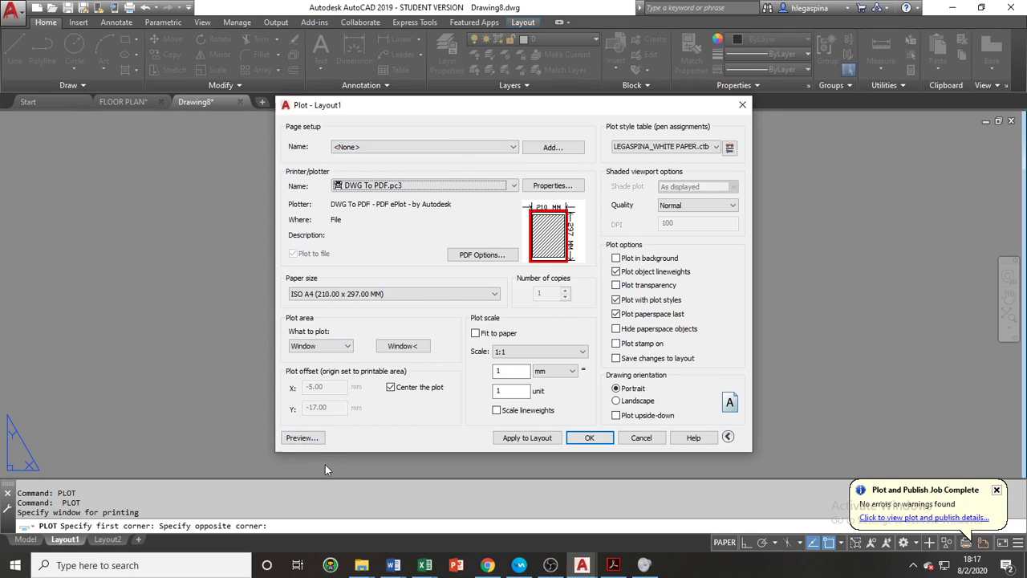
Preview the plotted pipes and labels up close, and apply the plot settings to Layout1 without plotting.
click(308, 440)
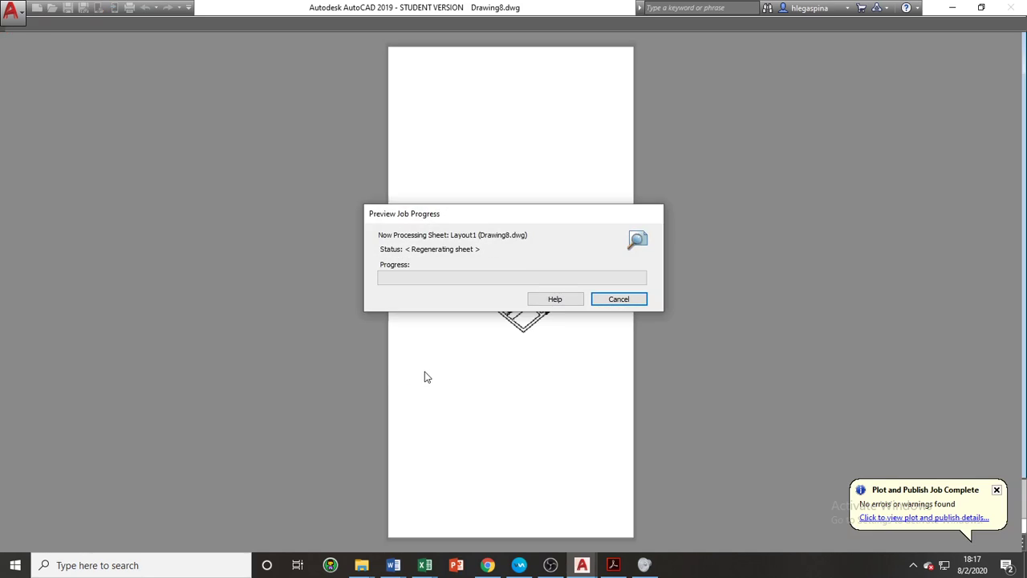
scroll(465, 320, up, 2)
scroll(547, 291, up, 8)
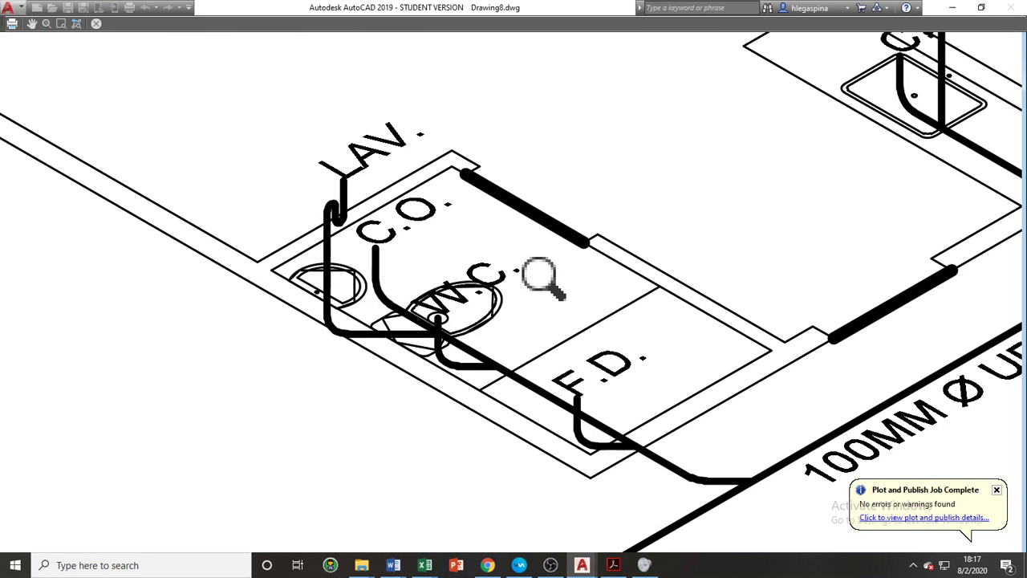
scroll(418, 299, down, 2)
middle_drag(492, 255, 304, 327)
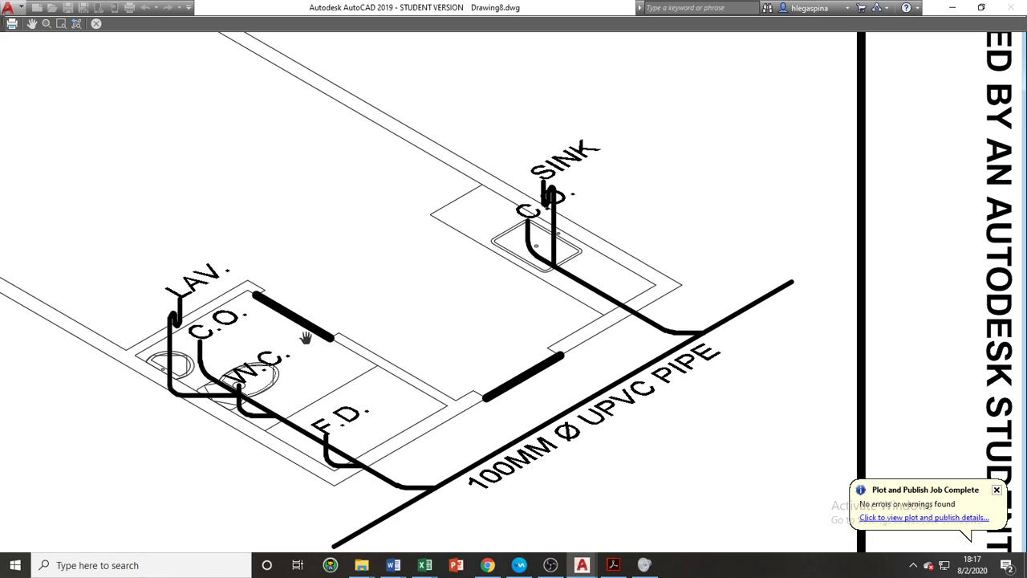
key(Escape)
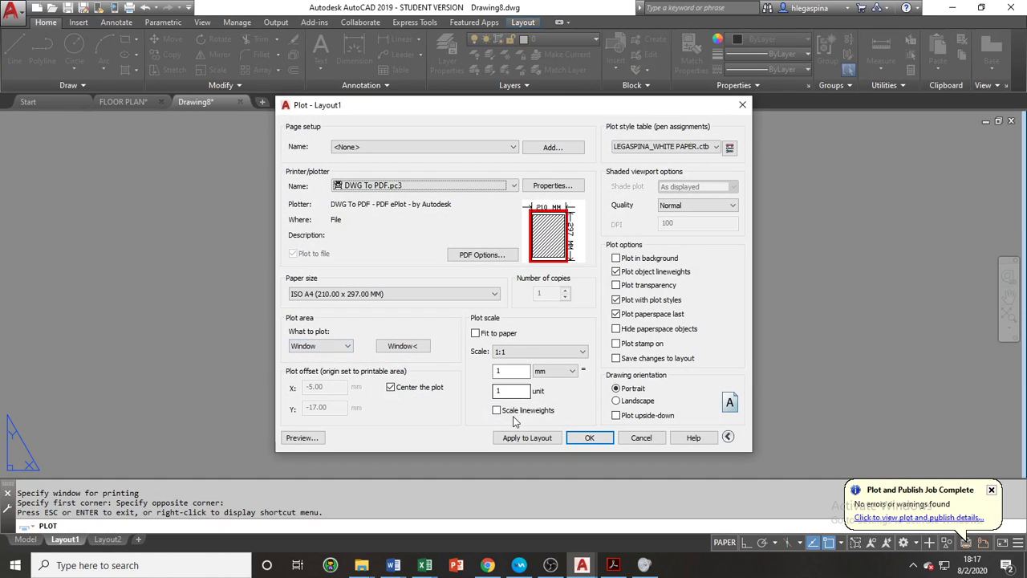
click(527, 437)
click(642, 437)
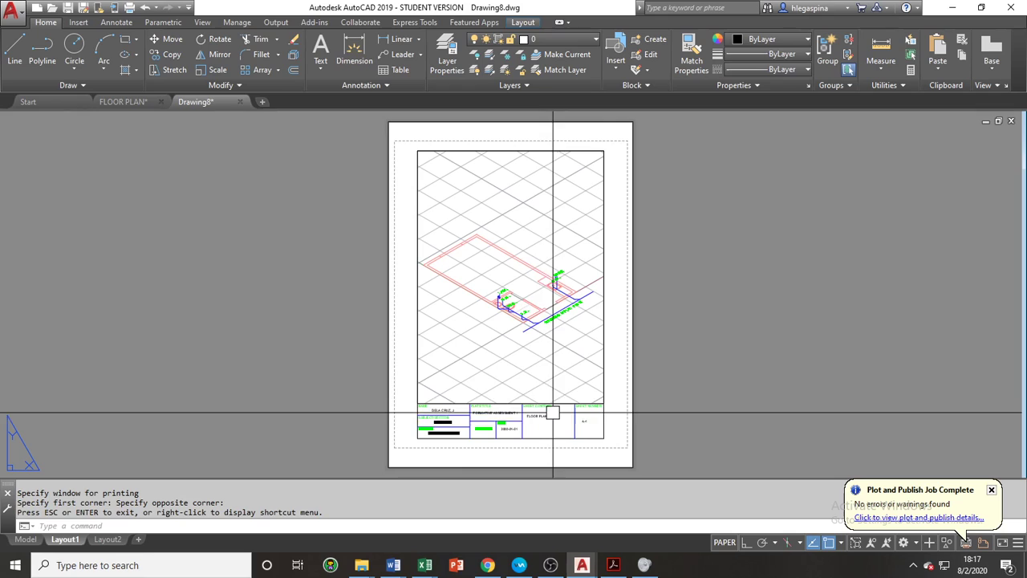
Activate the layout viewport and try to edit the floor plan reference in place from the line across the toilet doorway.
scroll(535, 311, up, 5)
scroll(539, 271, up, 6)
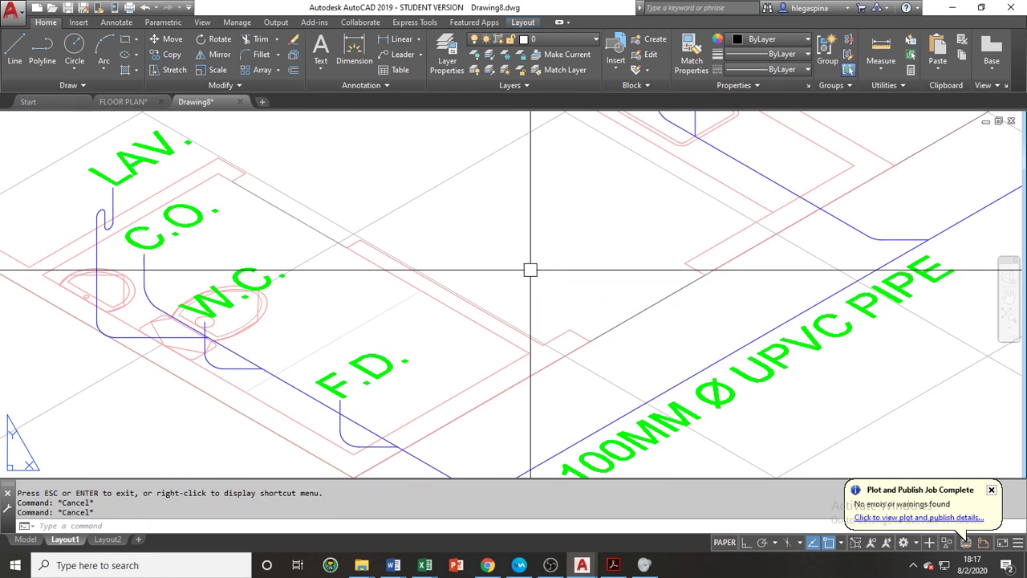
double_click(510, 273)
click(291, 219)
double_click(290, 219)
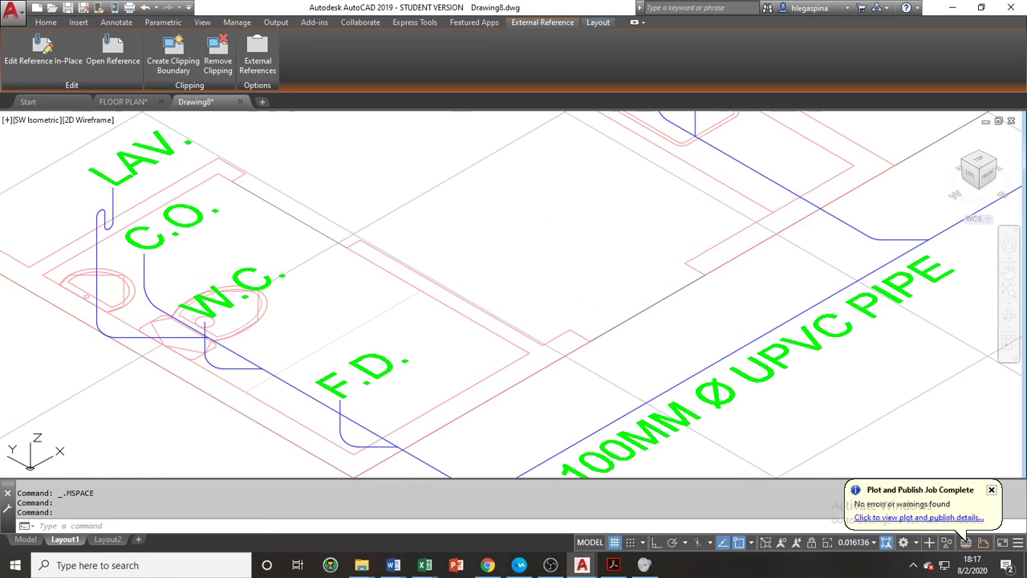
key(Escape)
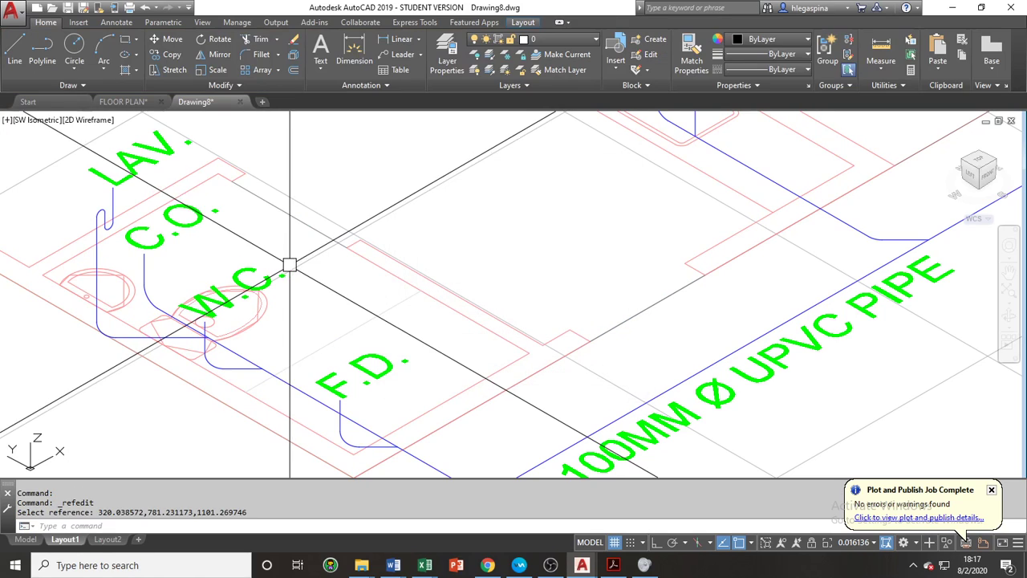
Try to freeze the layer of the toilet doorway line in the viewport with LAYFRZ.
text(LAYFRZ)
key(Return)
click(283, 199)
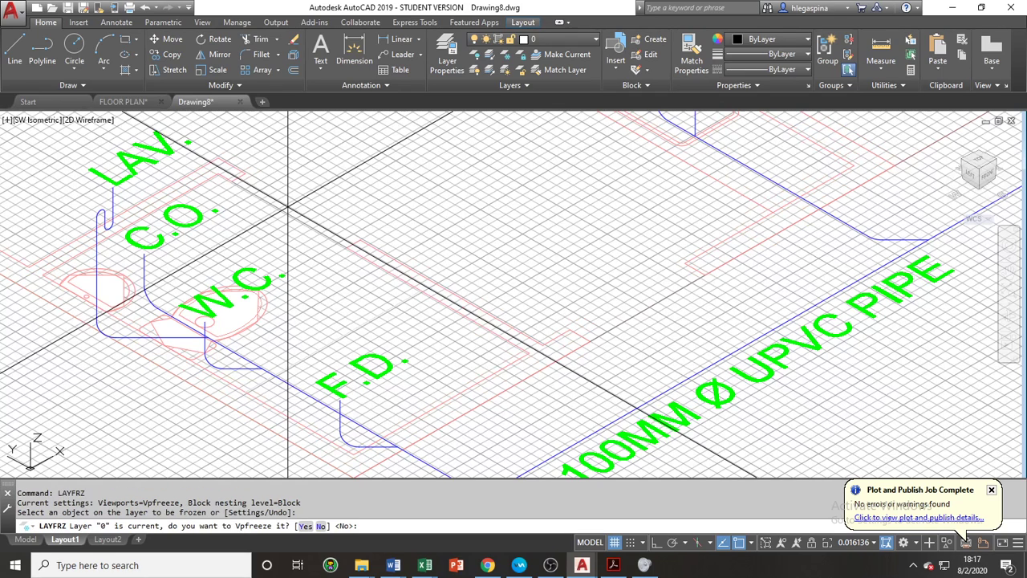
key(Return)
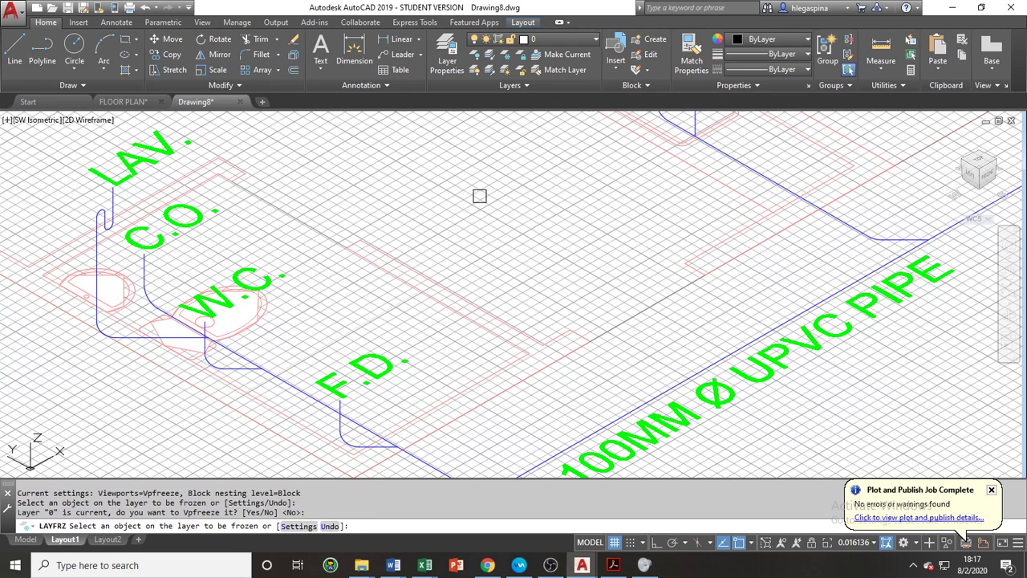
click(315, 221)
key(Escape)
key(Escape)
key(Escape)
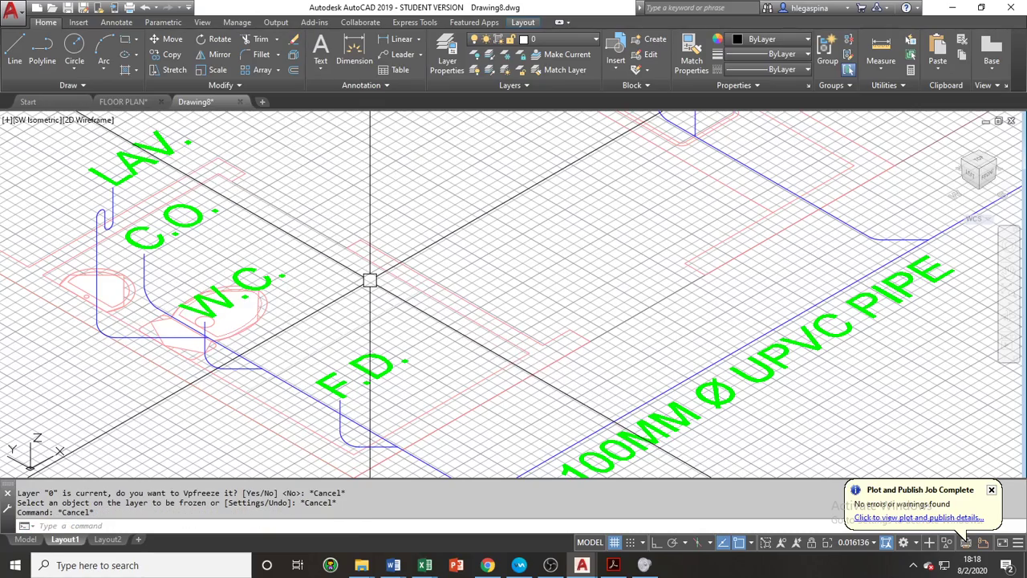
In the FLOOR PLAN drawing, move the threshold line at the T&B doorway beside tag D-2 to the FLOOR EDGE layer.
scroll(370, 280, down, 4)
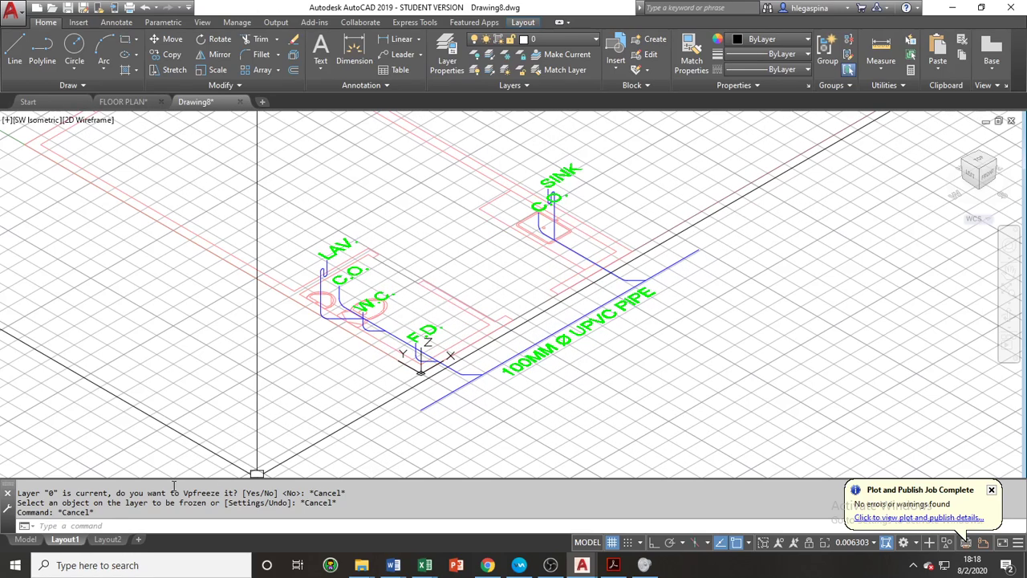
click(131, 102)
scroll(425, 339, up, 8)
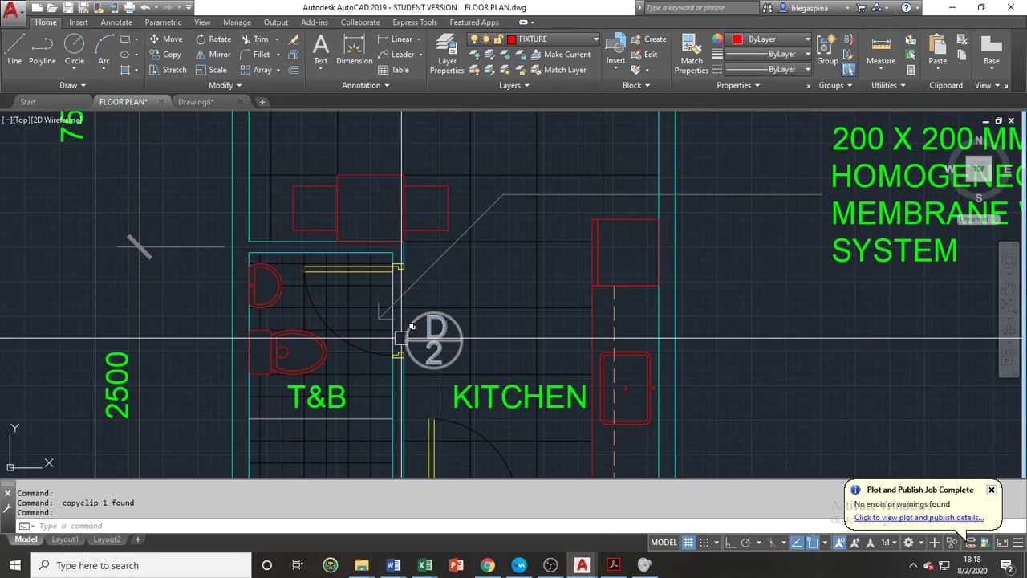
click(368, 332)
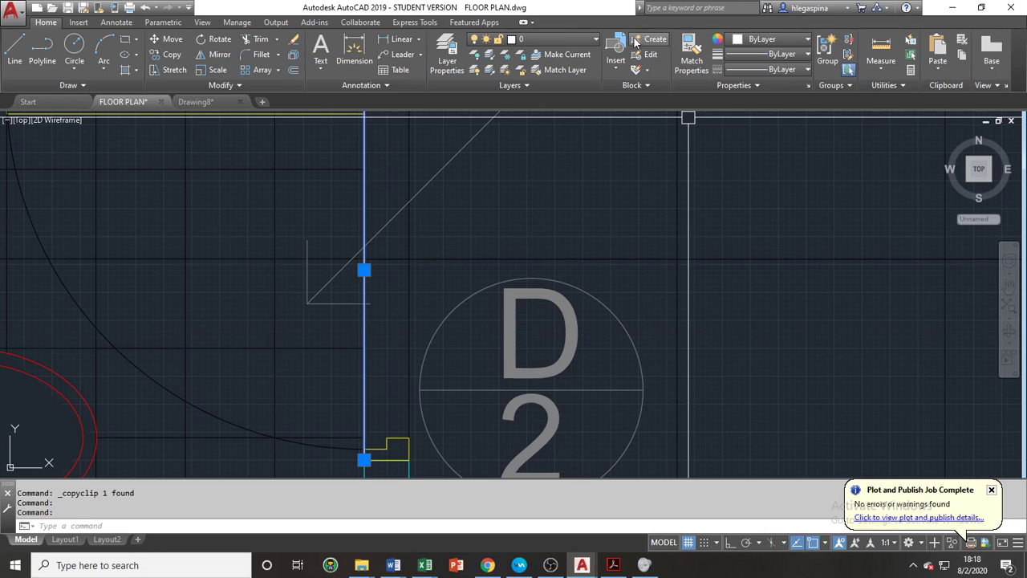
click(568, 39)
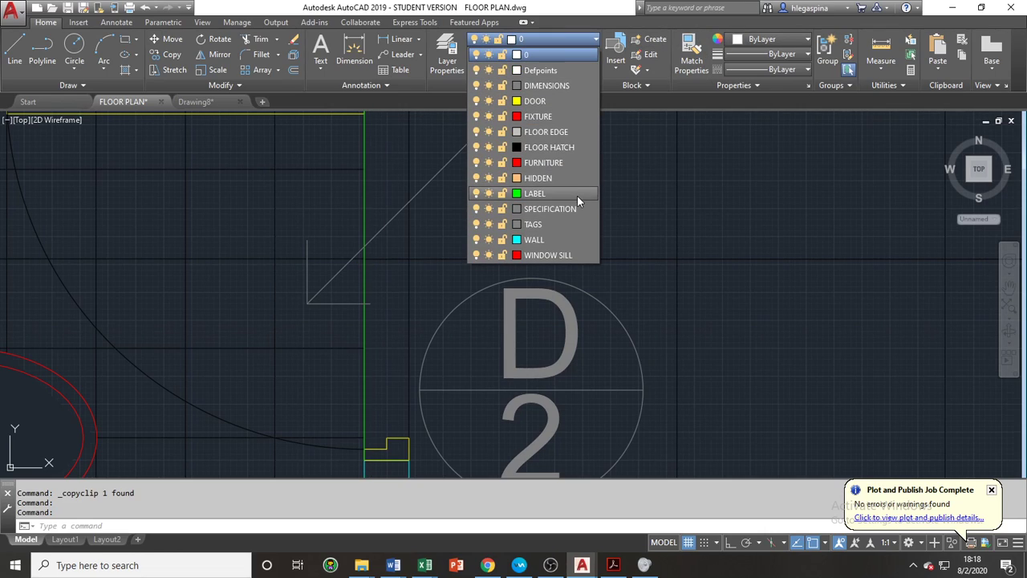
click(567, 135)
Match the T&B threshold line's properties onto the threshold line at door D-1, and save the floor plan drawing.
text(ma)
key(Return)
scroll(449, 264, down, 5)
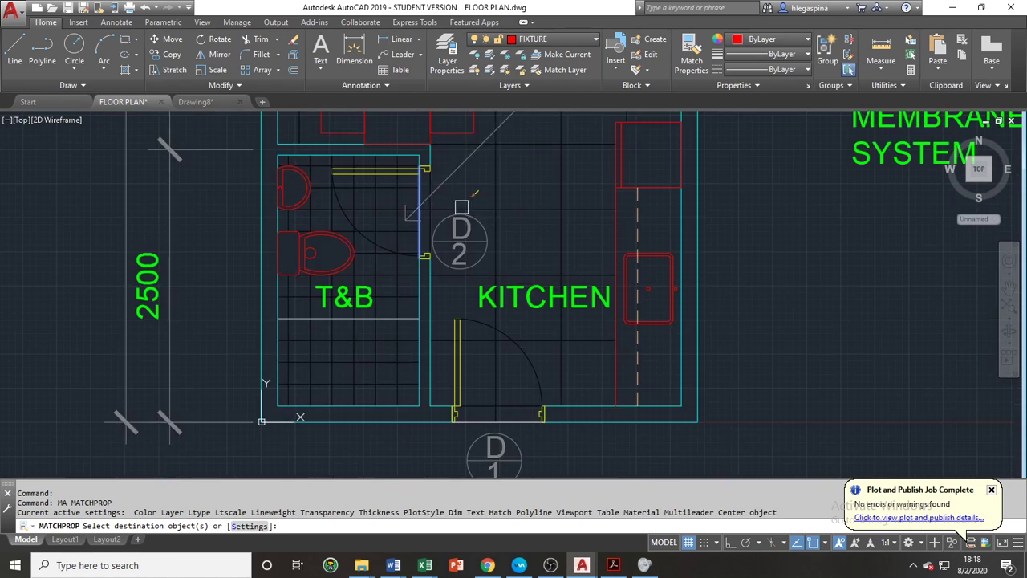
scroll(464, 319, up, 6)
scroll(481, 273, up, 2)
middle_drag(489, 267, 429, 474)
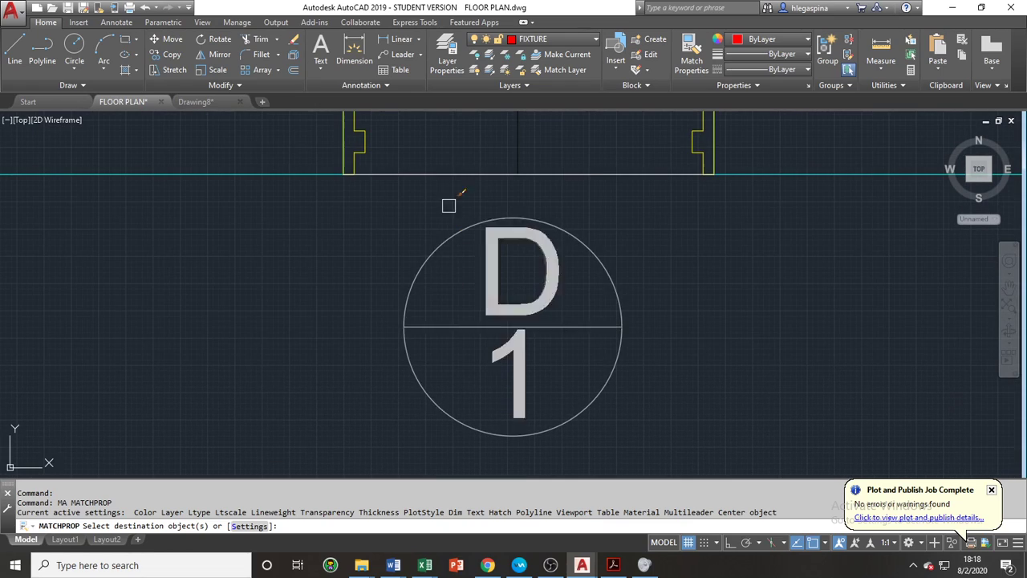
click(451, 172)
key(Return)
key(Escape)
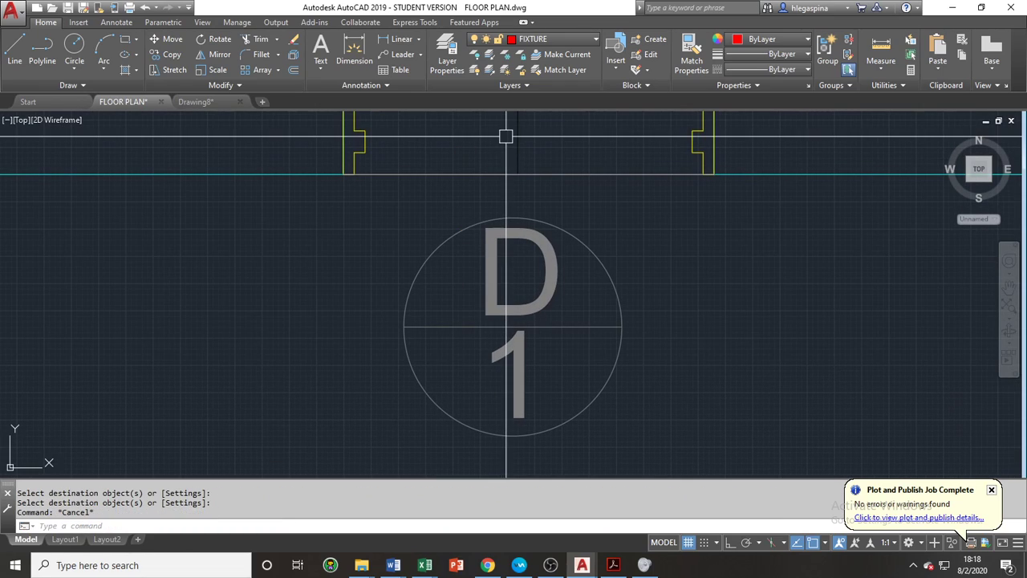
key(Escape)
key(ctrl+s)
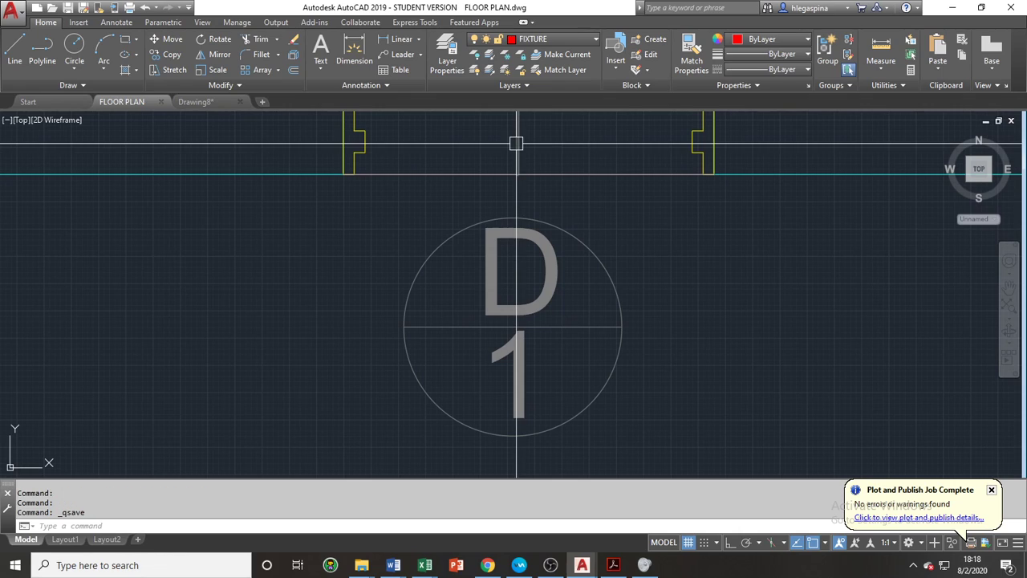
Reload the changed FLOOR PLAN external reference in Drawing8 and switch the layout to paper space.
click(195, 102)
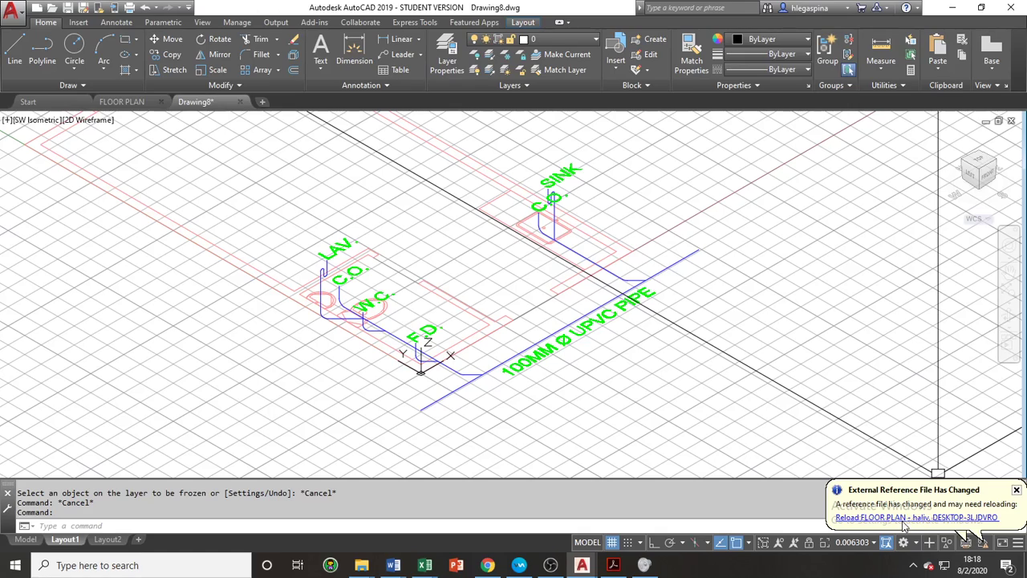
click(904, 518)
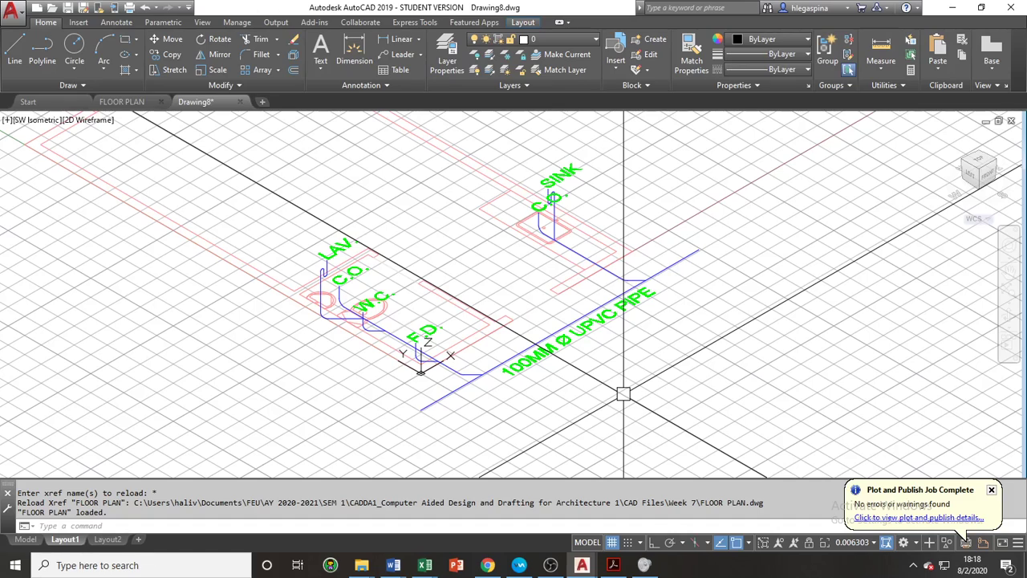
scroll(624, 393, down, 5)
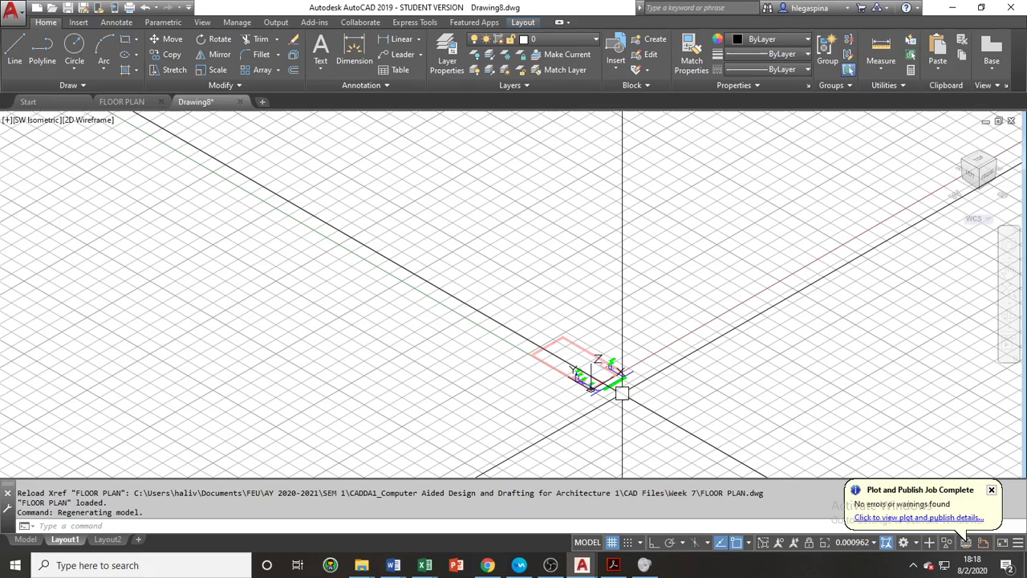
scroll(622, 393, up, 5)
text(ps)
key(Return)
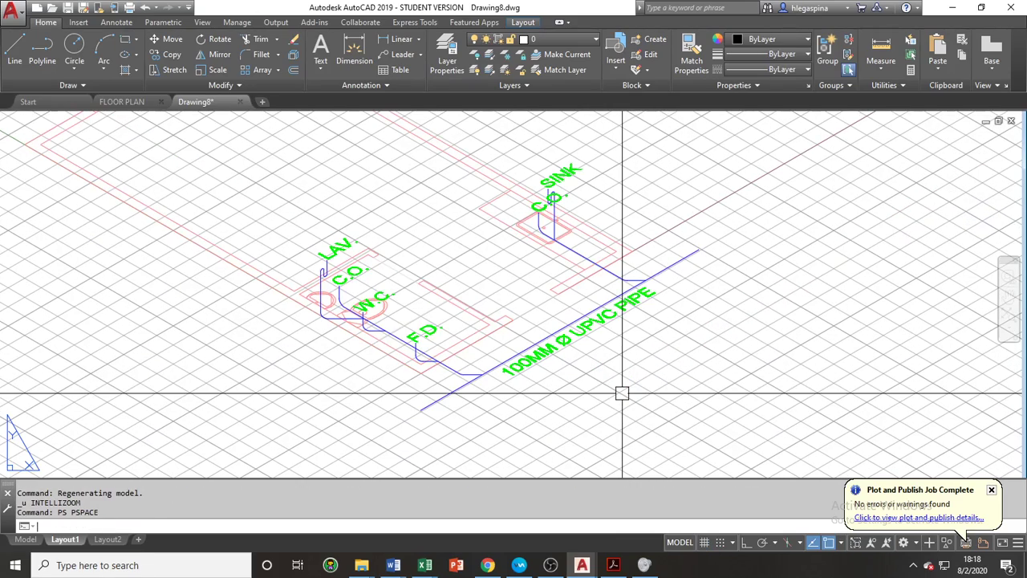
scroll(566, 323, down, 3)
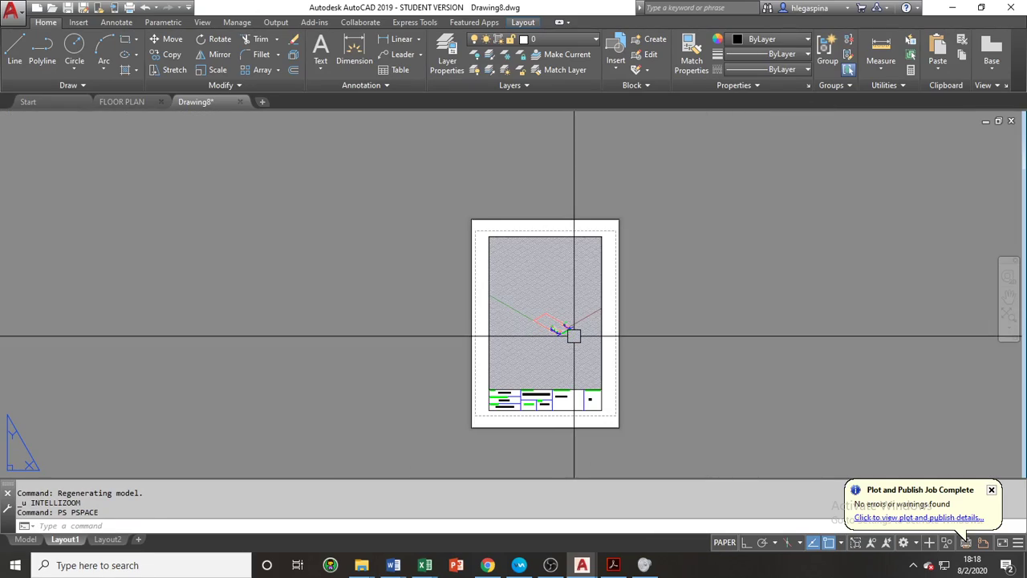
scroll(573, 332, up, 2)
Scale the isometric view in the sheet viewport to 1/100XP and pan it toward the middle.
double_click(570, 348)
text(z)
key(Return)
text(s)
key(Return)
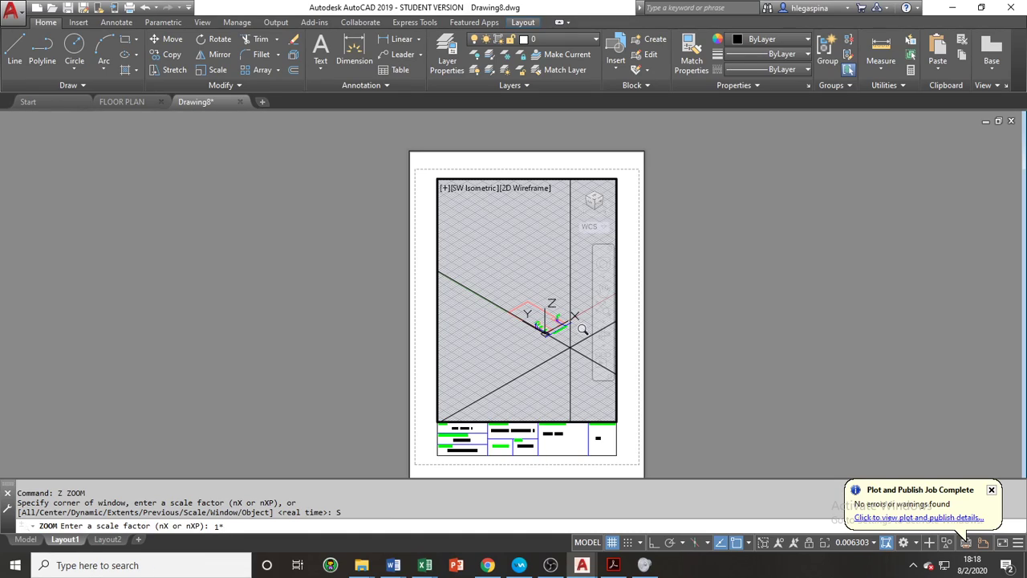
text(1/100XP)
key(Return)
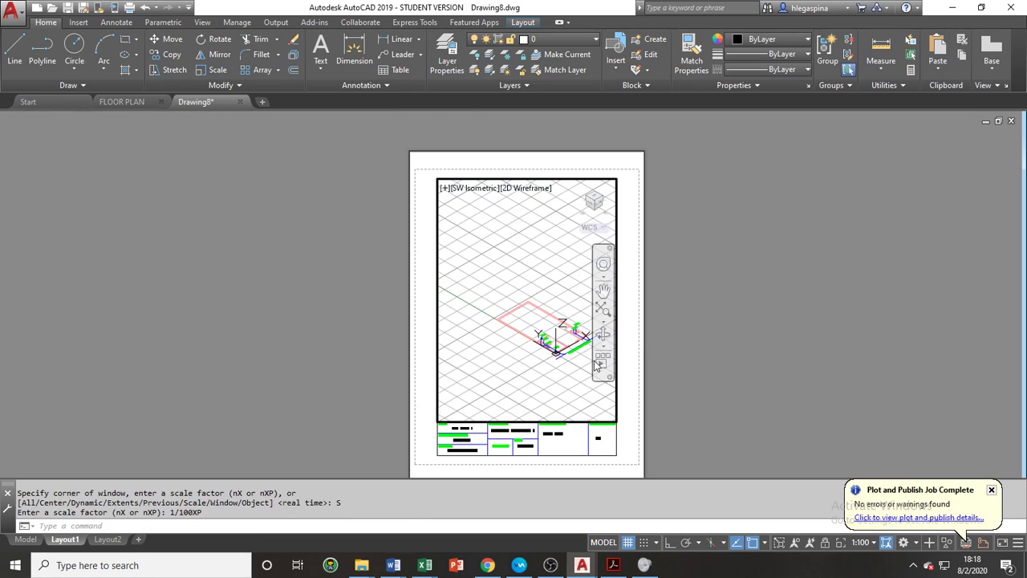
mouse_move(557, 362)
middle_down()
mouse_move(527, 345)
mouse_move(549, 356)
middle_up()
Try a larger viewport scale of 1/75XP and recenter the pipe layout in the viewport.
text(z)
key(Return)
text(s)
key(Return)
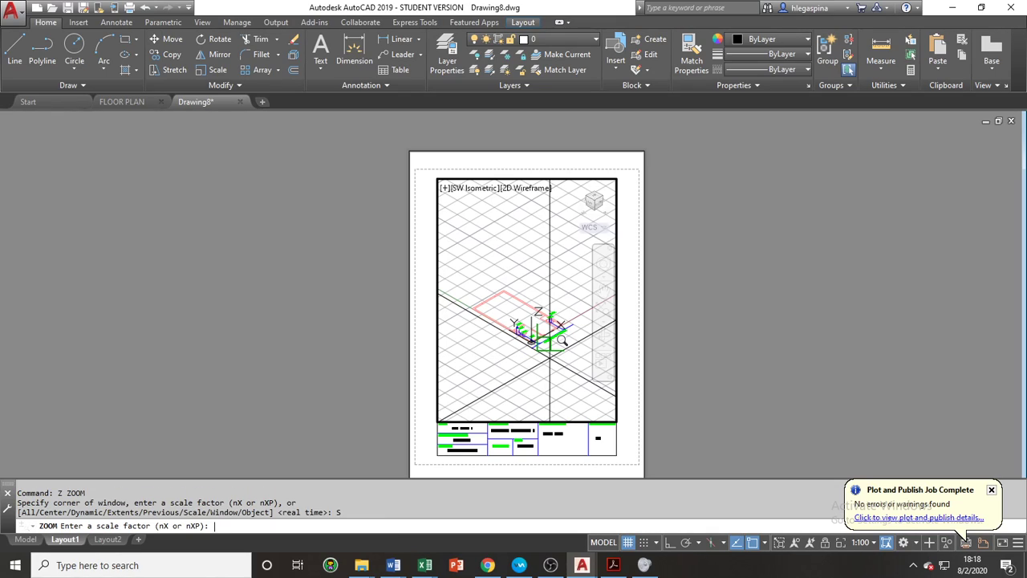
text(1/75XP)
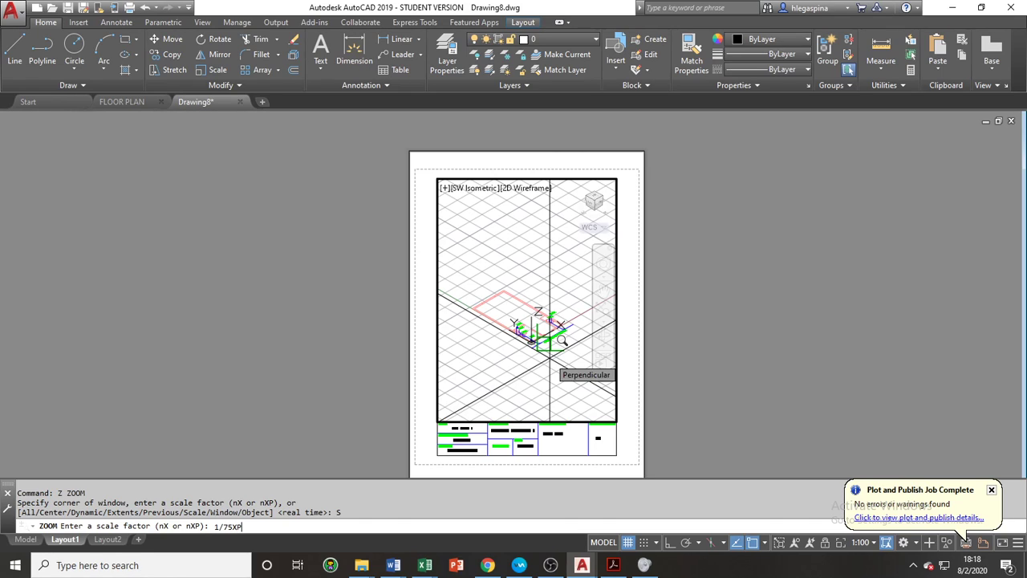
key(Return)
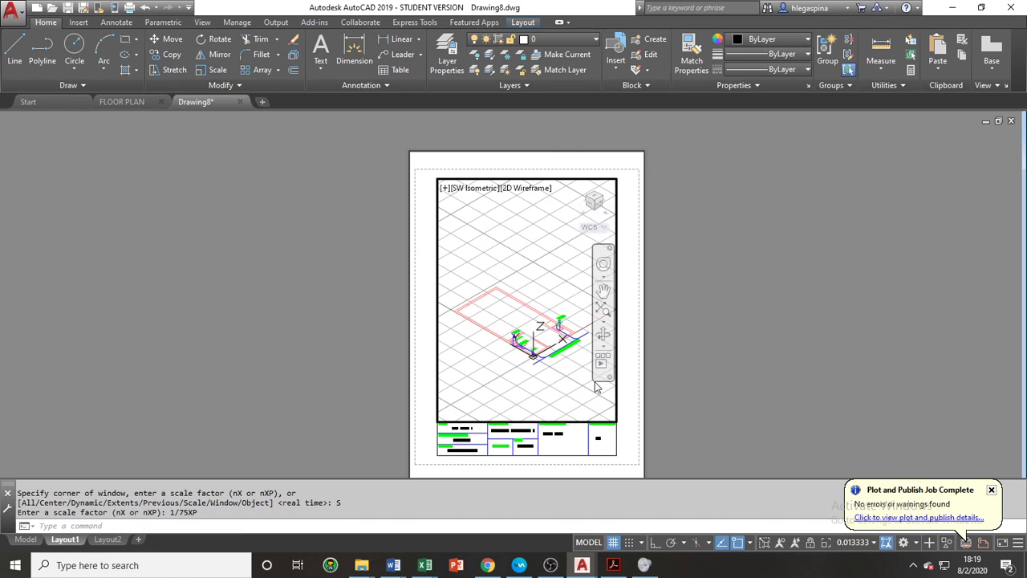
middle_drag(549, 383, 550, 359)
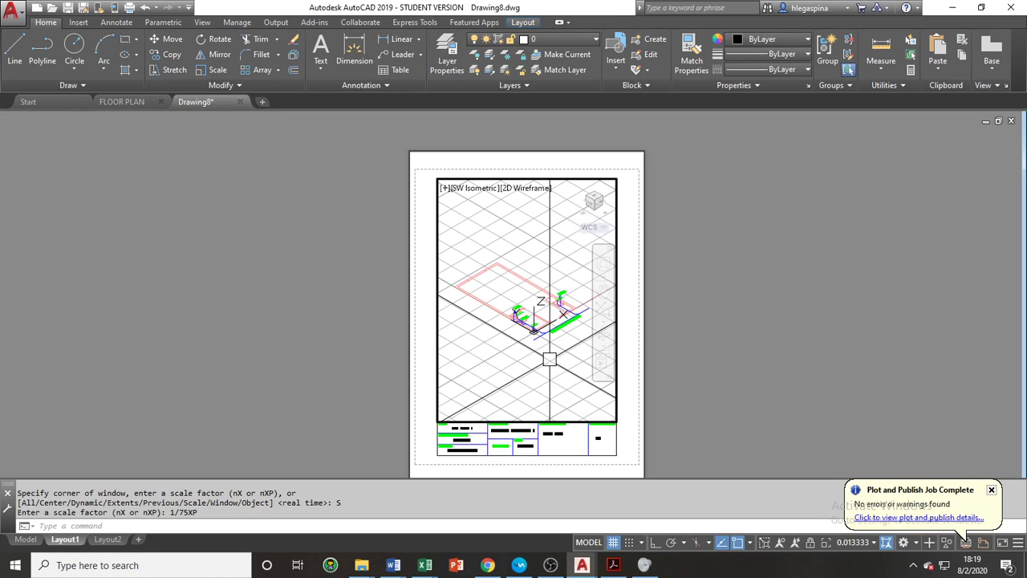
Set the viewport scale back to 1/100XP and return to paper space.
text(z)
key(Return)
text(s)
key(Return)
text(1/100XP)
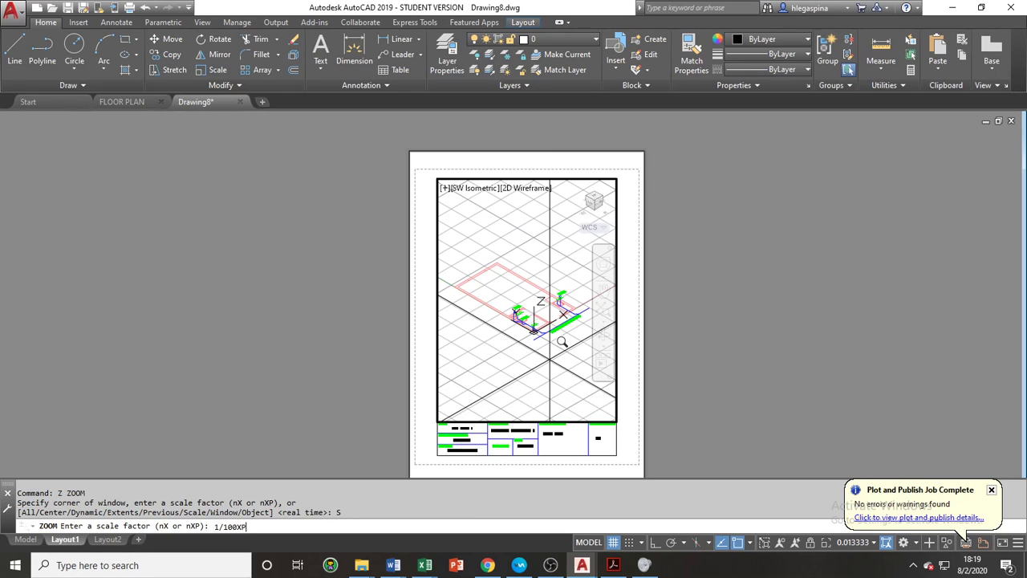
key(Return)
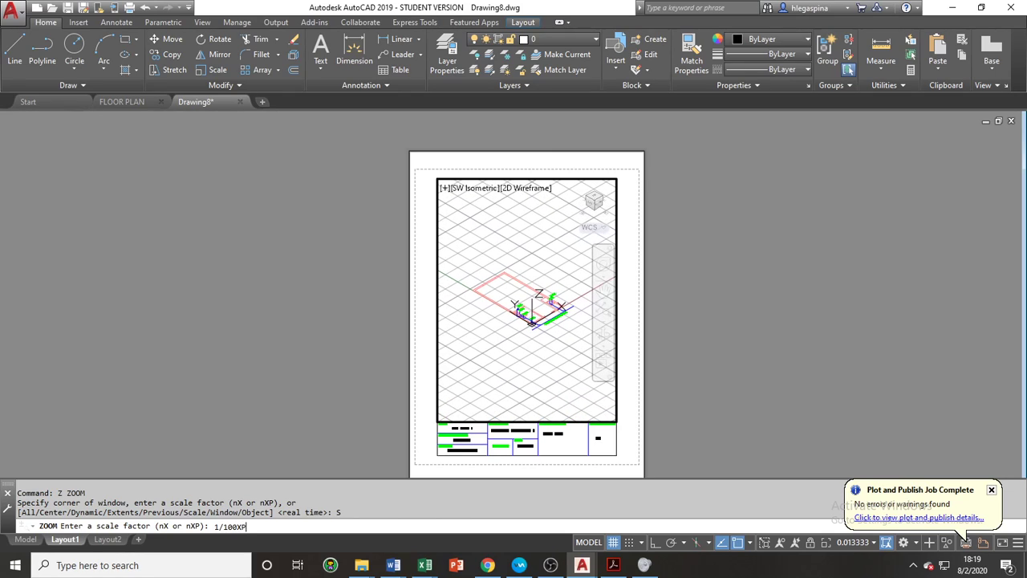
key(Return)
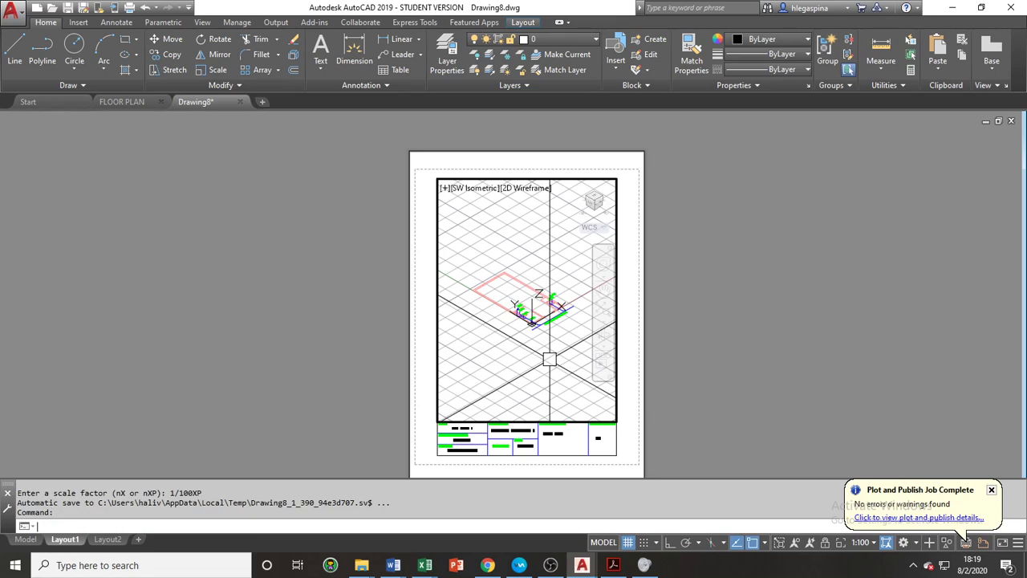
text(ps)
key(Return)
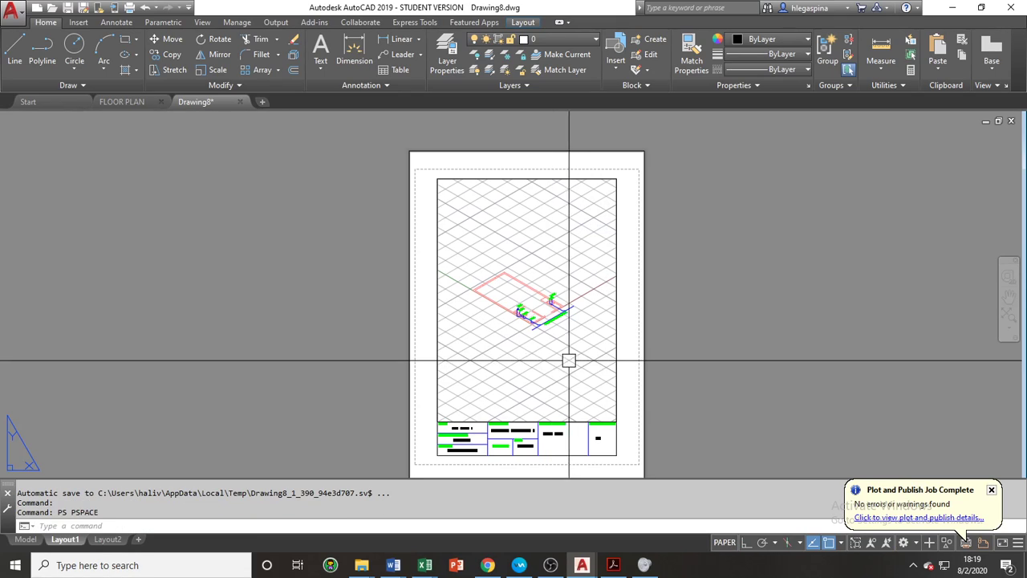
Insert the DWGLABEL block from the Documents folder at 0,0,0 and scale 1, accepting its default attribute values.
key(Escape)
key(Escape)
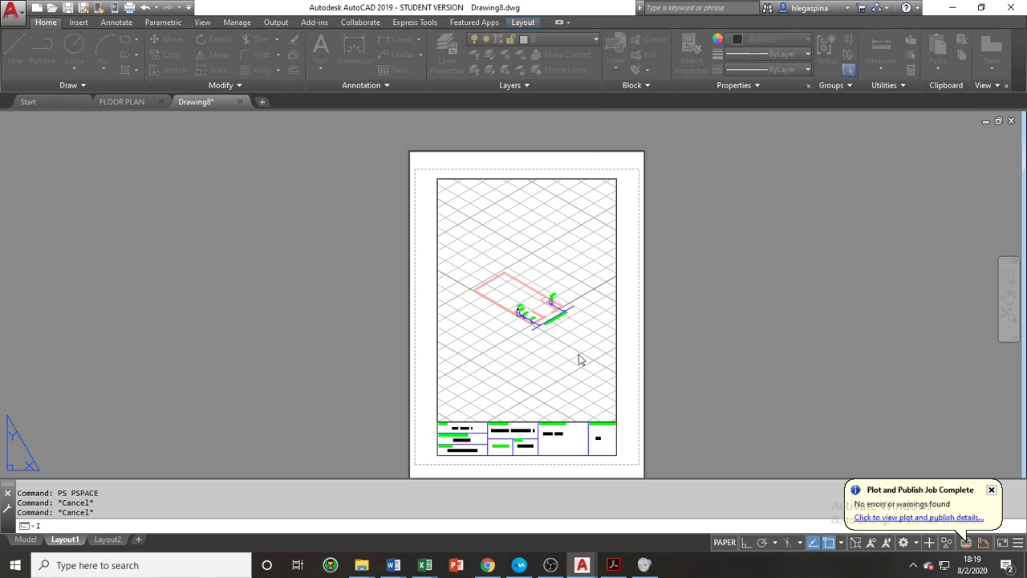
key(Return)
click(619, 197)
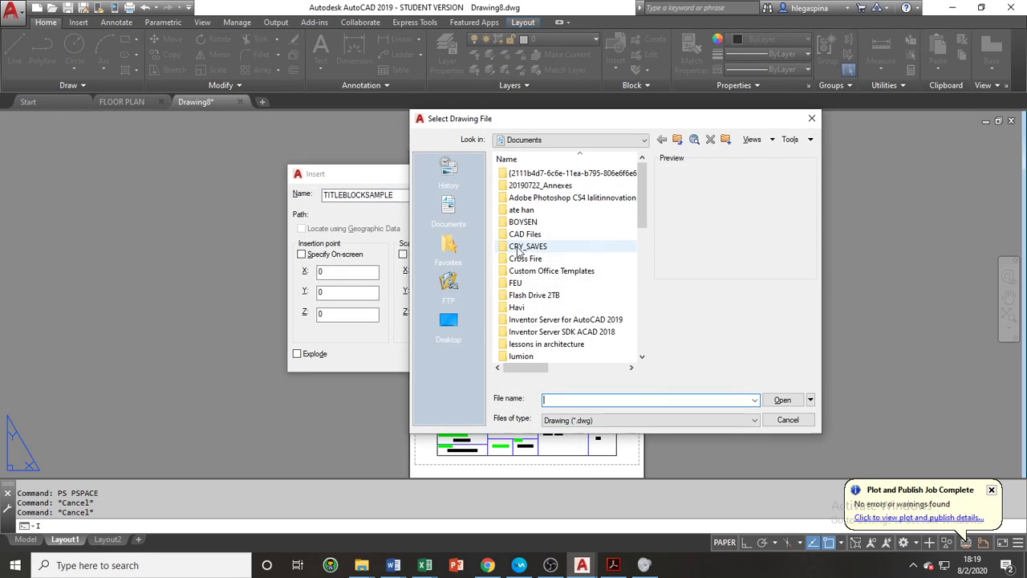
scroll(553, 305, down, 6)
scroll(552, 313, down, 2)
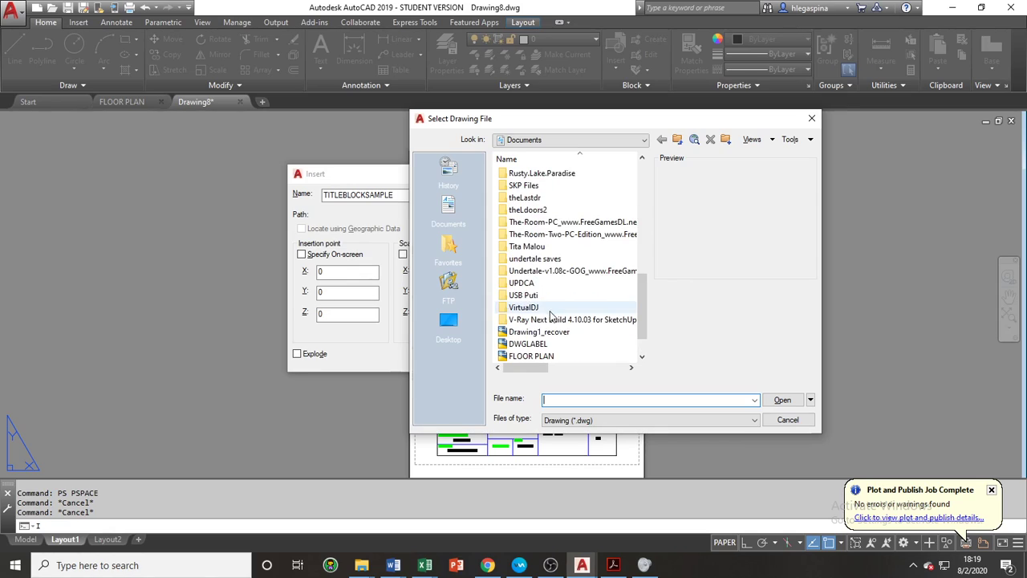
double_click(529, 308)
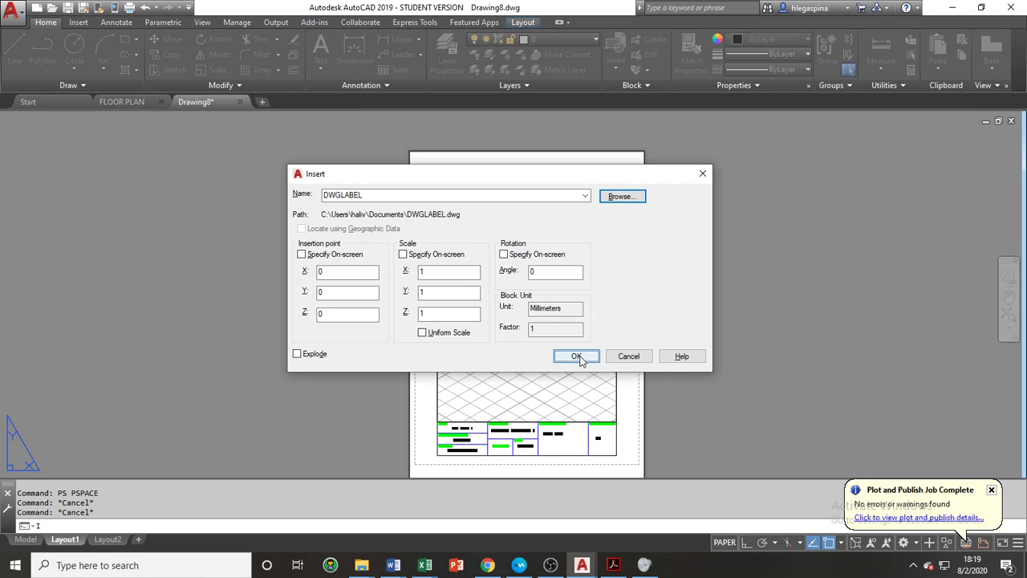
click(576, 356)
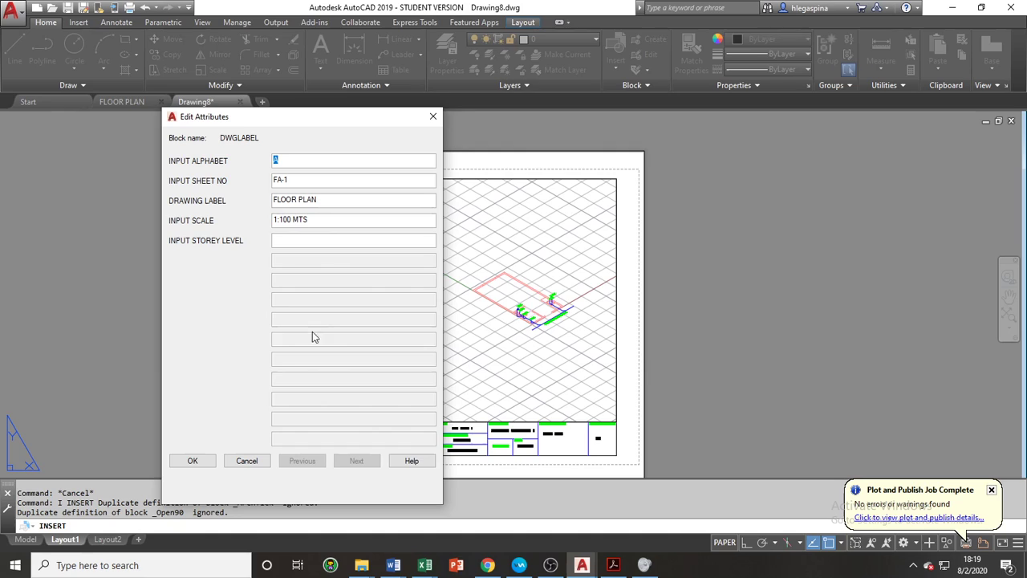
click(193, 461)
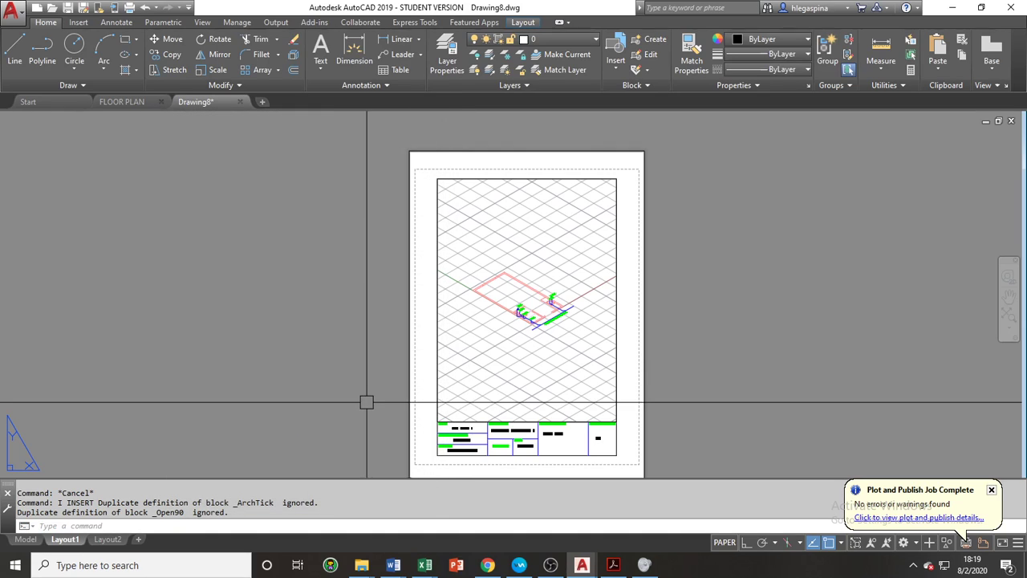
Copy the FLOOR PLAN drawing label from the sheet's lower-left corner to just below the isometric pipe layout.
middle_drag(366, 403, 353, 305)
scroll(397, 337, up, 2)
scroll(369, 344, up, 2)
middle_drag(406, 348, 373, 257)
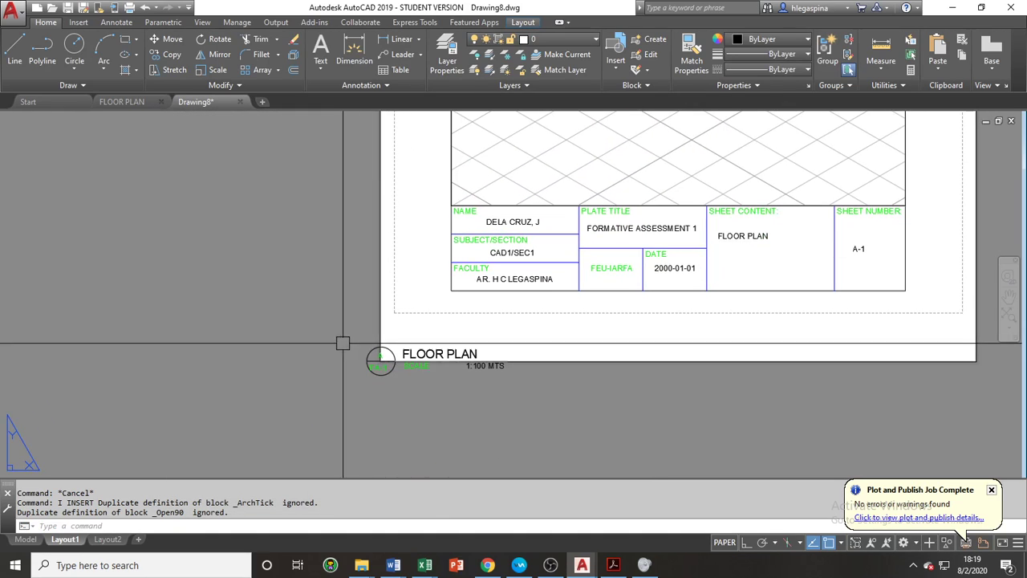
click(335, 335)
click(610, 455)
text(co)
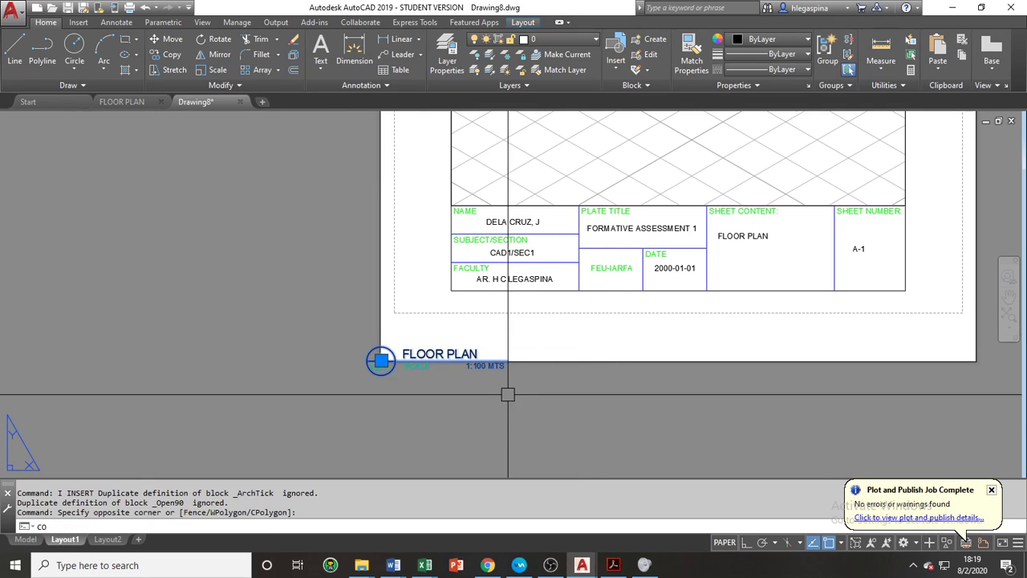
key(Return)
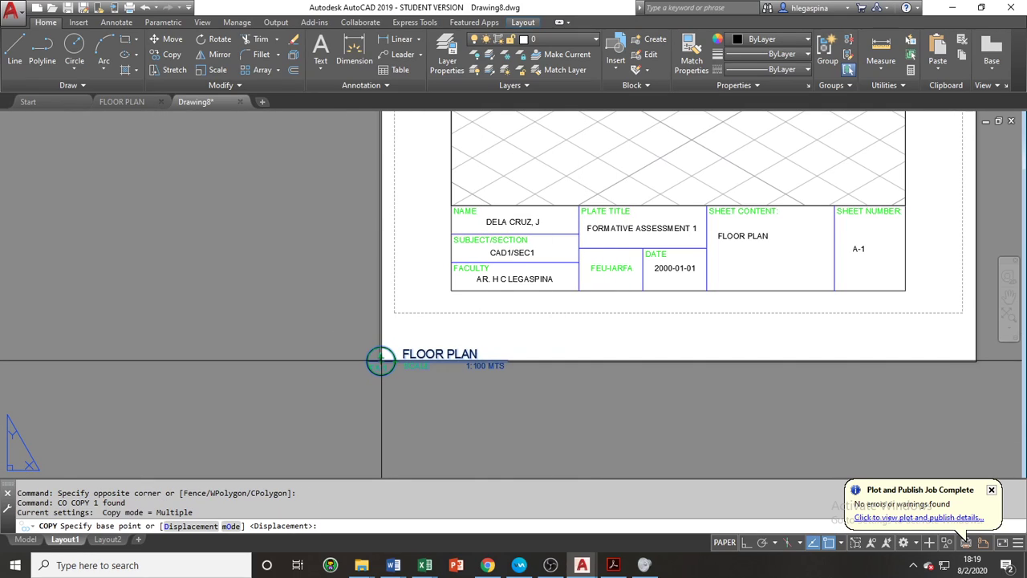
click(381, 354)
middle_drag(413, 325, 225, 562)
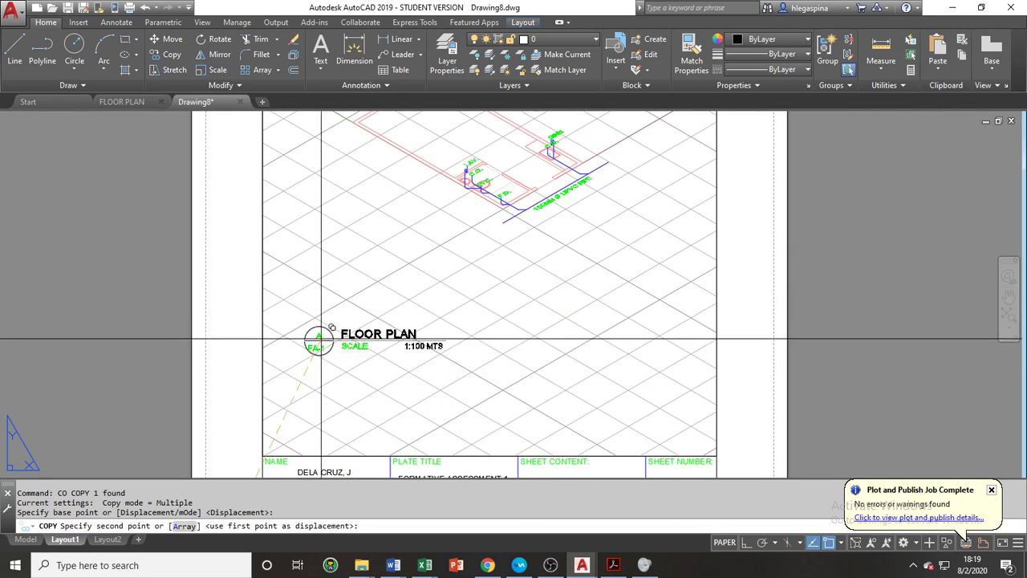
click(450, 265)
key(Escape)
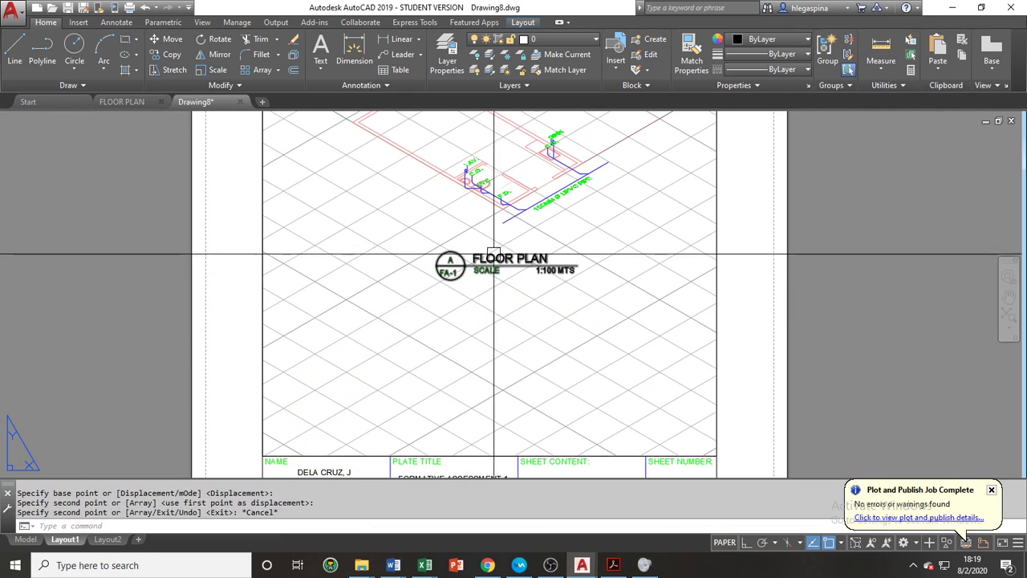
Change the copied label's DRAWING_LABEL attribute to SANITARY ISOMETRIC LAYOUT.
double_click(502, 252)
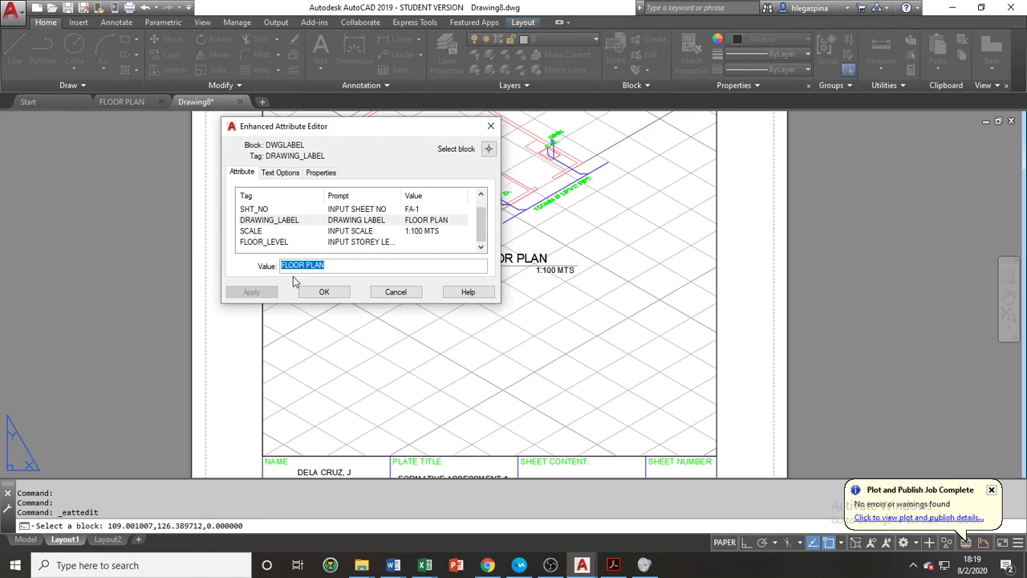
click(306, 265)
drag(306, 265, 253, 274)
text(ISO)
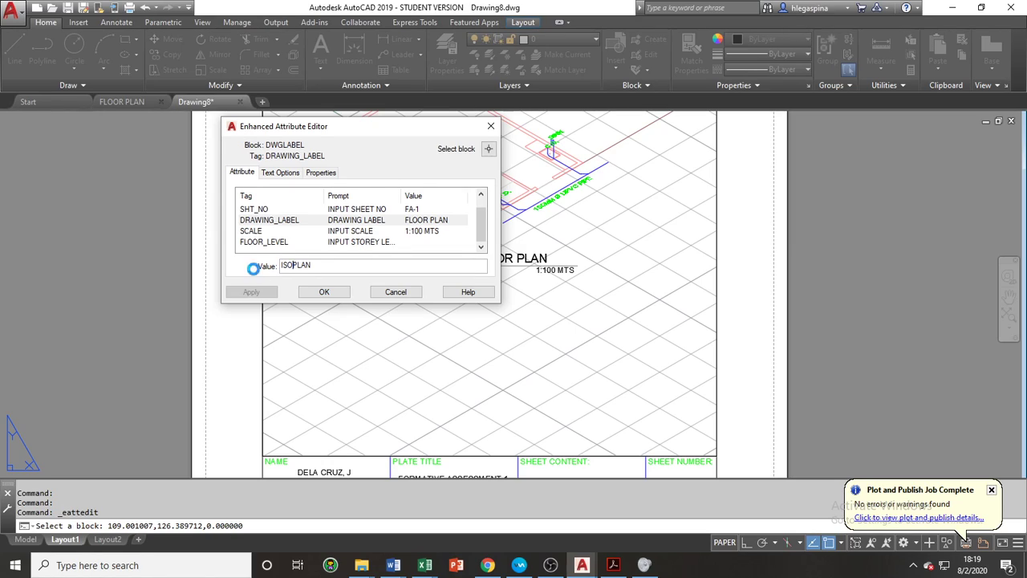
text(METRIC )
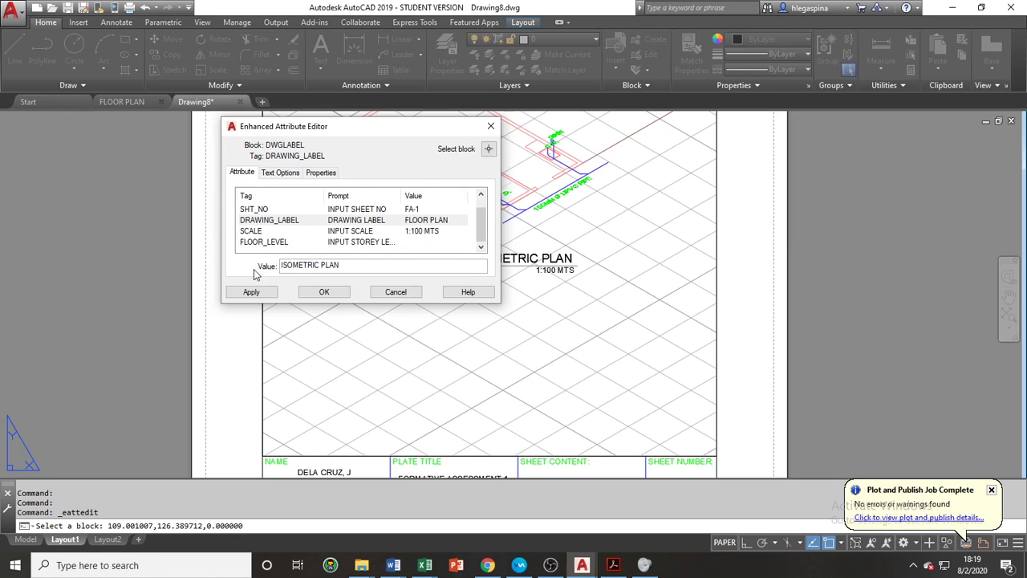
text(SANITARY )
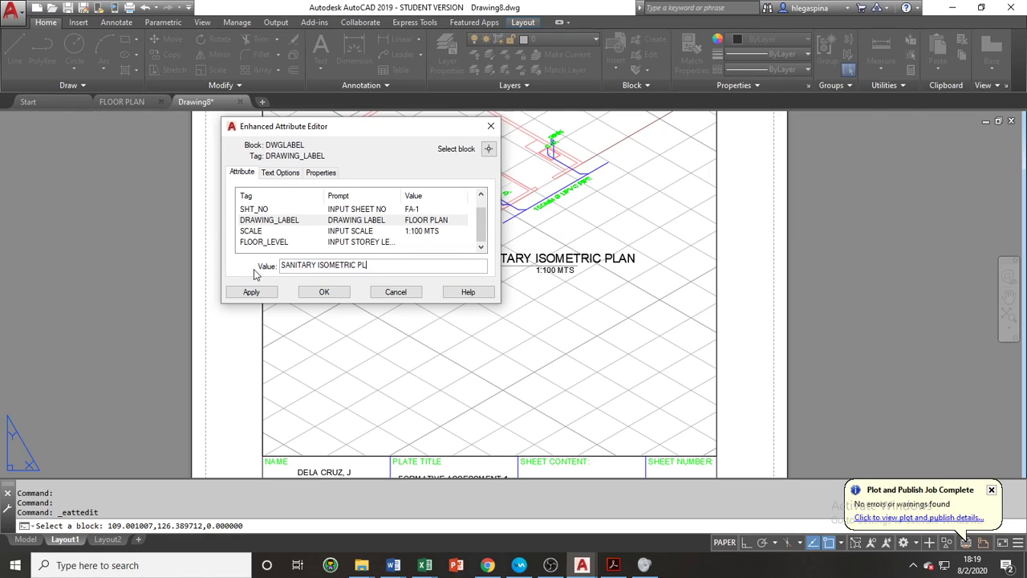
text(LAYOUT)
click(313, 292)
Try to shift the label's 1:100 MTS scale text by adding leading spaces to the SCALE attribute.
click(558, 271)
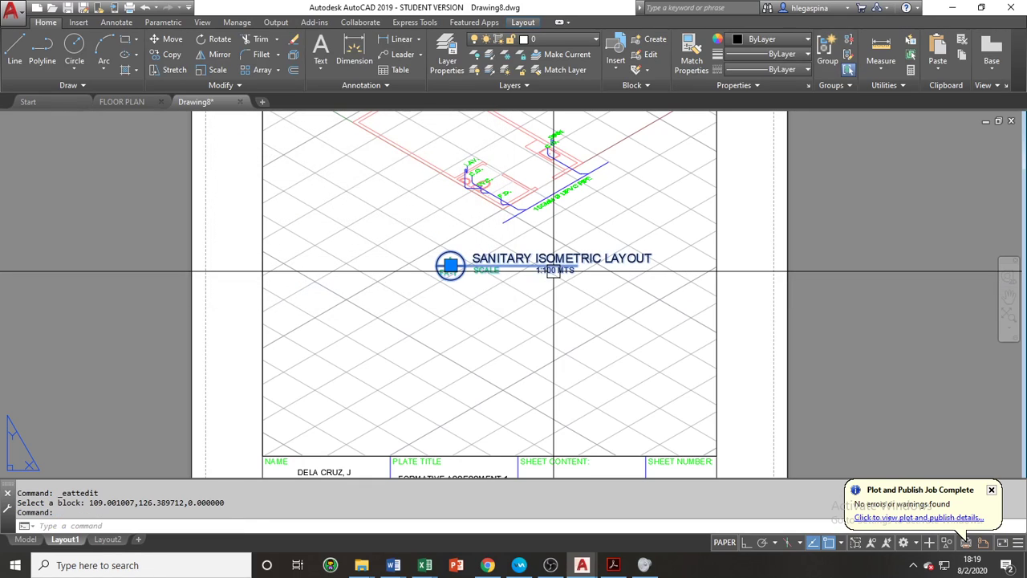
double_click(560, 273)
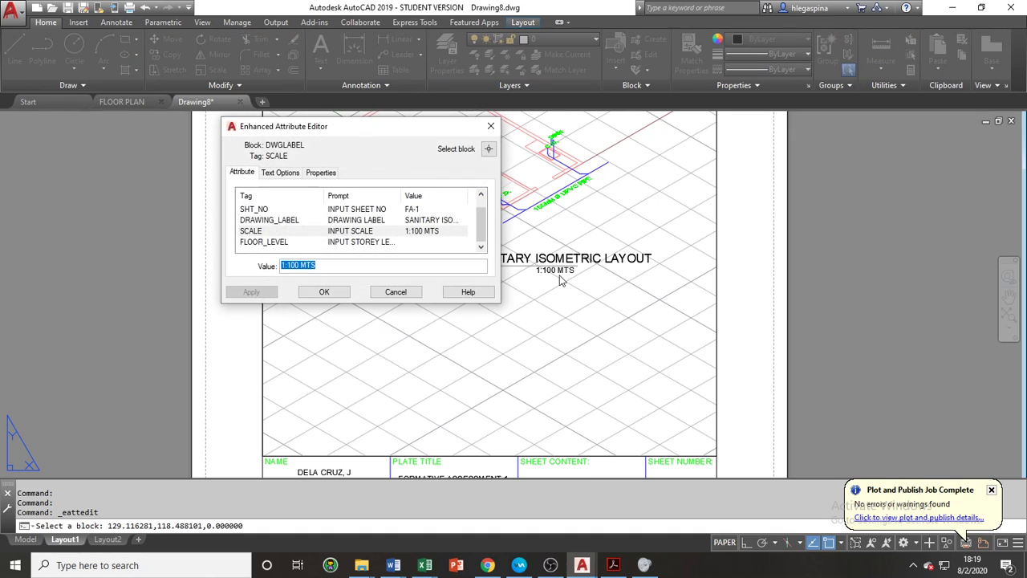
key(Escape)
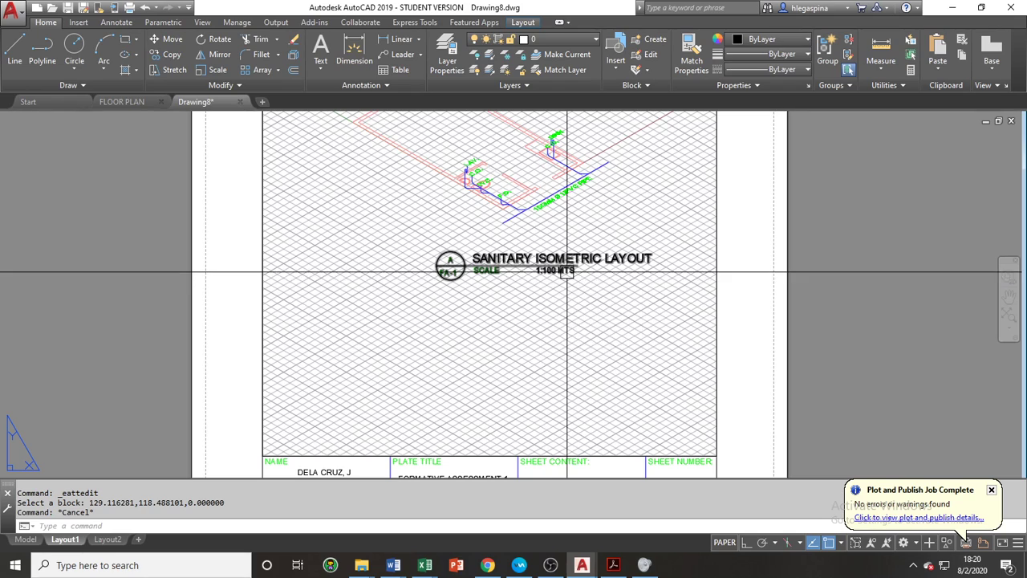
middle_drag(543, 276, 512, 341)
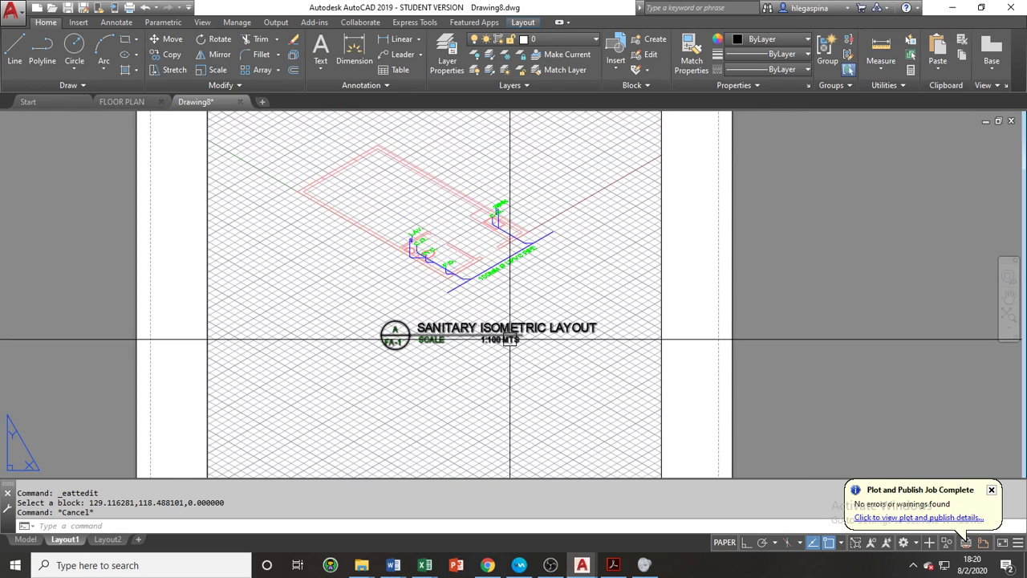
double_click(505, 340)
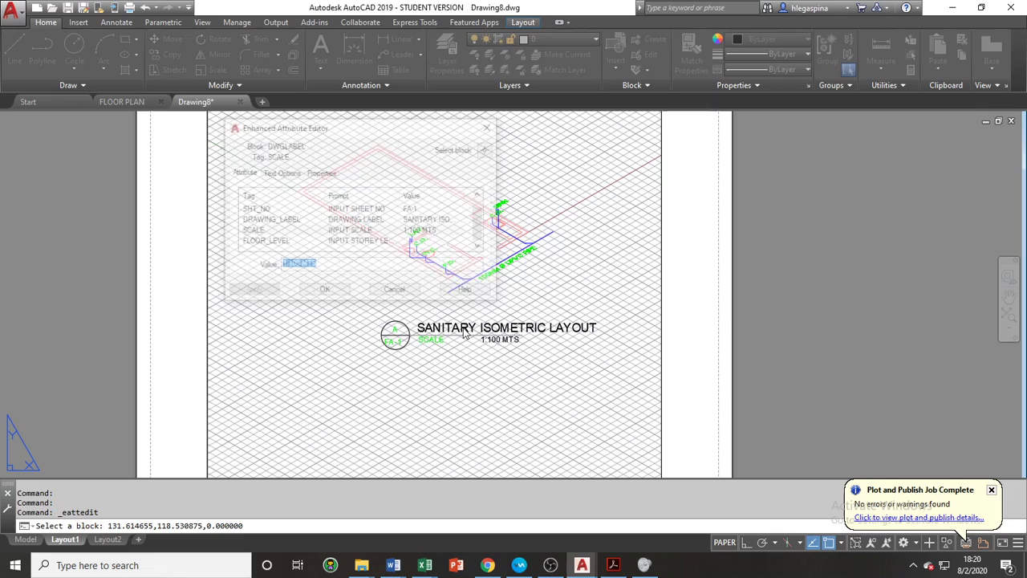
click(283, 265)
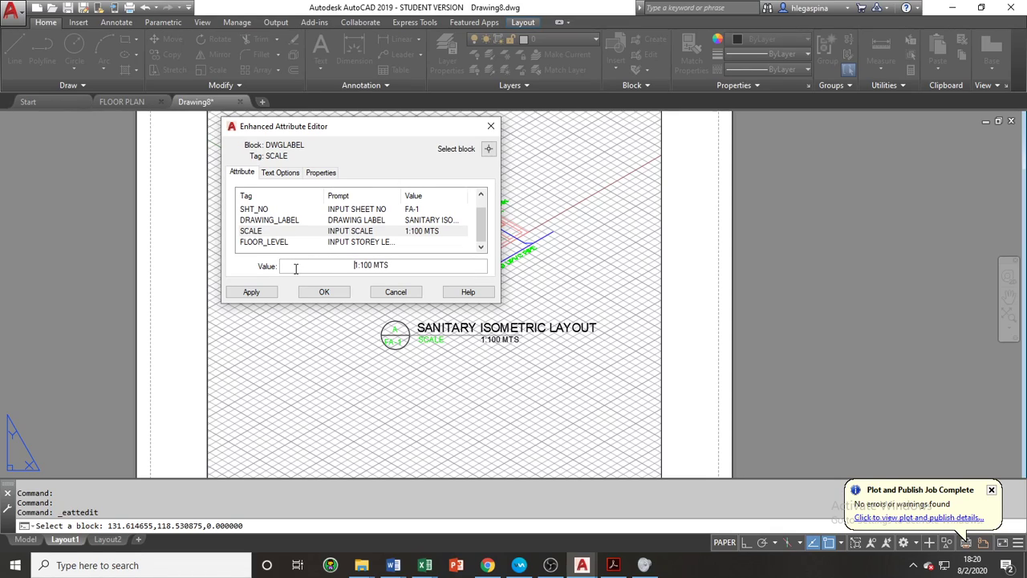
click(252, 291)
click(312, 265)
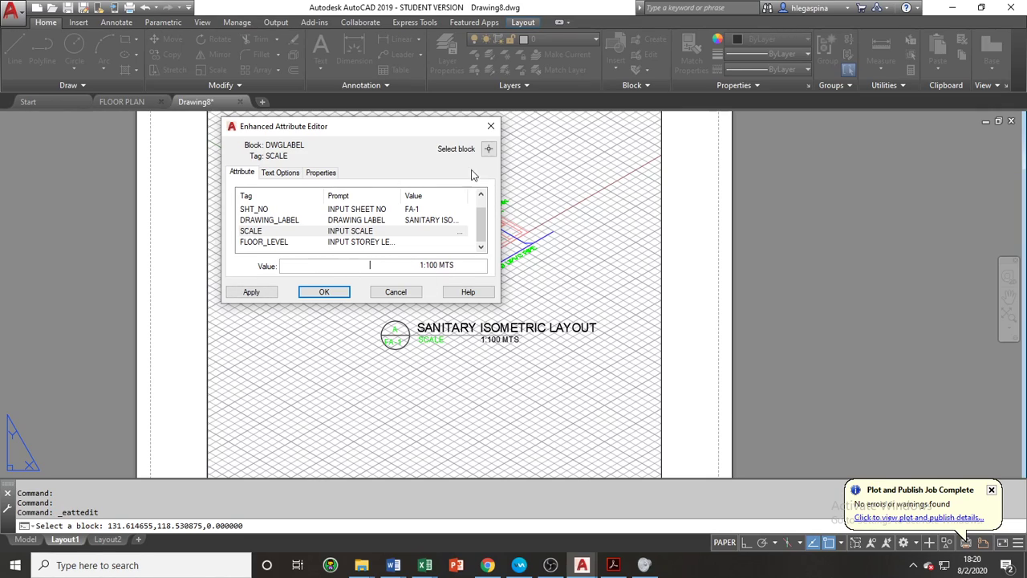
click(491, 126)
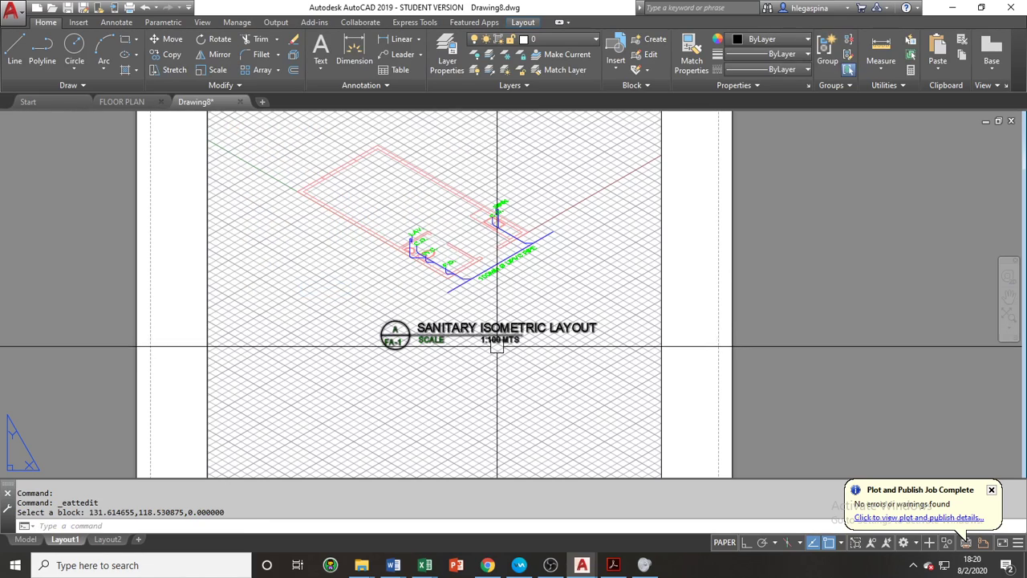
Try to stretch the label's underline horizontally to the end of the SANITARY ISOMETRIC LAYOUT title with Ortho on.
scroll(513, 333, up, 5)
click(565, 368)
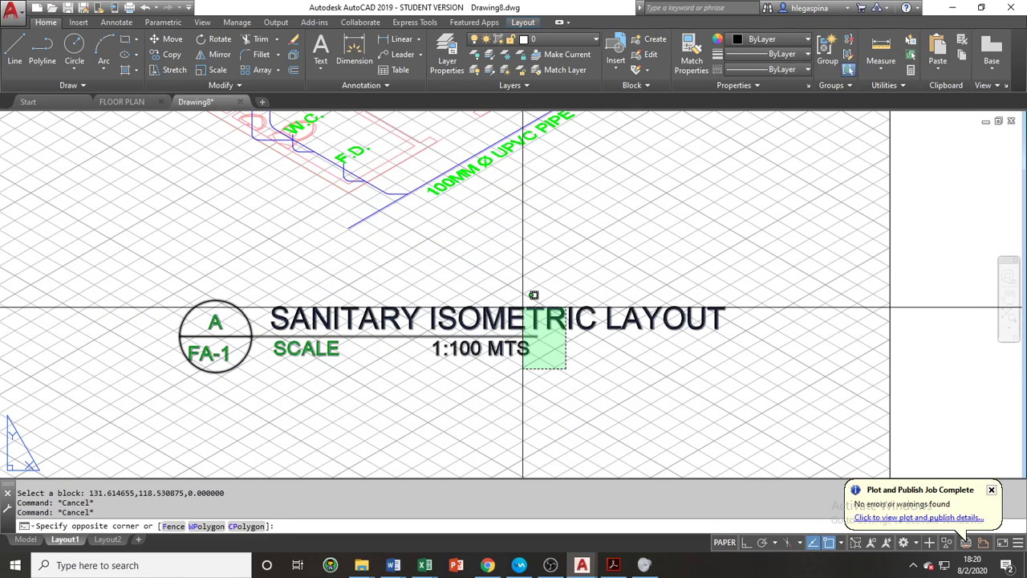
click(523, 306)
text(s)
key(Return)
click(541, 337)
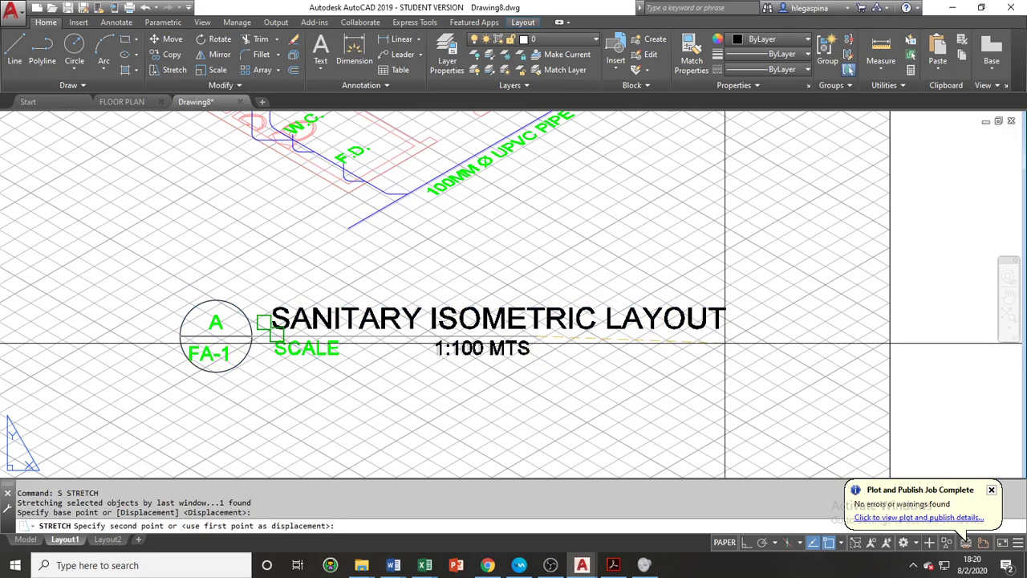
key(F8)
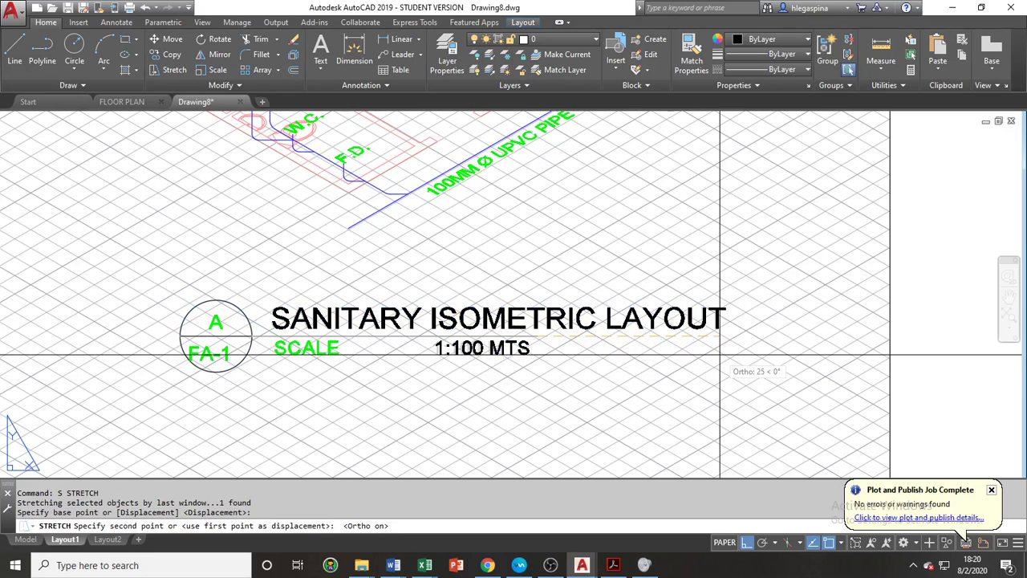
click(723, 353)
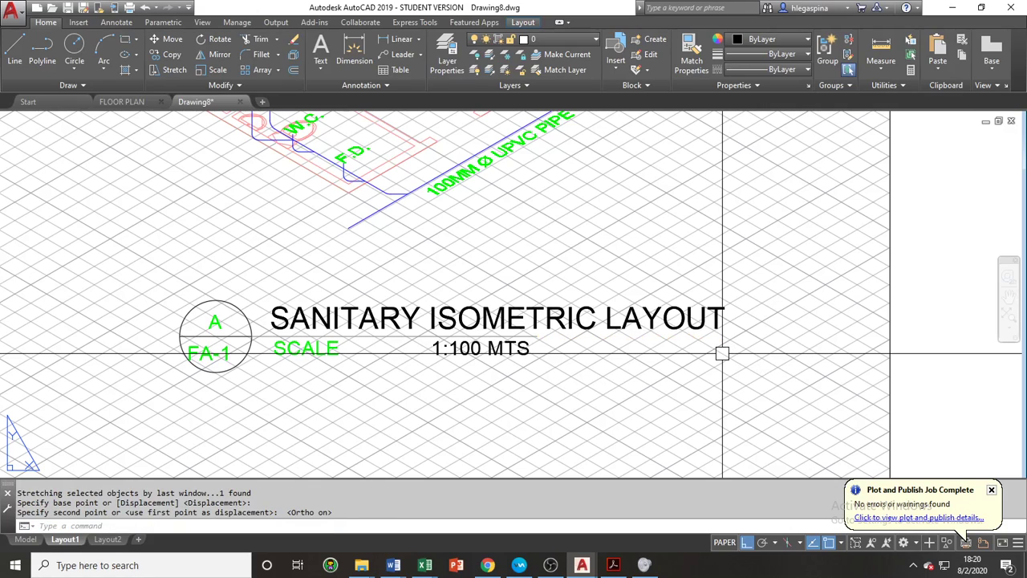
key(Escape)
click(538, 335)
click(535, 338)
key(Escape)
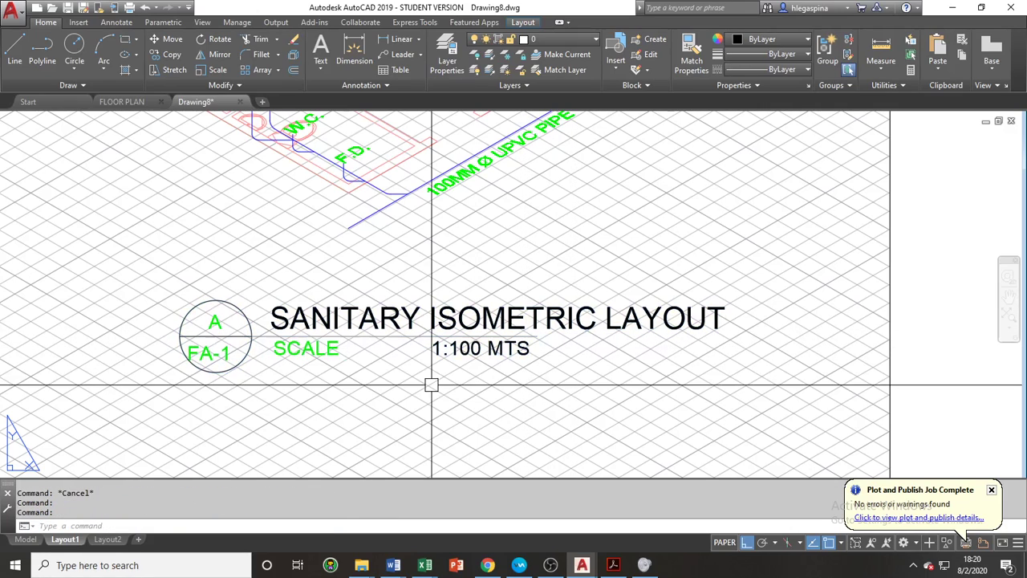
Try erasing the SANITARY ISOMETRIC LAYOUT label and undo the erasure.
click(335, 338)
text(e)
key(space)
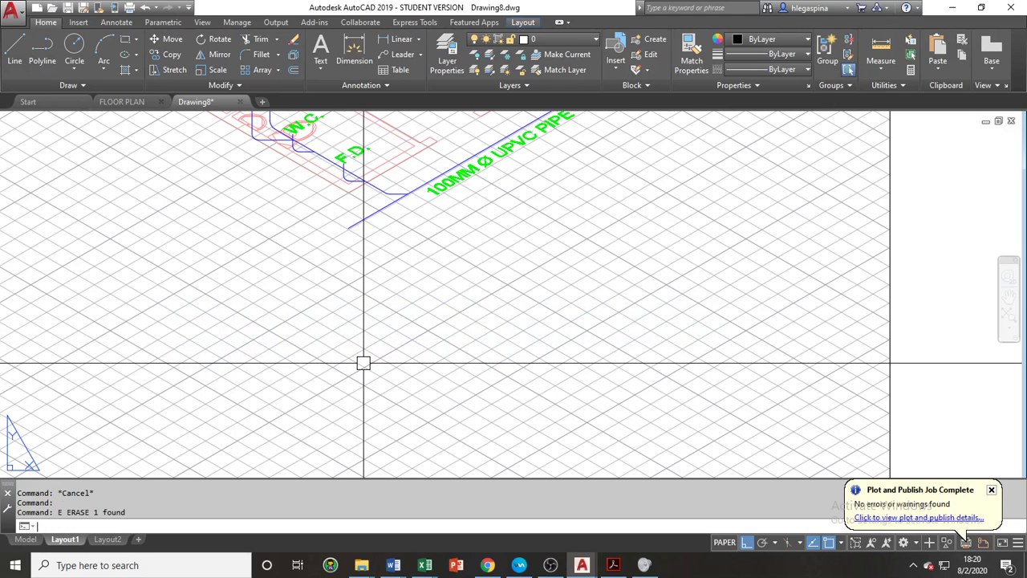
key(ctrl+z)
Start plotting the current layout as a single sheet and open its plot preview.
scroll(385, 358, down, 4)
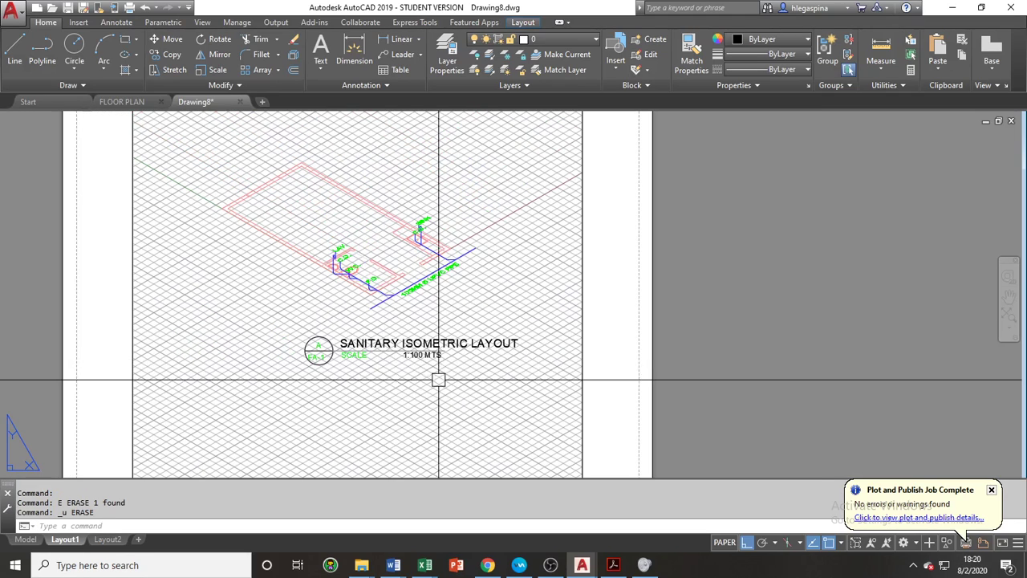
middle_drag(436, 377, 458, 341)
scroll(397, 345, down, 3)
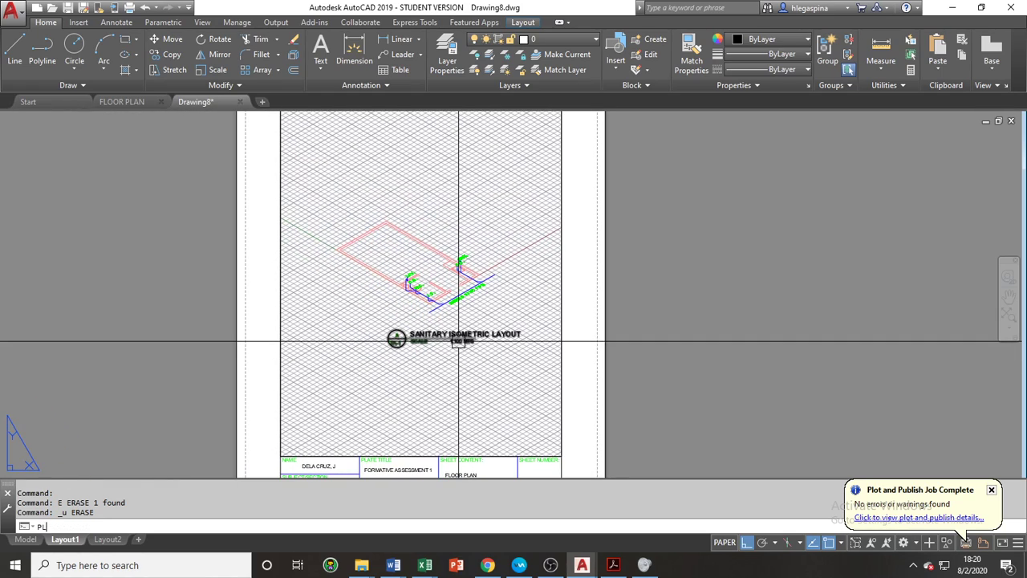
text(OT)
key(Return)
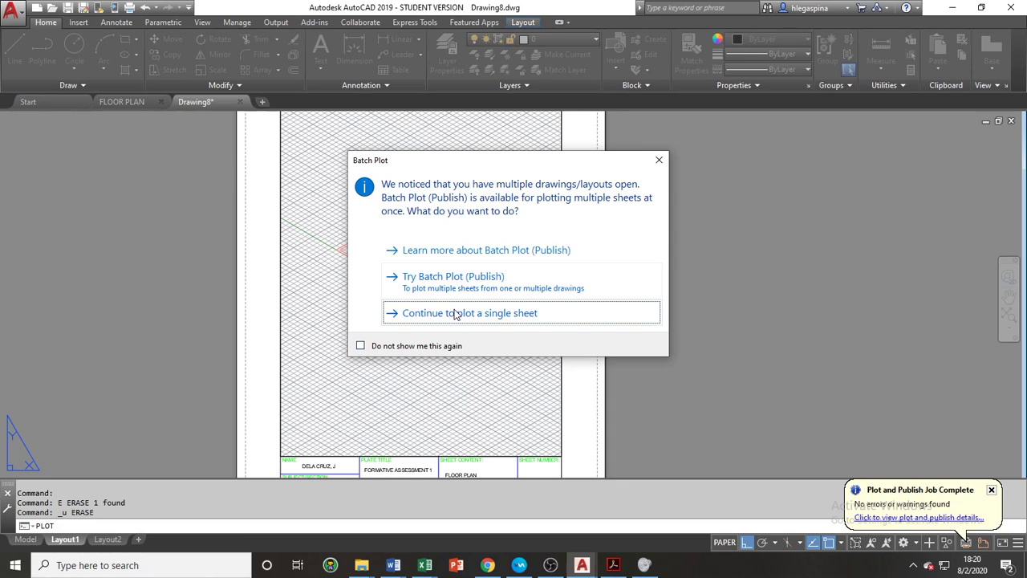
click(455, 313)
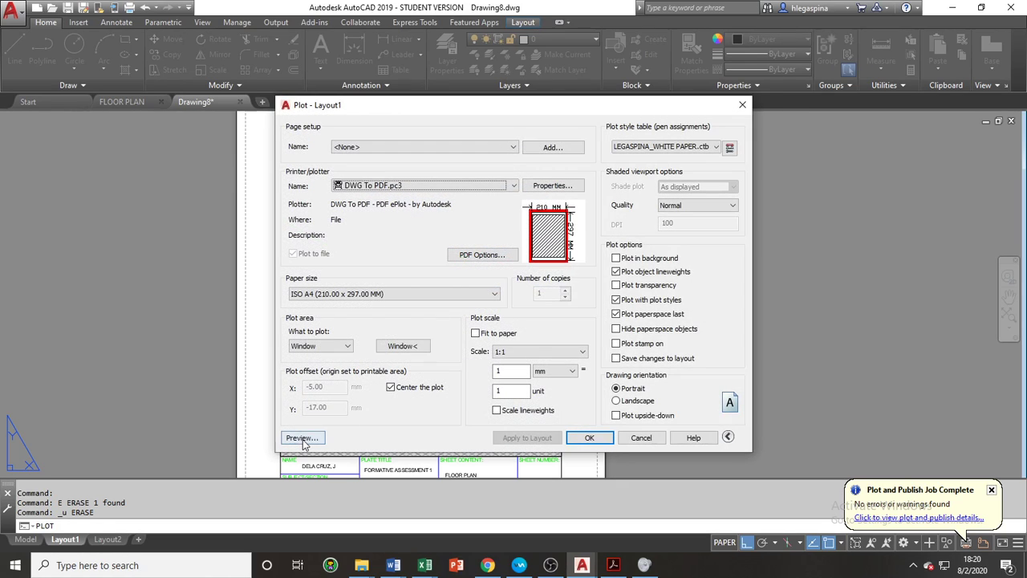
click(303, 438)
Examine the drawing label, pipe lines and fixture labels in the plot preview, and exit without plotting.
scroll(529, 256, up, 5)
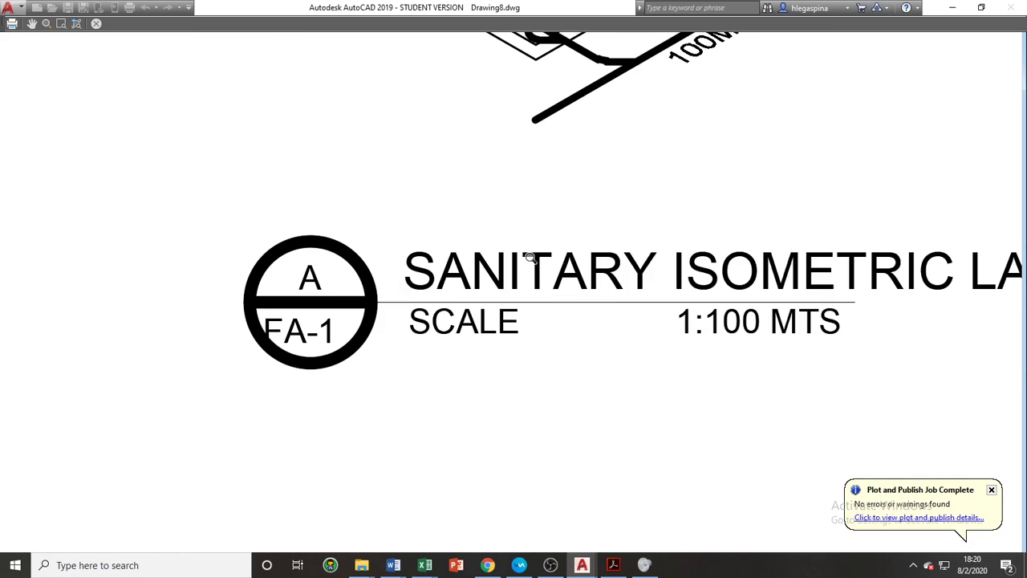
middle_drag(529, 257, 409, 358)
scroll(431, 339, down, 2)
middle_drag(449, 330, 419, 399)
scroll(377, 256, up, 2)
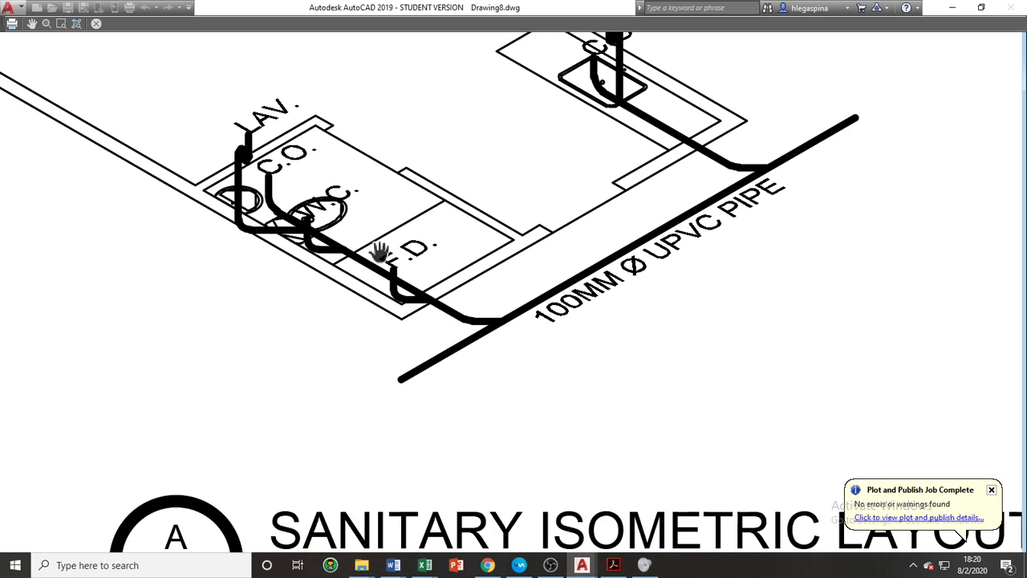
middle_drag(380, 234, 353, 327)
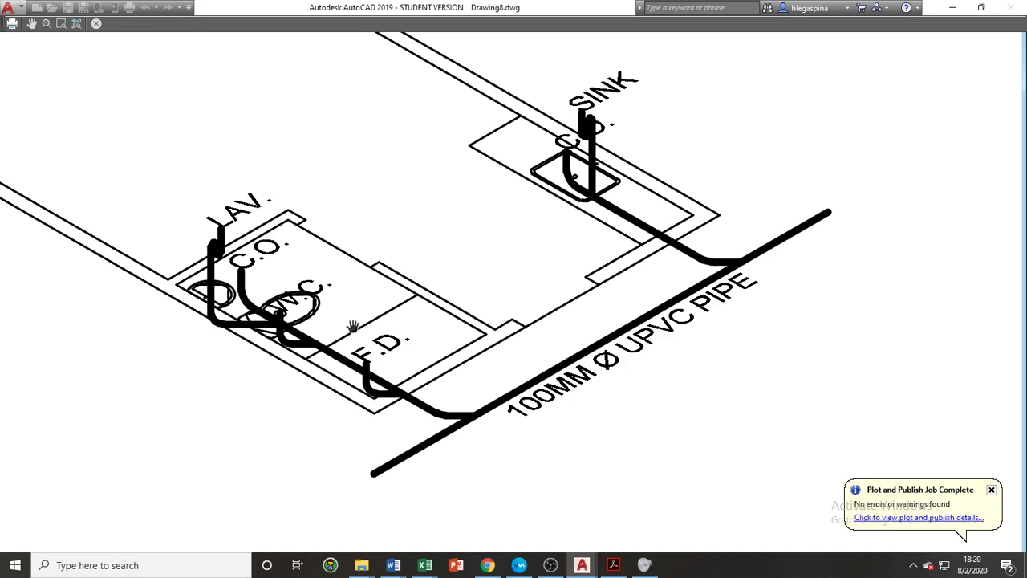
scroll(353, 326, down, 2)
middle_drag(376, 285, 319, 344)
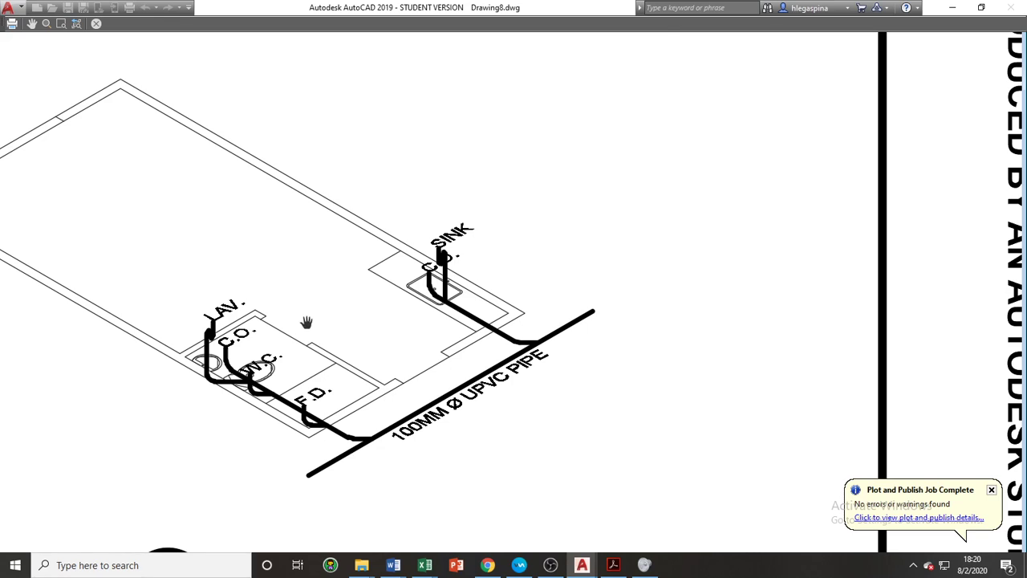
scroll(322, 318, down, 2)
scroll(319, 320, down, 5)
key(Escape)
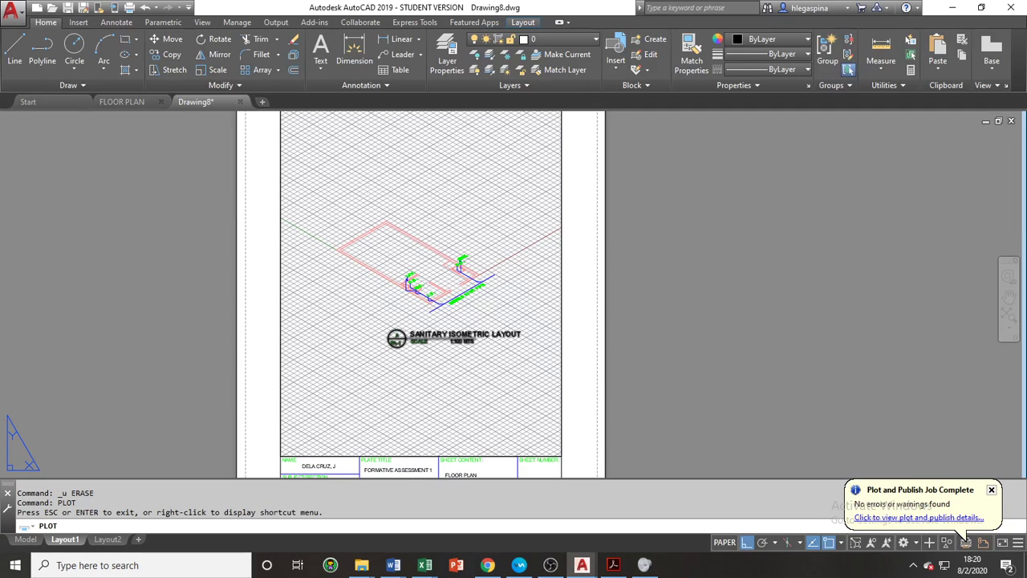
key(Escape)
Erase the leftover FLOOR PLAN label at the lower-left corner of the sheet.
middle_drag(334, 404, 335, 222)
key(Escape)
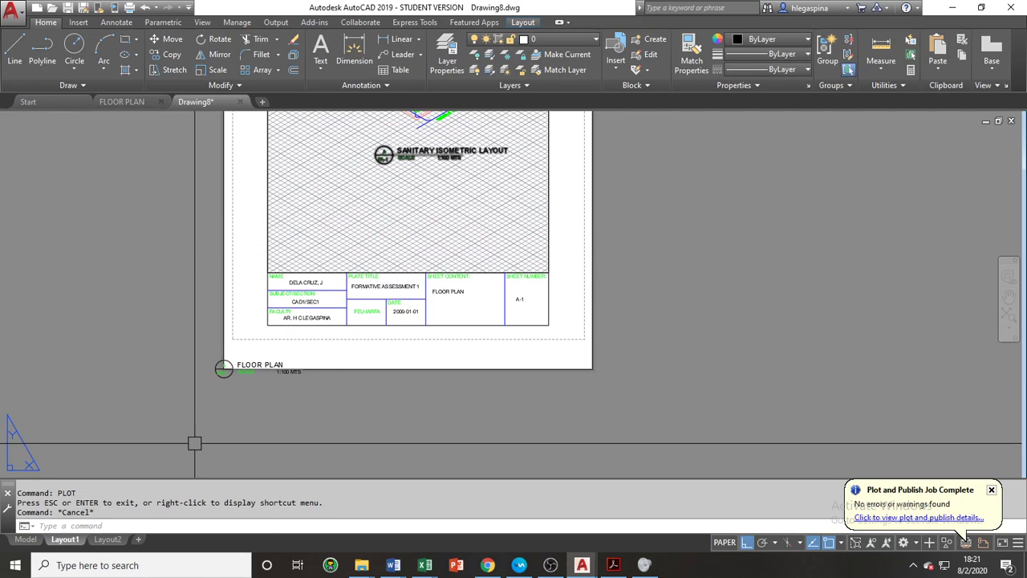
click(192, 433)
click(338, 344)
text(e)
key(space)
middle_drag(458, 190, 451, 225)
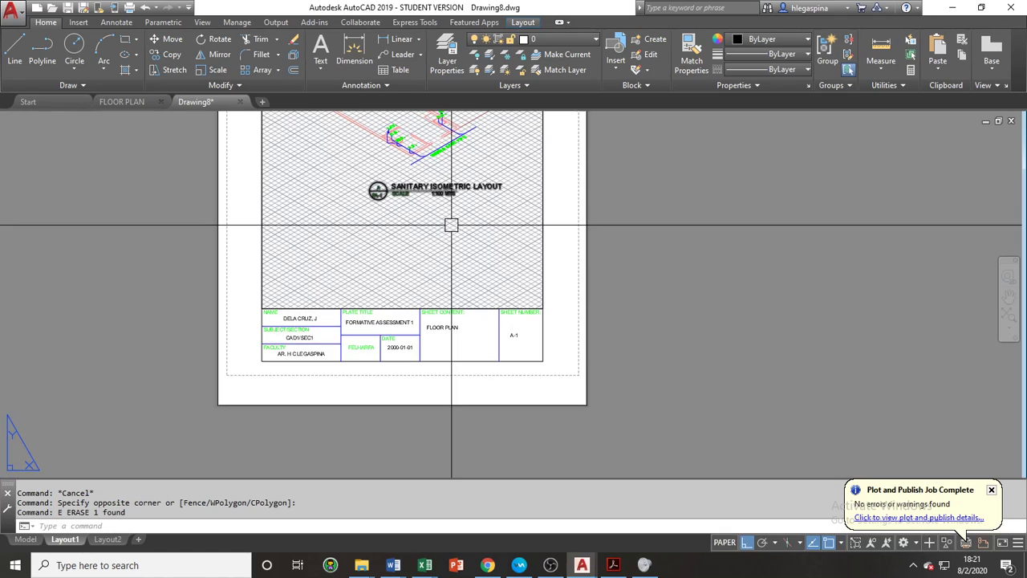
Zoom to the extents of the layout to show the whole sheet.
text(z)
key(space)
text(e)
key(space)
text(e)
key(space)
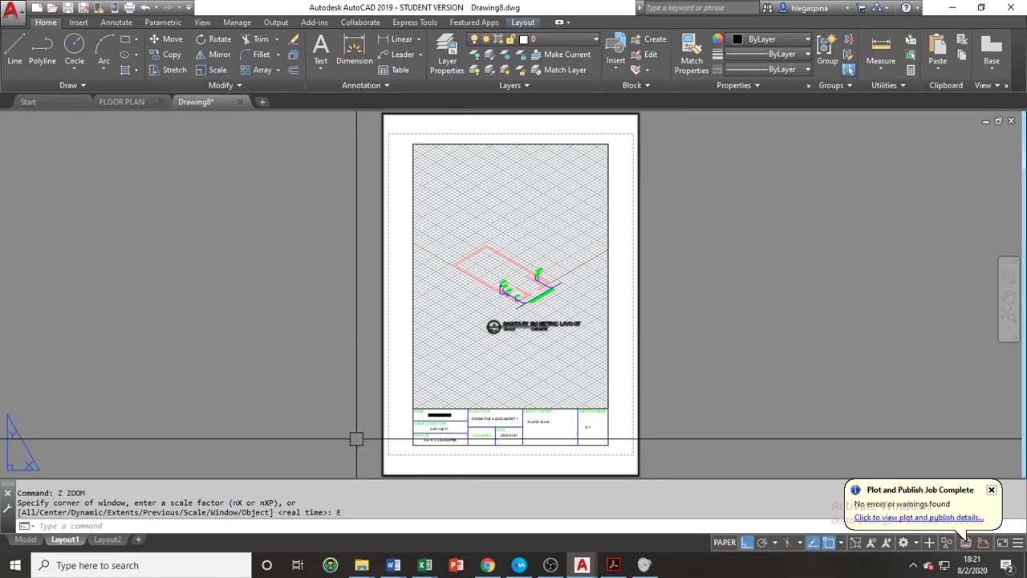
mouse_move(545, 567)
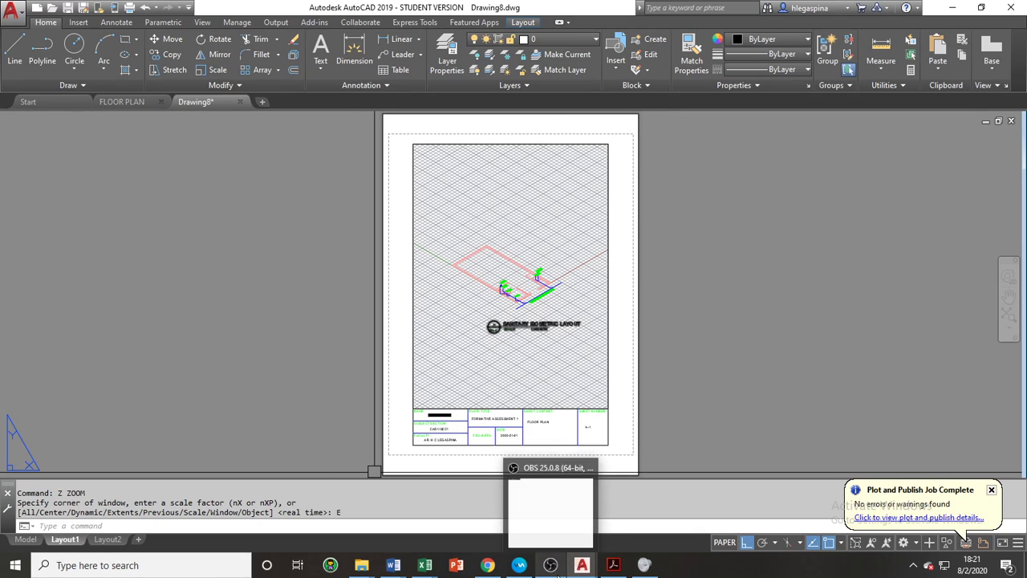